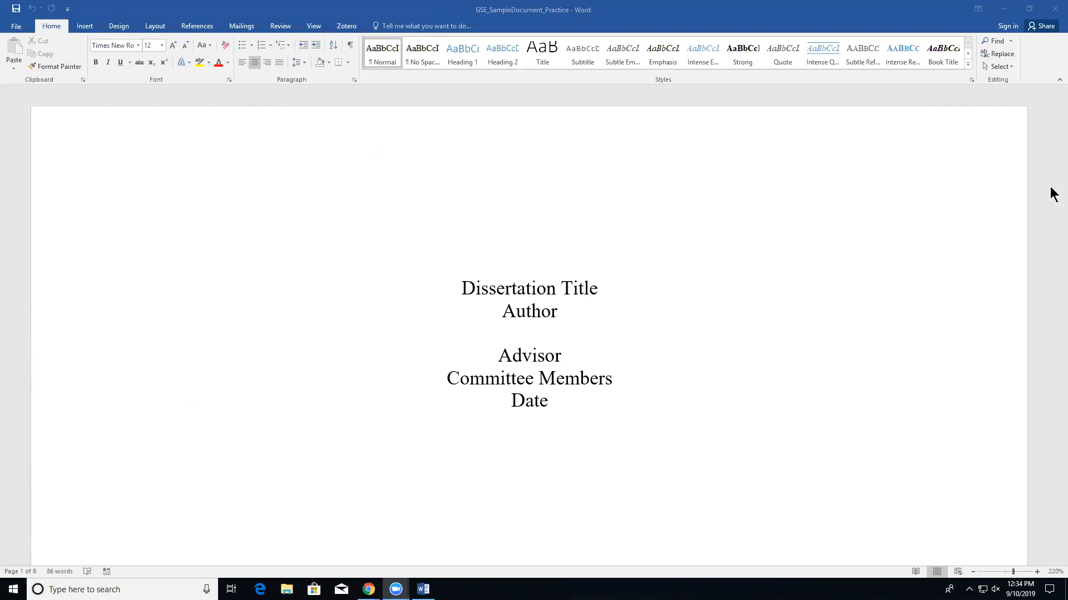
# Step: Look through the dissertation's pages from the title page to the Chapter 1 page with its item list
pyautogui.scroll(-15, 981, 274)
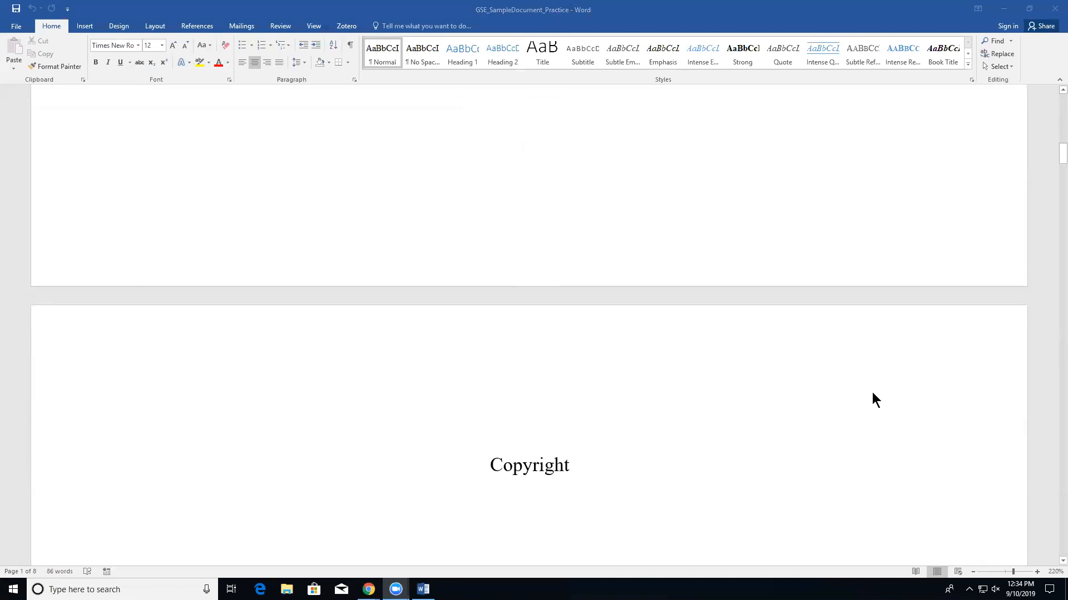
pyautogui.scroll(-12, 873, 395)
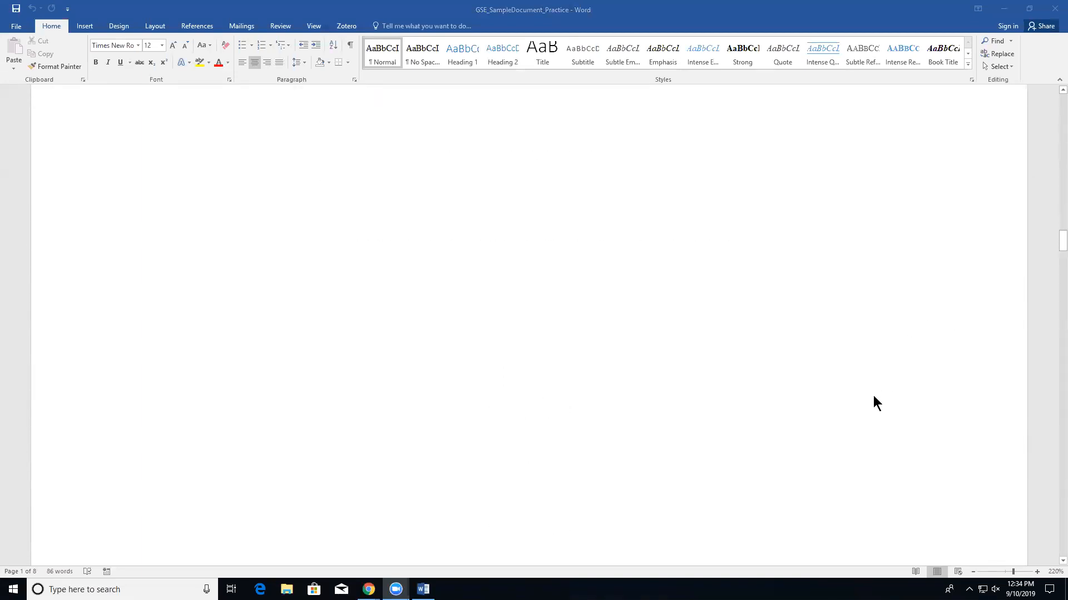
pyautogui.scroll(-12, 872, 400)
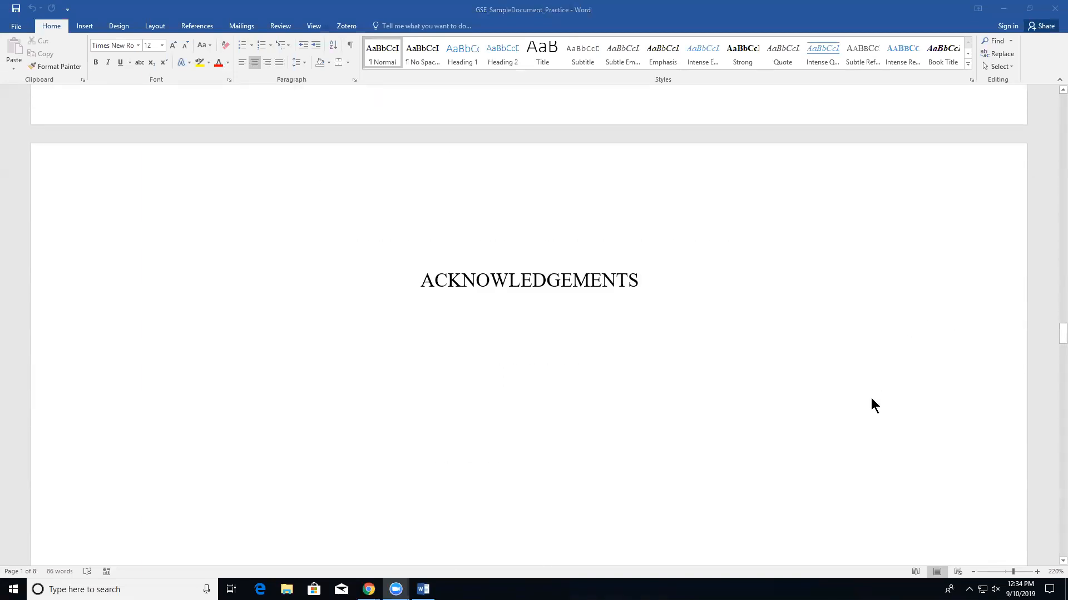
pyautogui.scroll(-12, 871, 398)
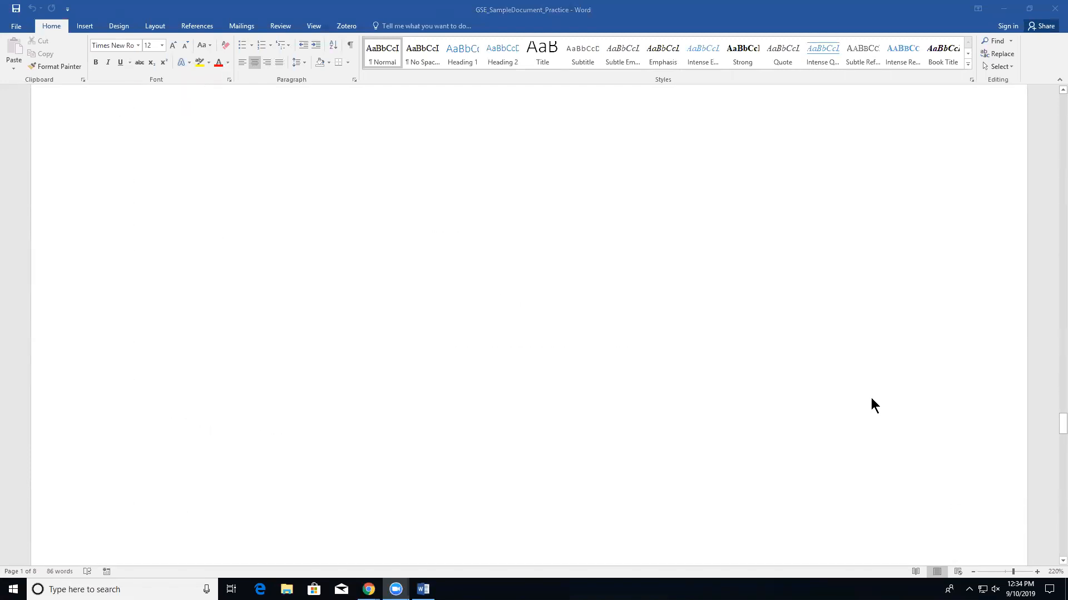
pyautogui.scroll(-5, 872, 398)
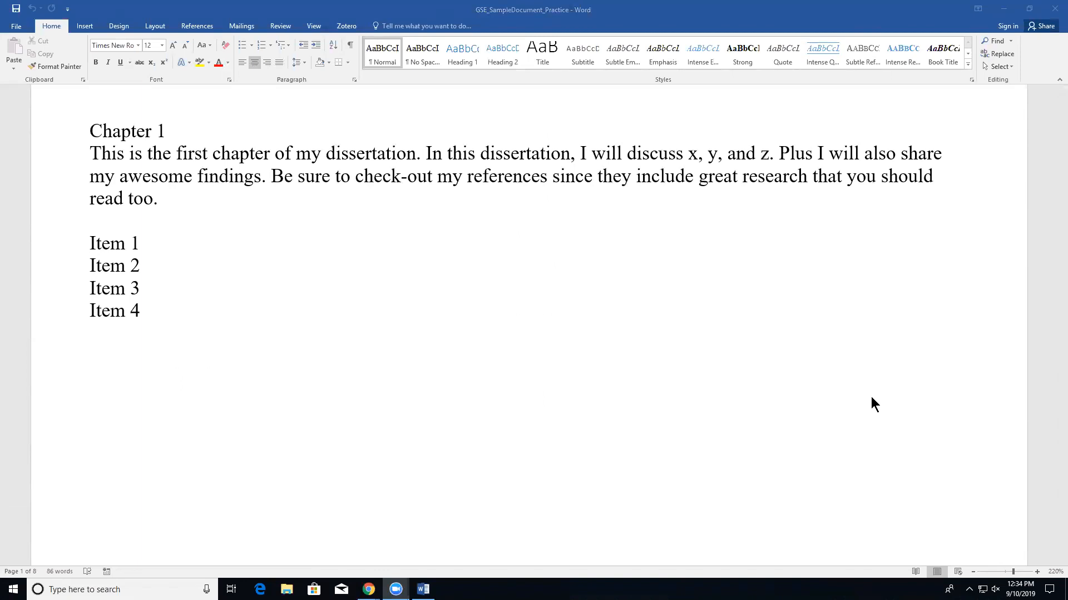
pyautogui.scroll(2, 826, 415)
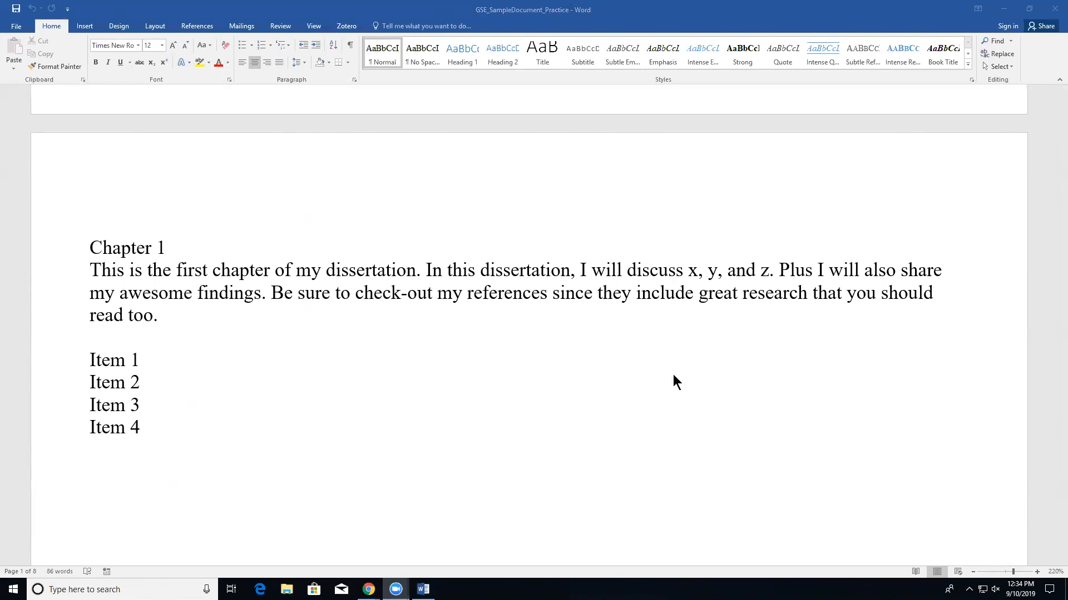
# Step: Copy "Item 4" onto a new line below the Chapter 1 item list and undo the paste
pyautogui.click(170, 427)
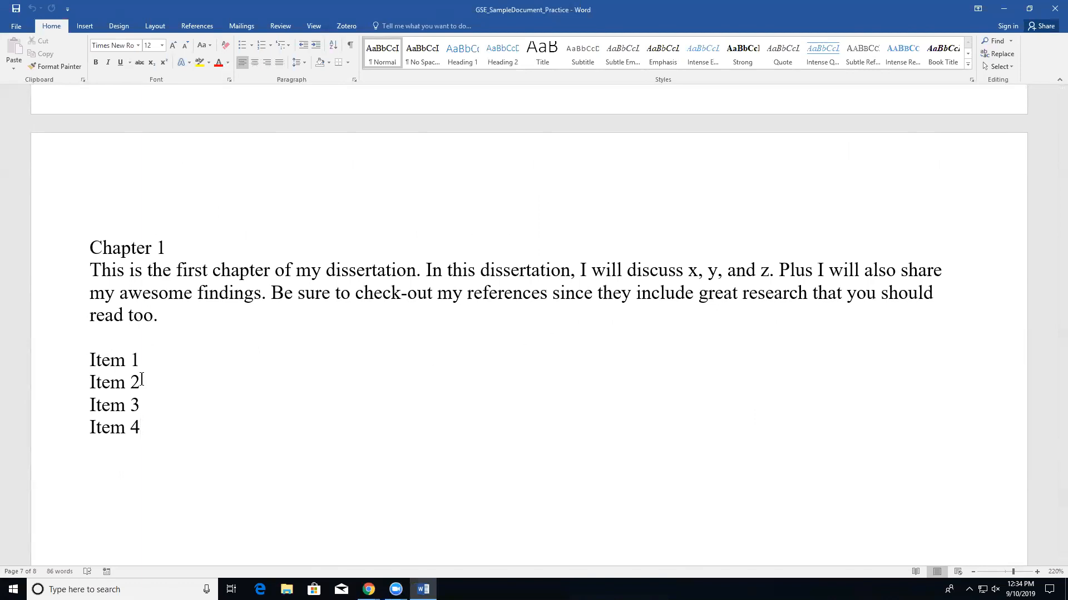
pyautogui.moveTo(139, 427); pyautogui.dragTo(83, 426)
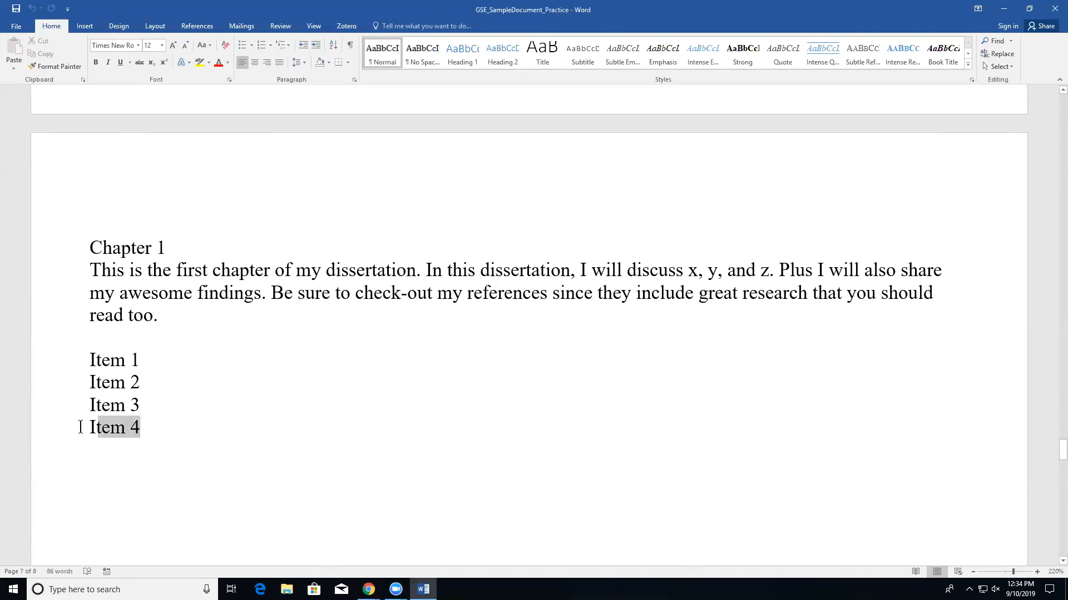
pyautogui.hotkey('ctrl', 'c')
pyautogui.press('Right')
pyautogui.press('Return')
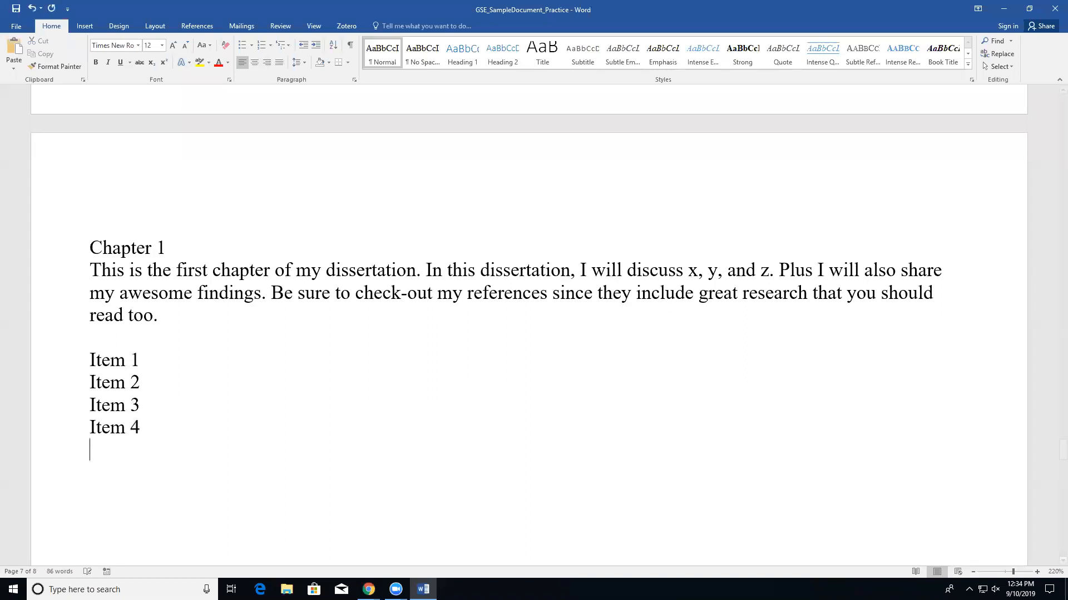
pyautogui.hotkey('ctrl', 'v')
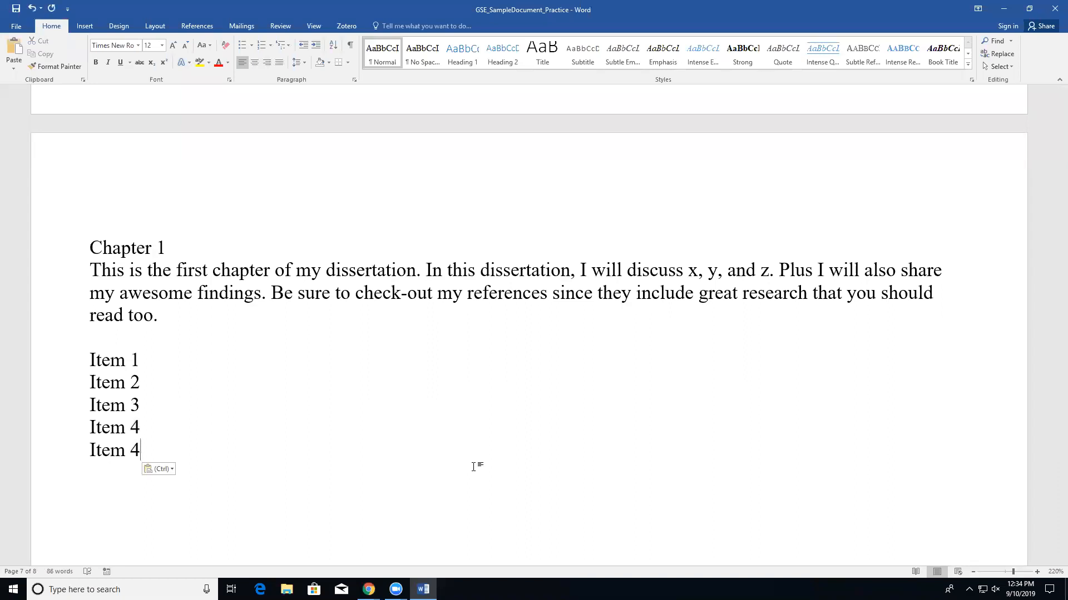
pyautogui.hotkey('ctrl', 'z')
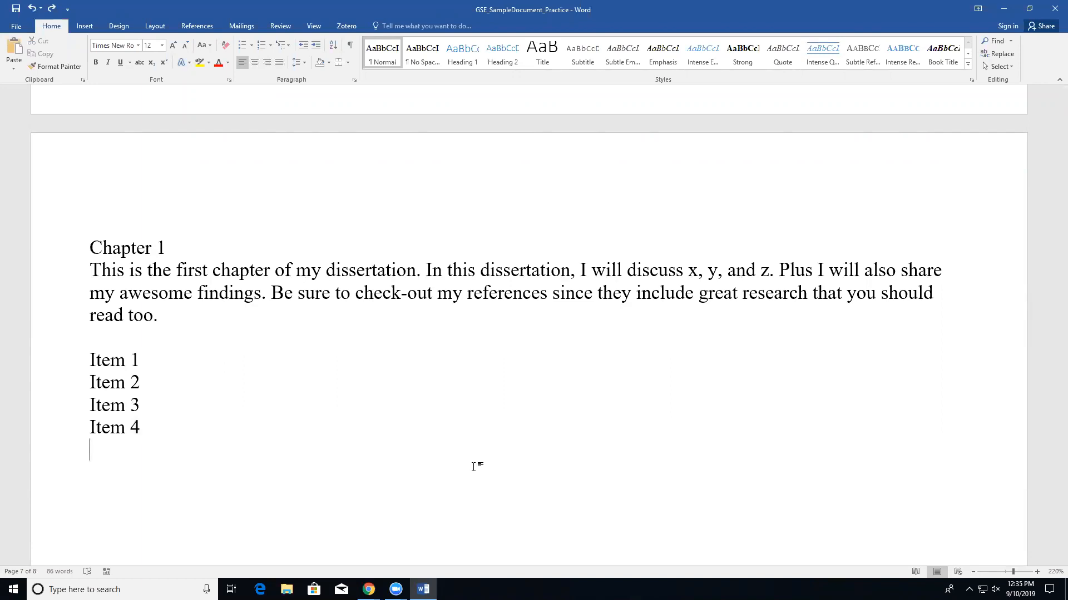
# Step: Toggle bold on and off for the "Item 4" line, and do the same with italic
pyautogui.press('Up')
pyautogui.moveTo(148, 429); pyautogui.dragTo(124, 429)
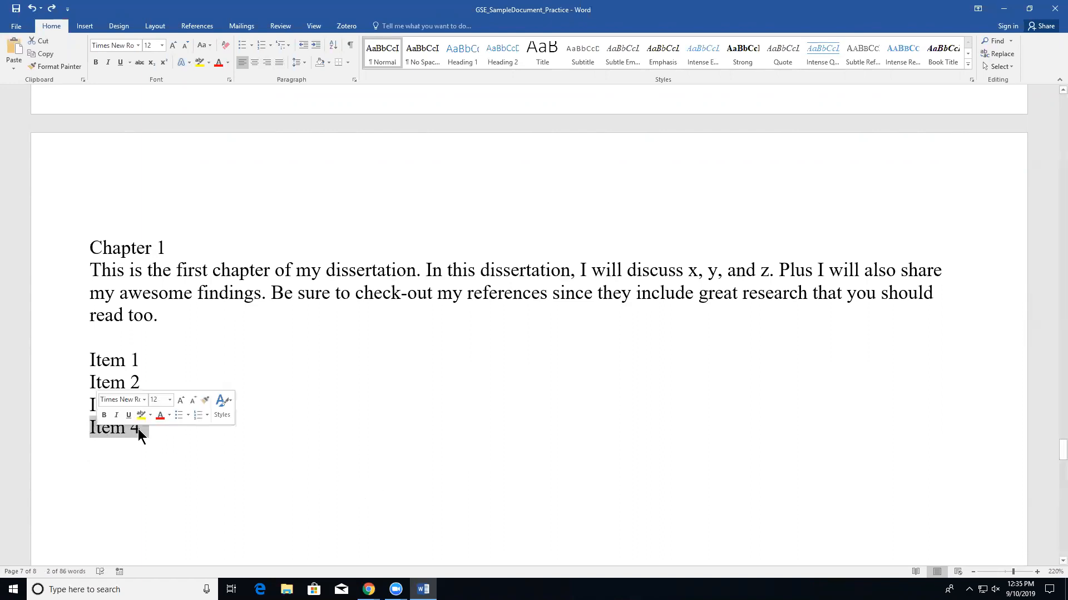
pyautogui.hotkey('ctrl', 'b')
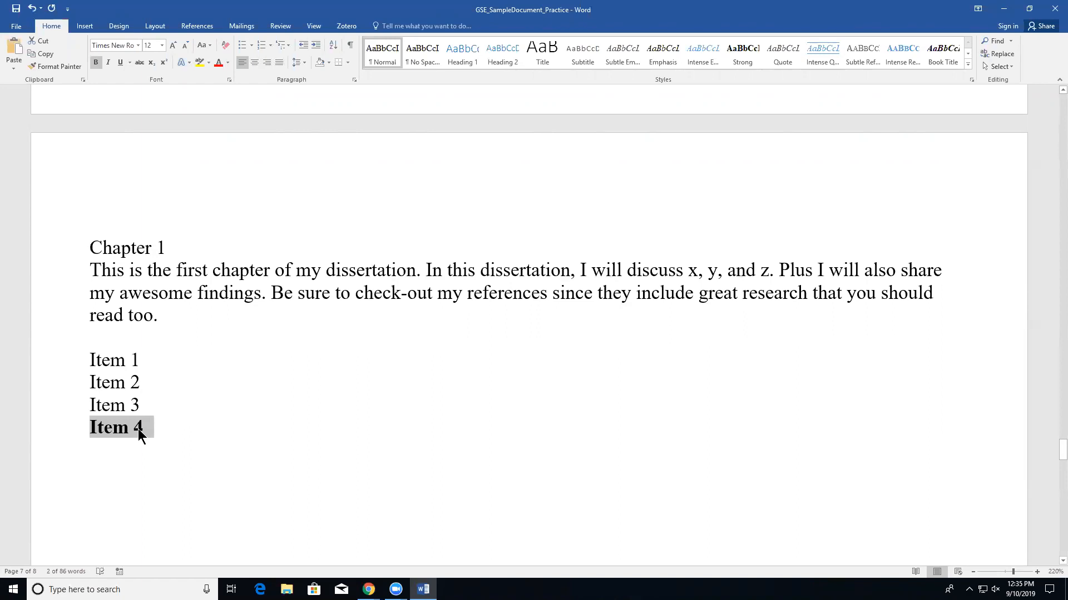
pyautogui.hotkey('ctrl', 'b')
pyautogui.hotkey('ctrl', 'i')
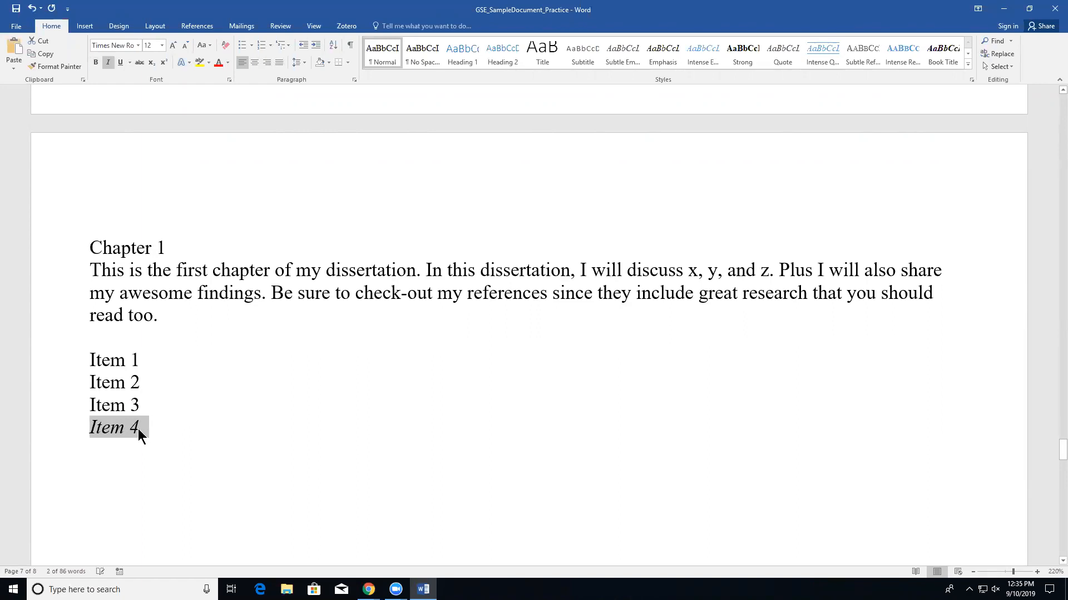
pyautogui.hotkey('ctrl', 'i')
# Step: Underline the "Item 4" line and remove the underline again
pyautogui.hotkey('ctrl', 'u')
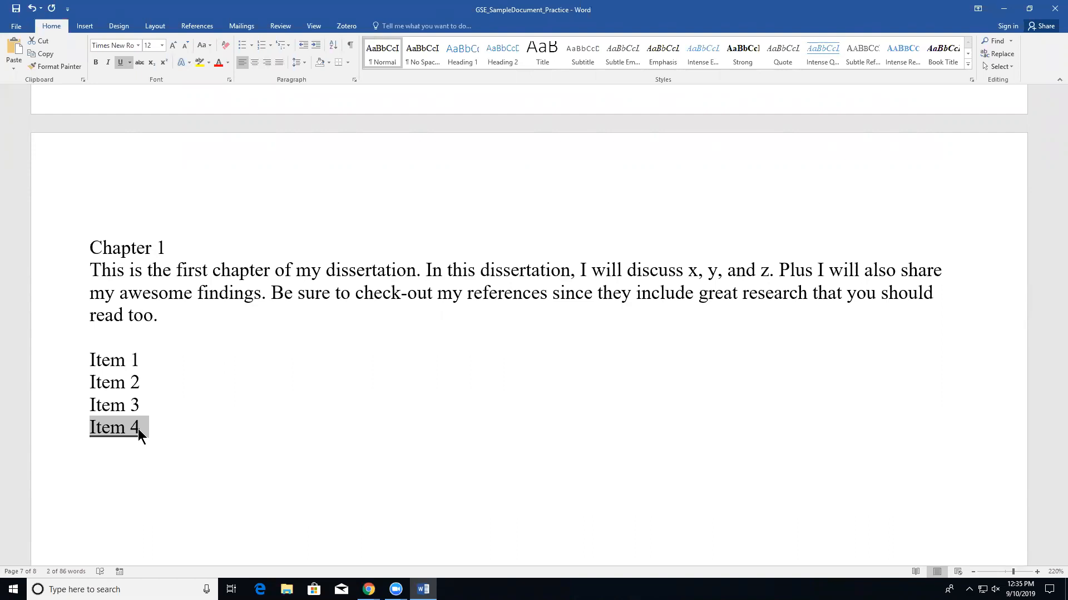
pyautogui.click(188, 425)
pyautogui.click(63, 431)
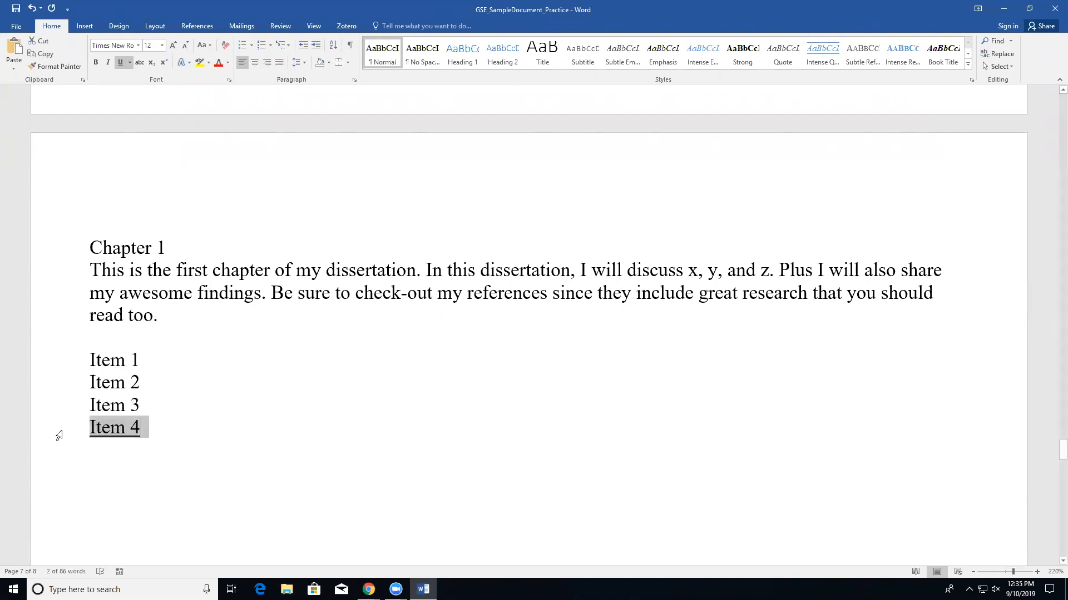
pyautogui.hotkey('ctrl', 'u')
pyautogui.click(155, 435)
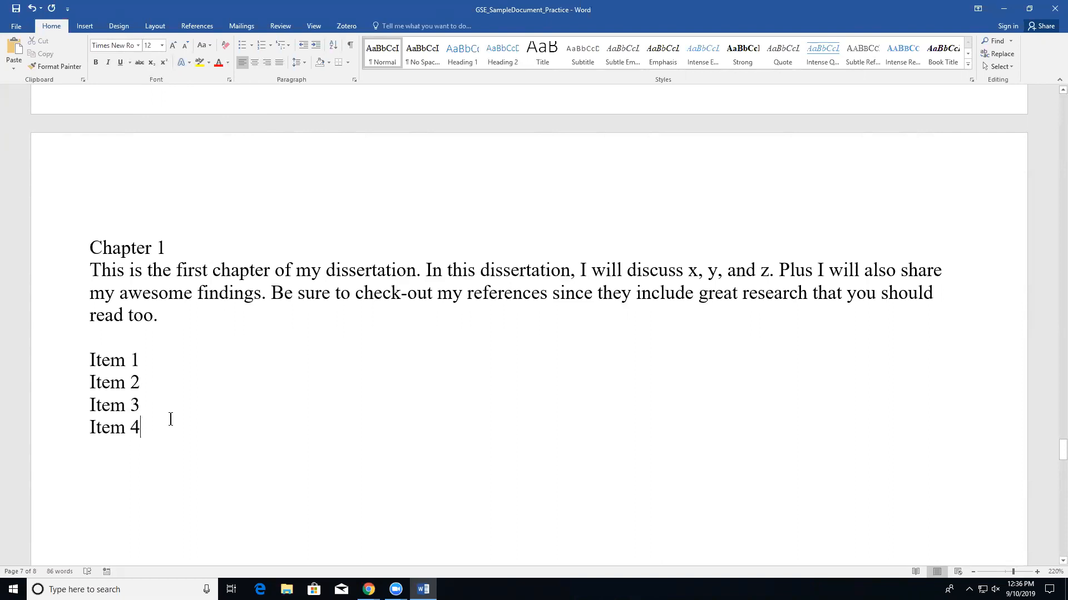
# Step: Append "note" in superscript directly after "Item 4", followed by the word "text" in normal formatting
pyautogui.hotkey('ctrl', 'shift', '+')
pyautogui.write('1')
pyautogui.press('BackSpace')
pyautogui.write('note')
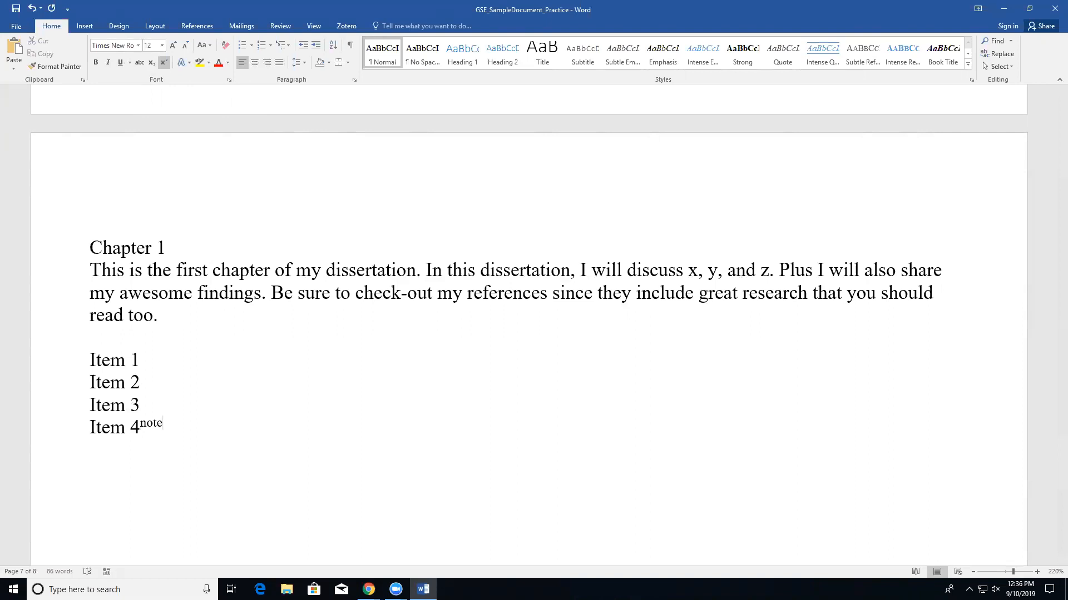
pyautogui.hotkey('ctrl', 'shift', '=')
pyautogui.write('text')
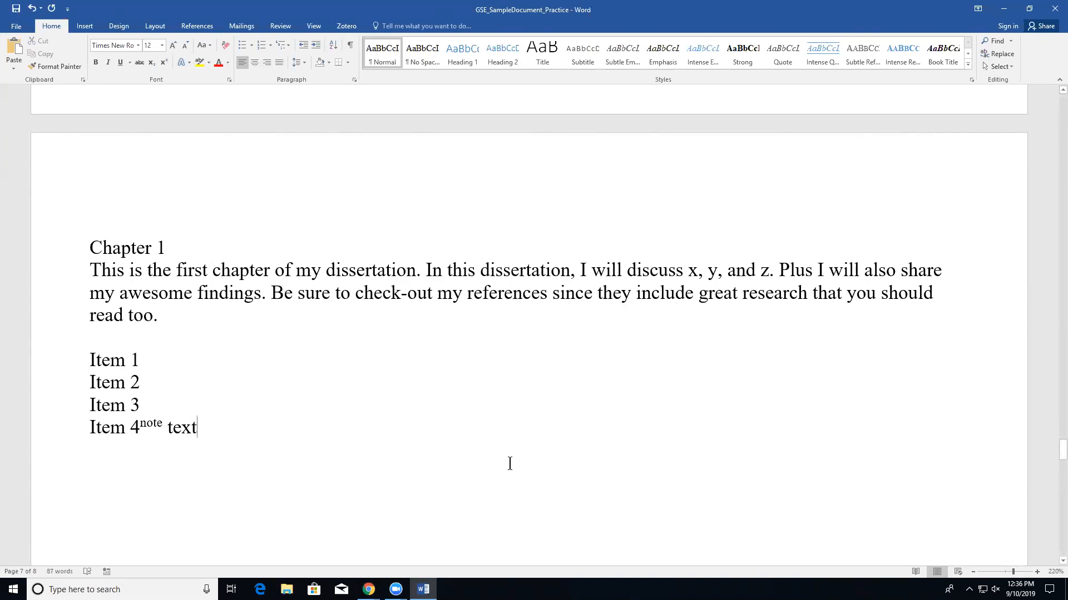
# Step: Select the sentence starting "In this dissertation", and instead select the passage from "This is the first chapter" through "great research"
pyautogui.keyDown('ctrl'); pyautogui.click(542, 270); pyautogui.keyUp('ctrl')
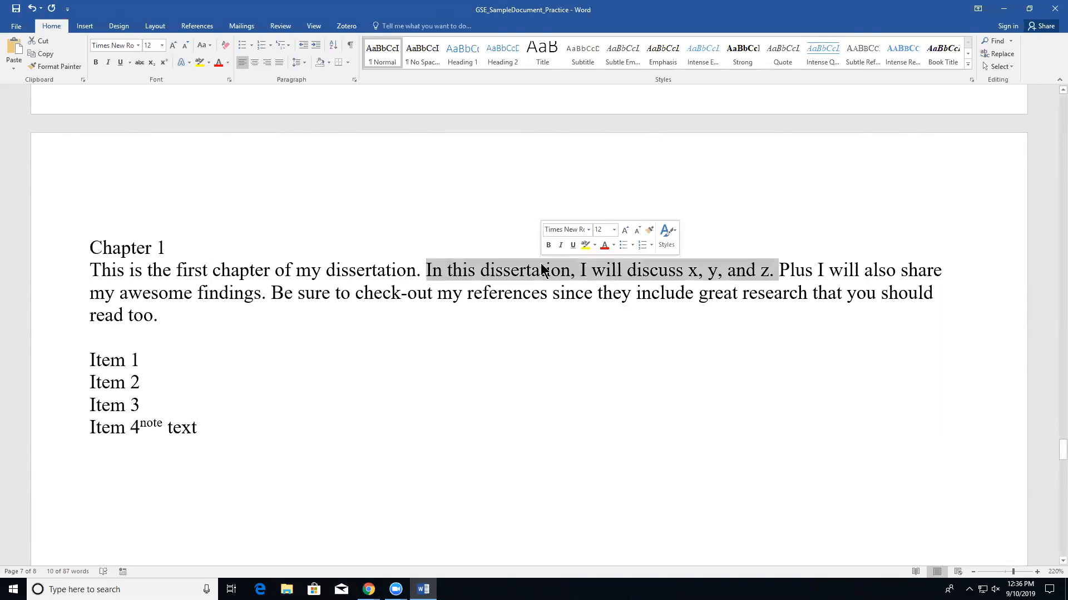
pyautogui.click(425, 271)
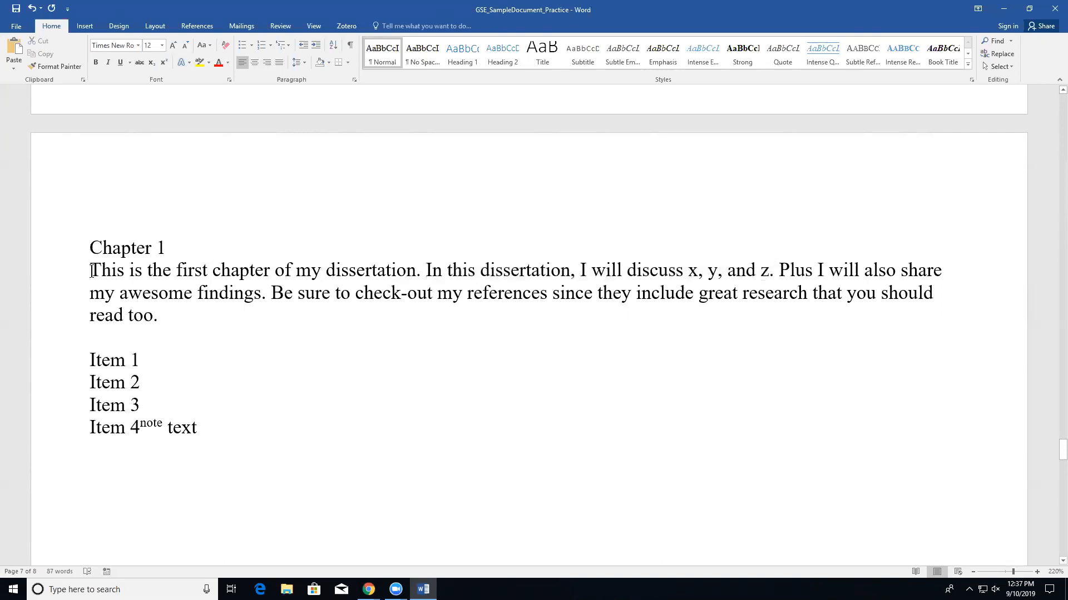
pyautogui.keyDown('shift'); pyautogui.click(811, 290); pyautogui.keyUp('shift')
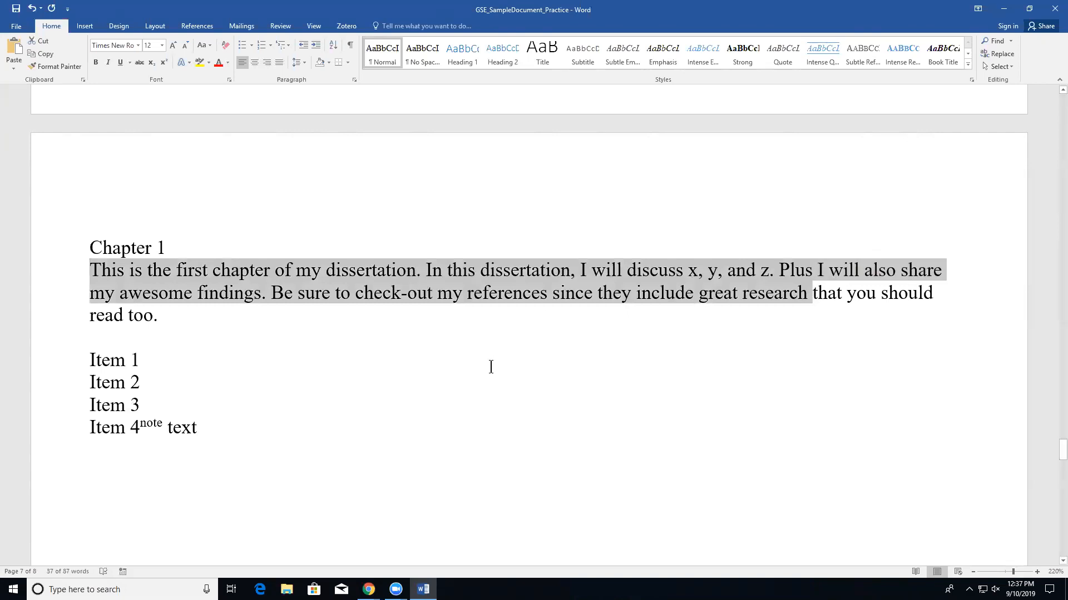
# Step: Delete the break between the table of contents list and Chapter 1, and undo the deletion
pyautogui.scroll(3, 413, 400)
pyautogui.scroll(10, 413, 399)
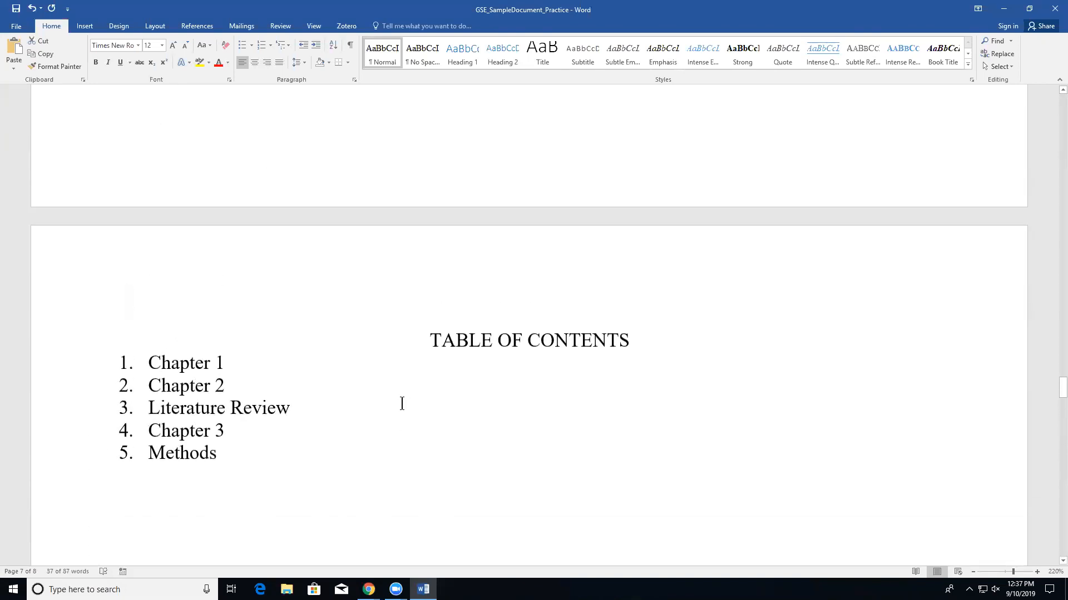
pyautogui.scroll(-1, 390, 405)
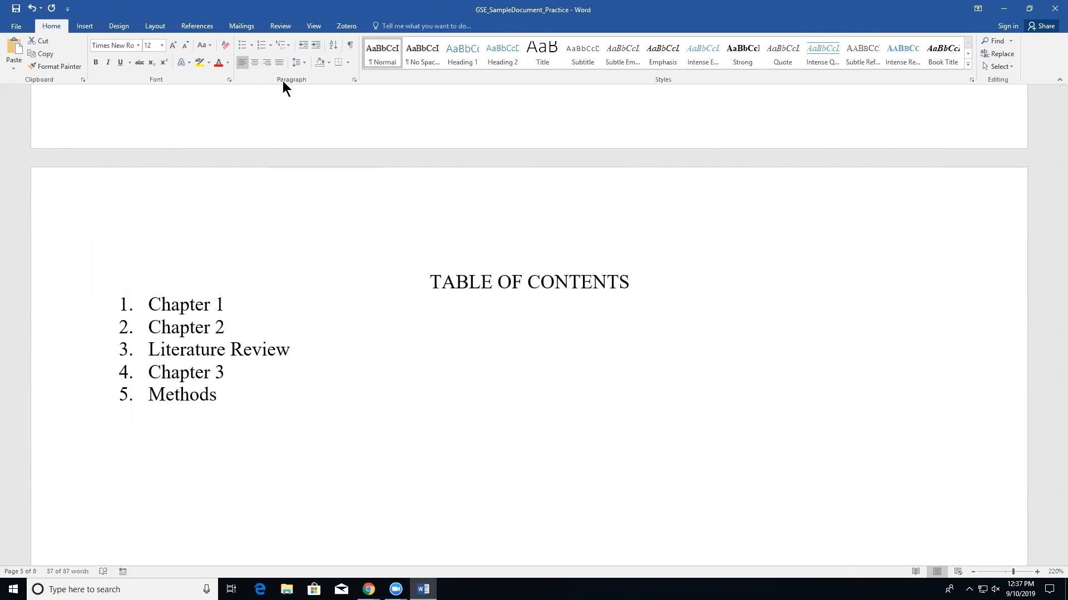
pyautogui.click(243, 417)
pyautogui.press('Delete')
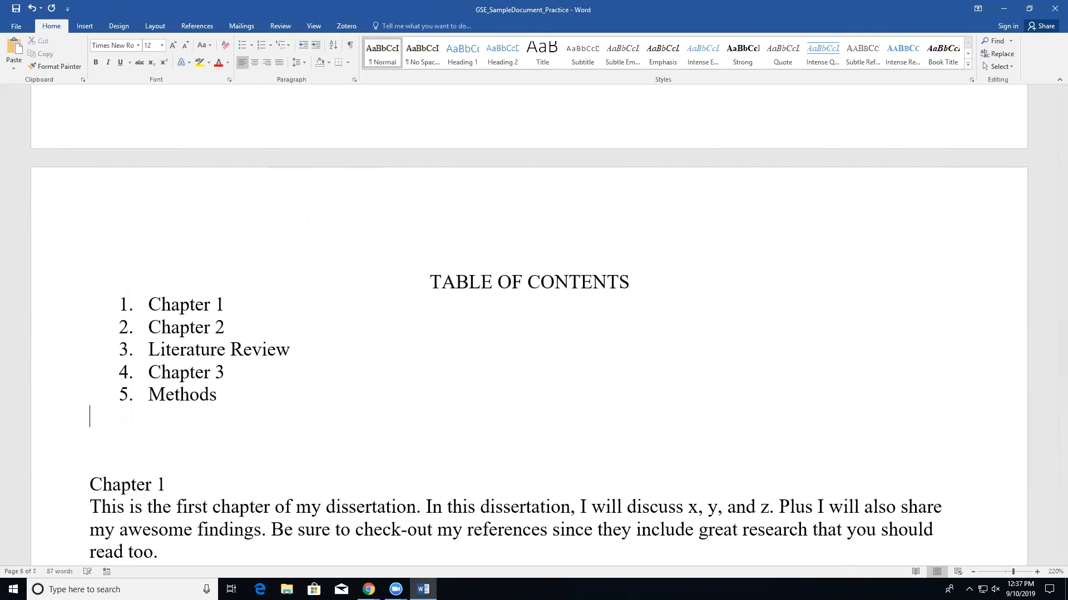
pyautogui.hotkey('ctrl', 'z')
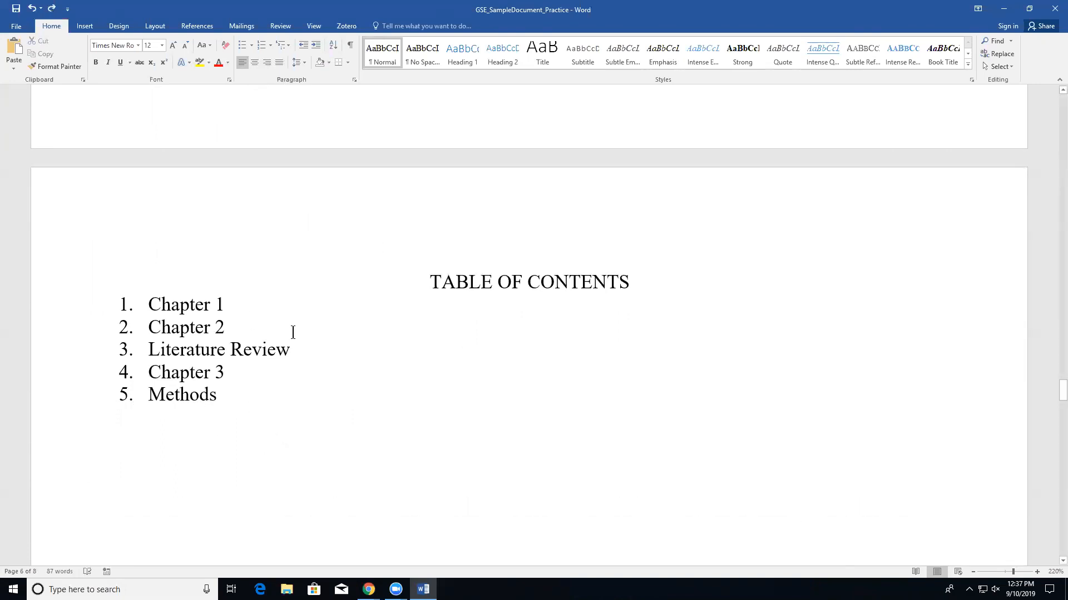
# Step: End the numbered contents list after "Methods" with blank space below, and view the available multilevel list formats
pyautogui.click(226, 395)
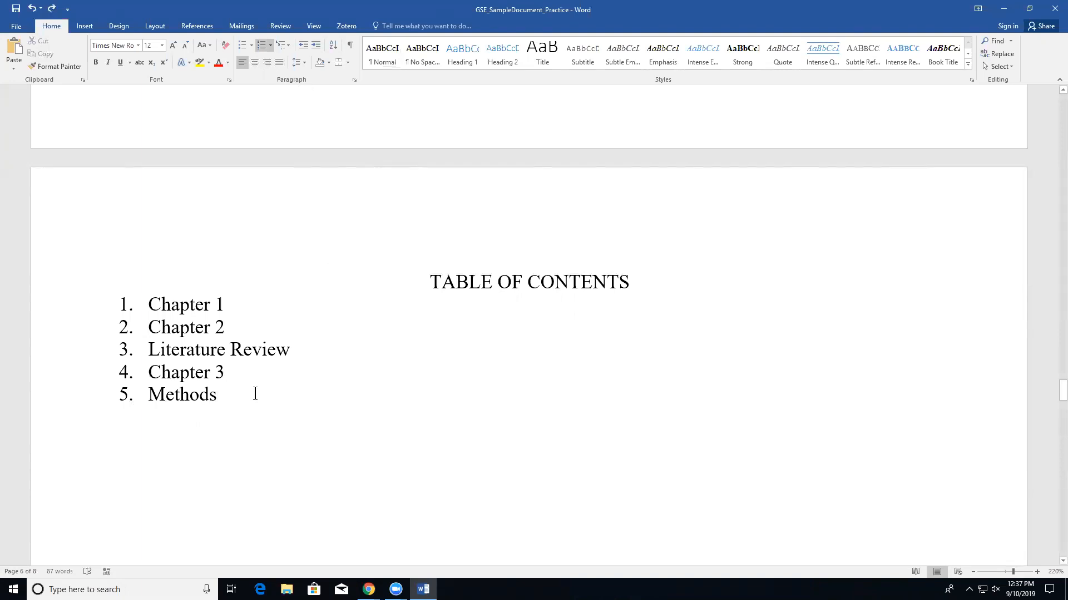
pyautogui.press('Return')
pyautogui.press('Return')
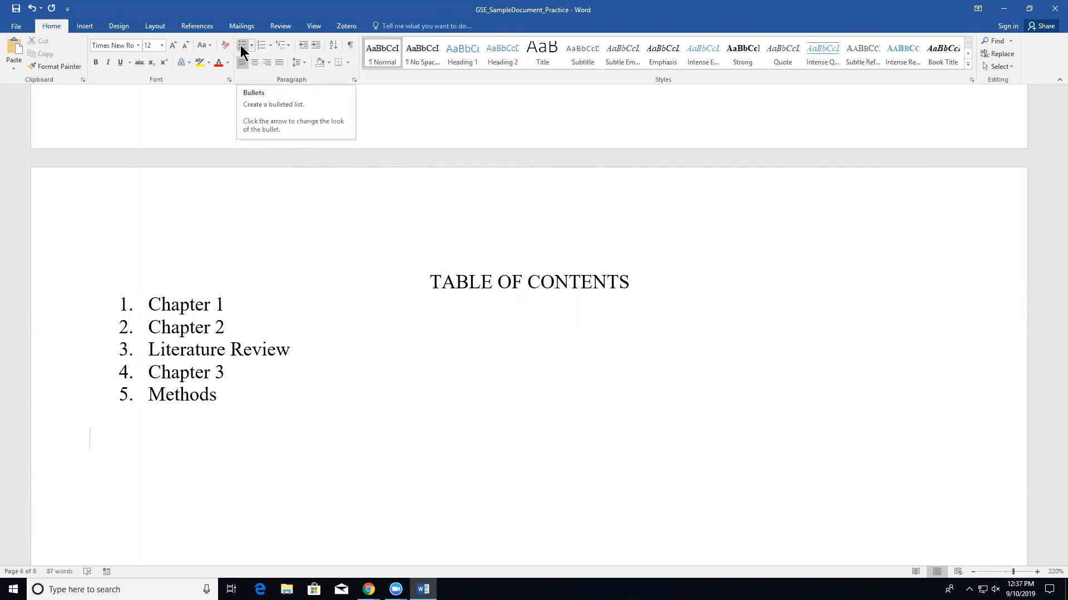
pyautogui.click(288, 49)
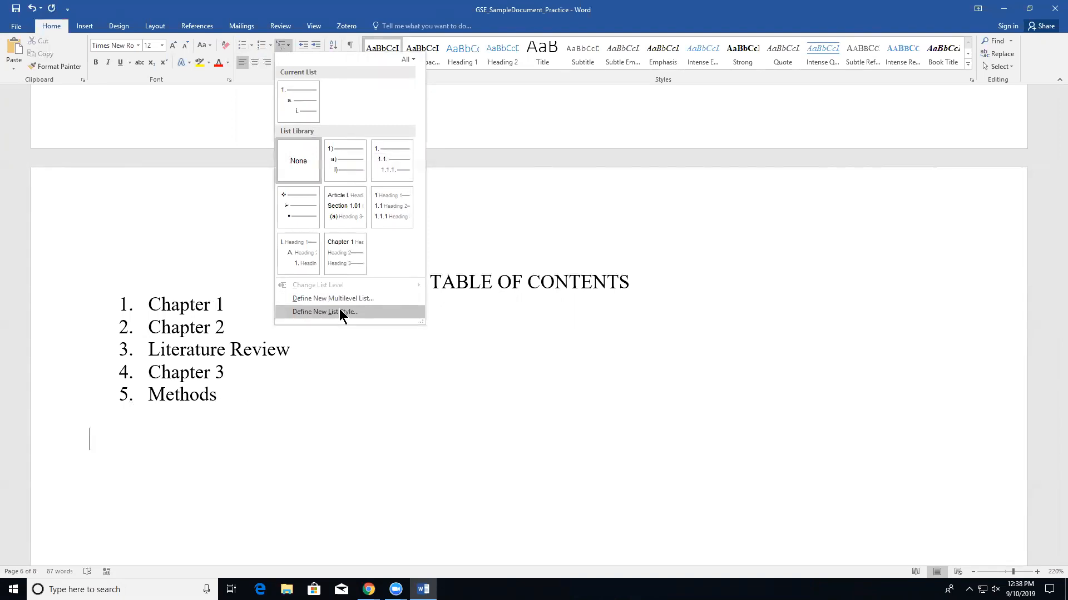
pyautogui.click(236, 393)
# Step: Add a second-level entry "Text" beneath "Methods" in the table of contents list
pyautogui.click(225, 394)
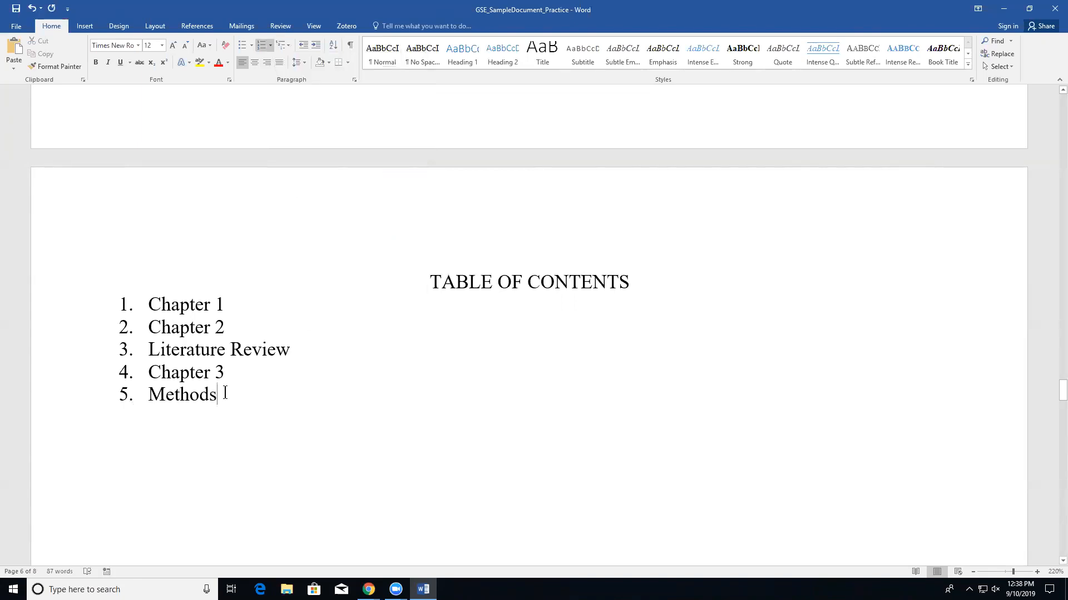
pyautogui.press('Return')
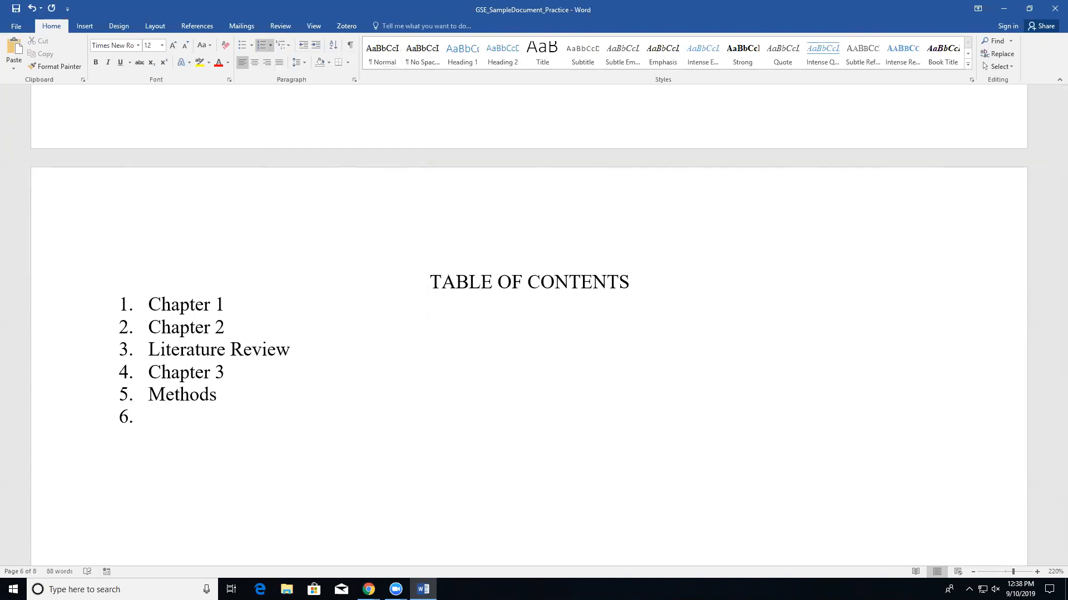
pyautogui.press('Tab')
pyautogui.write('Text')
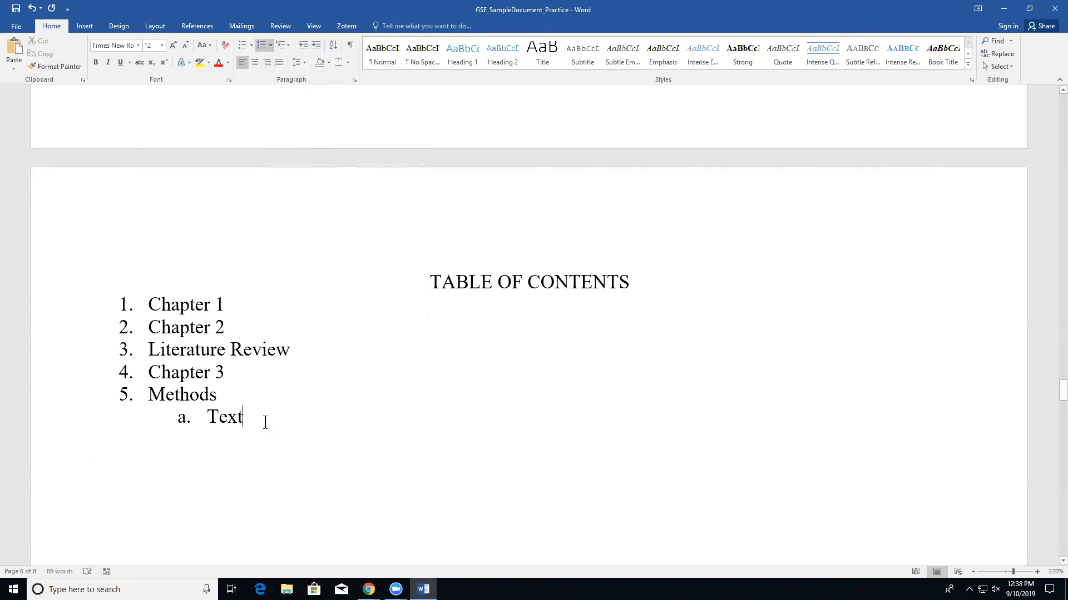
# Step: Promote the "Text" sub-entry to the main level of the numbered contents list
pyautogui.press('Tab')
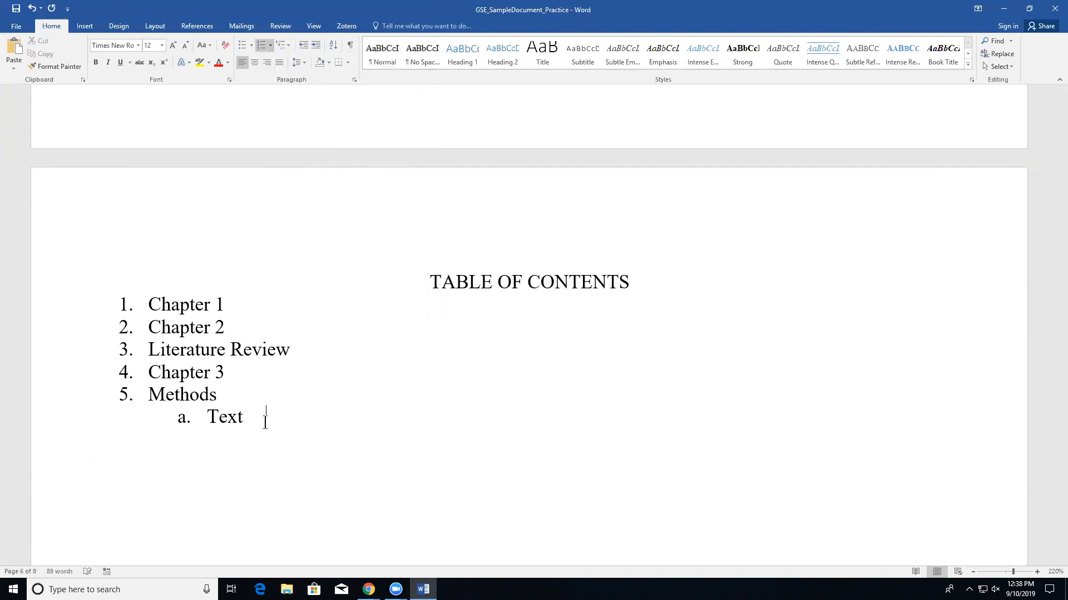
pyautogui.press('BackSpace')
pyautogui.press('BackSpace')
pyautogui.click(206, 425)
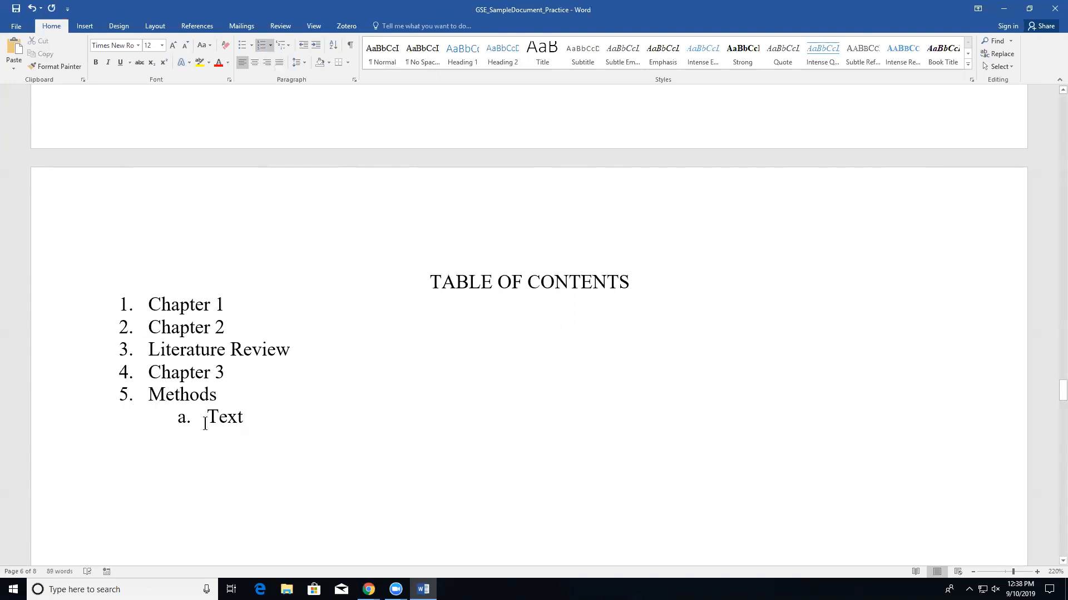
pyautogui.hotkey('shift', 'Tab')
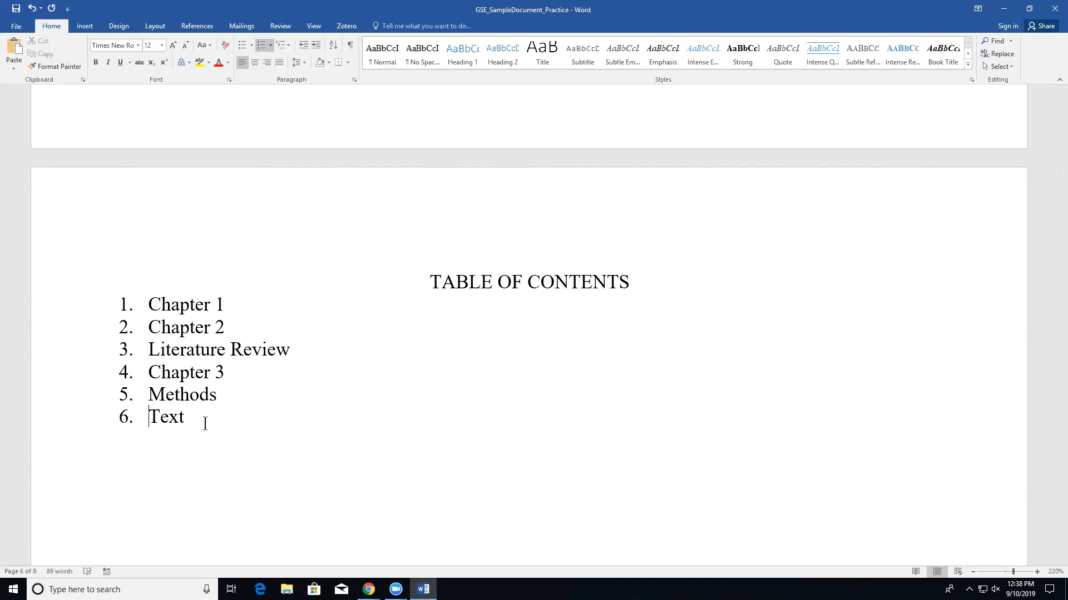
# Step: Examine the hyperlink options for the contents entry "Text", including the e-mail address link, without inserting a link
pyautogui.tripleClick(166, 420)
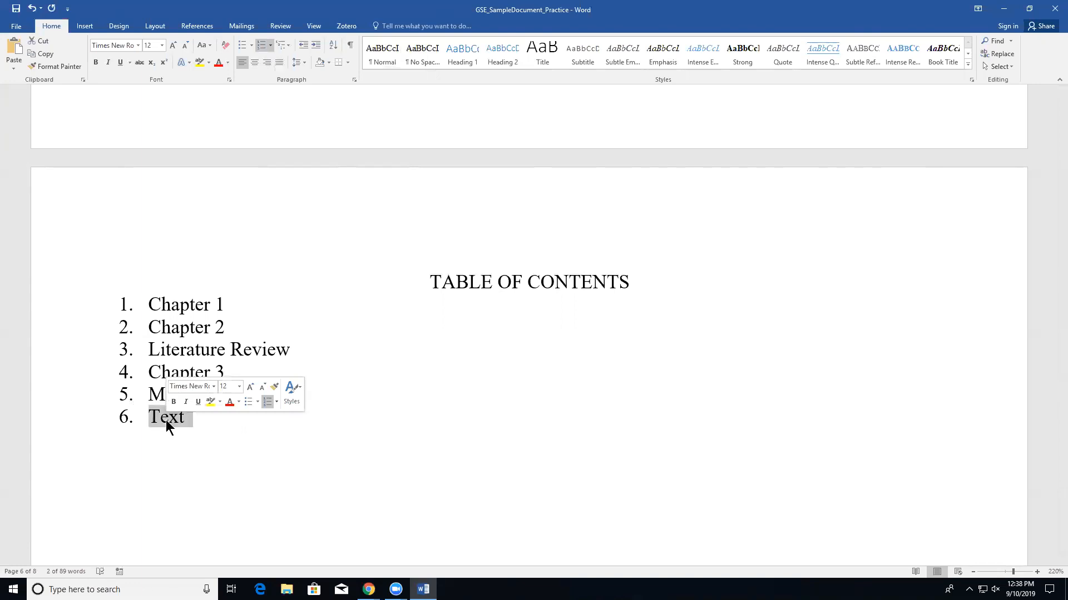
pyautogui.hotkey('ctrl', 'k')
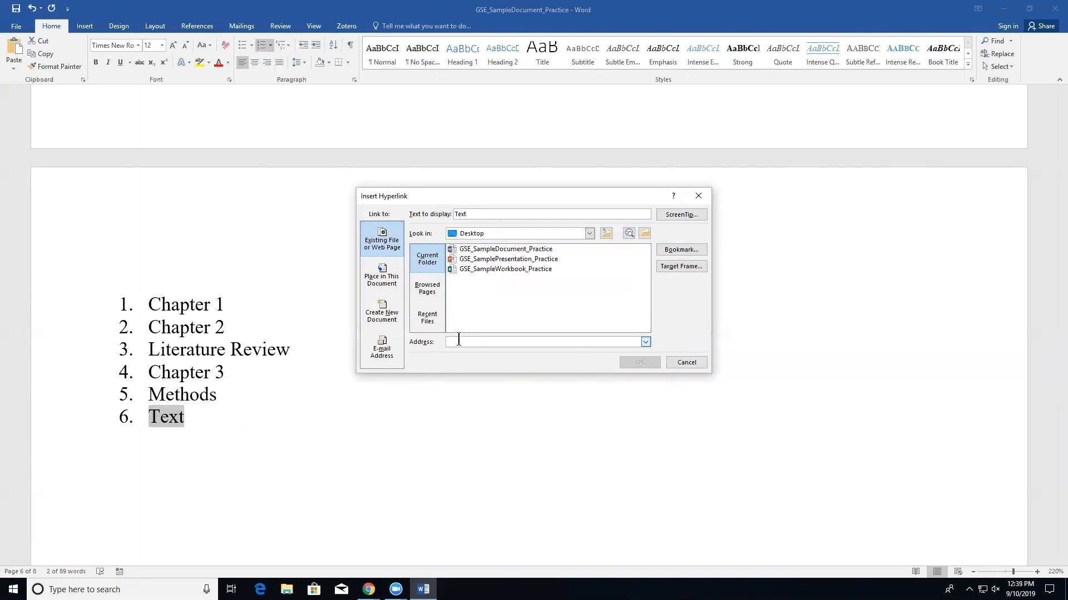
pyautogui.click(388, 355)
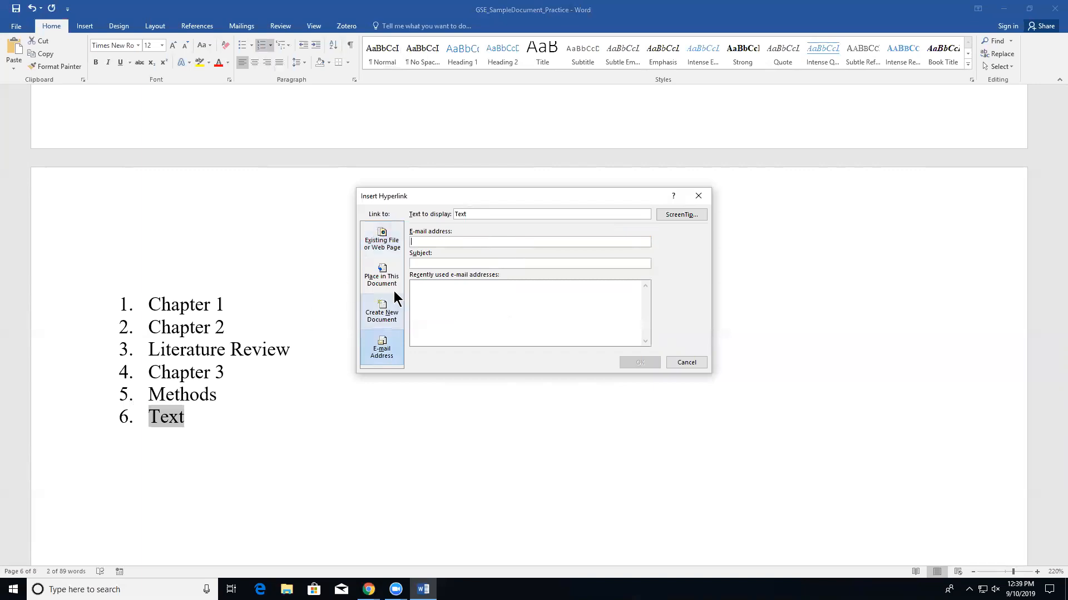
pyautogui.click(419, 265)
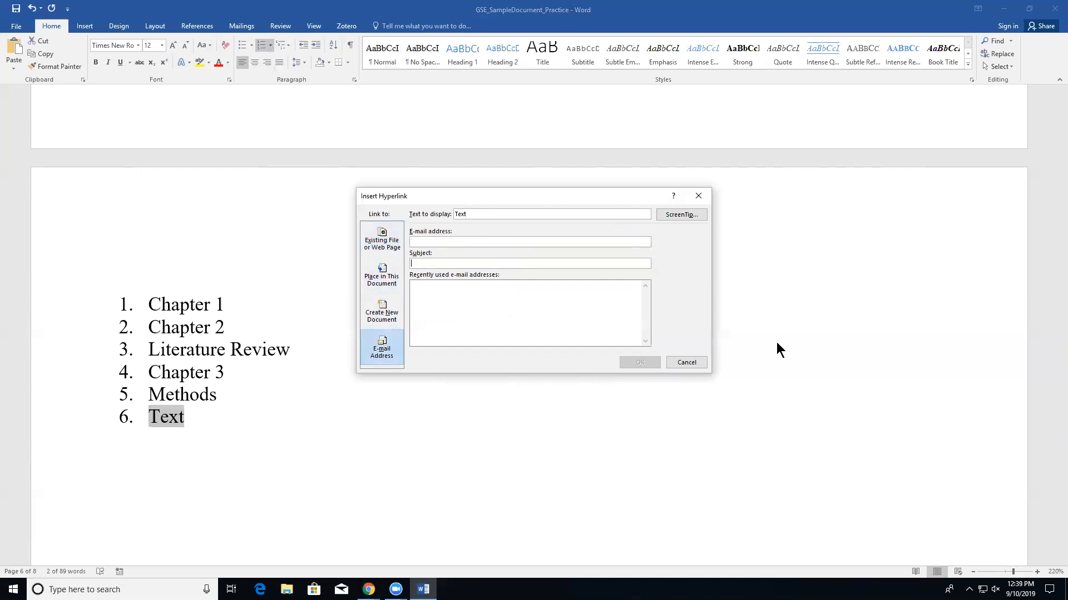
pyautogui.click(698, 360)
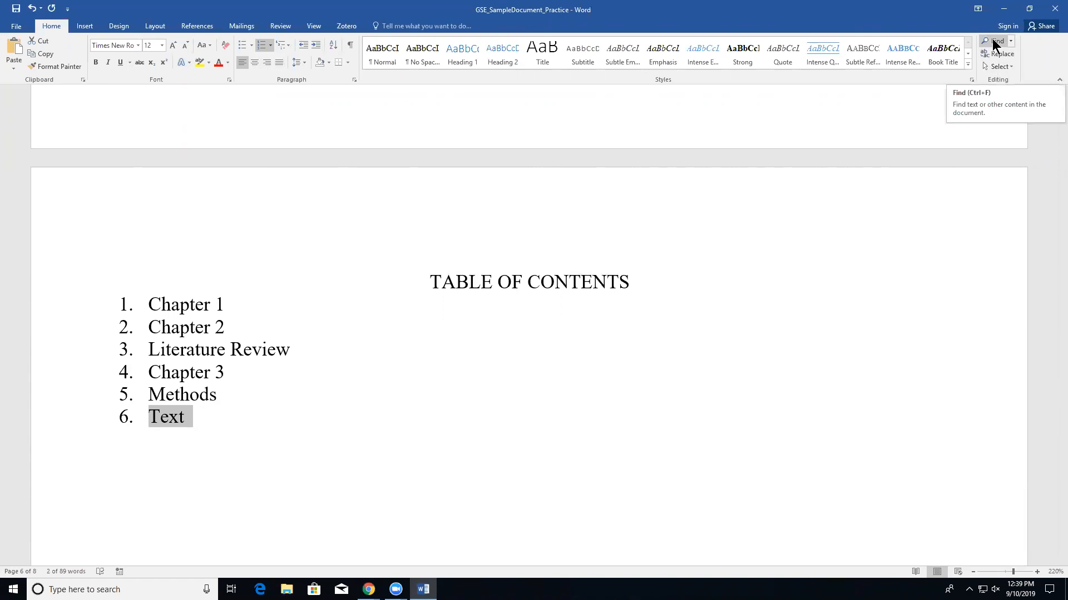
# Step: Search the document for "chapter"
pyautogui.click(782, 313)
pyautogui.hotkey('ctrl', 'f')
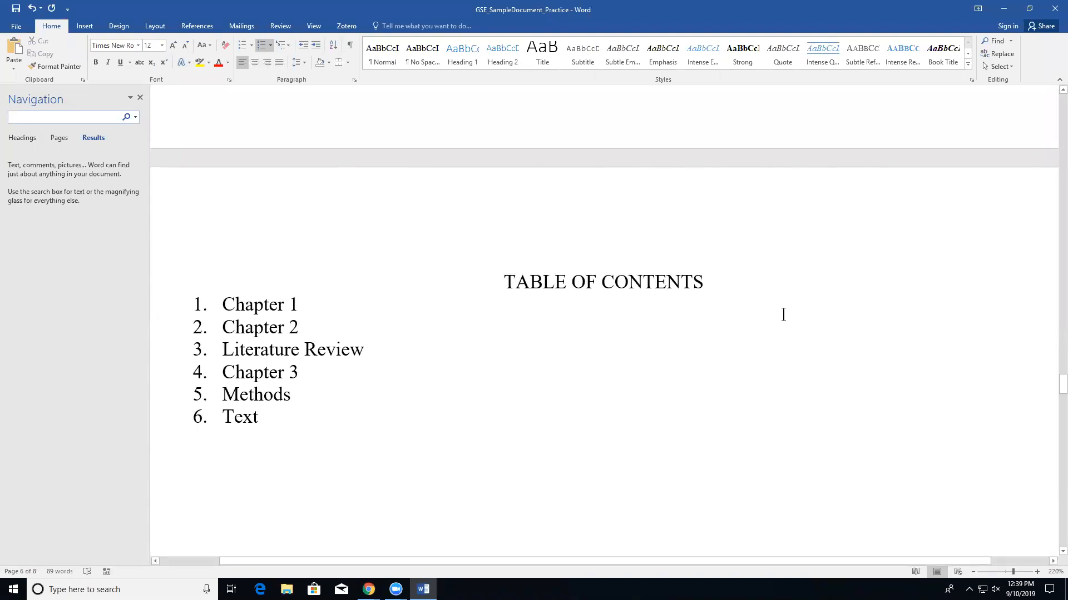
pyautogui.write('chapter')
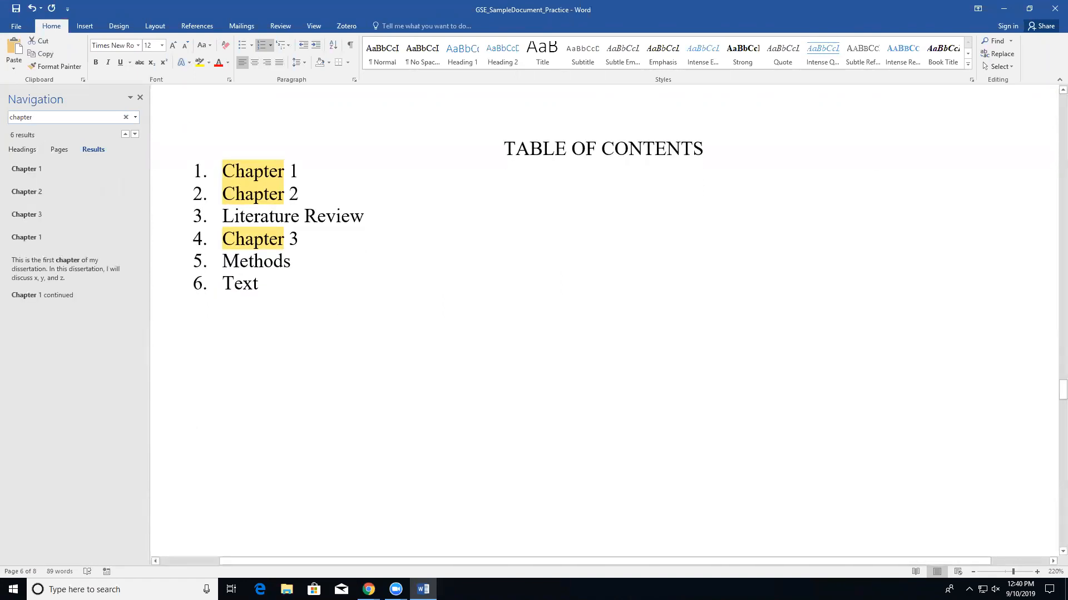
# Step: Find "chapter" and replace it with "Chapters" in the second entry of the table of contents list
pyautogui.click(136, 118)
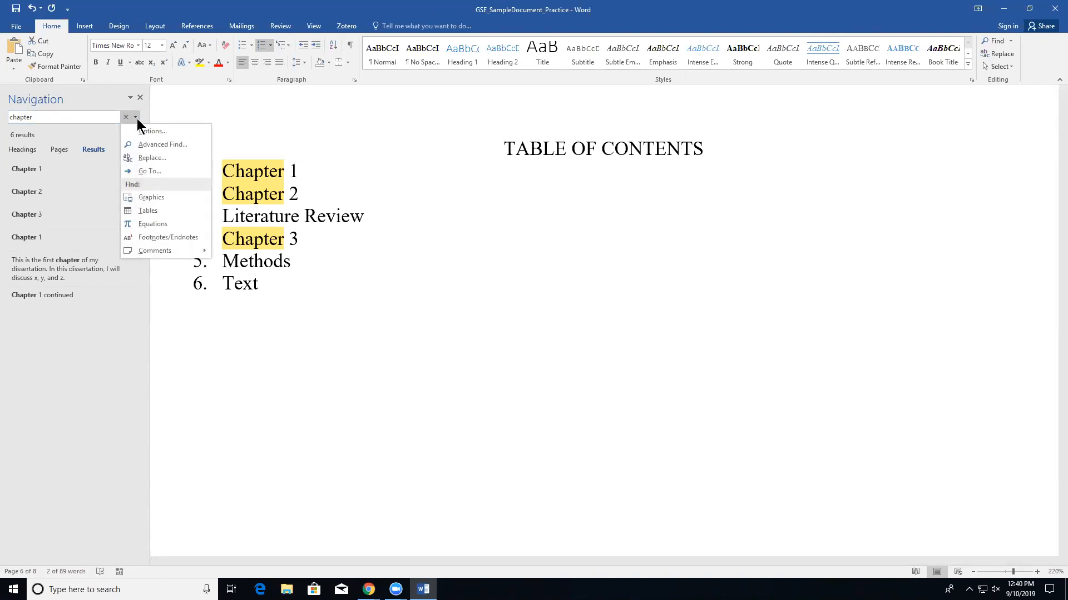
pyautogui.click(155, 158)
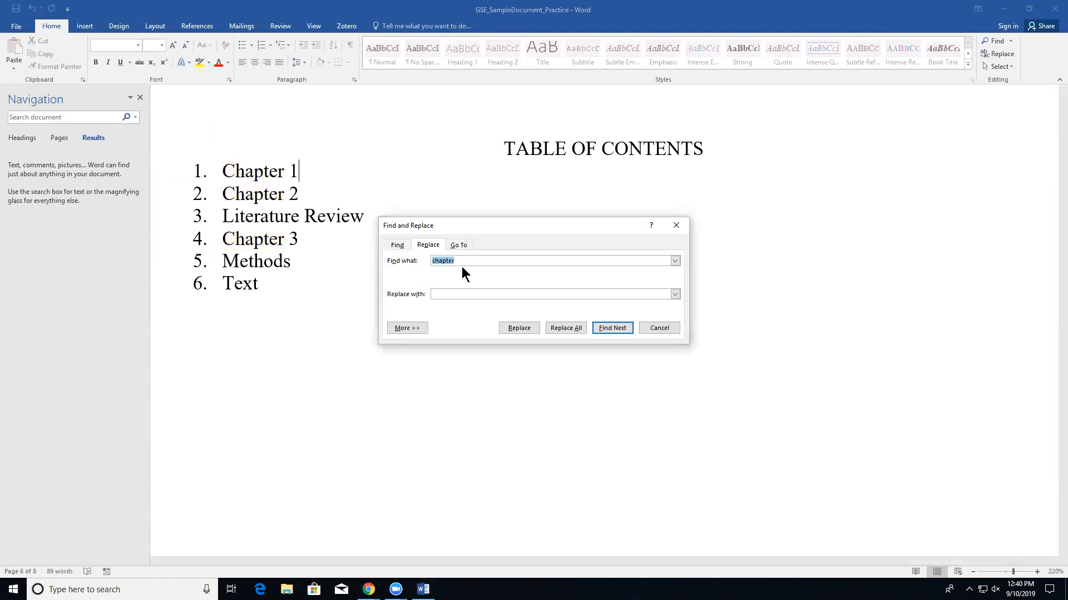
pyautogui.click(474, 293)
pyautogui.write('Chapters')
pyautogui.click(611, 328)
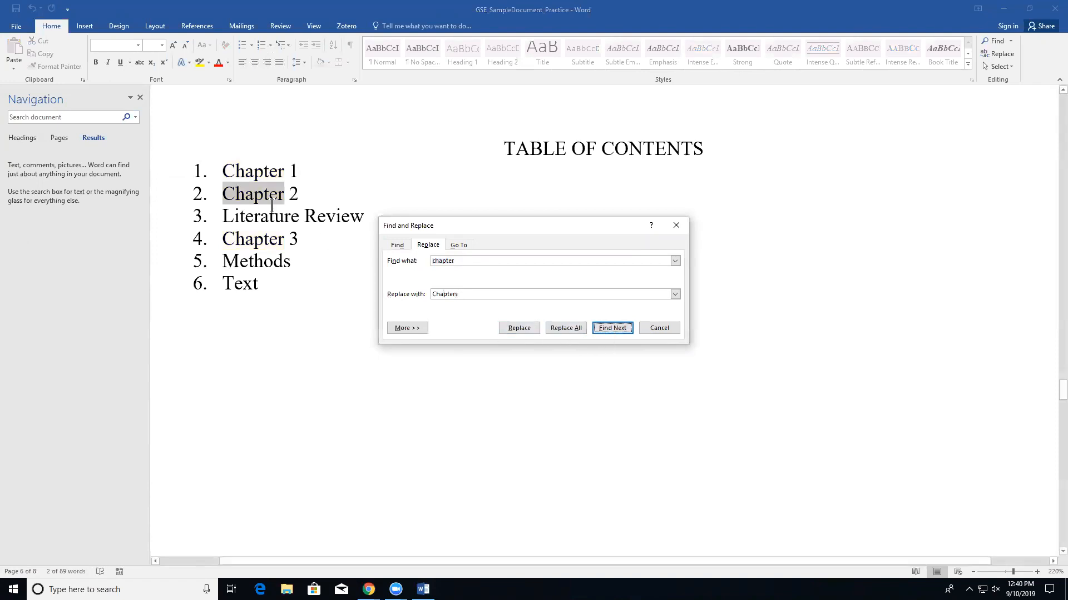
pyautogui.click(525, 329)
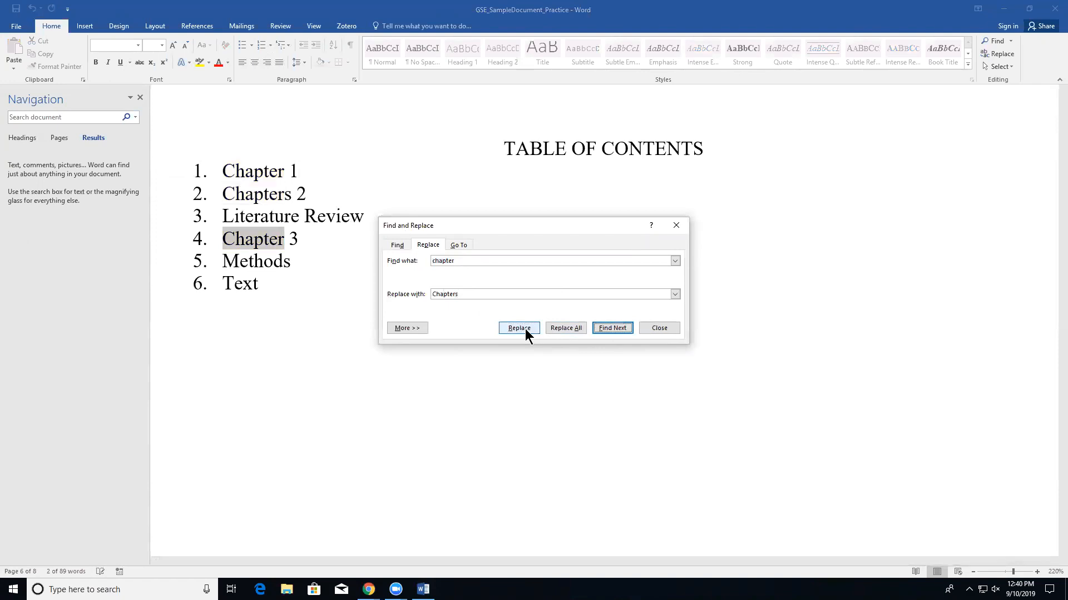
# Step: Replace all occurrences of "chapter" in the document with "Chapters" and close the search tools
pyautogui.click(579, 332)
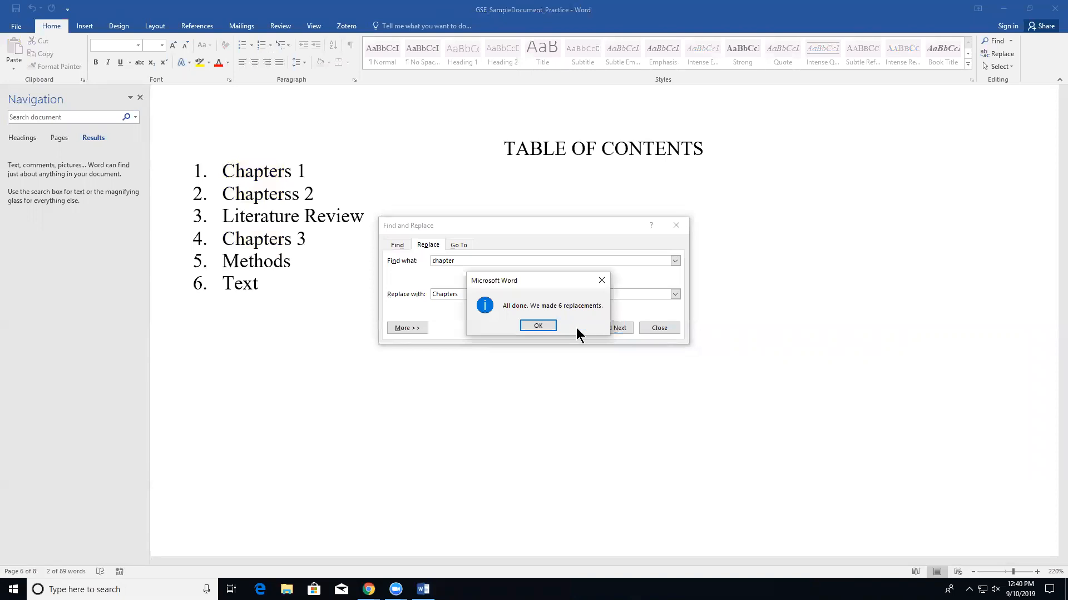
pyautogui.click(537, 326)
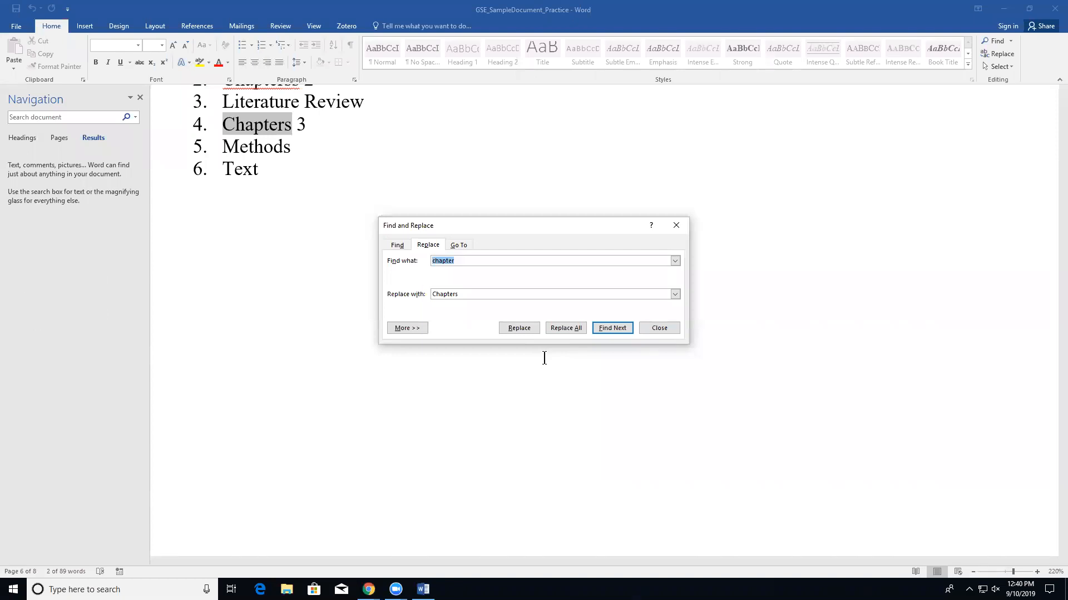
pyautogui.click(659, 328)
pyautogui.scroll(3, 639, 333)
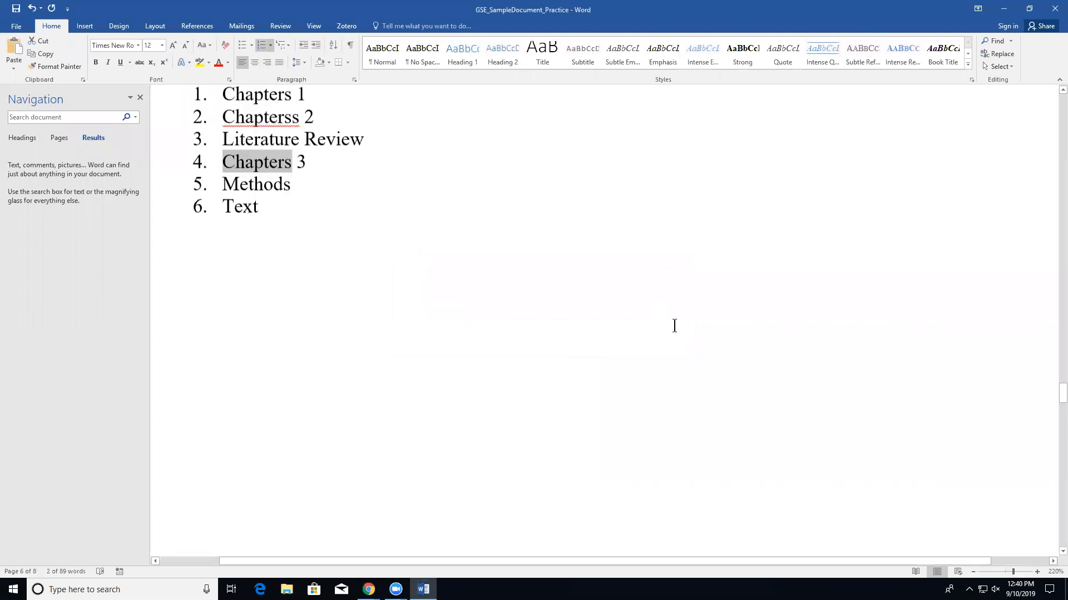
pyautogui.click(140, 98)
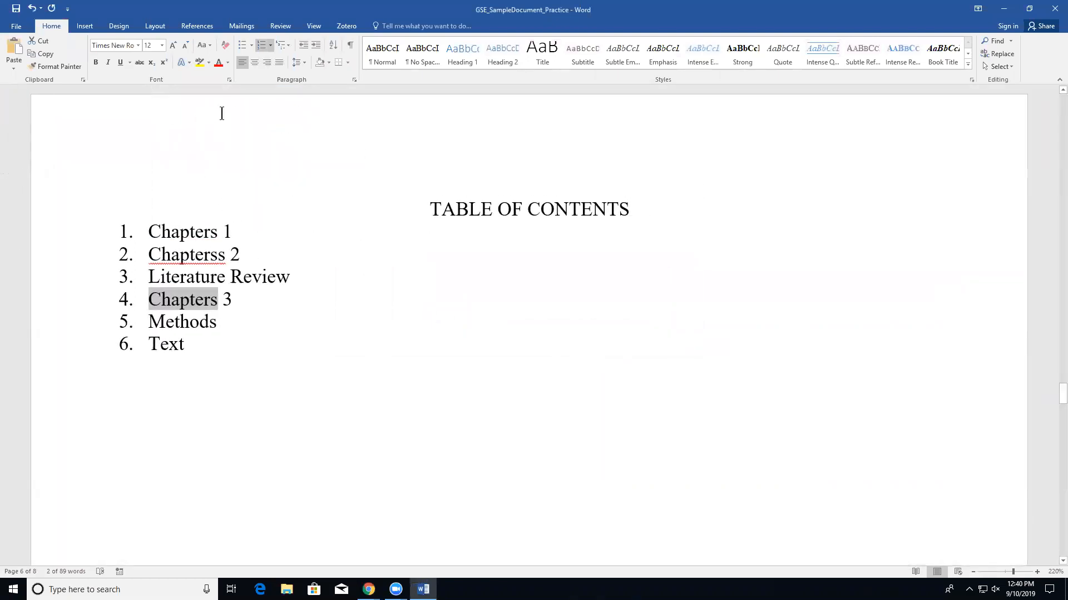
# Step: Arrange the six numbered table of contents entries in two columns
pyautogui.click(155, 27)
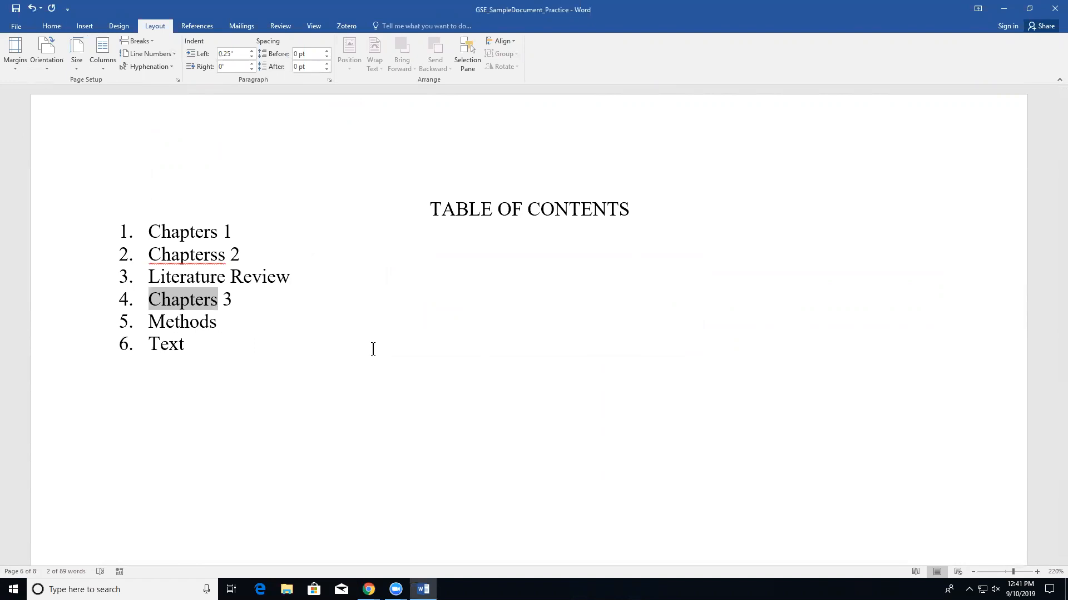
pyautogui.click(217, 376)
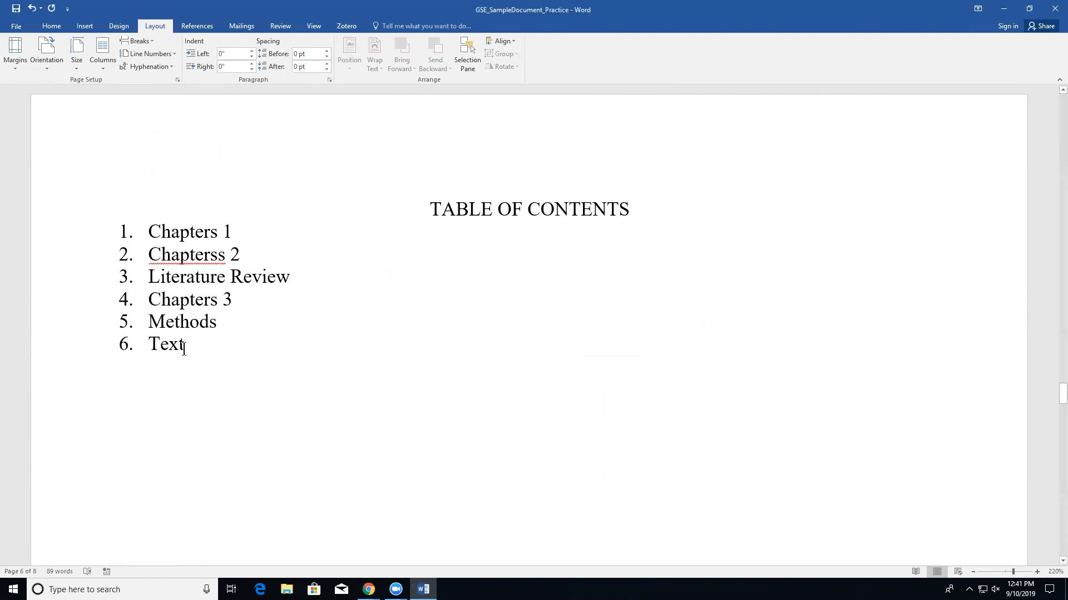
pyautogui.moveTo(114, 345); pyautogui.dragTo(104, 235)
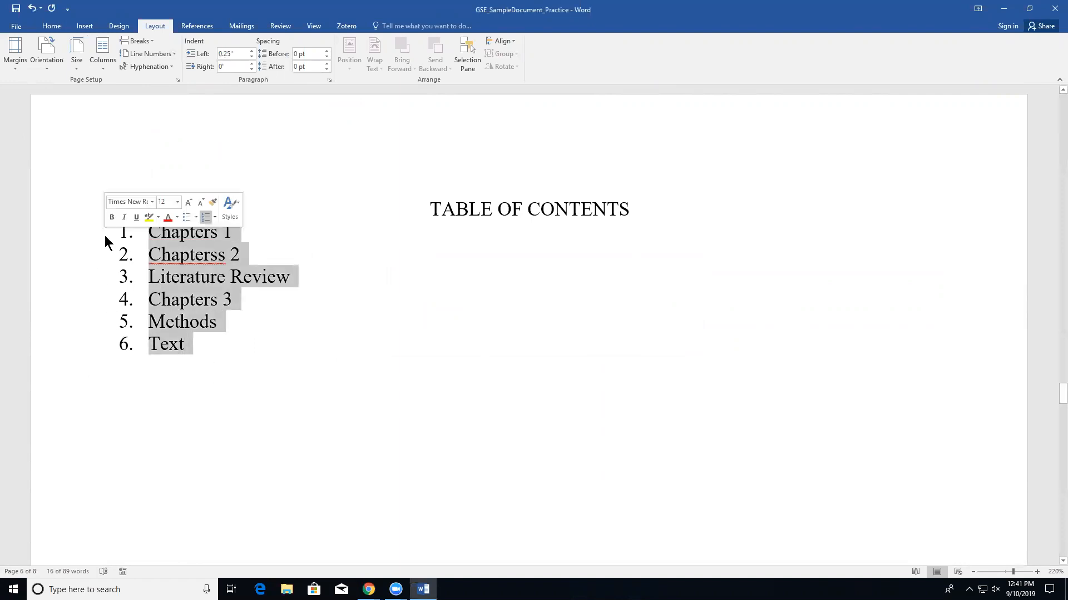
pyautogui.click(106, 68)
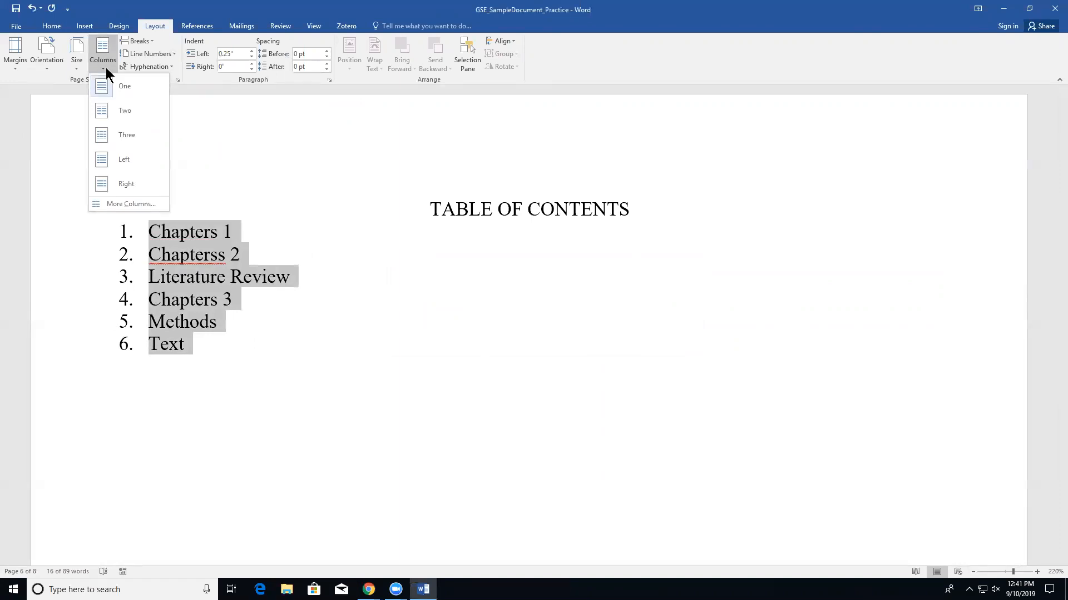
pyautogui.click(127, 111)
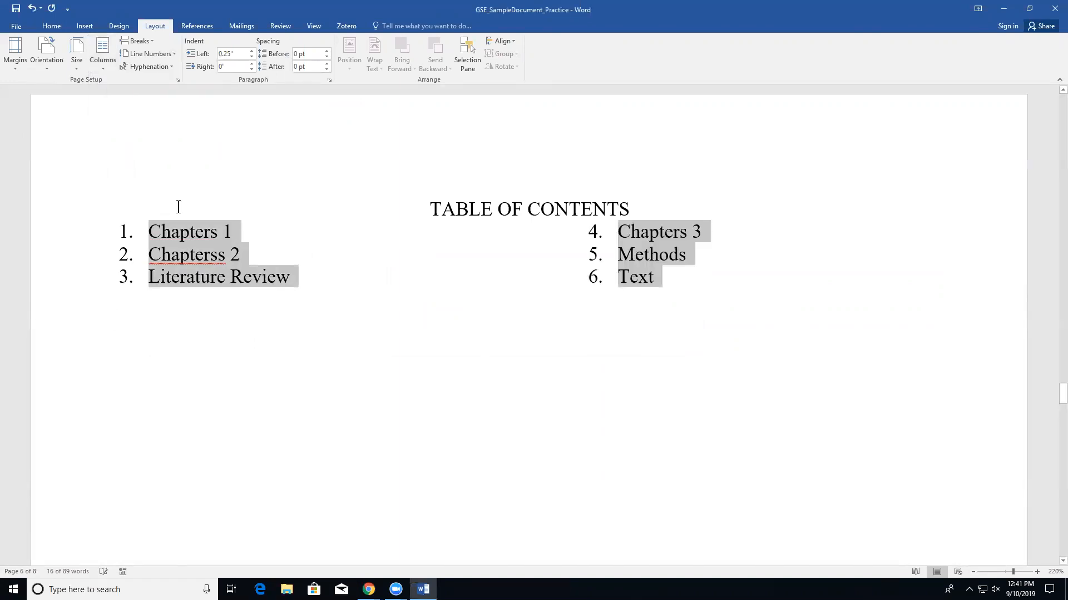
pyautogui.click(281, 308)
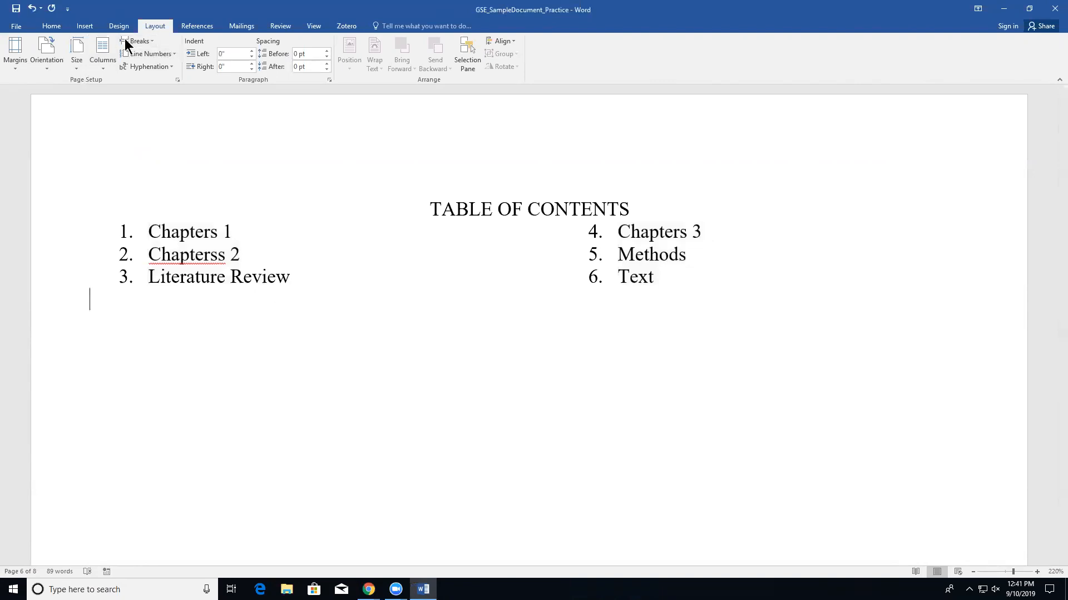
# Step: Search online pictures for "apple" and insert the red apple with a green leaf below the contents list
pyautogui.click(86, 25)
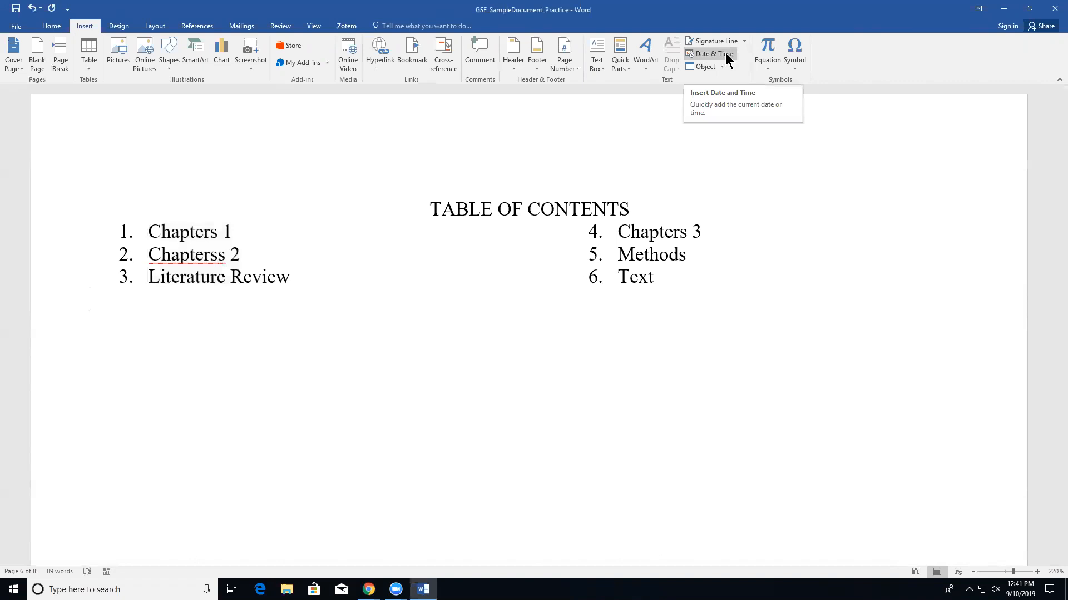
pyautogui.click(147, 67)
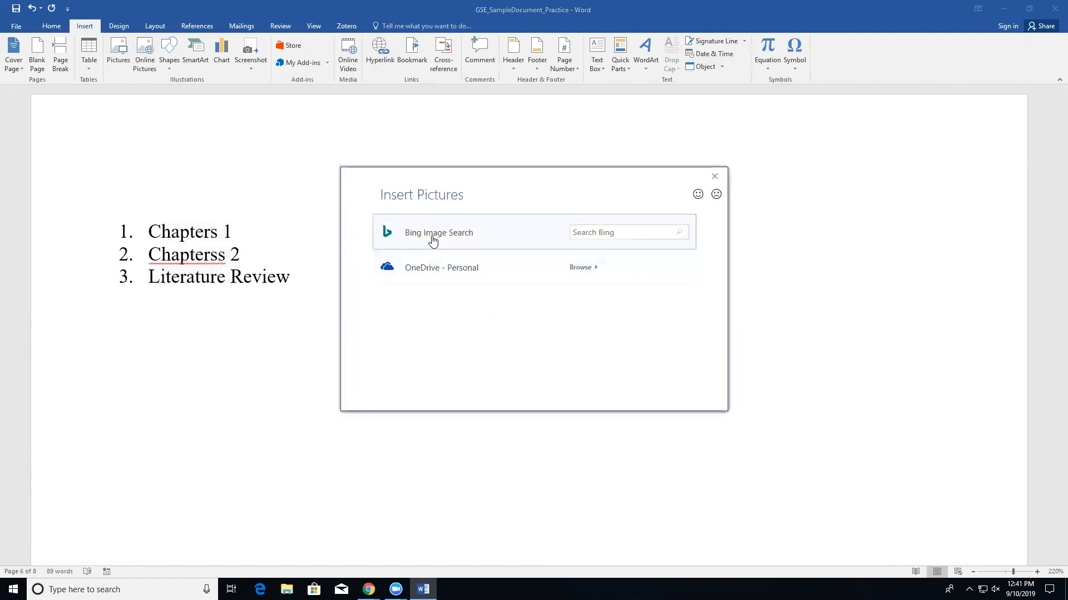
pyautogui.click(569, 229)
pyautogui.write('apple')
pyautogui.press('Return')
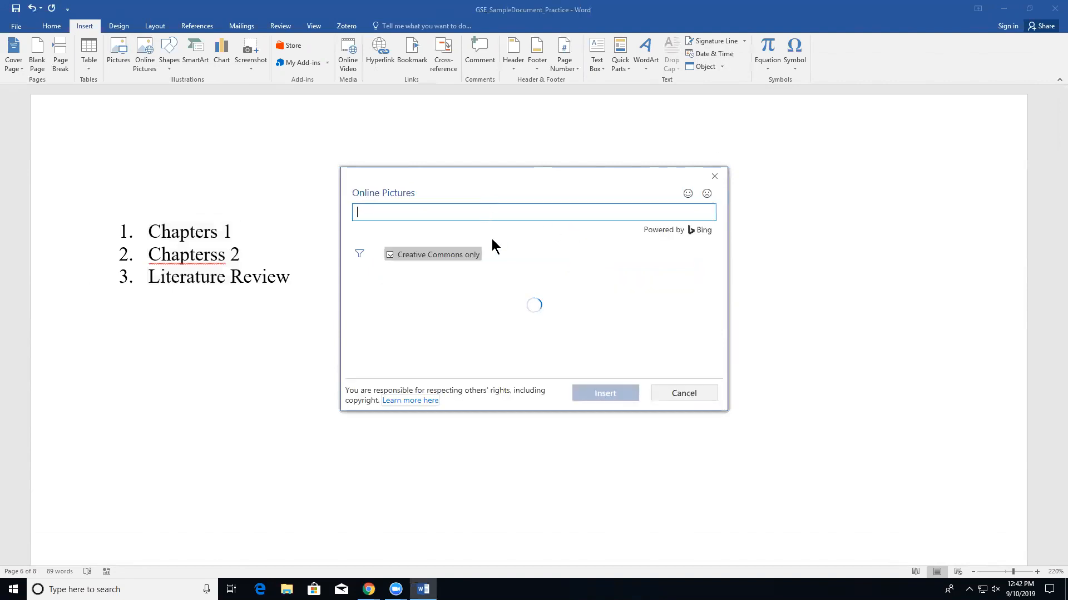
pyautogui.click(442, 307)
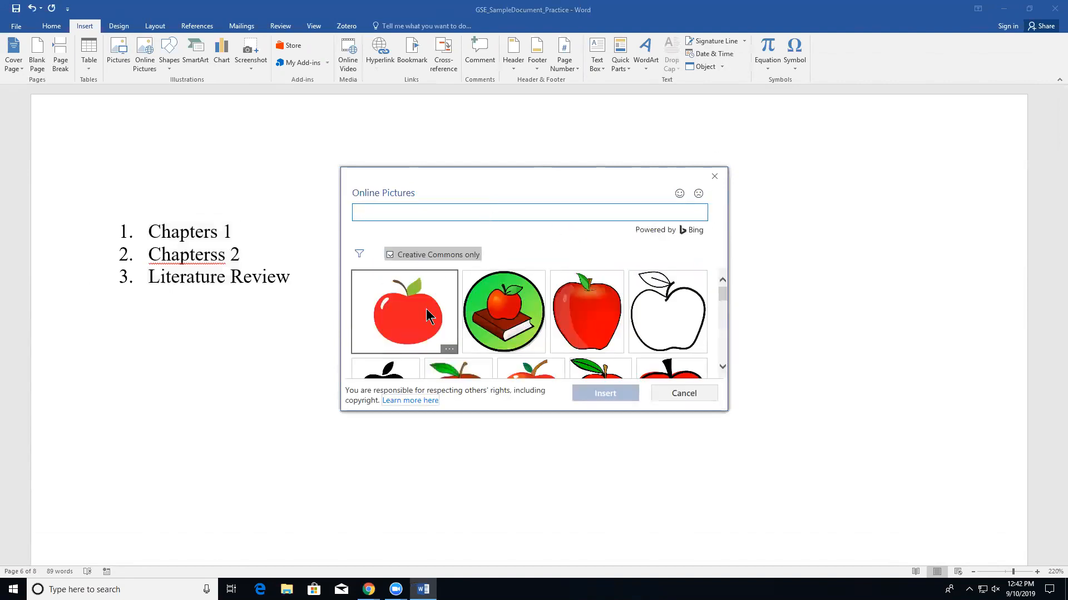
pyautogui.click(616, 400)
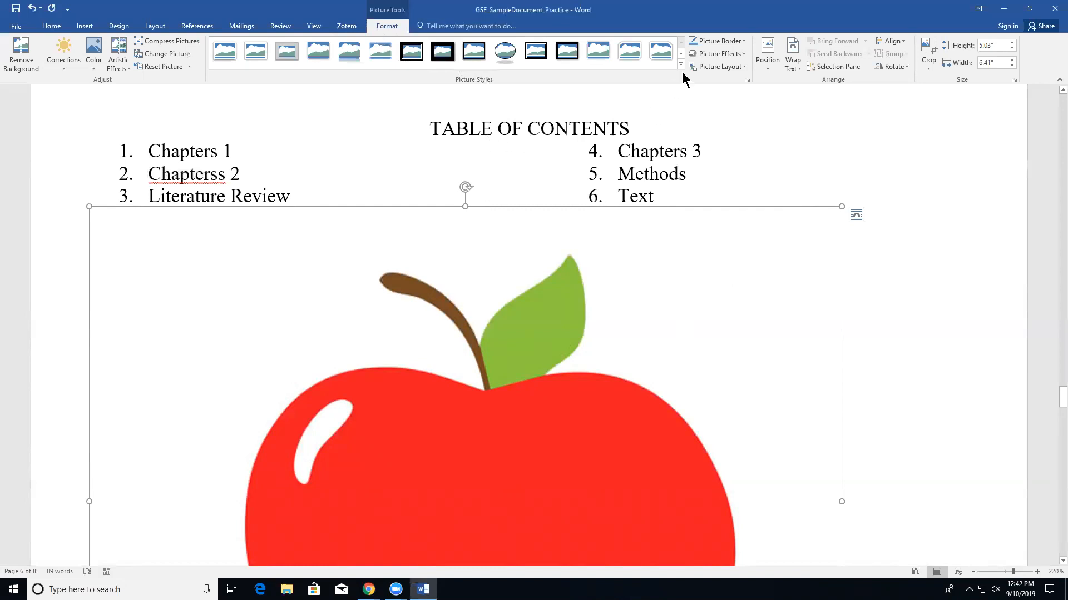
# Step: Position the apple picture at the upper left of the page with text wrapping
pyautogui.click(761, 69)
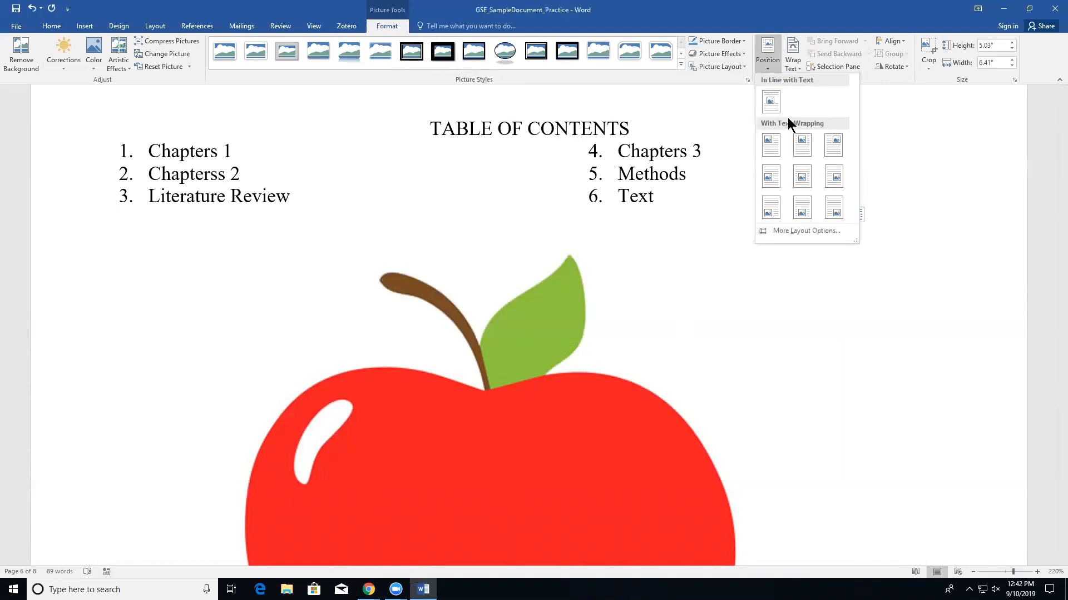
pyautogui.click(776, 149)
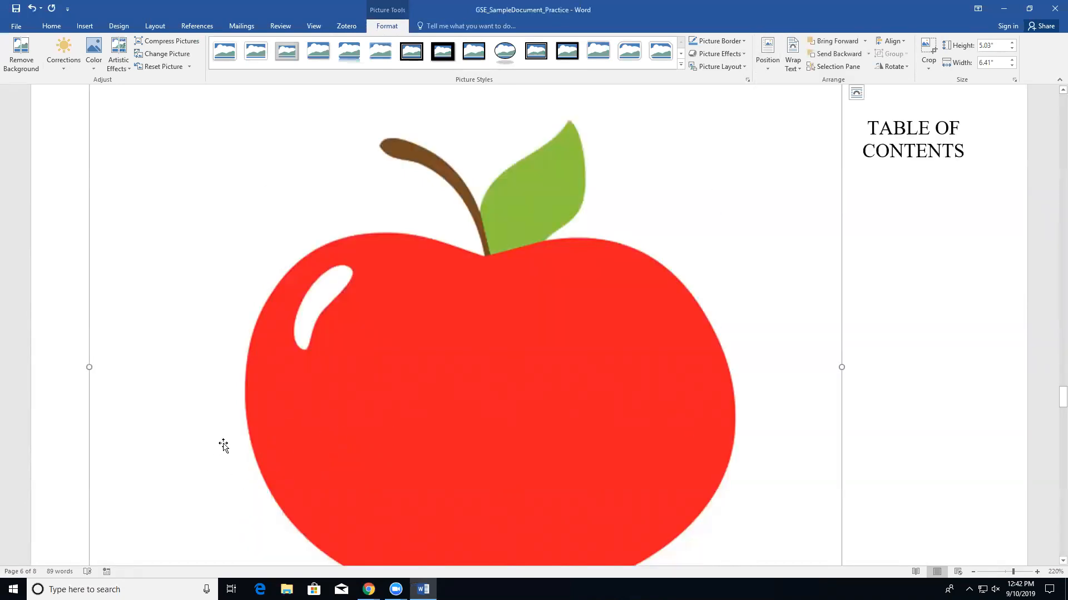
# Step: Shrink the apple picture to about 3" by 3.82" and move it to the left margin beneath the TABLE OF CONTENTS heading
pyautogui.moveTo(88, 186); pyautogui.dragTo(603, 488)
pyautogui.scroll(4, 572, 362)
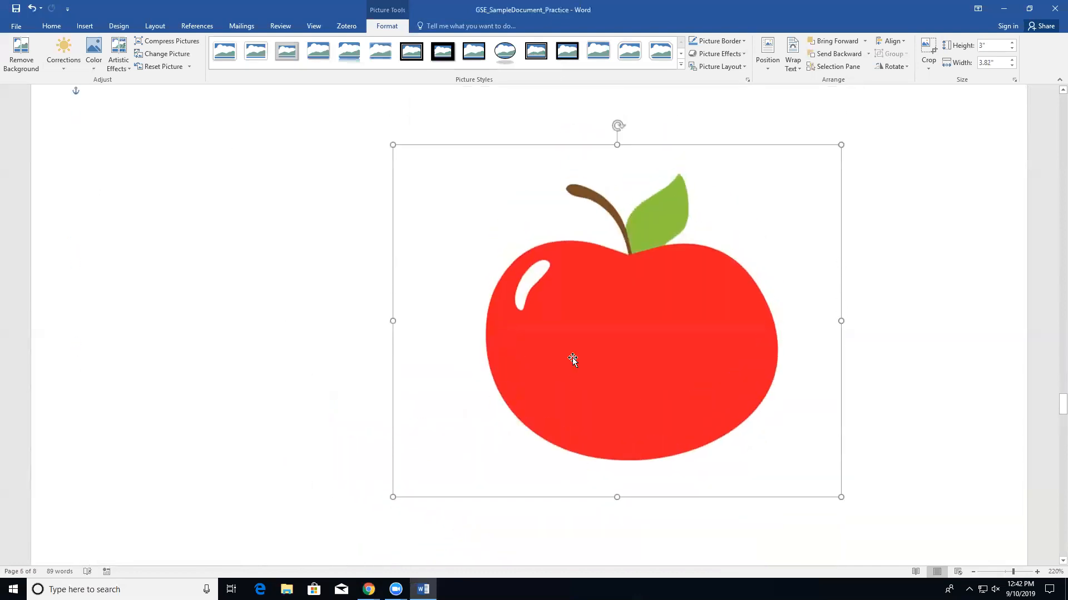
pyautogui.moveTo(574, 362); pyautogui.dragTo(296, 253)
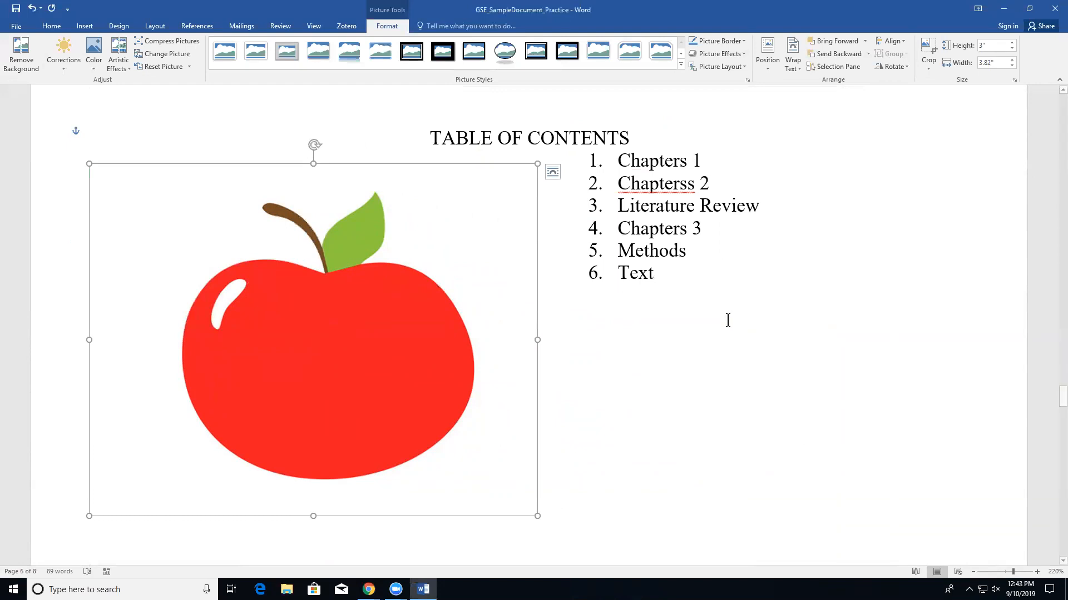
# Step: Align the apple picture to the center and middle of the page margins
pyautogui.click(889, 42)
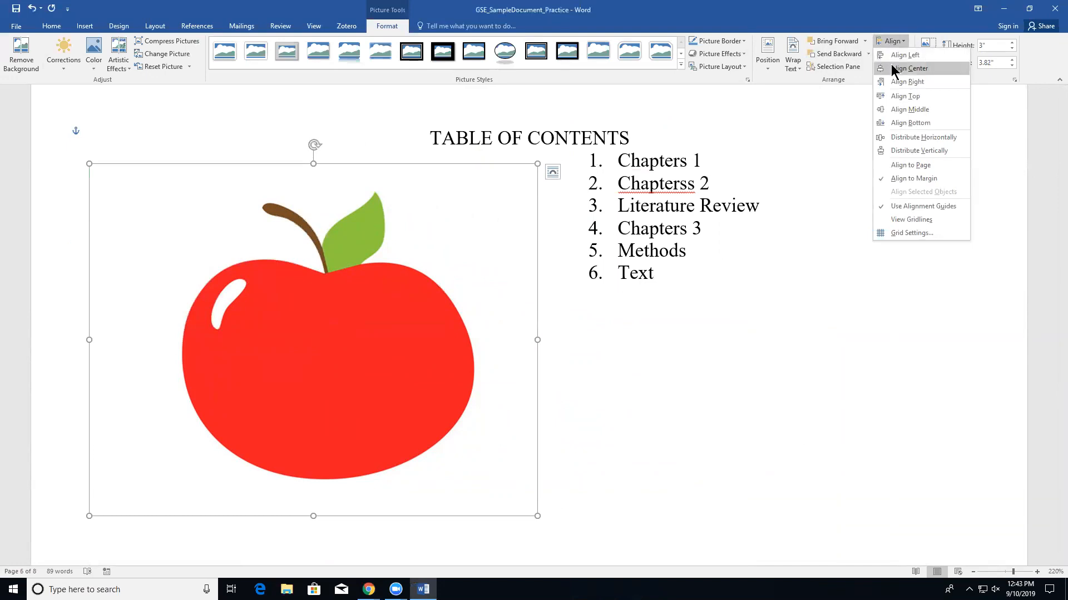
pyautogui.click(892, 68)
pyautogui.click(892, 43)
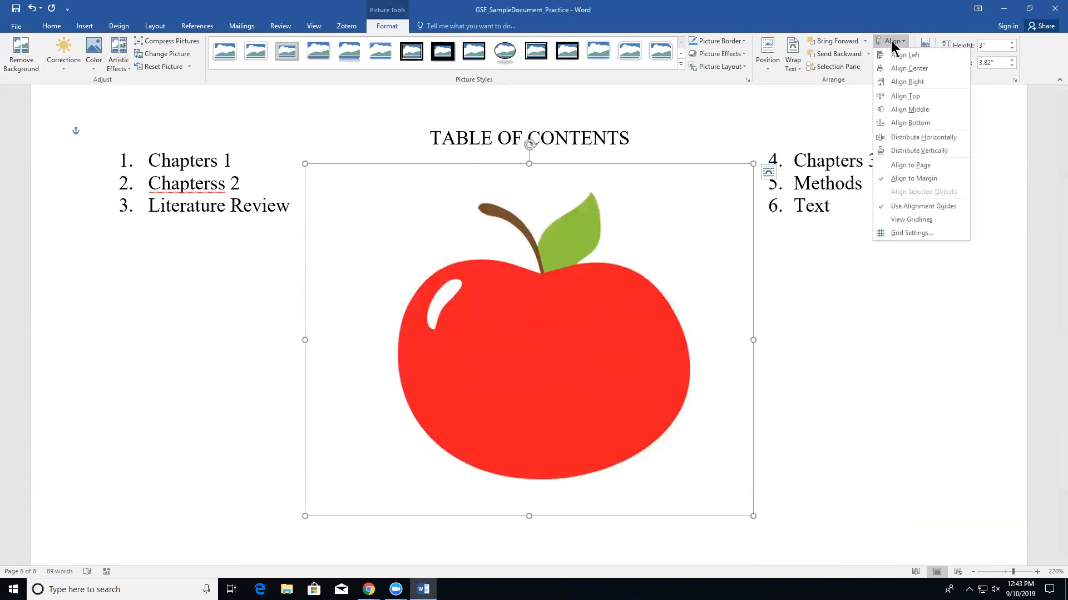
pyautogui.click(908, 109)
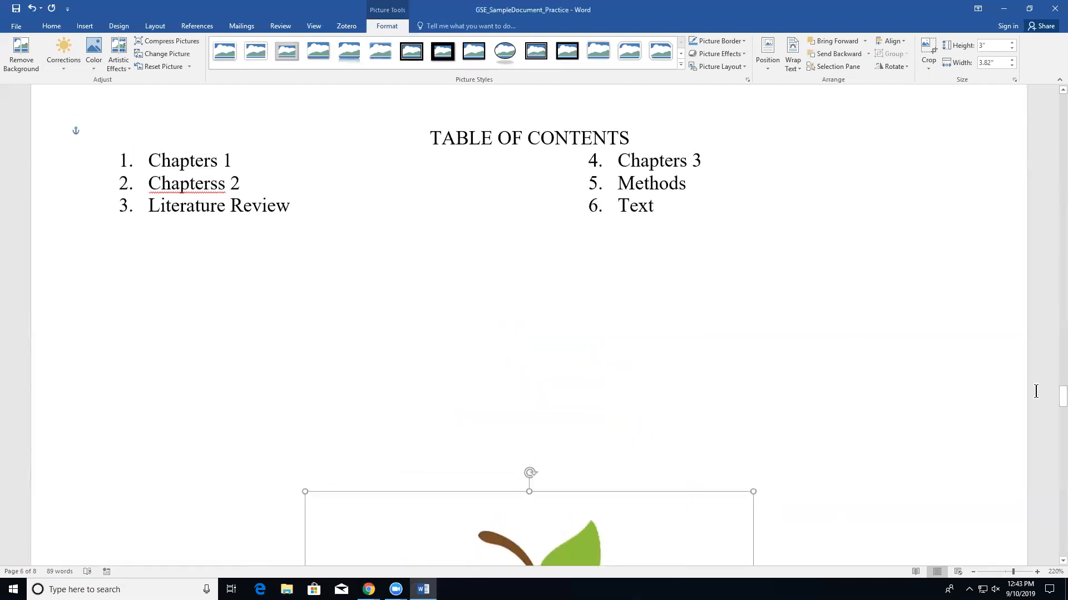
# Step: Return to the title page and place the cursor on the blank line above "Dissertation Title"
pyautogui.moveTo(1059, 406); pyautogui.dragTo(1051, 75)
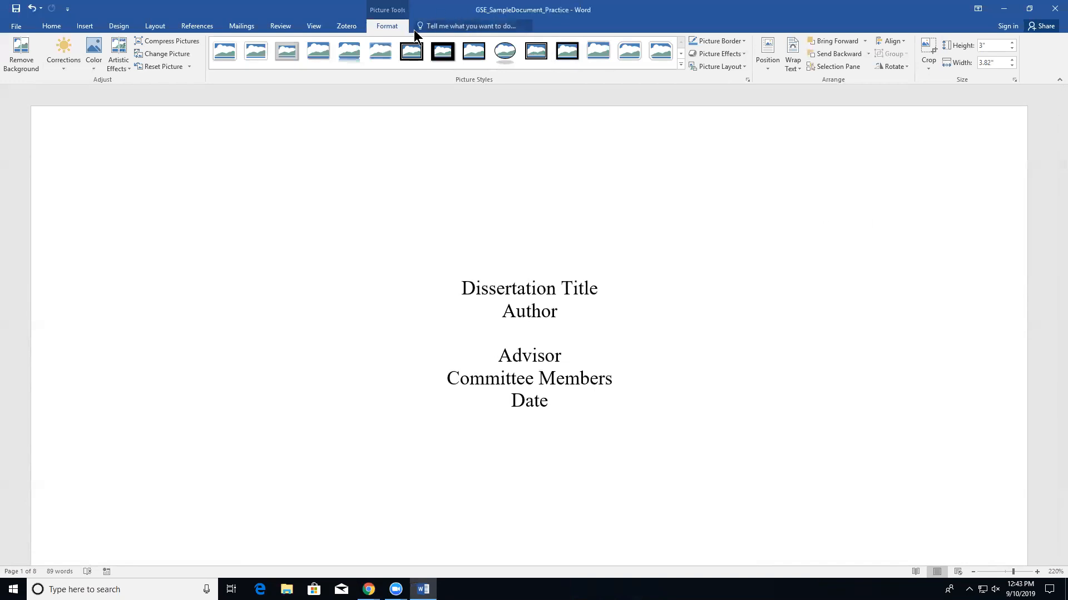
pyautogui.click(374, 123)
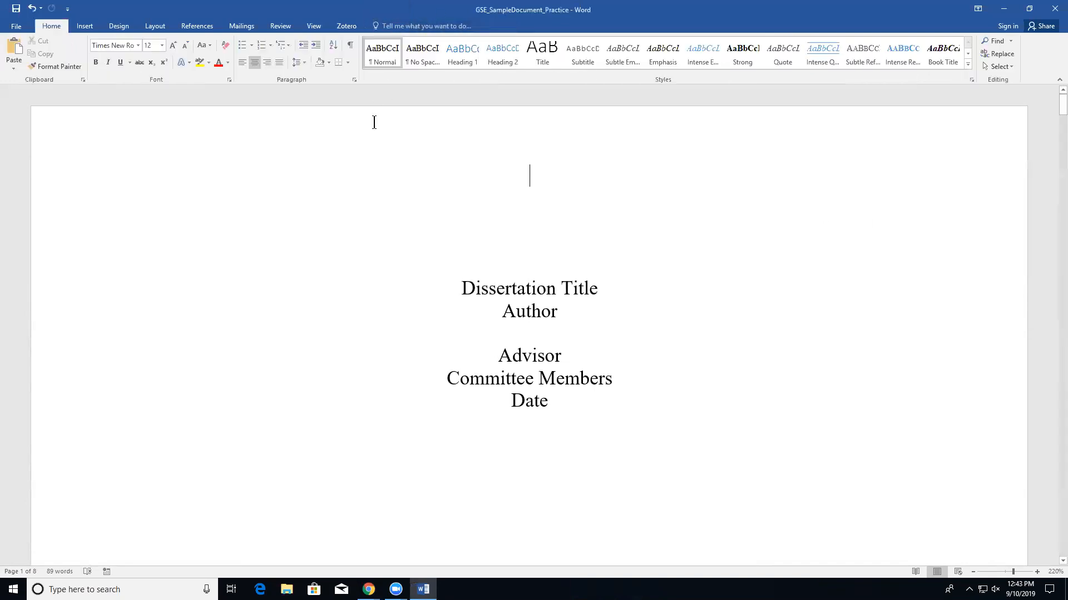
# Step: Switch to Draft view and delete the continuous section breaks before and after the numbered list under TABLE OF CONTENTS
pyautogui.click(319, 22)
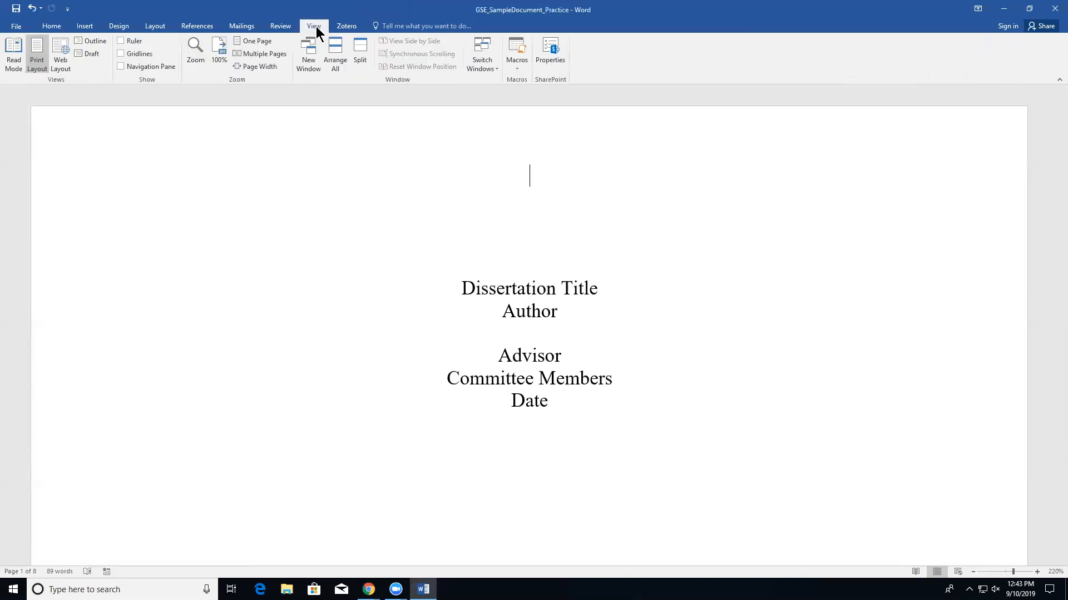
pyautogui.click(96, 52)
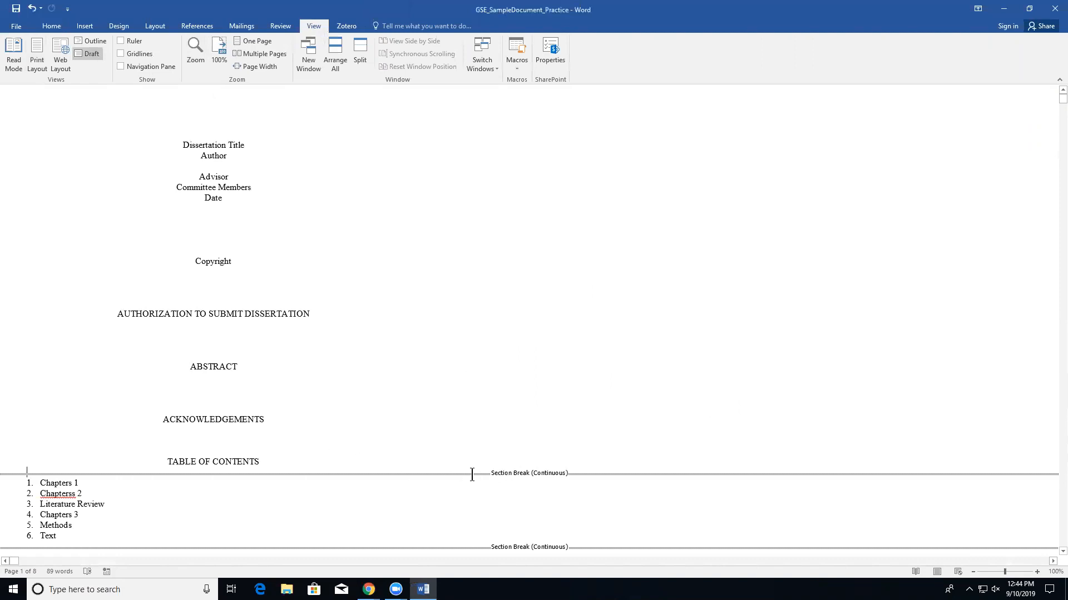
pyautogui.click(317, 463)
pyautogui.press('Delete')
pyautogui.press('Delete')
pyautogui.press('Return')
pyautogui.scroll(-1, 207, 501)
pyautogui.click(97, 507)
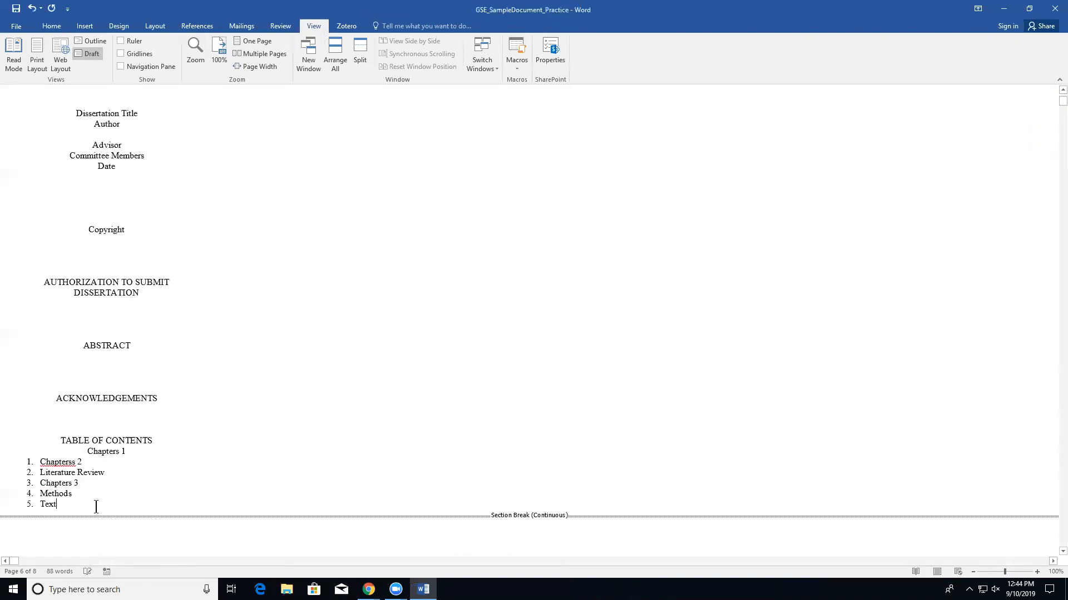
pyautogui.press('Delete')
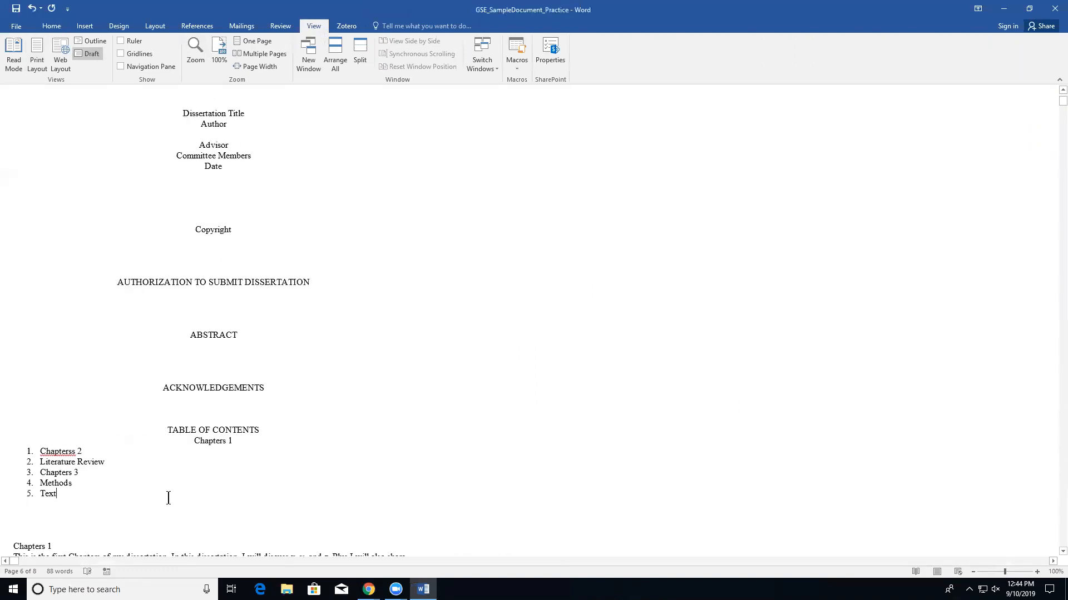
# Step: Insert a Next Page section break below Date on the title page and delete the blank lines above Copyright
pyautogui.scroll(1, 241, 481)
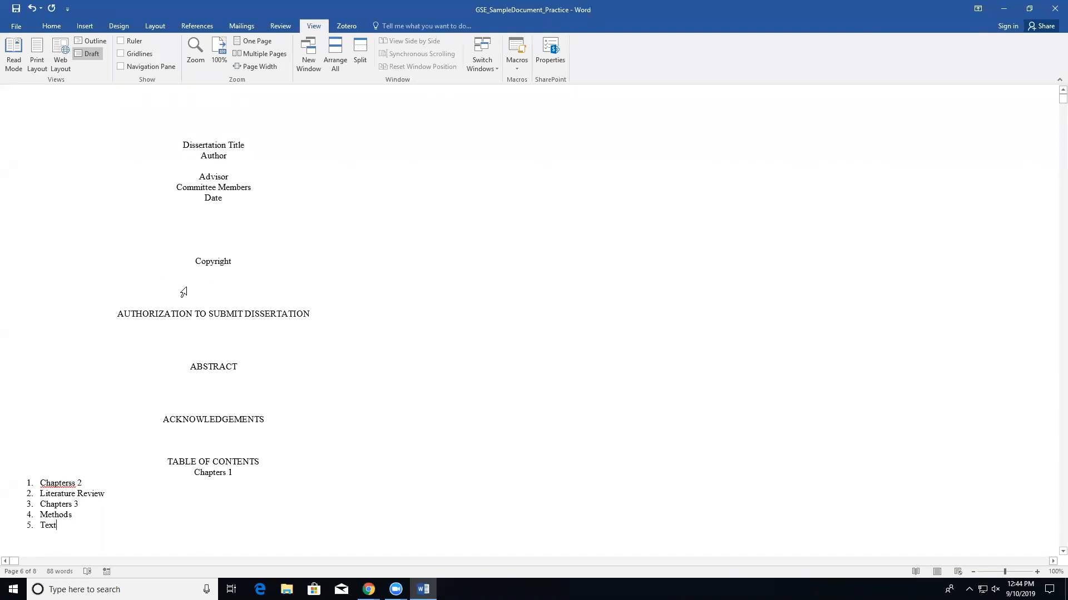
pyautogui.click(205, 209)
pyautogui.click(159, 26)
pyautogui.click(148, 41)
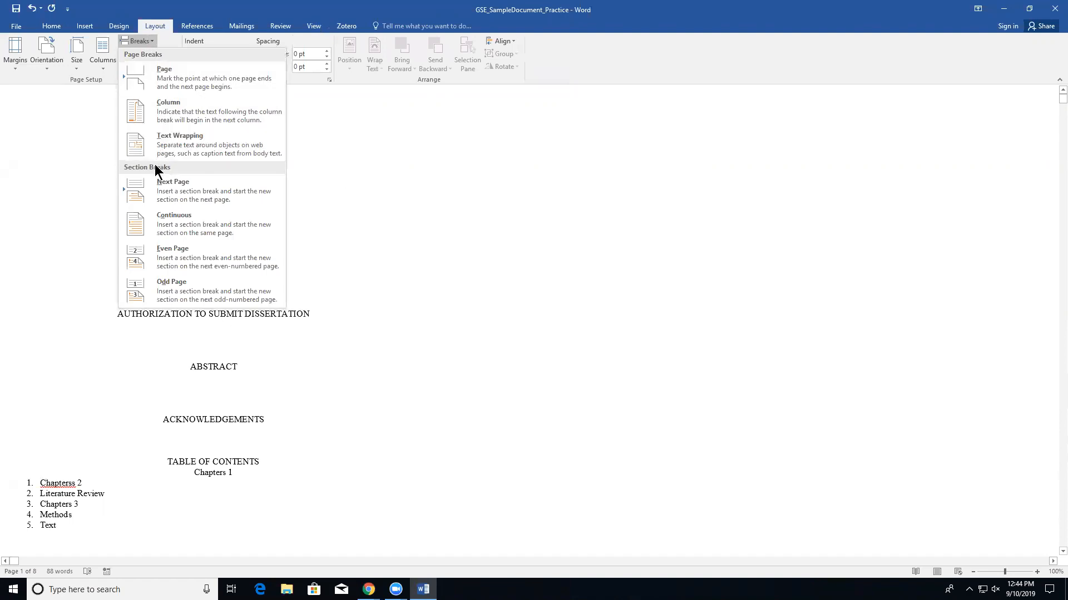
pyautogui.click(196, 188)
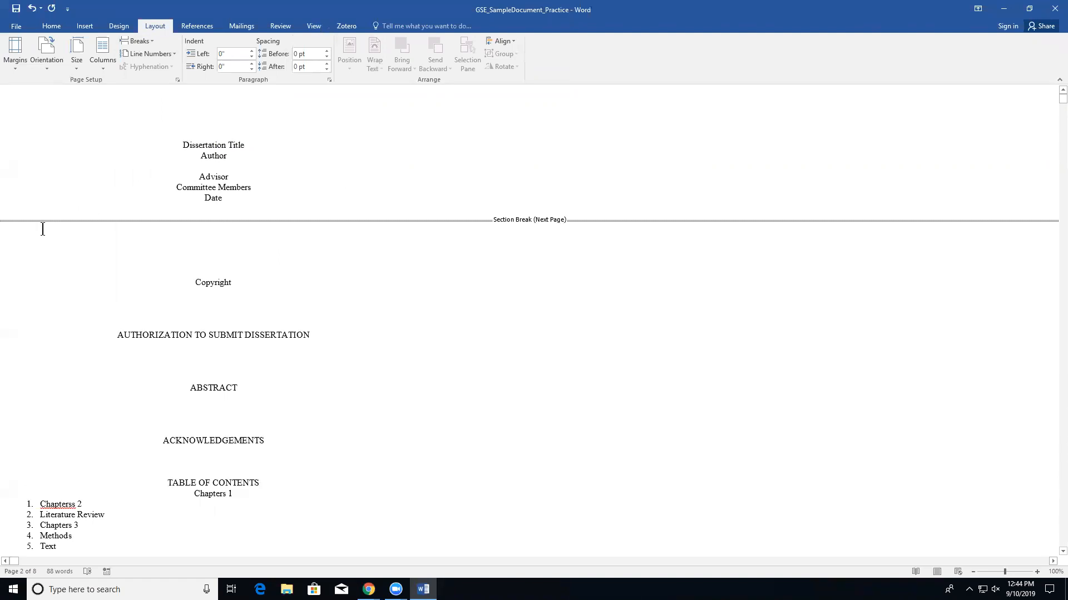
pyautogui.press('Delete')
pyautogui.press('Delete')
pyautogui.press('Delete')
pyautogui.press('Delete')
pyautogui.press('Delete')
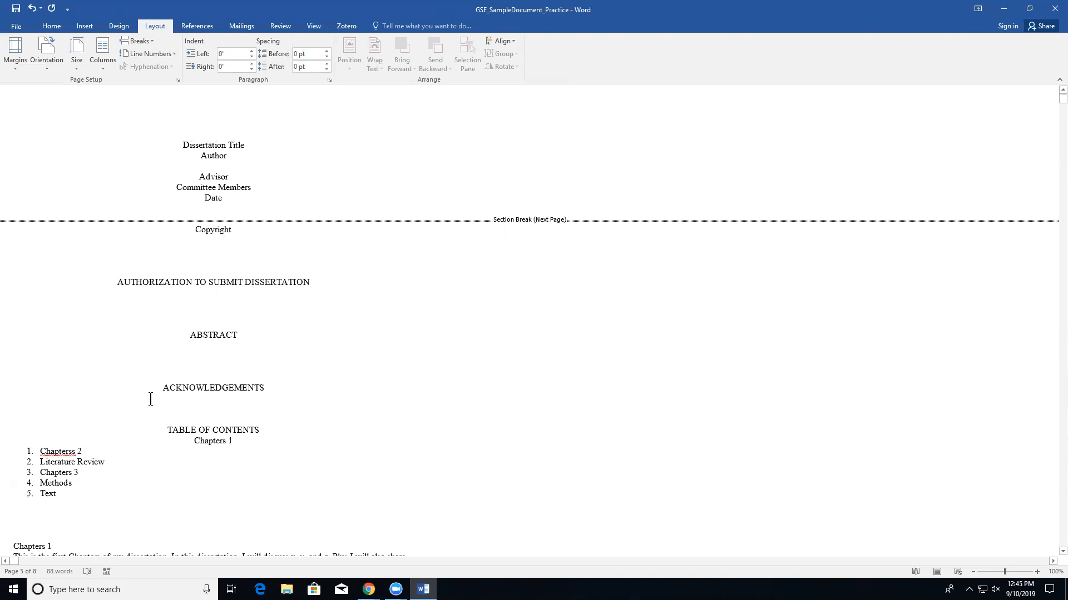
# Step: Insert a Next Page section break below ACKNOWLEDGEMENTS and delete the extra blank lines above TABLE OF CONTENTS
pyautogui.click(145, 39)
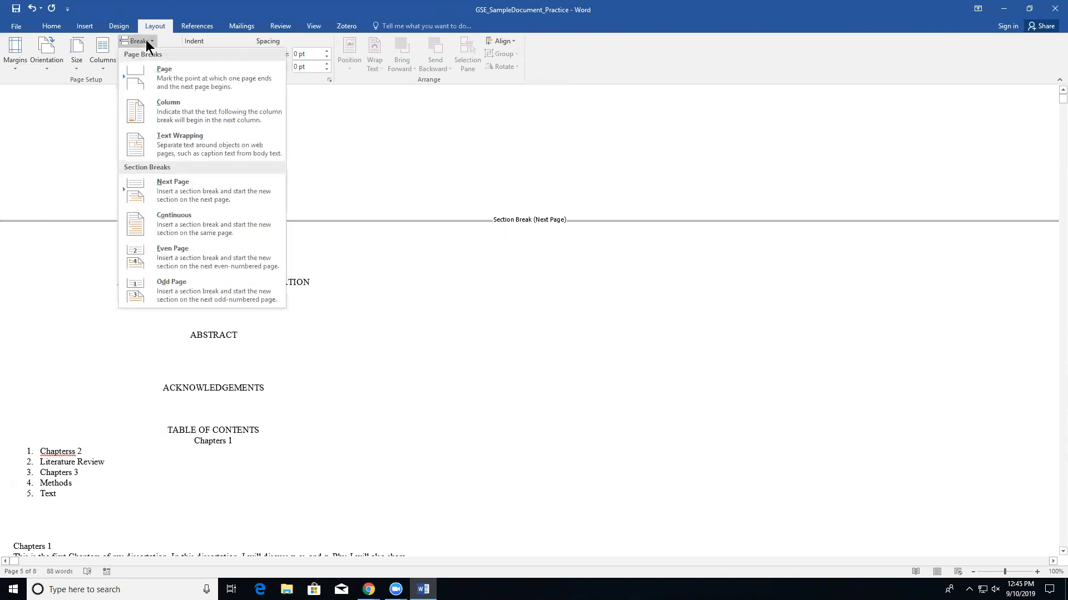
pyautogui.click(184, 189)
pyautogui.press('Delete')
pyautogui.press('Delete')
pyautogui.press('Delete')
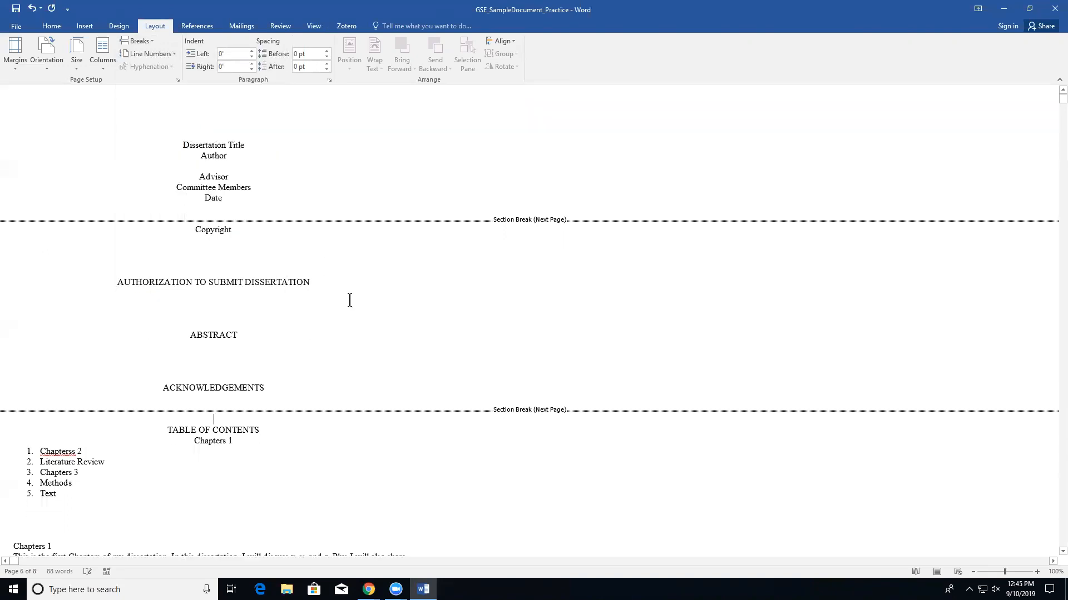
# Step: Insert a Next Page section break after the table of contents list and delete the blank lines above the Chapters 1 heading
pyautogui.scroll(-5, 300, 345)
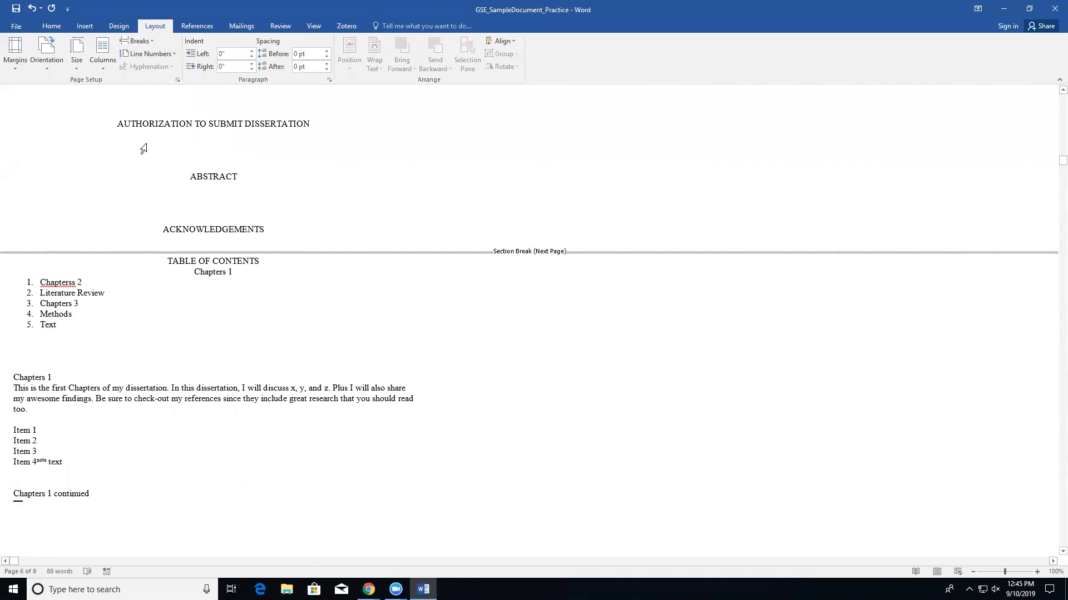
pyautogui.click(148, 42)
pyautogui.click(168, 181)
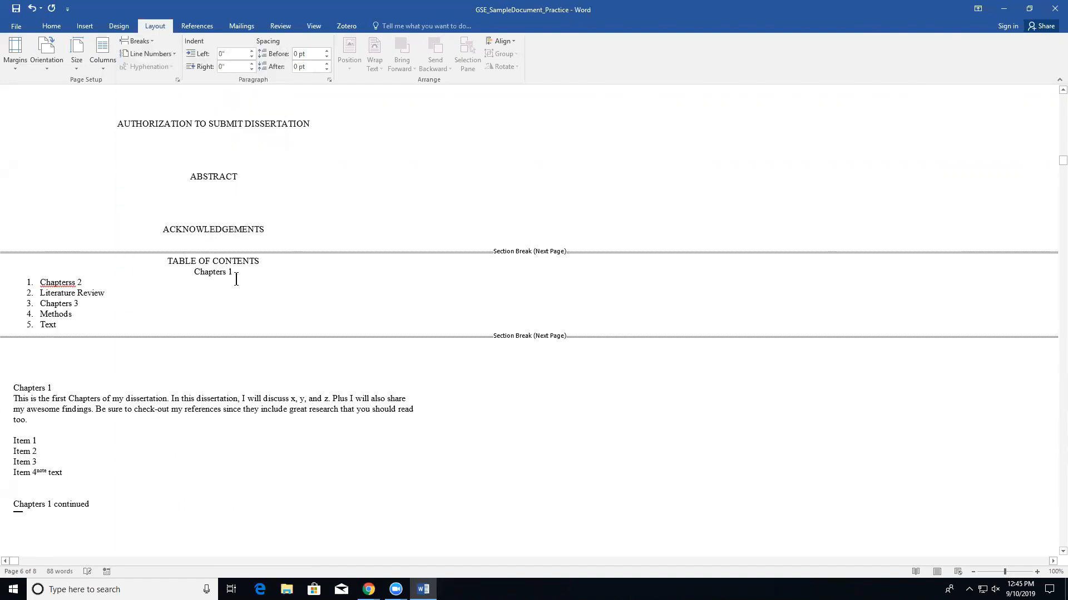
pyautogui.press('Delete')
pyautogui.press('Delete')
pyautogui.press('Delete')
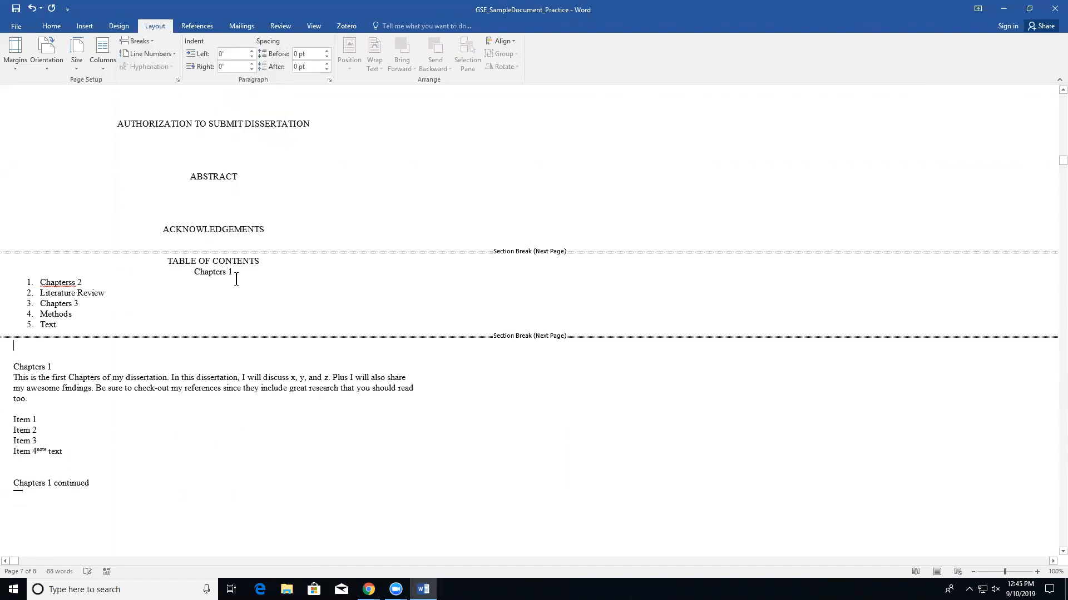
pyautogui.press('Delete')
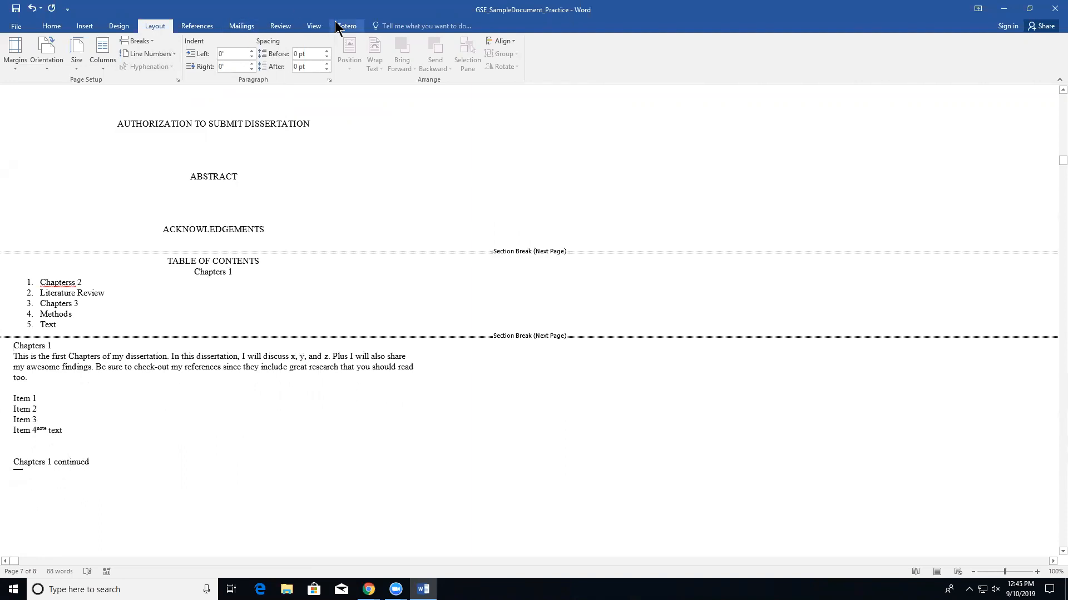
# Step: Switch back to Print Layout view and review the page transition between the title page and the Copyright page
pyautogui.click(311, 25)
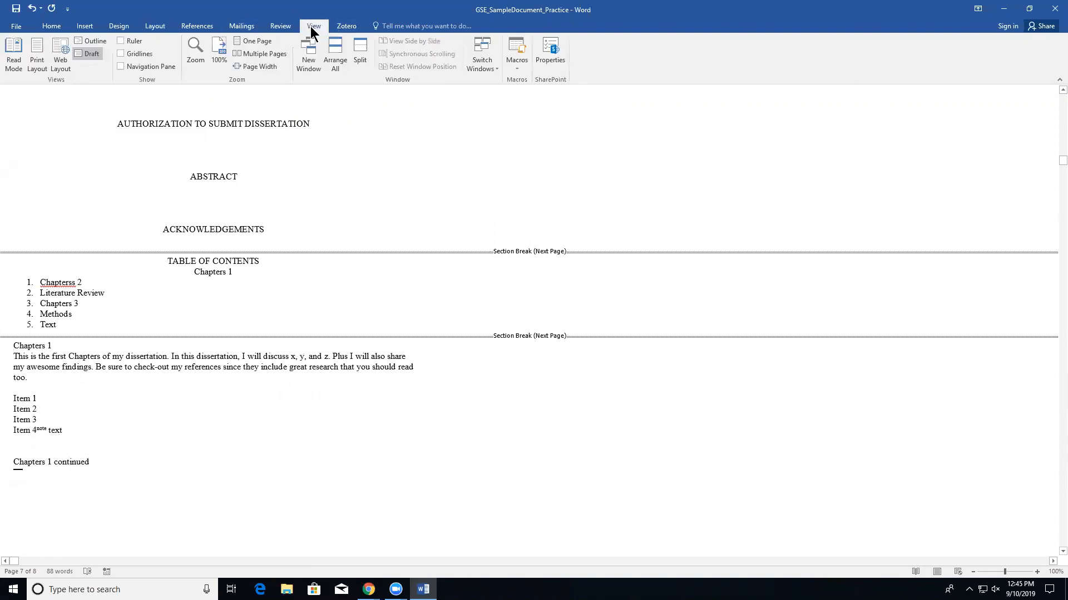
pyautogui.click(37, 55)
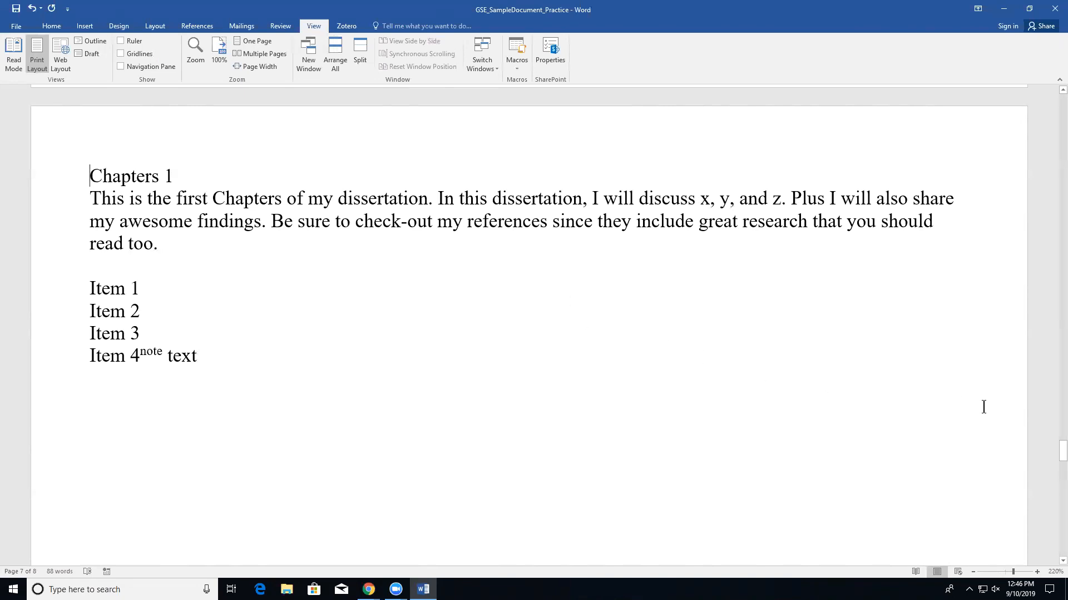
pyautogui.moveTo(1062, 451); pyautogui.dragTo(1028, 105)
pyautogui.scroll(-20, 684, 449)
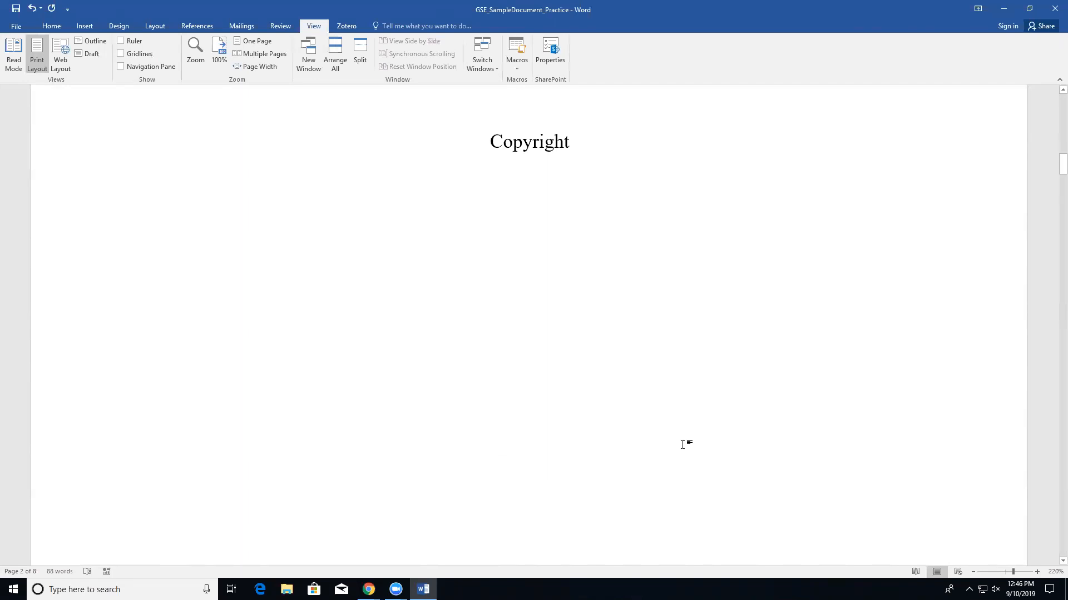
pyautogui.scroll(3, 656, 412)
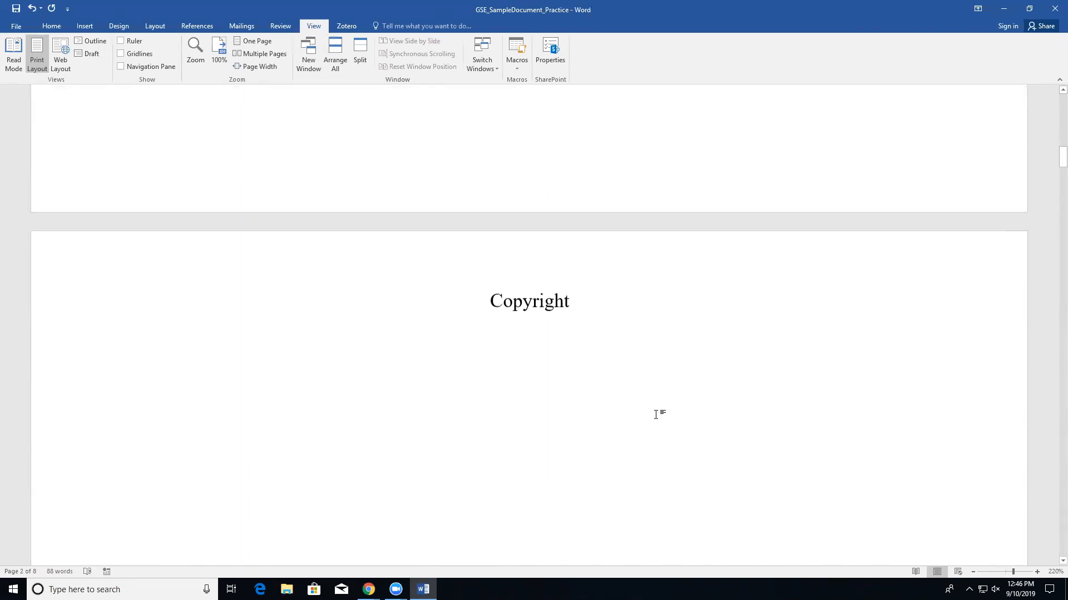
pyautogui.scroll(-2, 656, 412)
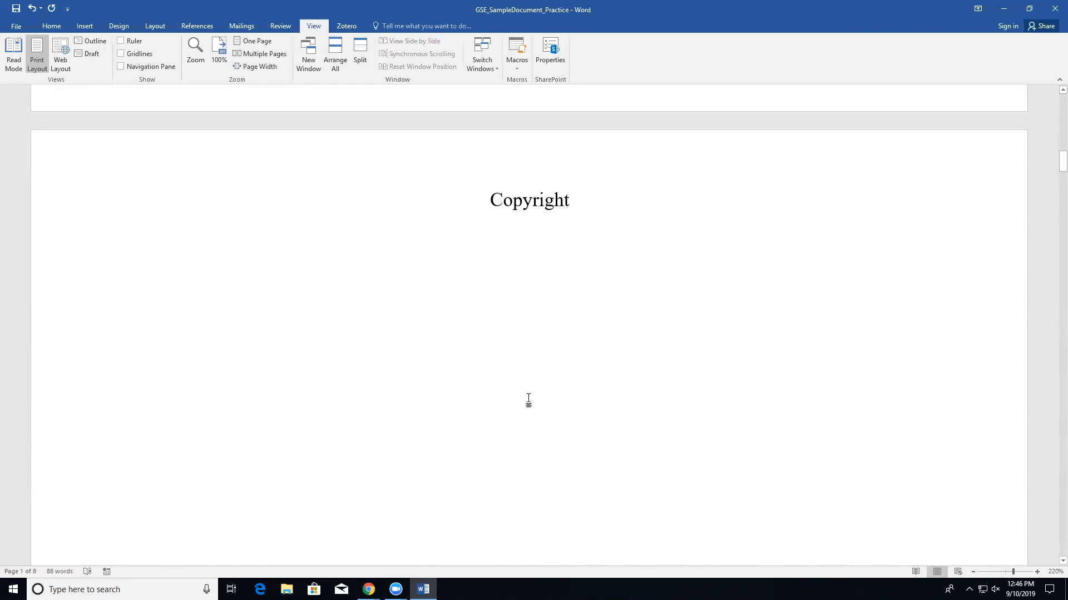
# Step: Open the Copyright page's footer for editing and unlink it from the previous section
pyautogui.click(485, 203)
pyautogui.click(89, 25)
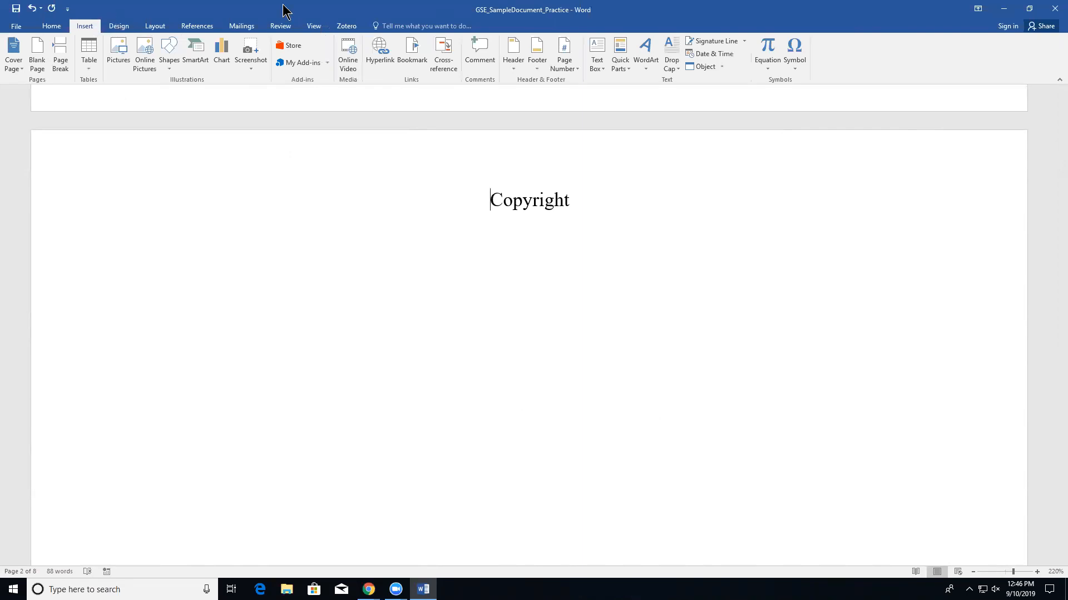
pyautogui.click(537, 60)
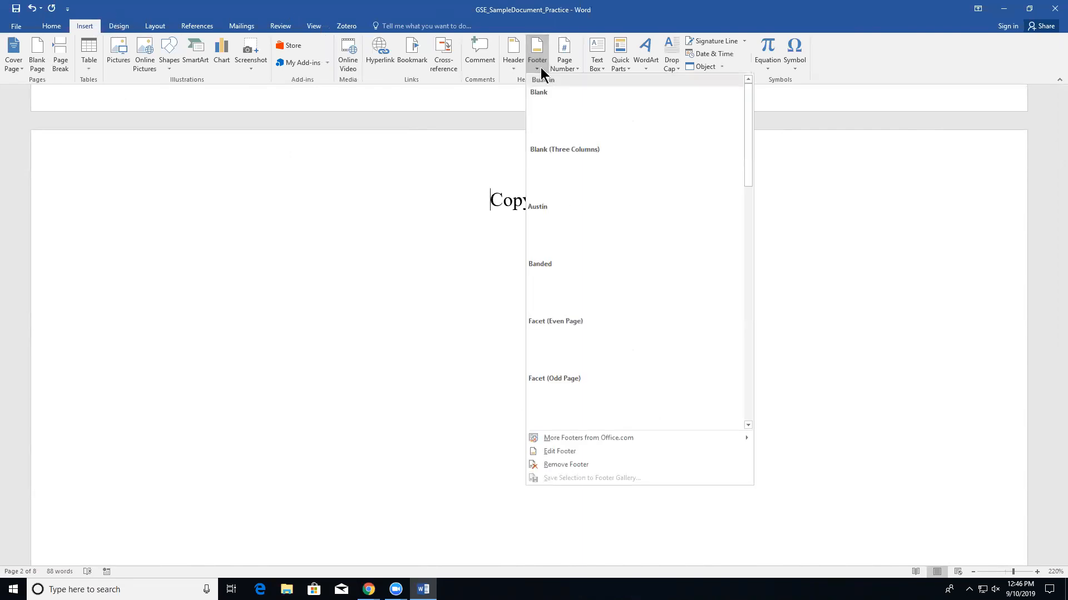
pyautogui.click(574, 451)
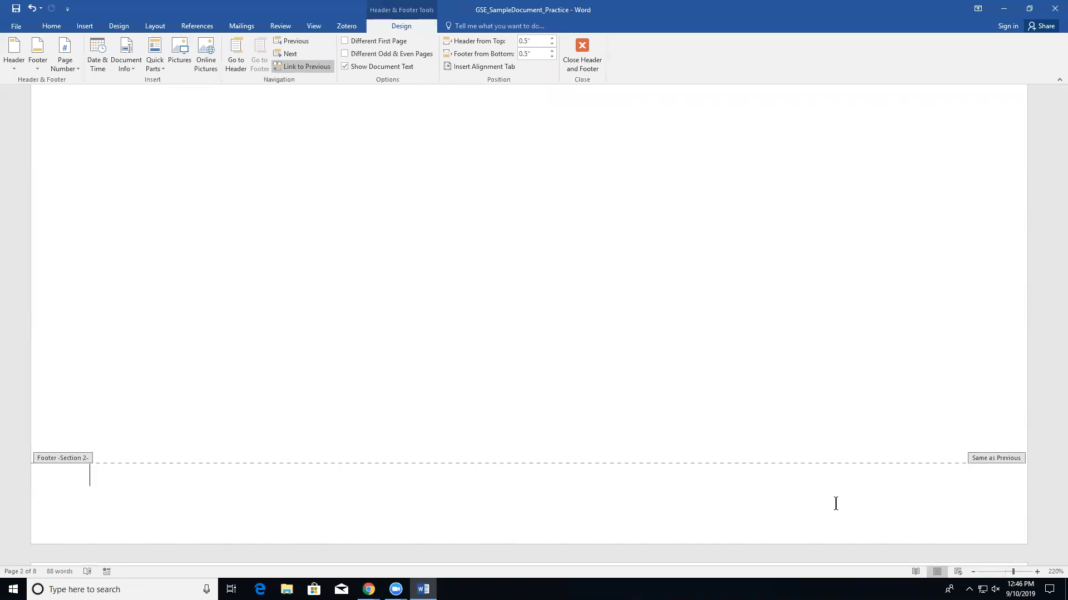
pyautogui.click(312, 68)
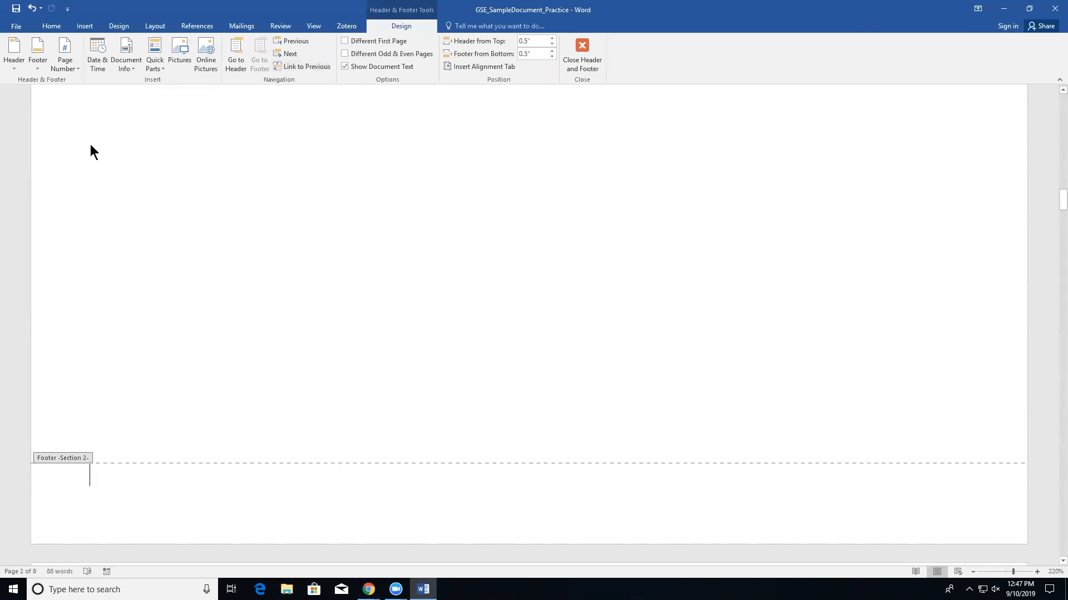
# Step: Insert a Plain Number 3 page number at the bottom of the page in the Section 2 footer
pyautogui.click(78, 69)
pyautogui.moveTo(72, 92)
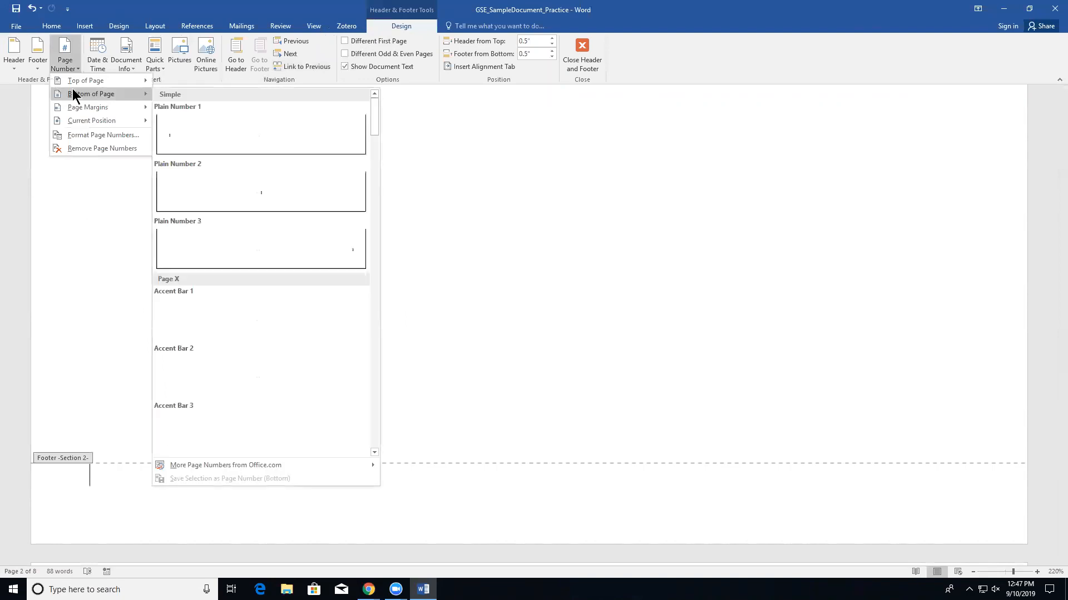
pyautogui.click(283, 252)
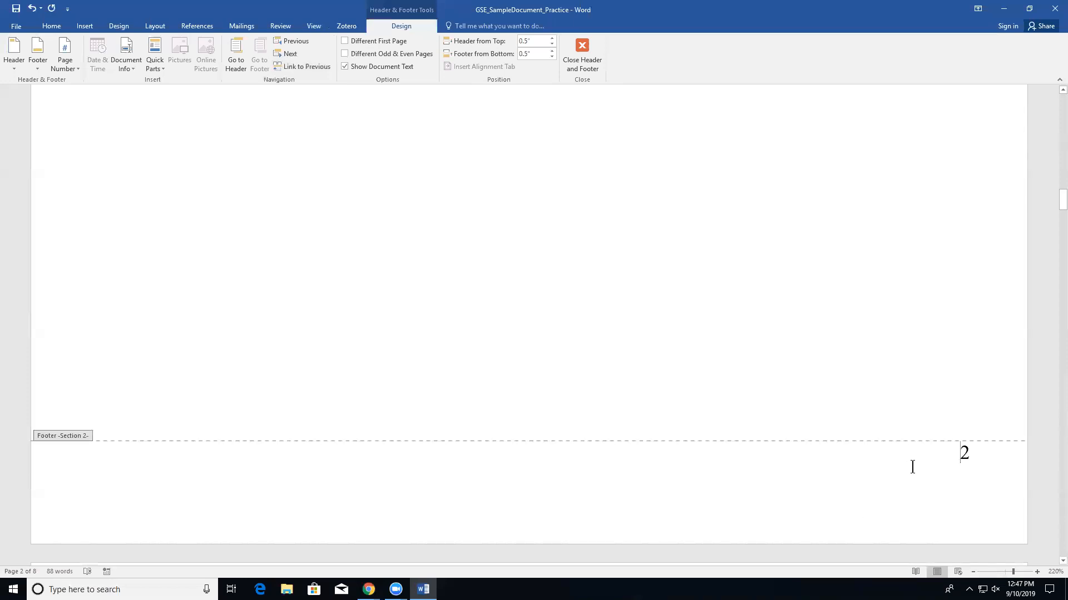
# Step: Format the Section 2 page number as A, B, C, … starting at A
pyautogui.click(987, 466)
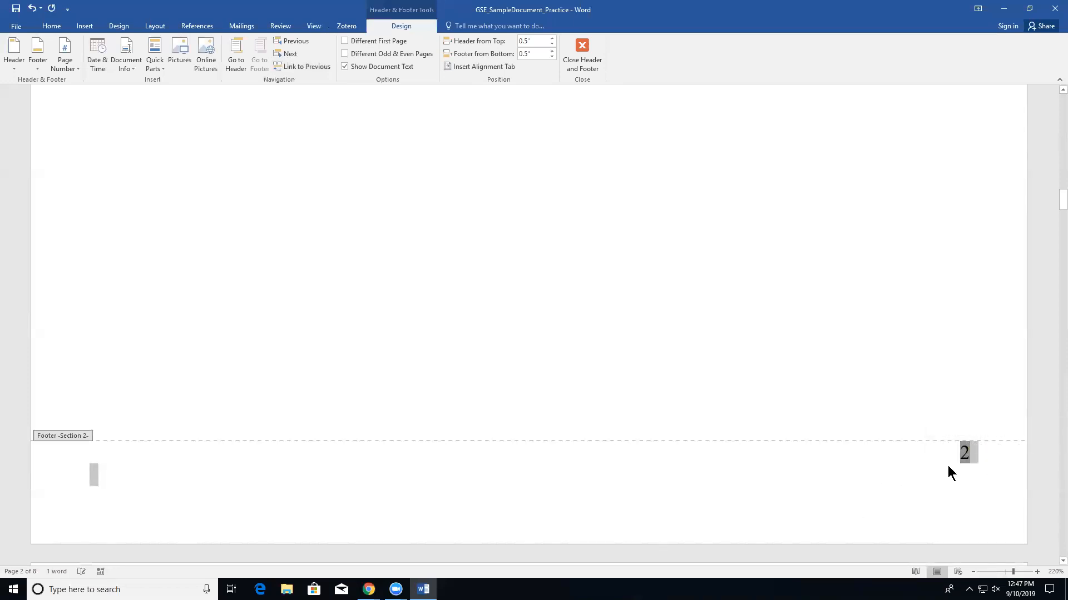
pyautogui.doubleClick(952, 455)
pyautogui.click(65, 65)
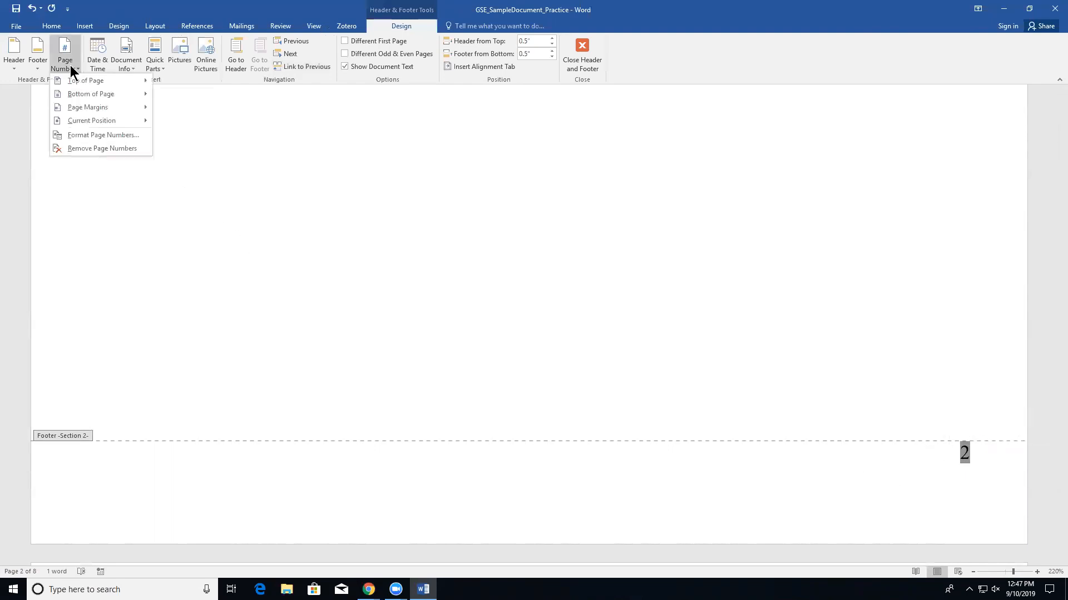
pyautogui.click(134, 135)
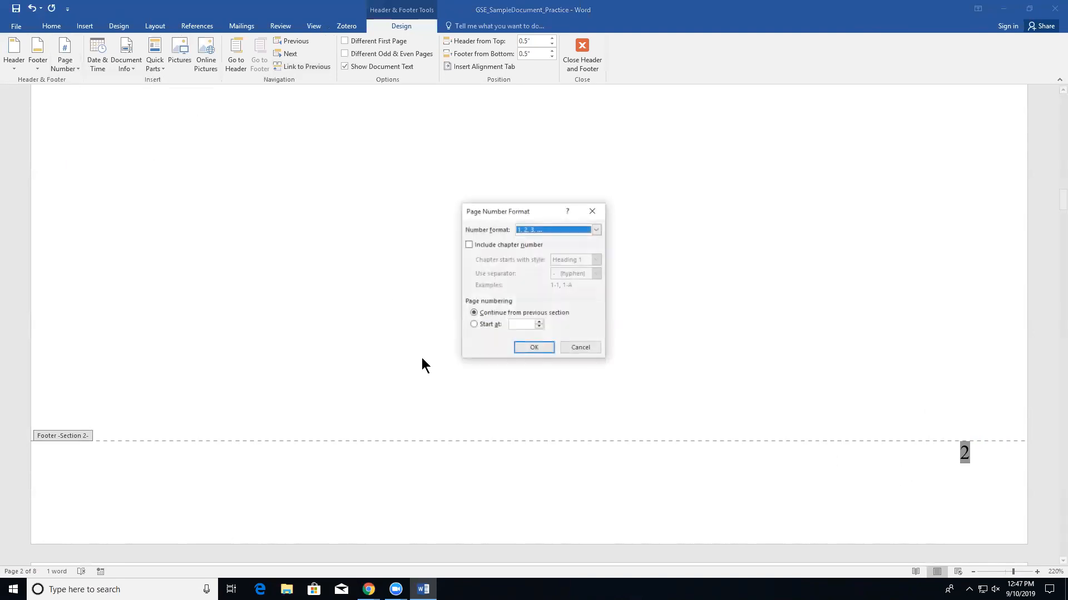
pyautogui.click(535, 231)
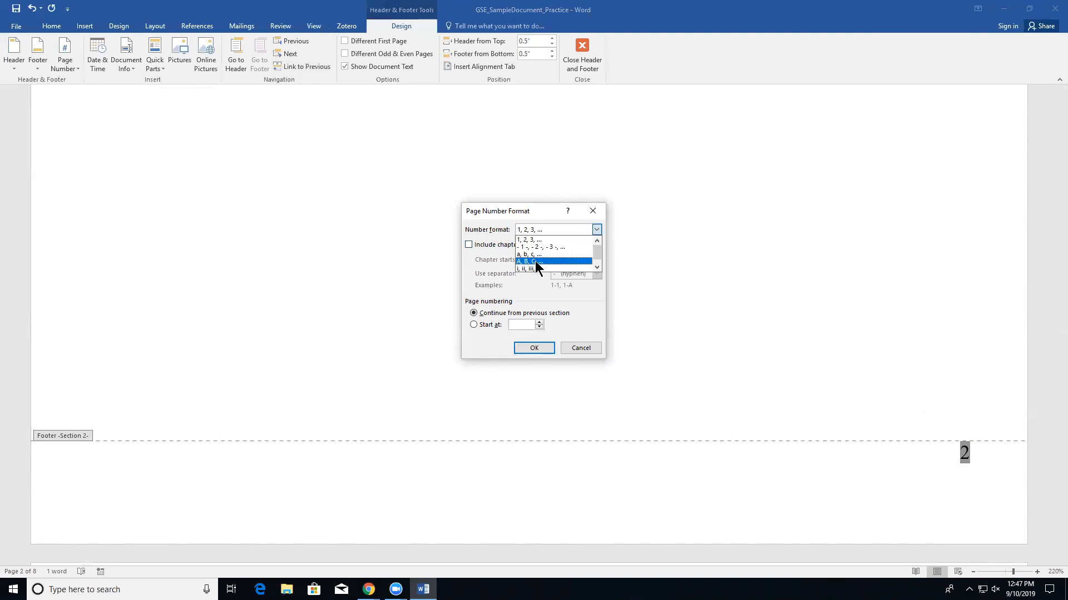
pyautogui.click(536, 262)
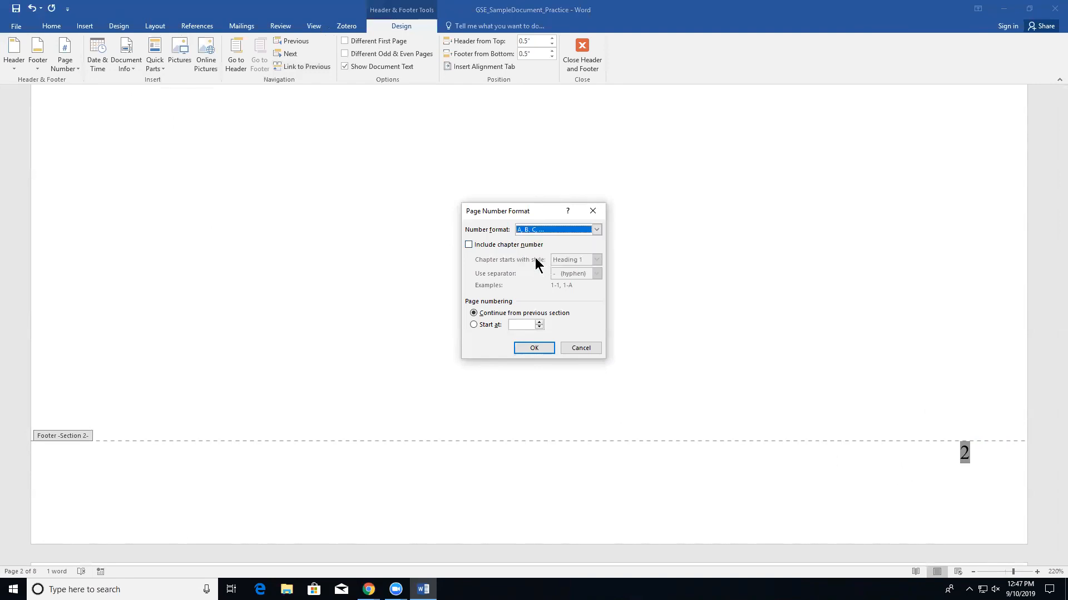
pyautogui.click(490, 324)
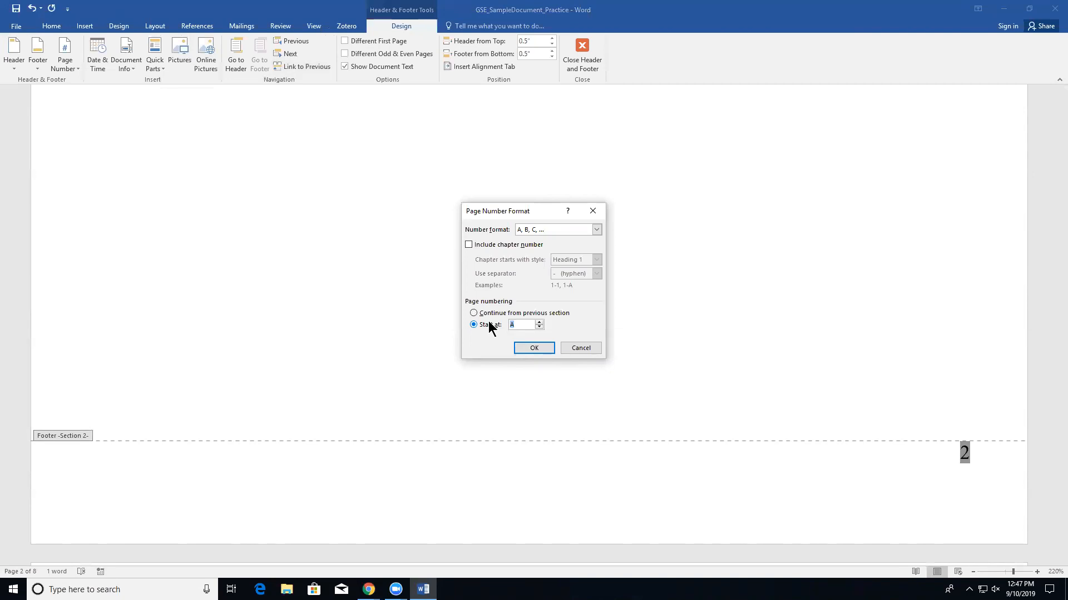
pyautogui.click(541, 348)
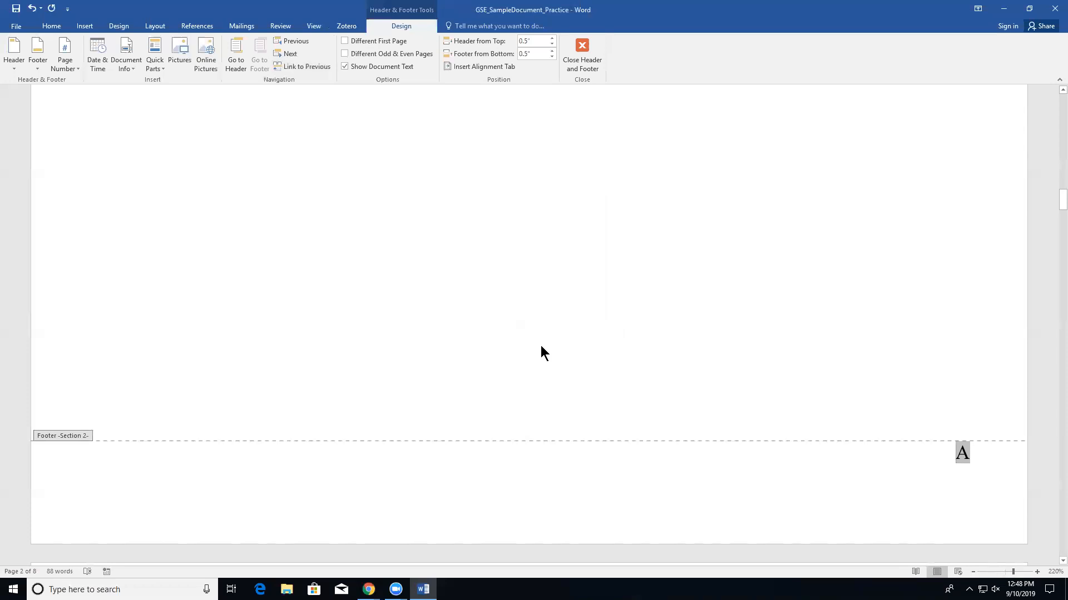
pyautogui.scroll(12, 960, 342)
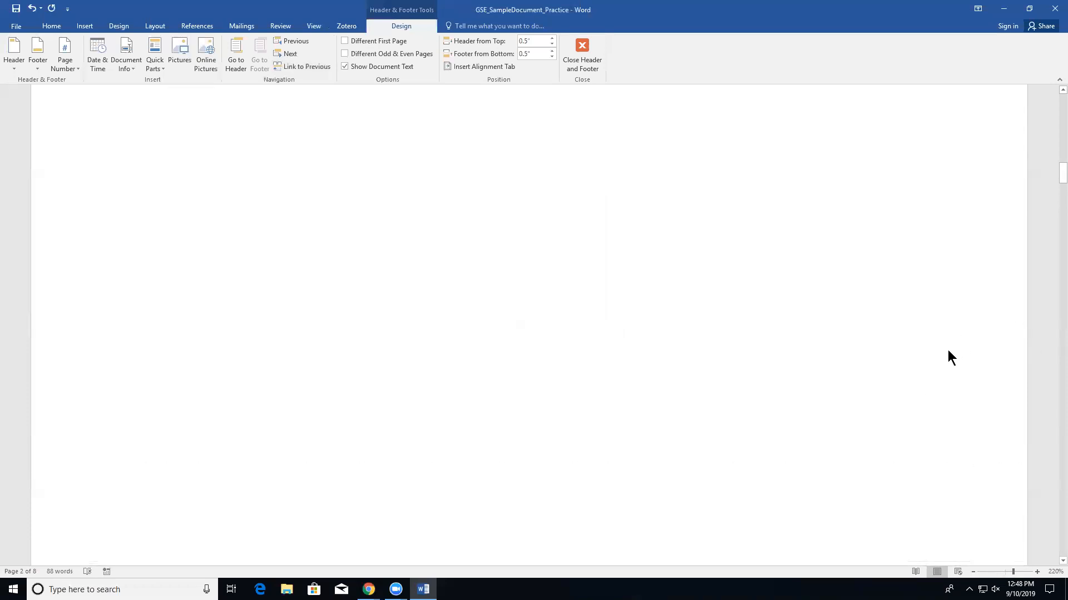
pyautogui.scroll(5, 947, 351)
pyautogui.scroll(-2, 947, 367)
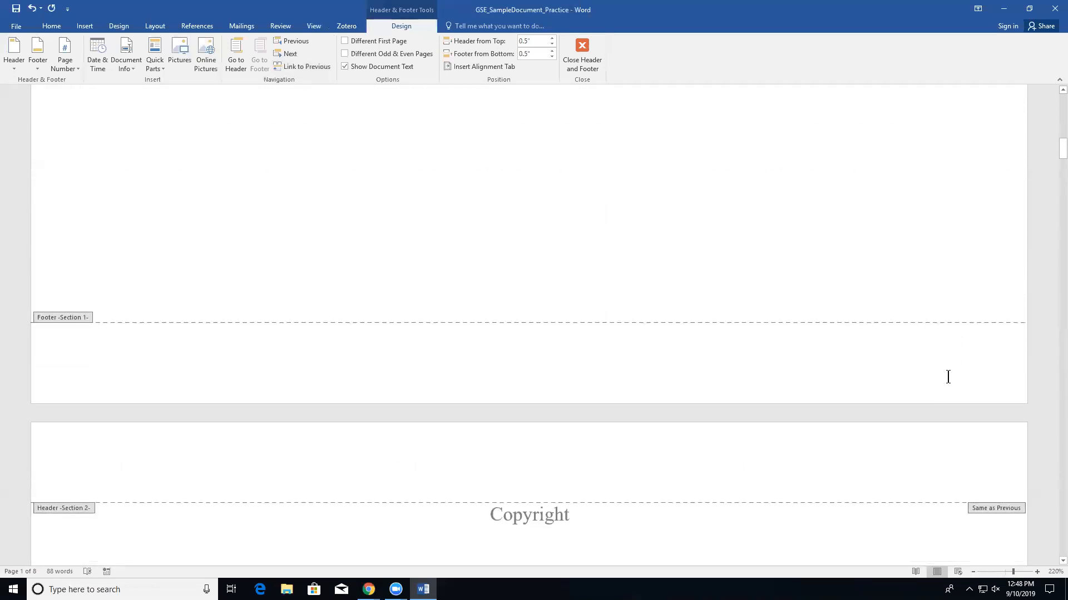
pyautogui.scroll(-15, 934, 424)
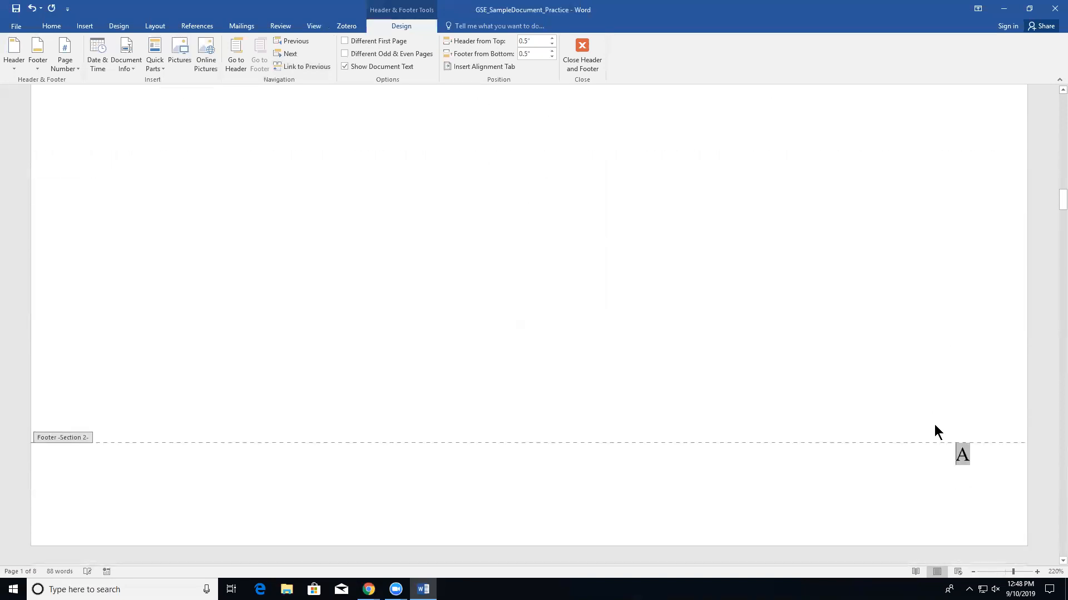
# Step: Review the page numbers in the footers from the Copyright page through the Table of Contents page
pyautogui.scroll(-5, 934, 425)
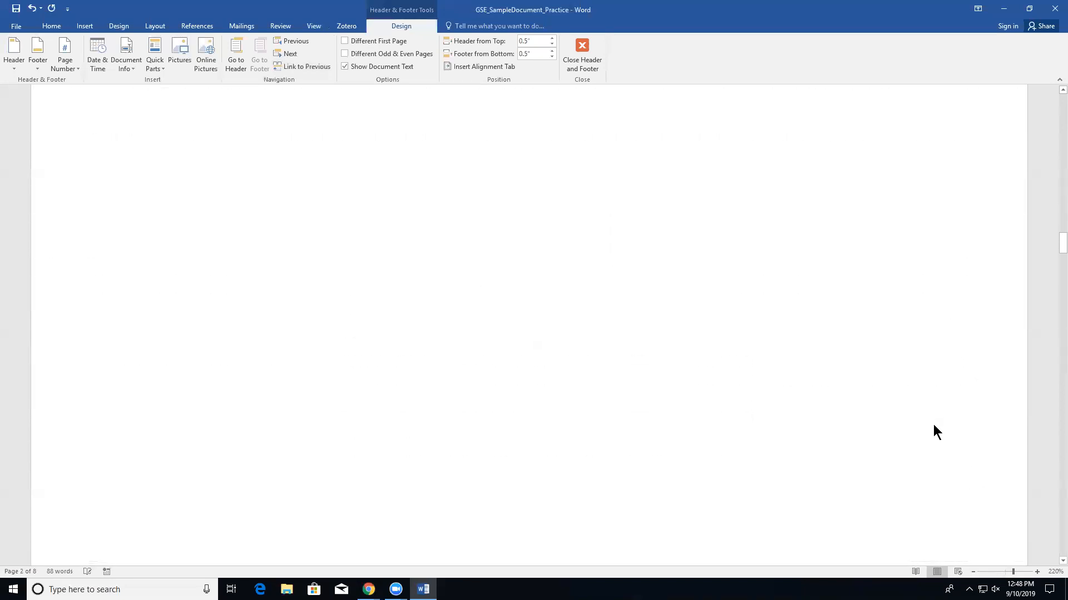
pyautogui.scroll(-4, 933, 428)
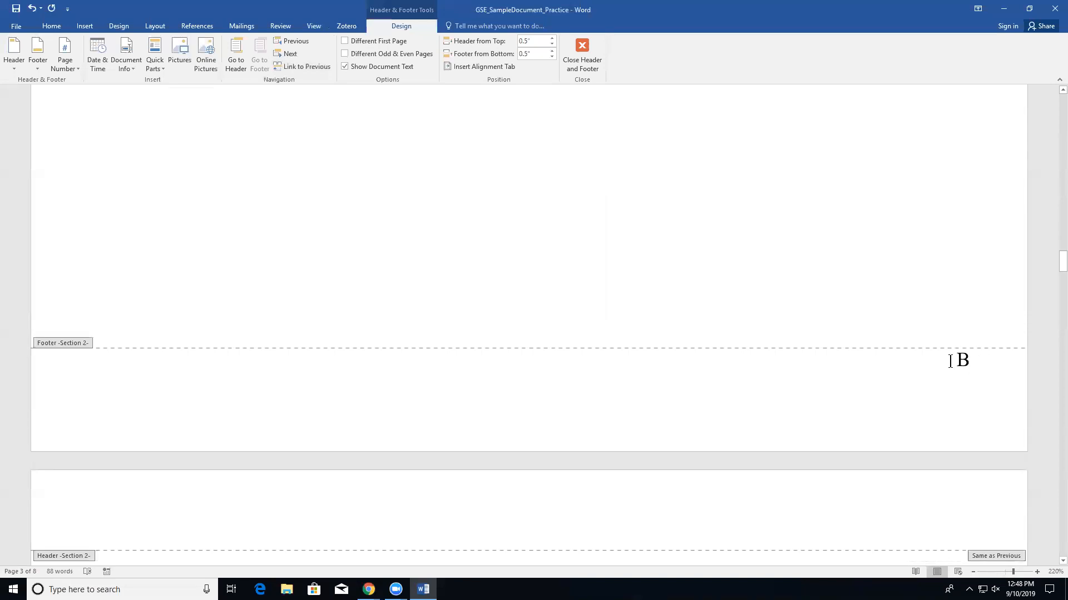
pyautogui.scroll(-5, 950, 362)
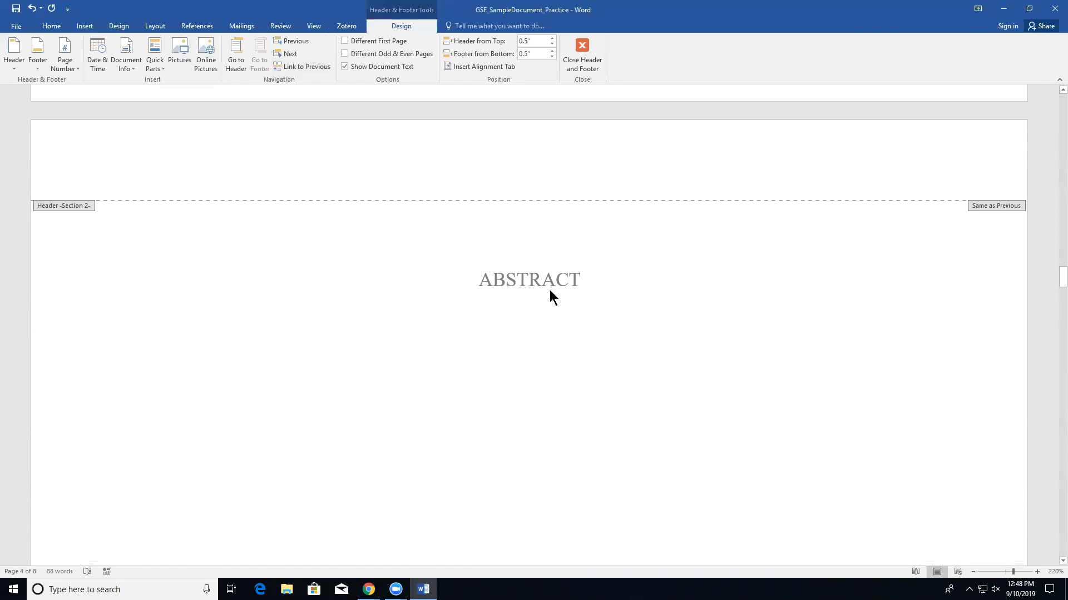
pyautogui.scroll(-3, 549, 289)
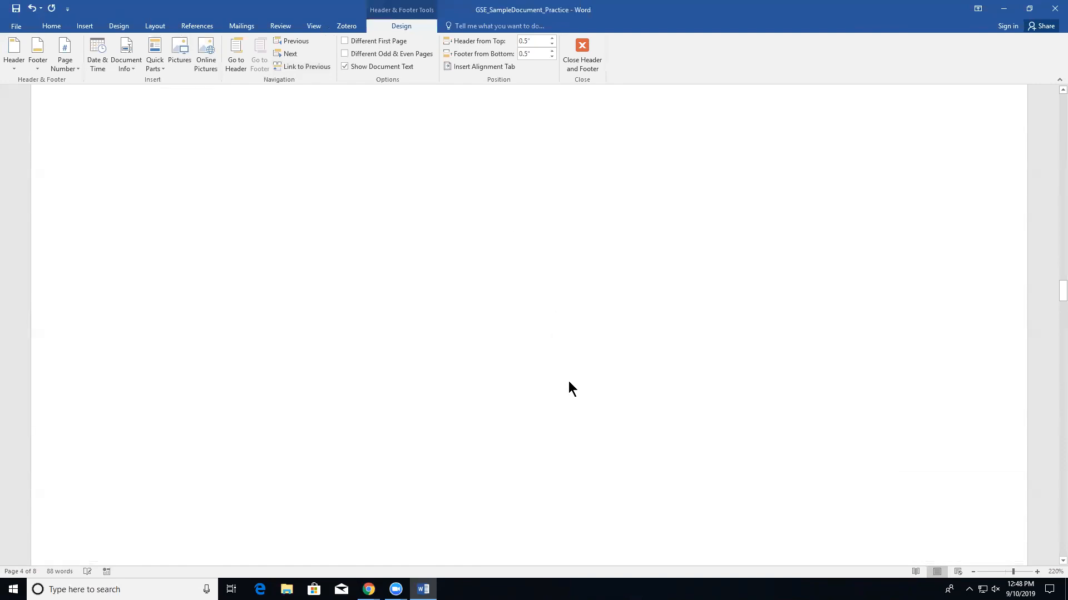
pyautogui.scroll(-3, 568, 381)
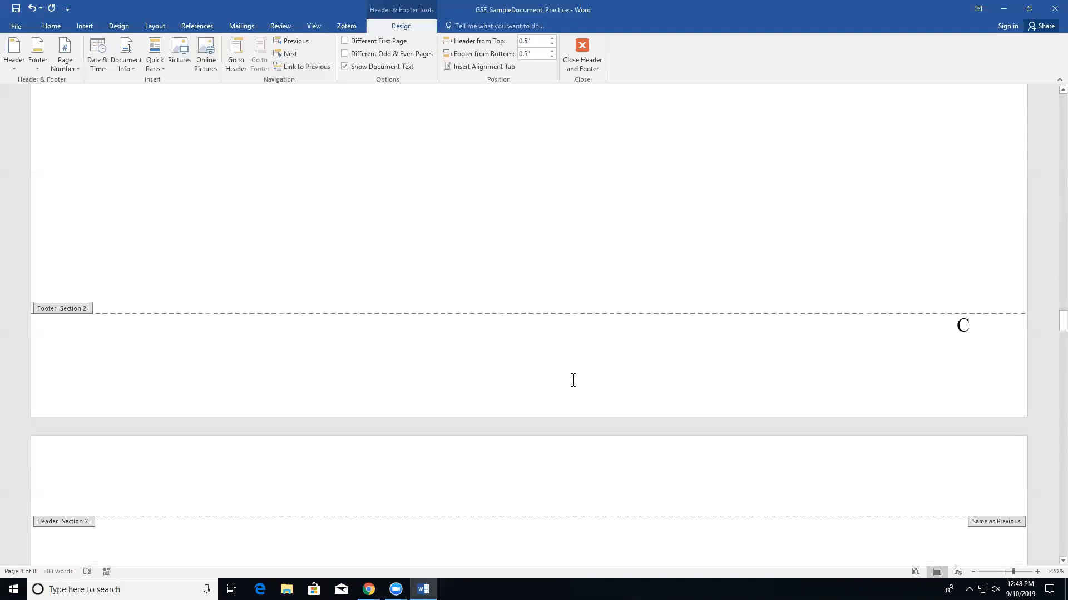
pyautogui.scroll(-5, 574, 380)
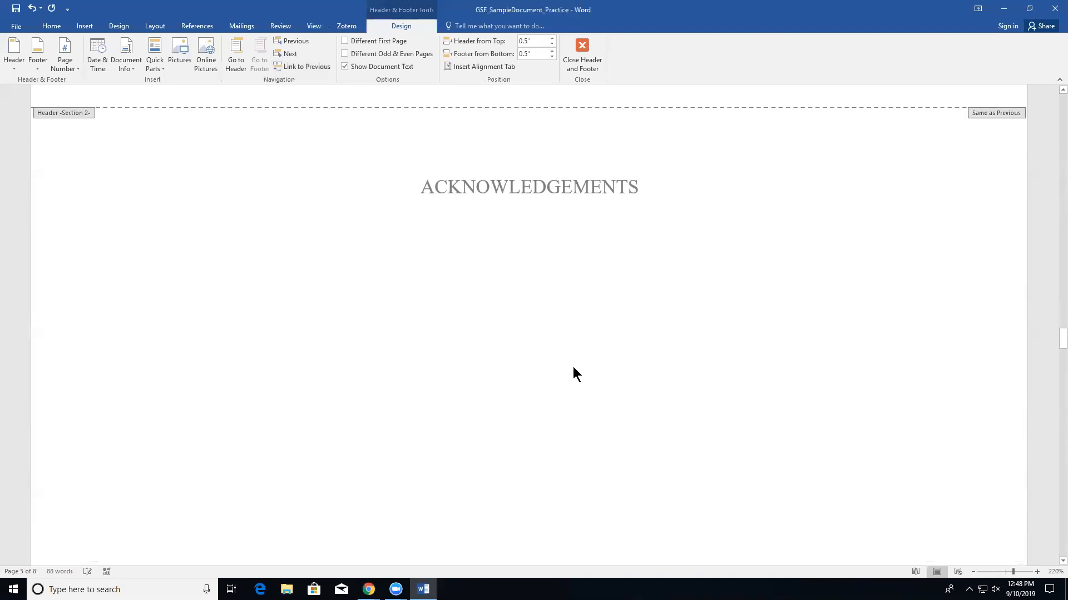
pyautogui.scroll(-15, 573, 366)
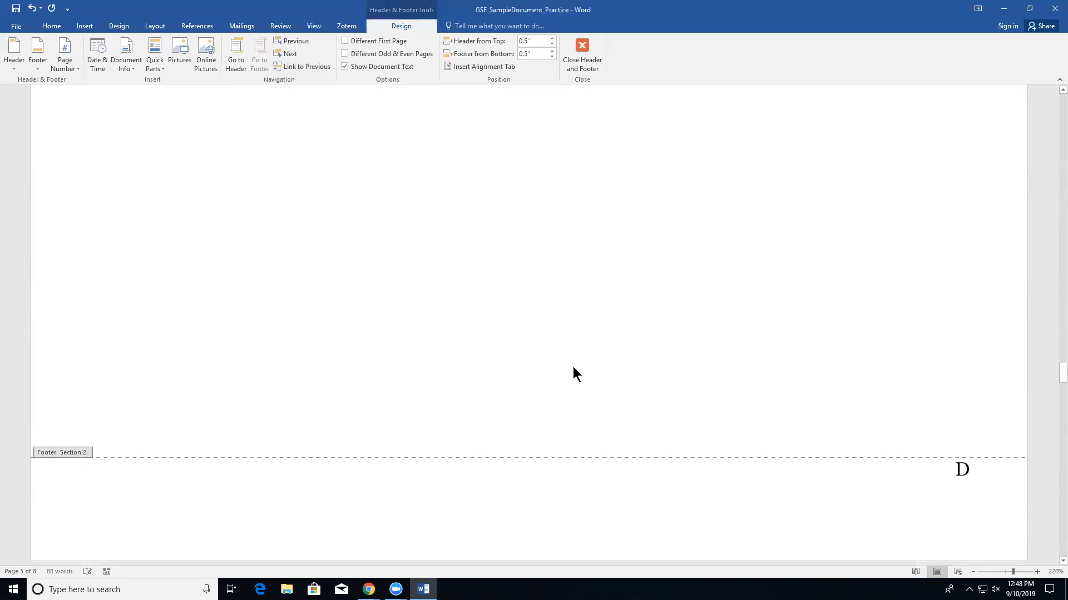
pyautogui.scroll(-5, 572, 367)
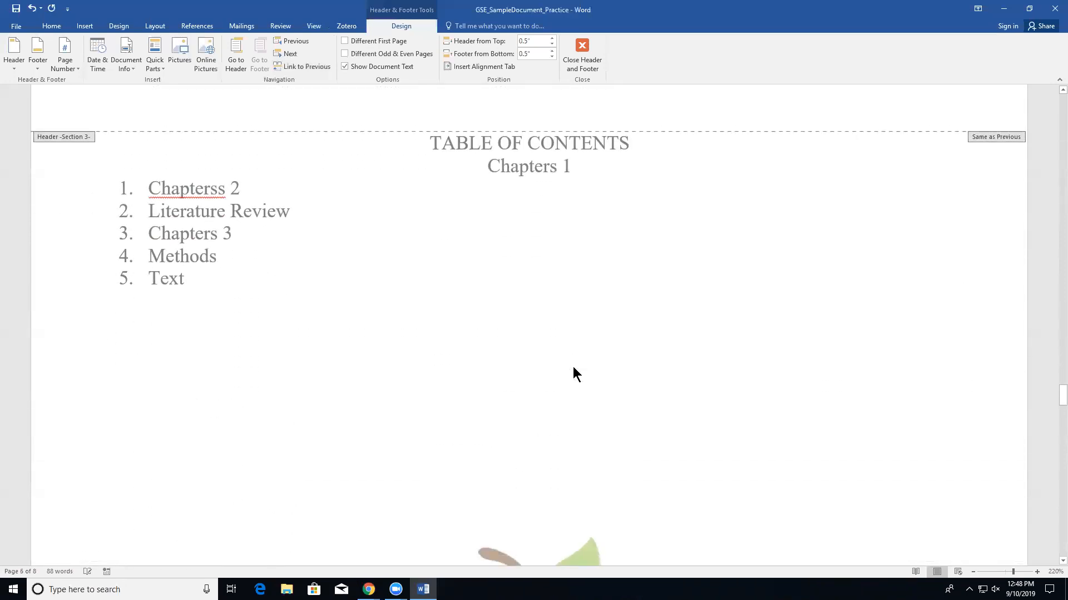
pyautogui.scroll(-5, 573, 366)
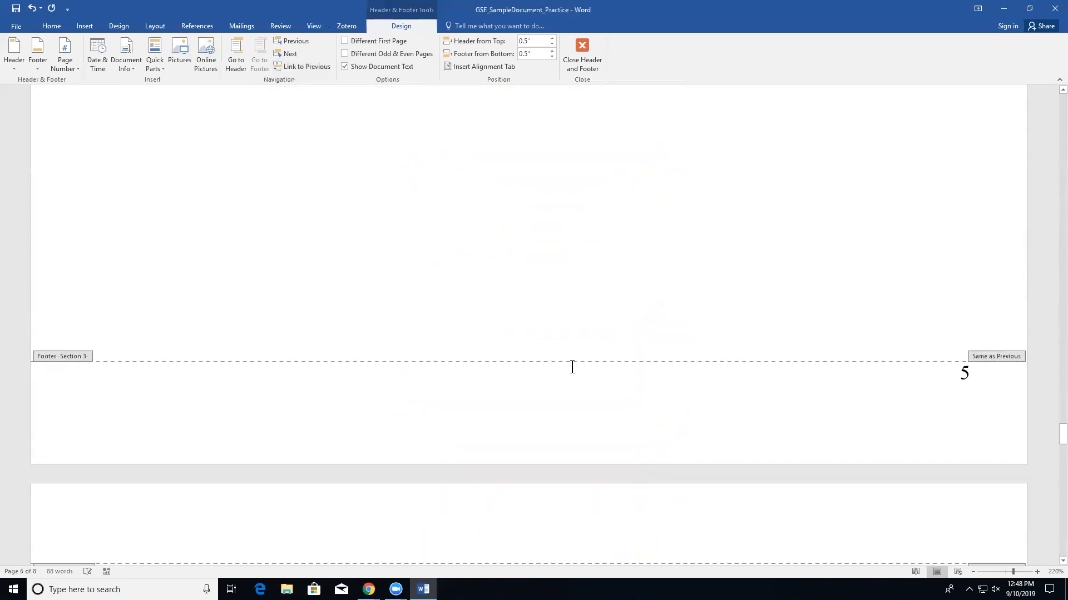
# Step: Unlink the Table of Contents page's Section 3 footer from the previous section
pyautogui.scroll(5, 572, 366)
pyautogui.scroll(-2, 573, 369)
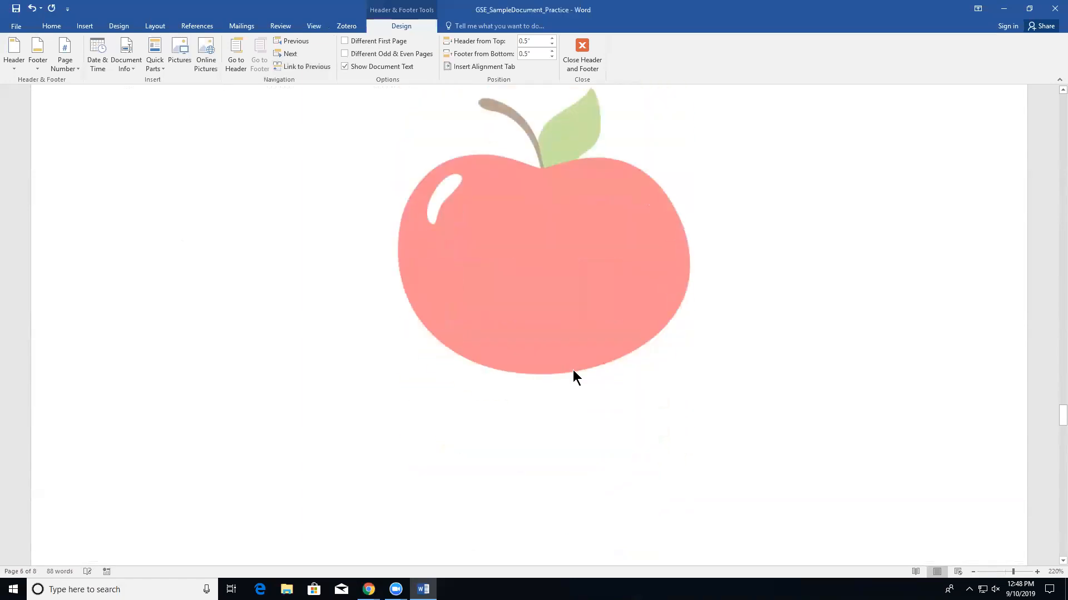
pyautogui.scroll(-4, 573, 370)
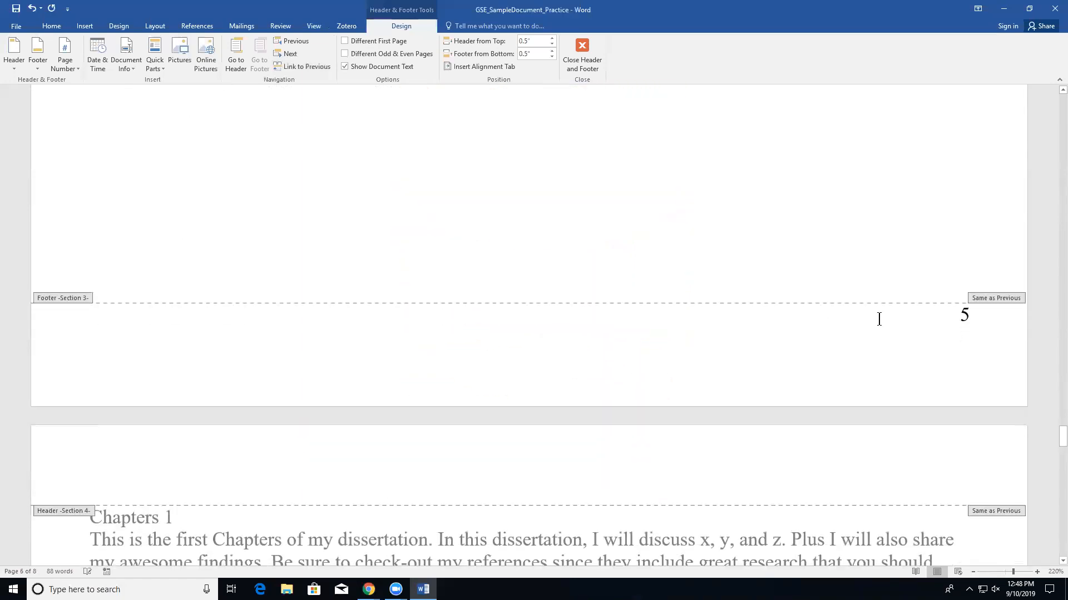
pyautogui.click(895, 318)
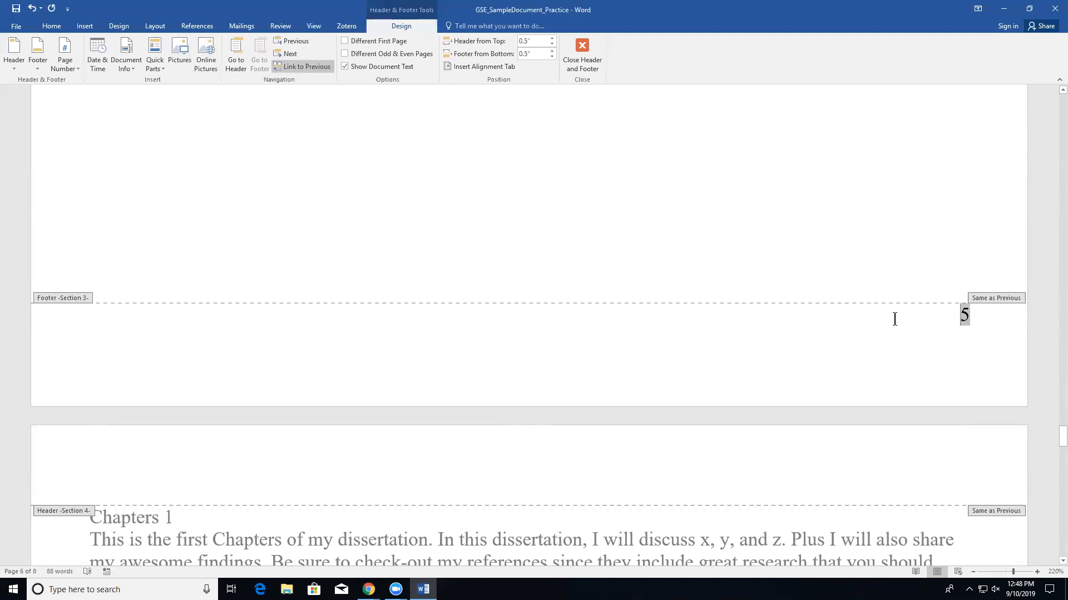
pyautogui.click(300, 65)
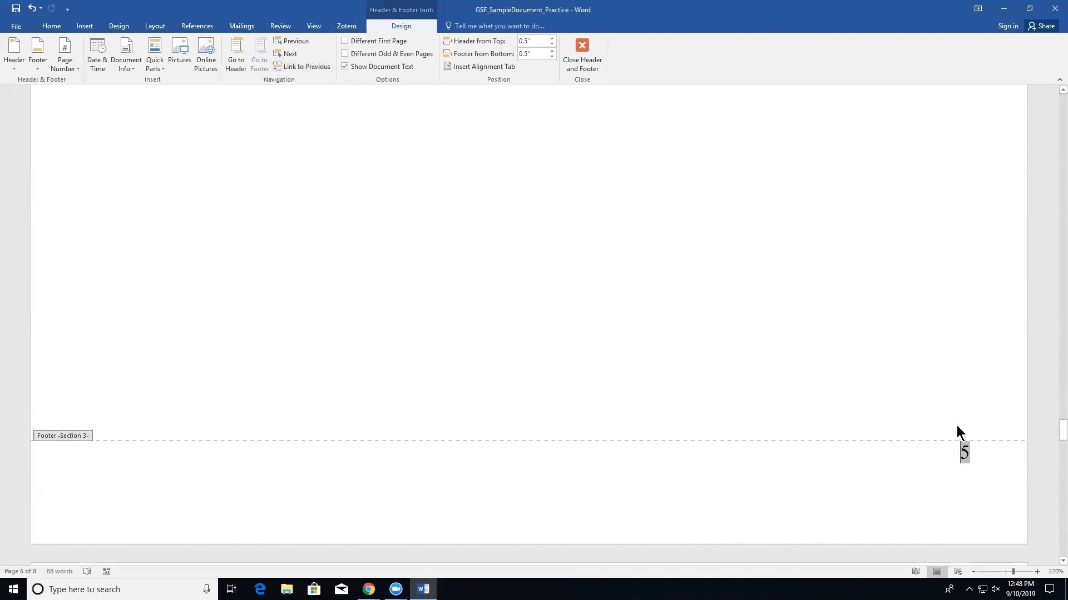
# Step: Format the Section 3 page number as i, ii, iii, … starting at i
pyautogui.doubleClick(966, 455)
pyautogui.click(65, 55)
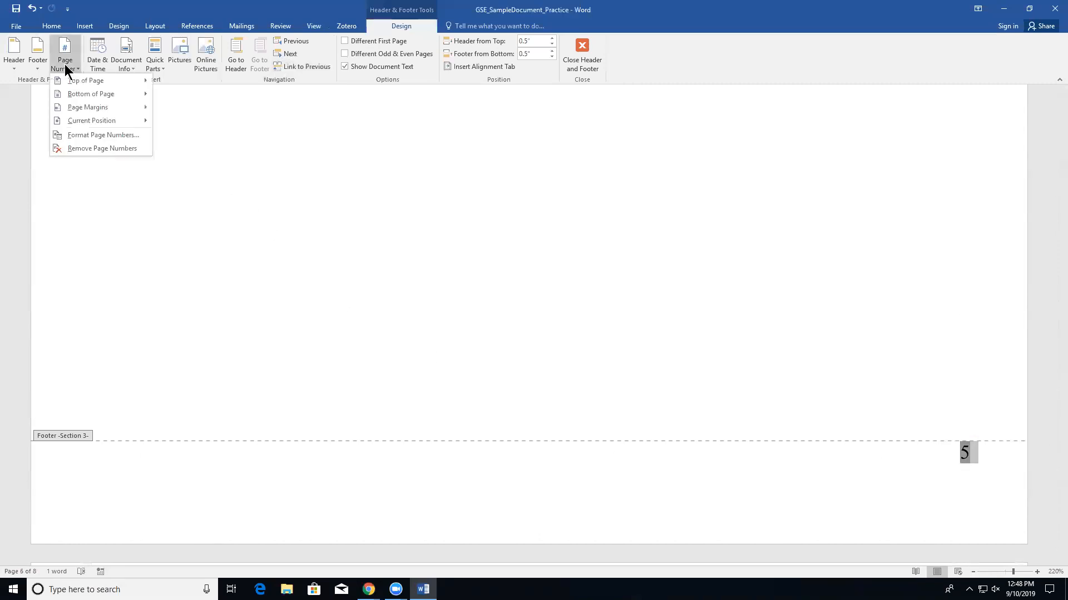
pyautogui.click(77, 135)
pyautogui.click(537, 231)
pyautogui.click(529, 269)
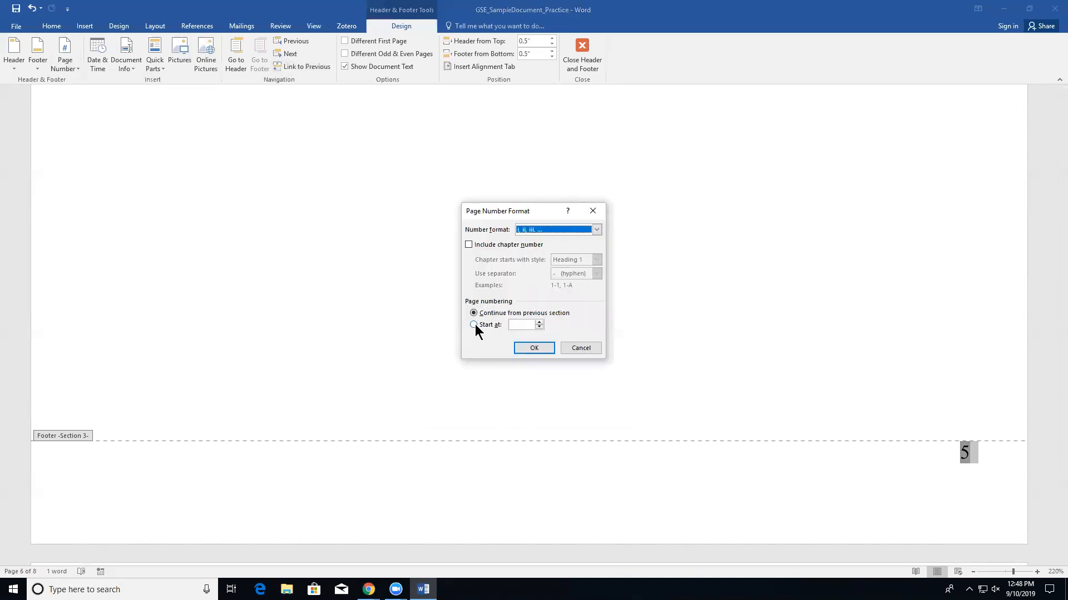
pyautogui.click(473, 325)
pyautogui.click(539, 349)
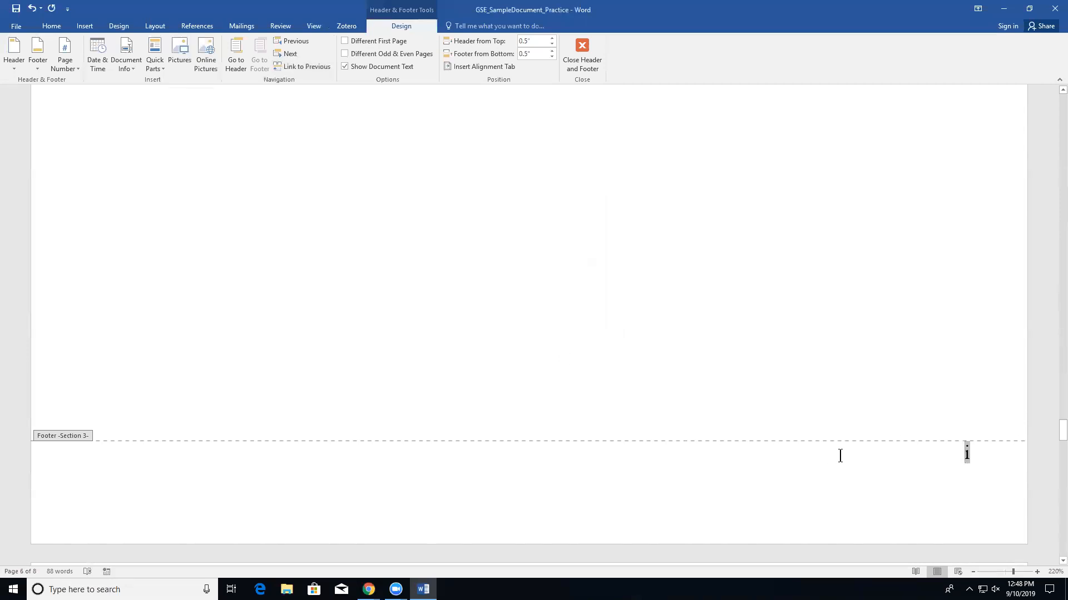
# Step: Check the footer on the preceding Section 2 page, then unlink the Section 4 footer under Chapters 1 from the previous section
pyautogui.scroll(3, 779, 433)
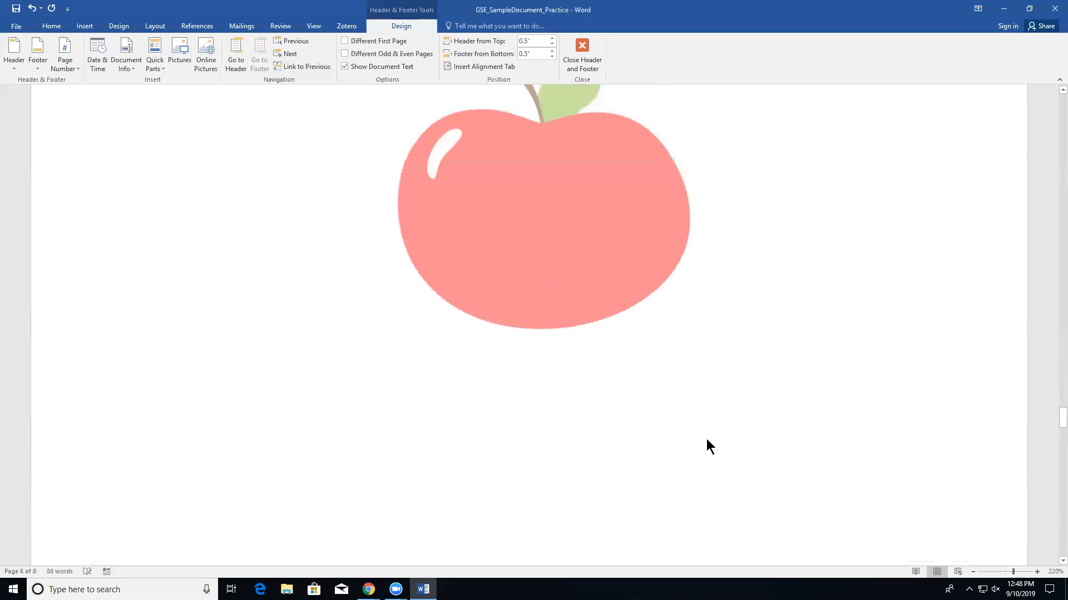
pyautogui.scroll(5, 699, 477)
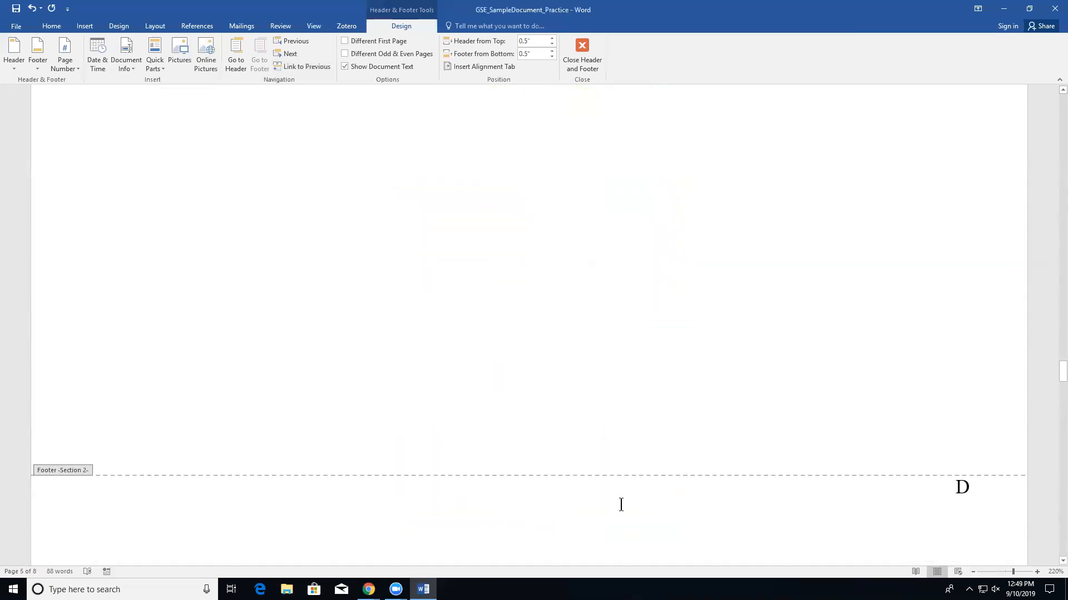
pyautogui.scroll(-10, 615, 434)
pyautogui.scroll(-15, 617, 438)
pyautogui.scroll(-3, 620, 428)
pyautogui.click(886, 431)
pyautogui.click(953, 419)
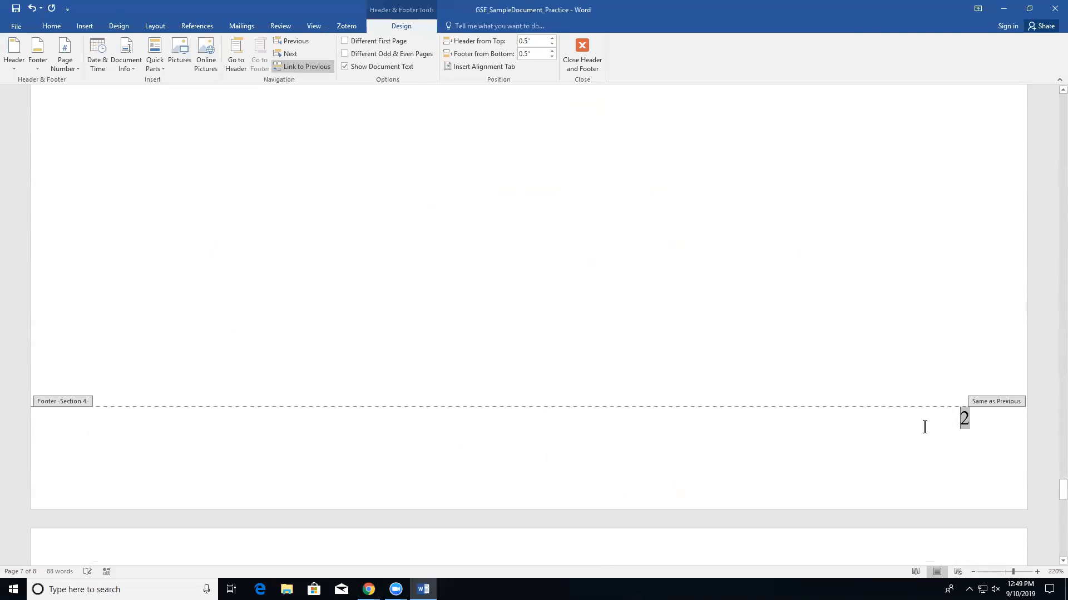
pyautogui.click(303, 66)
# Step: Set the Section 4 page numbering to start at 1 and check it against the Section 3 footer
pyautogui.click(981, 452)
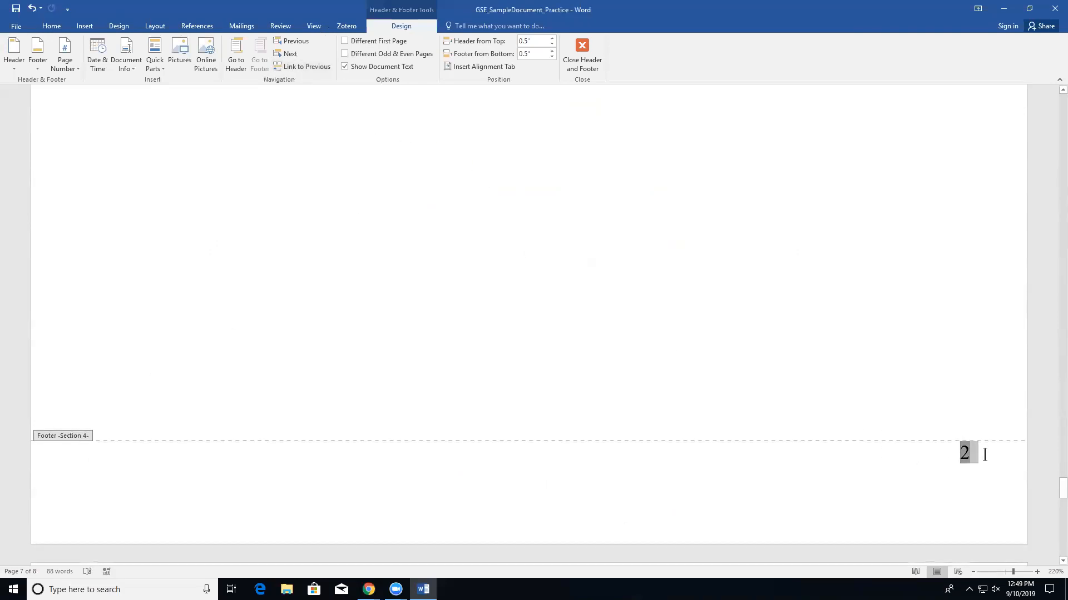
pyautogui.click(64, 61)
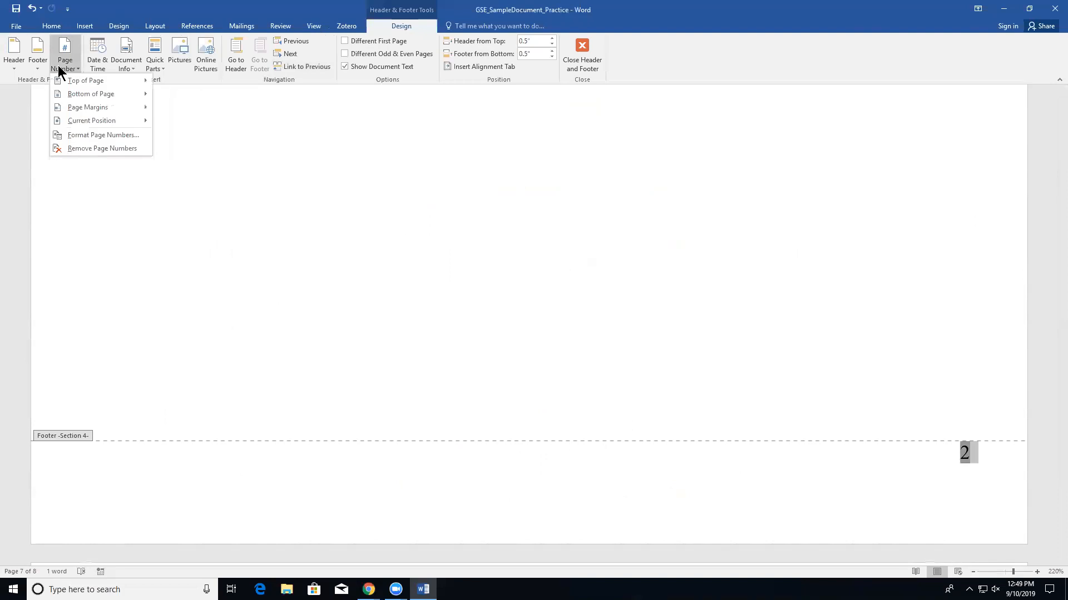
pyautogui.click(73, 135)
pyautogui.click(473, 325)
pyautogui.click(532, 350)
pyautogui.scroll(3, 653, 436)
pyautogui.scroll(5, 651, 431)
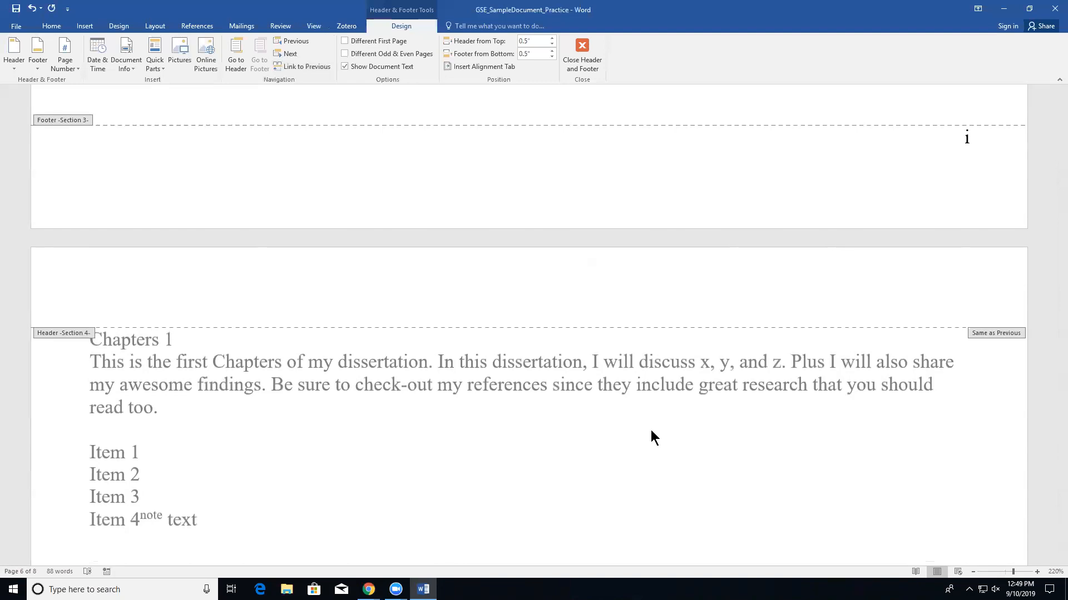
# Step: Close header and footer editing and return to the title page
pyautogui.click(587, 65)
pyautogui.scroll(-5, 674, 388)
pyautogui.scroll(11, 674, 389)
pyautogui.scroll(3, 611, 403)
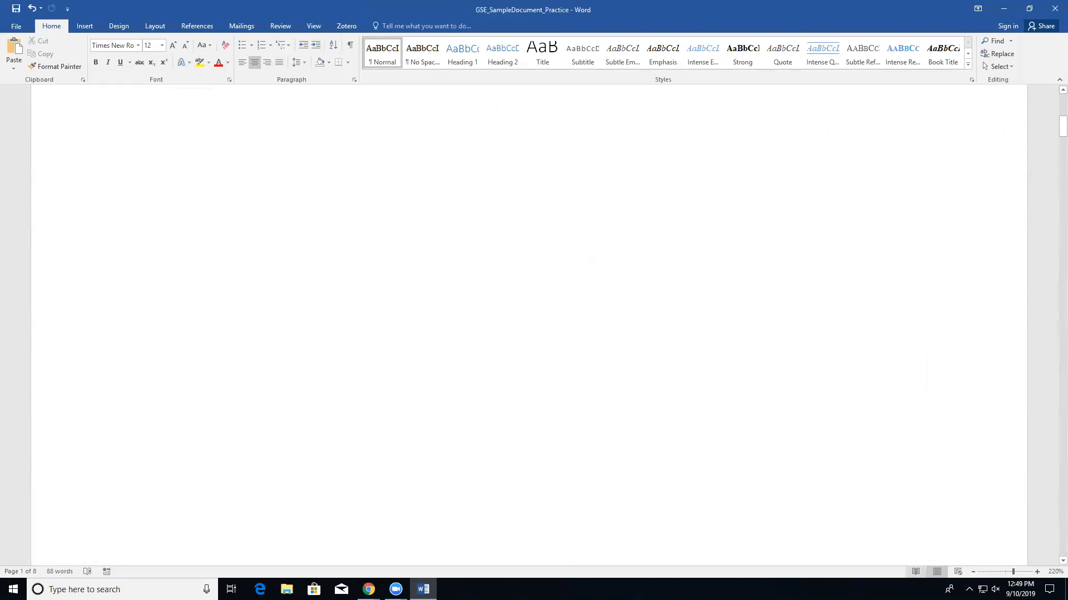
# Step: Zoom the document out to 70% to show pages side by side, and enlarge the view to 110%
pyautogui.click(973, 574)
pyautogui.click(973, 574)
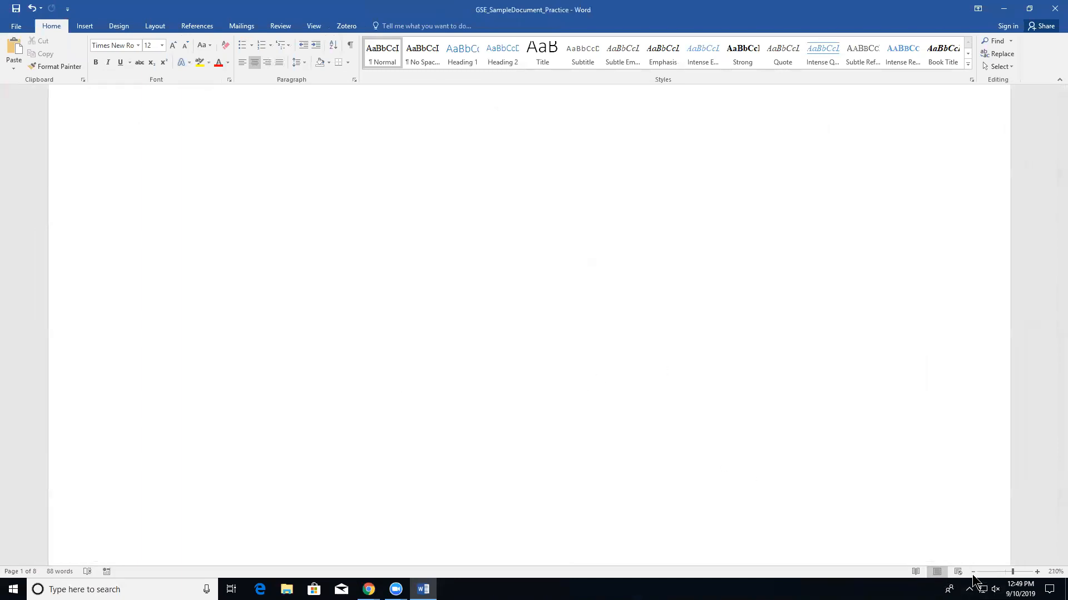
pyautogui.click(973, 574)
pyautogui.click(972, 574)
pyautogui.click(973, 574)
pyautogui.click(972, 573)
pyautogui.click(972, 574)
pyautogui.click(972, 574)
pyautogui.click(972, 574)
pyautogui.click(972, 574)
pyautogui.click(972, 574)
pyautogui.click(972, 574)
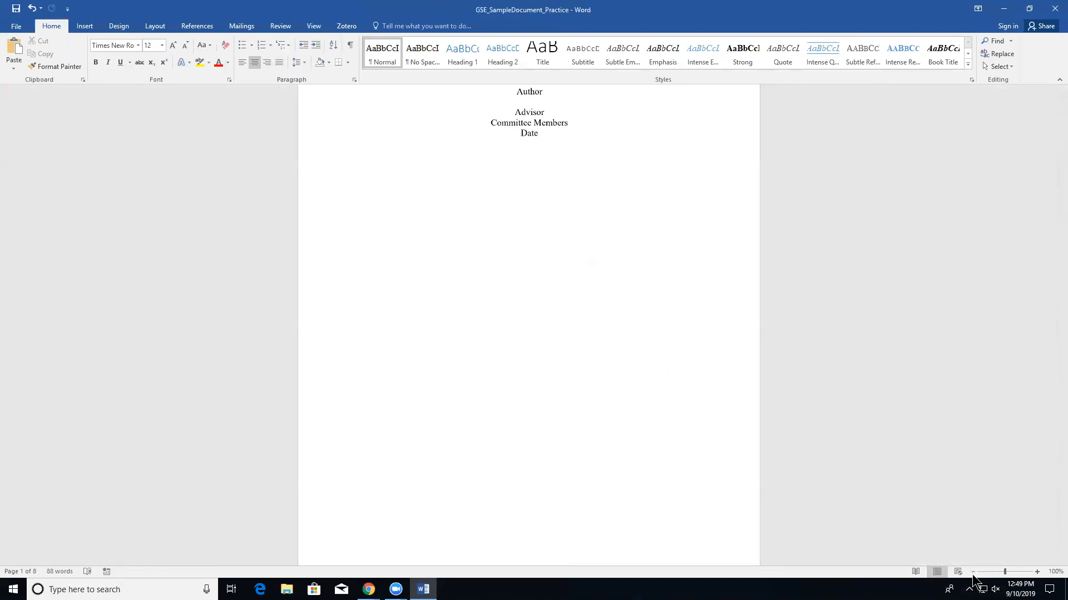
pyautogui.click(972, 574)
pyautogui.click(973, 574)
pyautogui.click(972, 573)
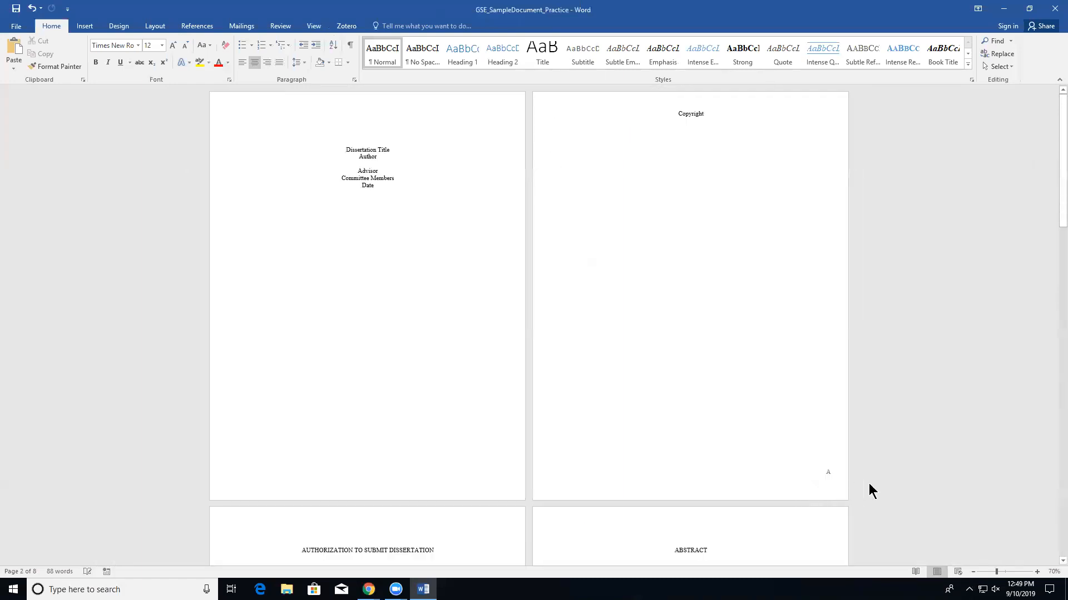
pyautogui.click(1037, 572)
pyautogui.click(1036, 572)
pyautogui.click(1036, 572)
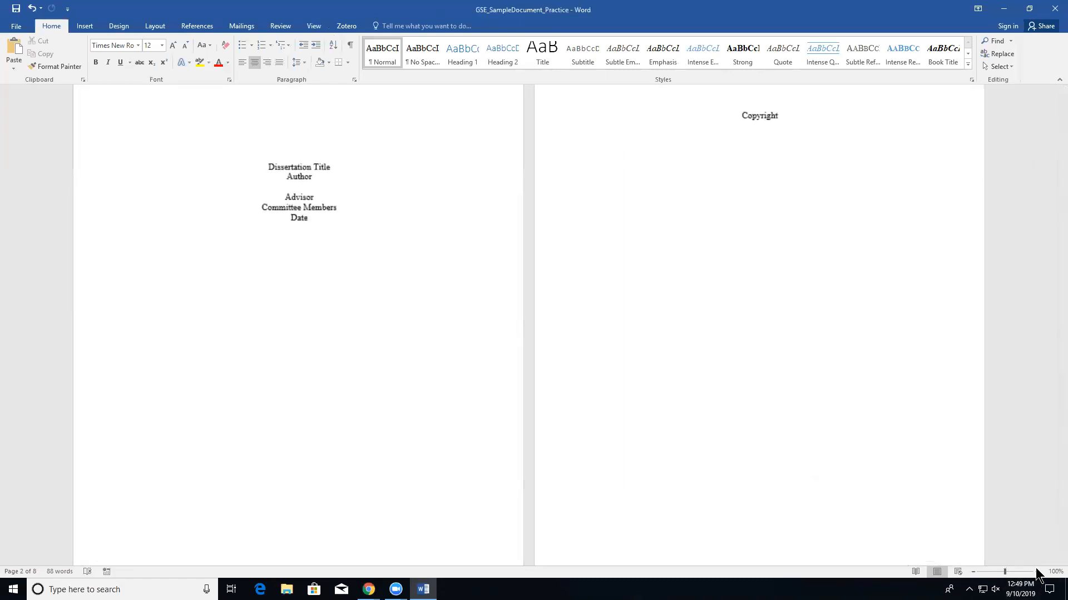
pyautogui.click(1036, 572)
pyautogui.scroll(-1, 599, 431)
pyautogui.scroll(1, 598, 431)
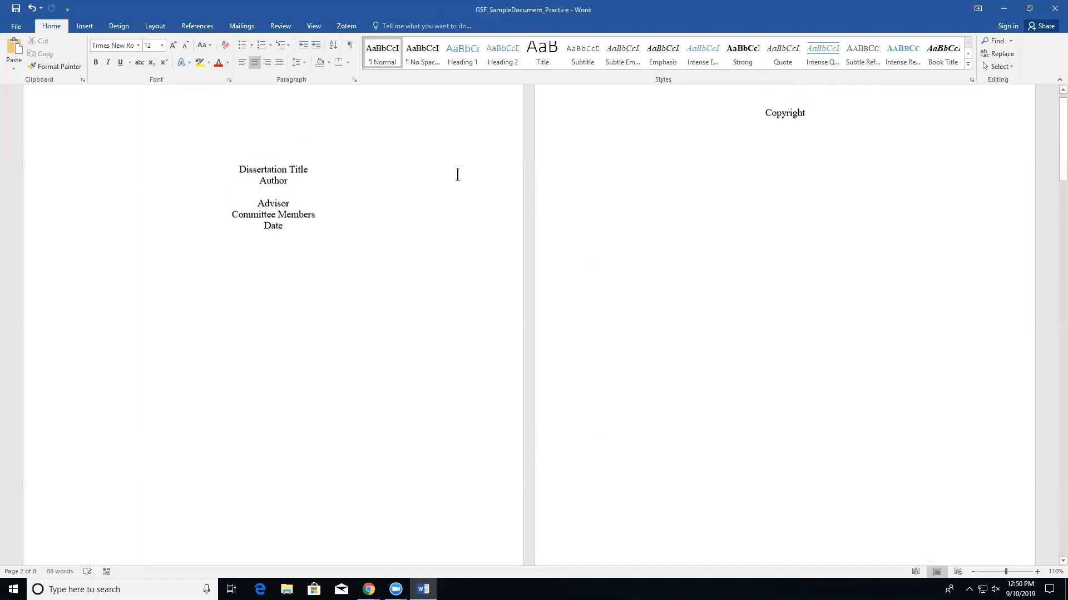
# Step: Switch to Draft view and examine the section breaks down to the end of the document
pyautogui.click(314, 29)
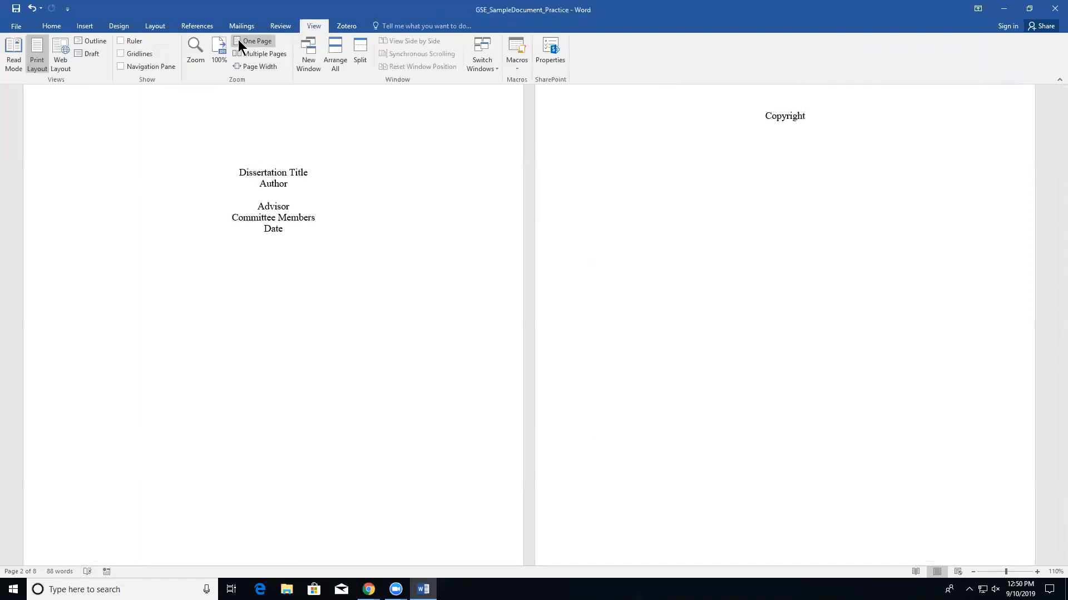
pyautogui.click(80, 52)
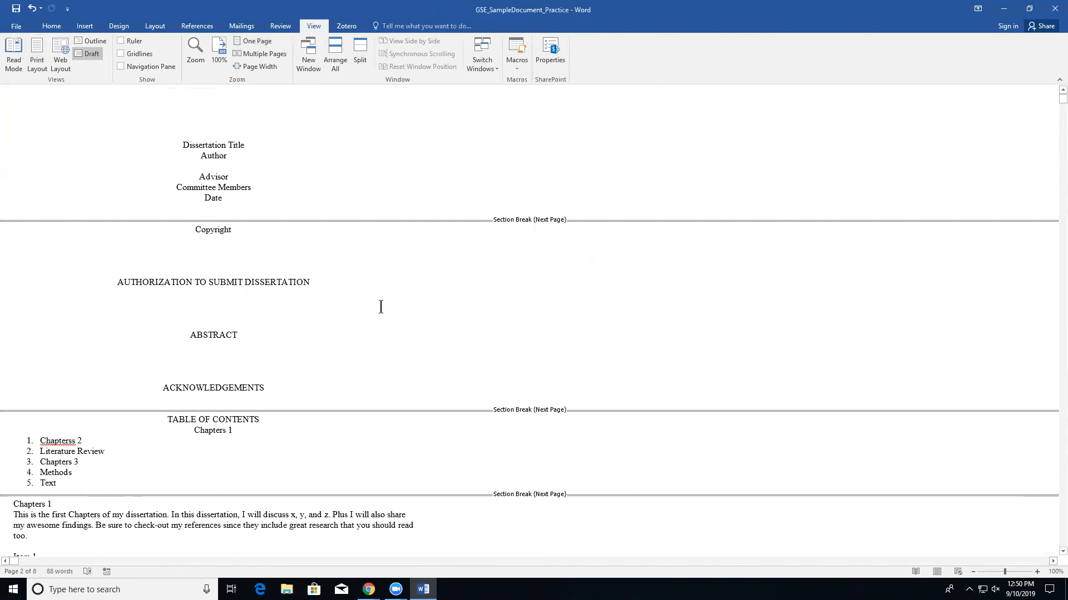
pyautogui.scroll(-5, 278, 417)
# Step: Insert a Next Page section break after "Chapters 1 continued" and return to Print Layout view
pyautogui.click(108, 462)
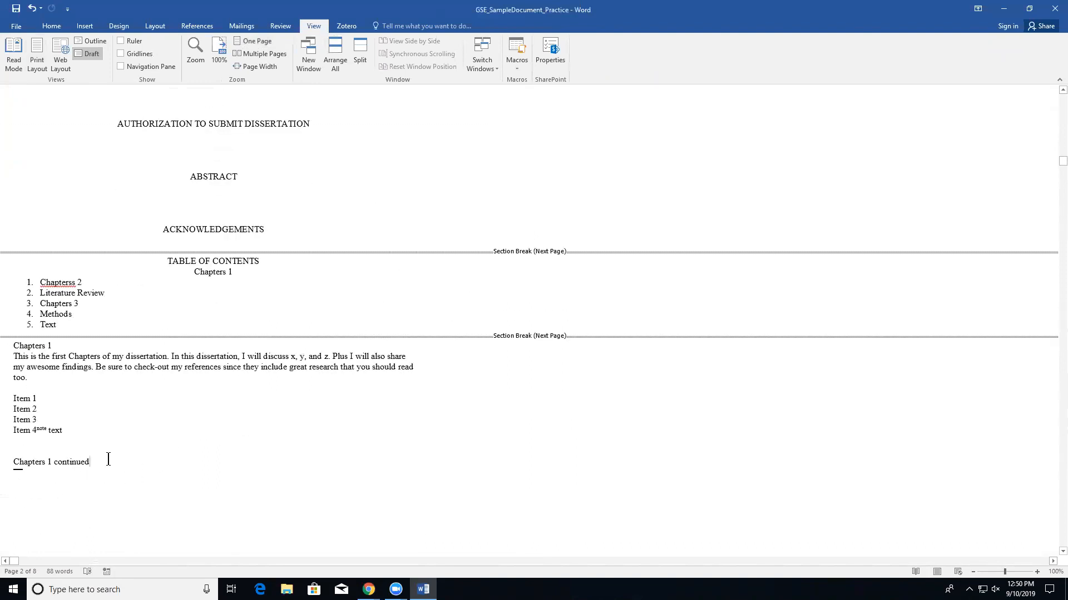
pyautogui.click(146, 25)
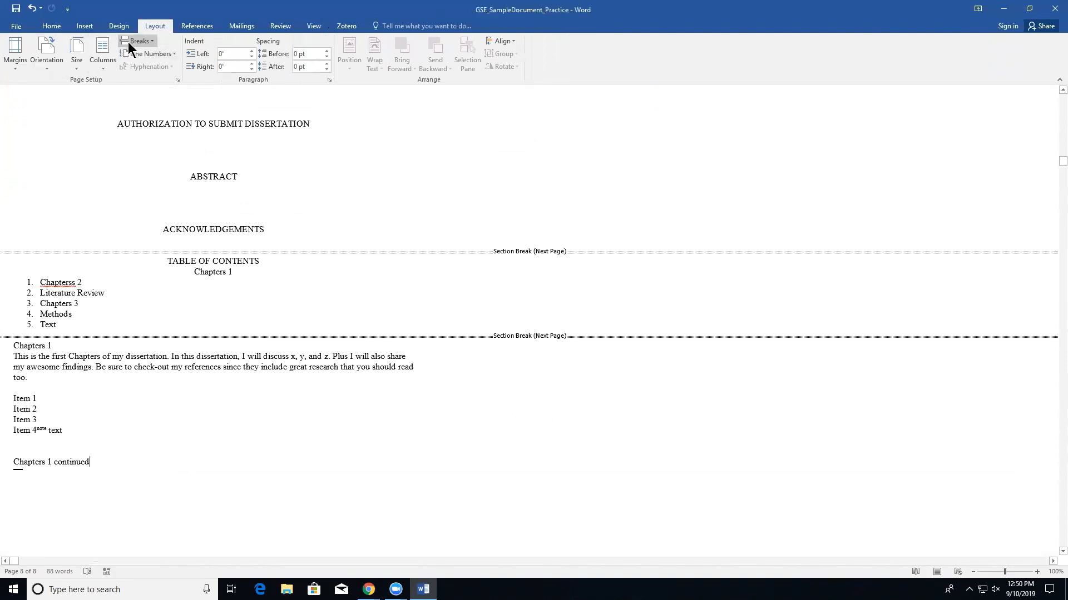
pyautogui.click(128, 42)
pyautogui.click(166, 191)
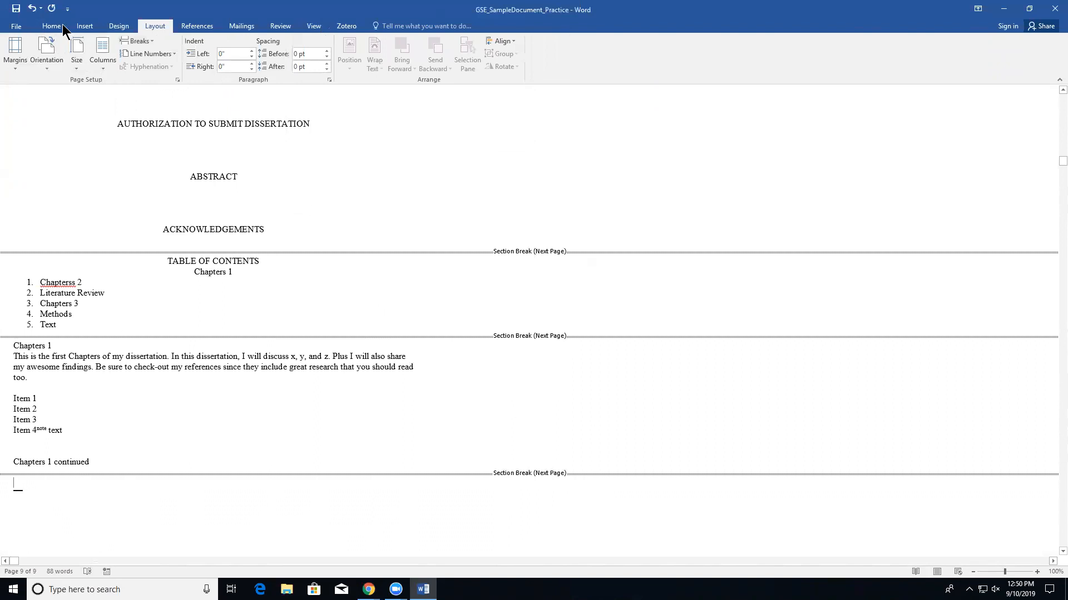
pyautogui.click(308, 25)
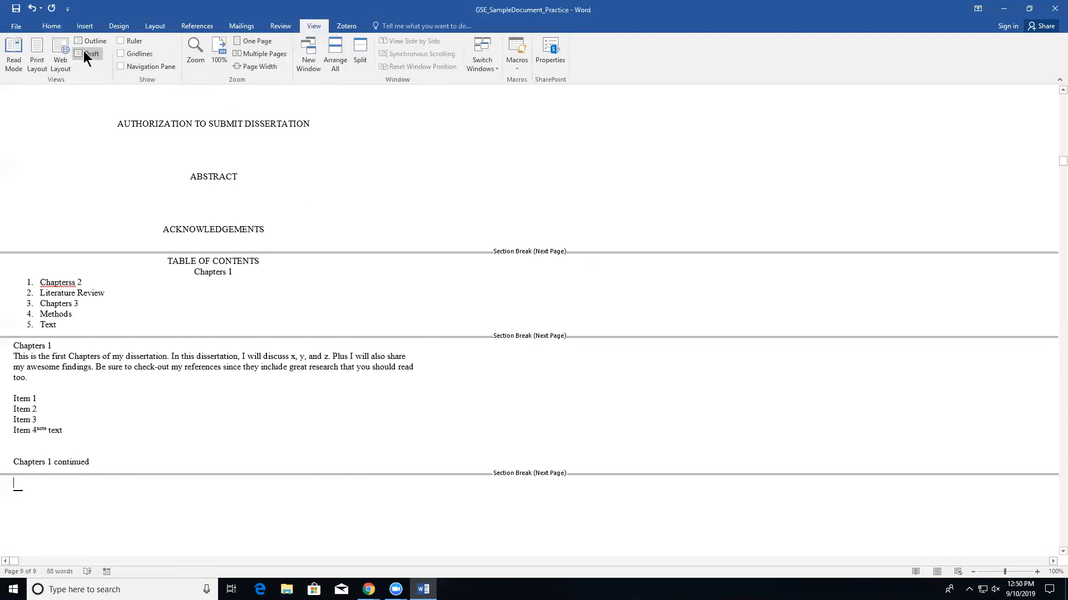
pyautogui.click(37, 55)
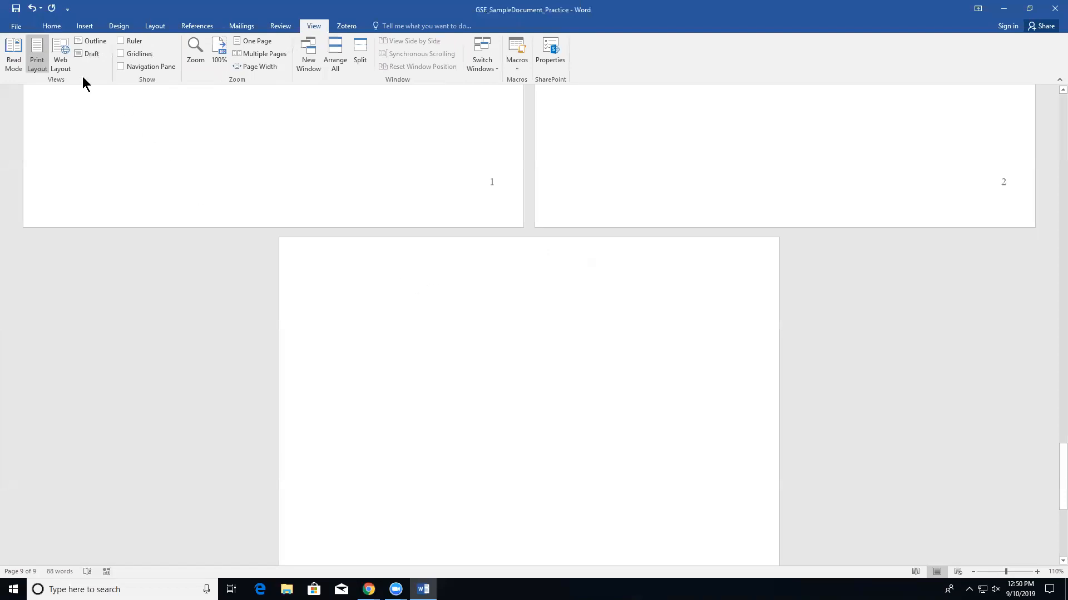
# Step: Change the page orientation of the document's last section to landscape
pyautogui.click(117, 27)
pyautogui.click(155, 28)
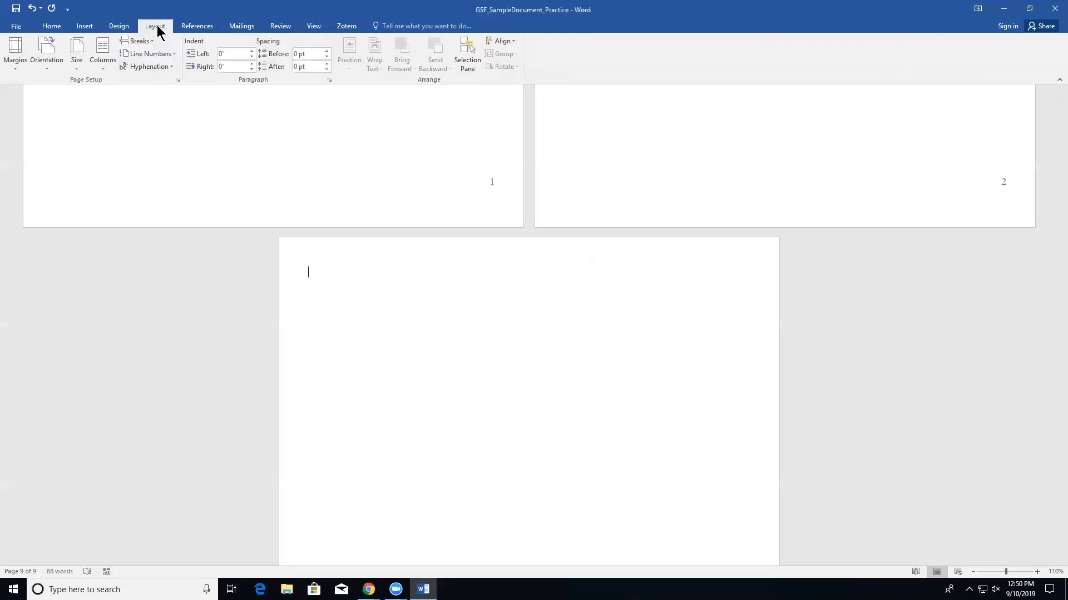
pyautogui.click(49, 64)
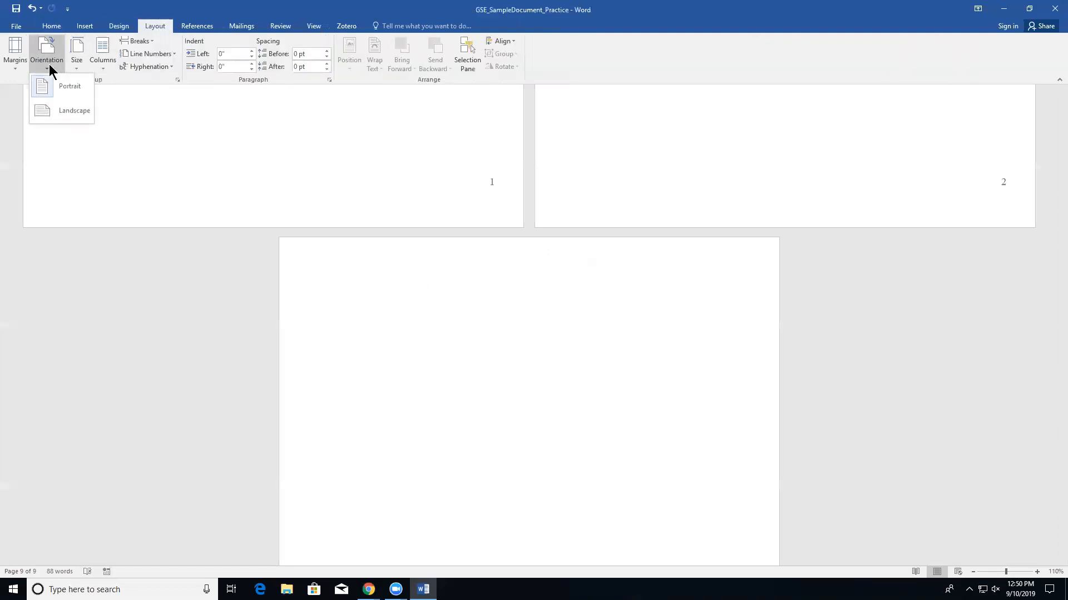
pyautogui.click(67, 110)
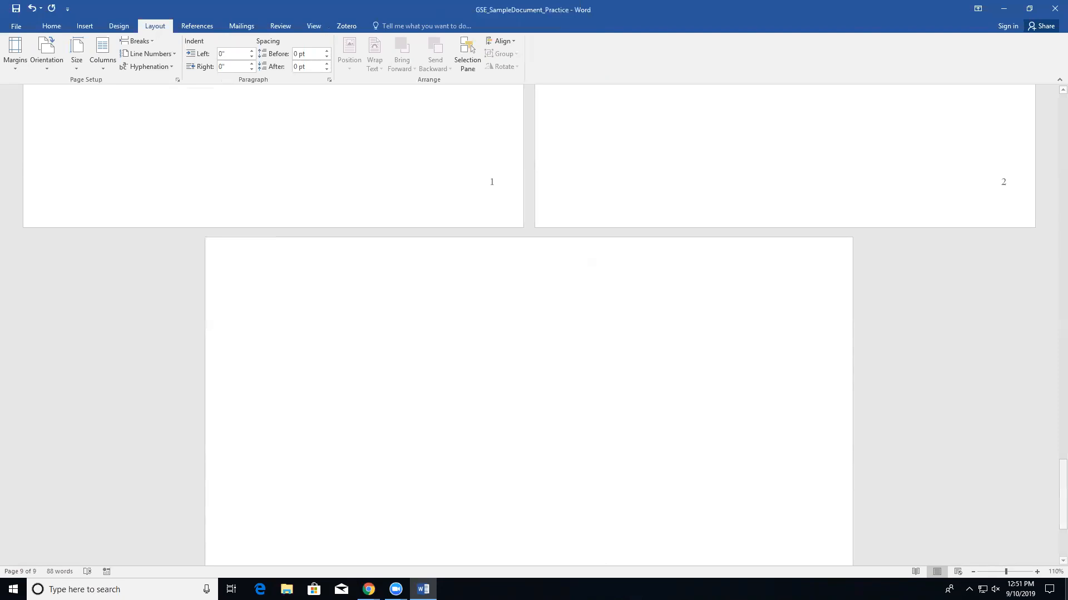
# Step: Add a blank line below the "Item 4" line on the Chapters 1 page
pyautogui.click(1036, 572)
pyautogui.click(1036, 572)
pyautogui.click(1036, 572)
pyautogui.click(1036, 571)
pyautogui.click(1036, 571)
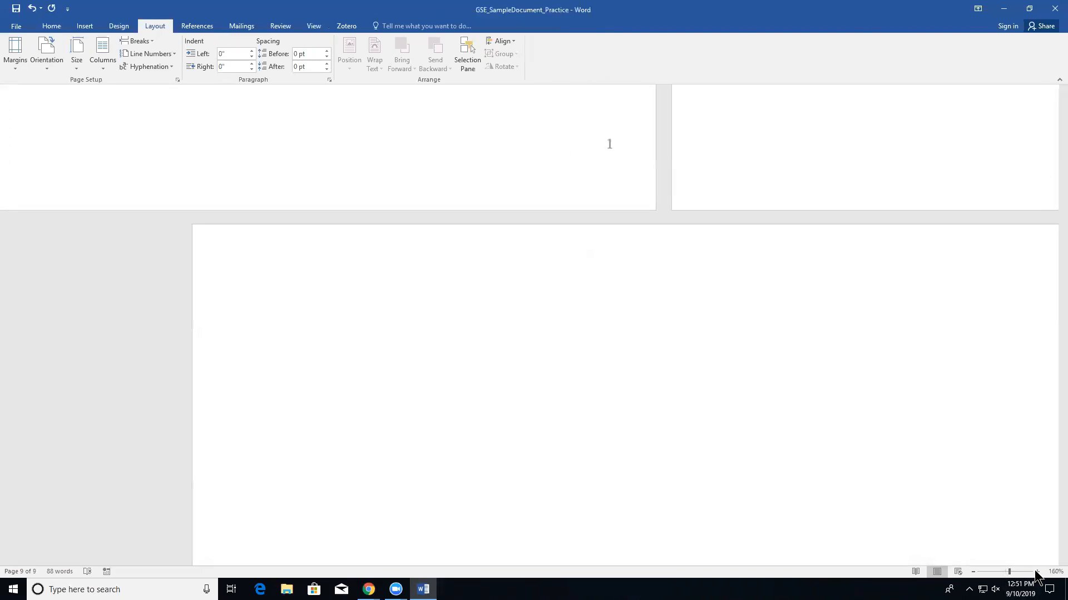
pyautogui.click(1036, 571)
pyautogui.click(1035, 571)
pyautogui.click(1036, 571)
pyautogui.scroll(15, 943, 469)
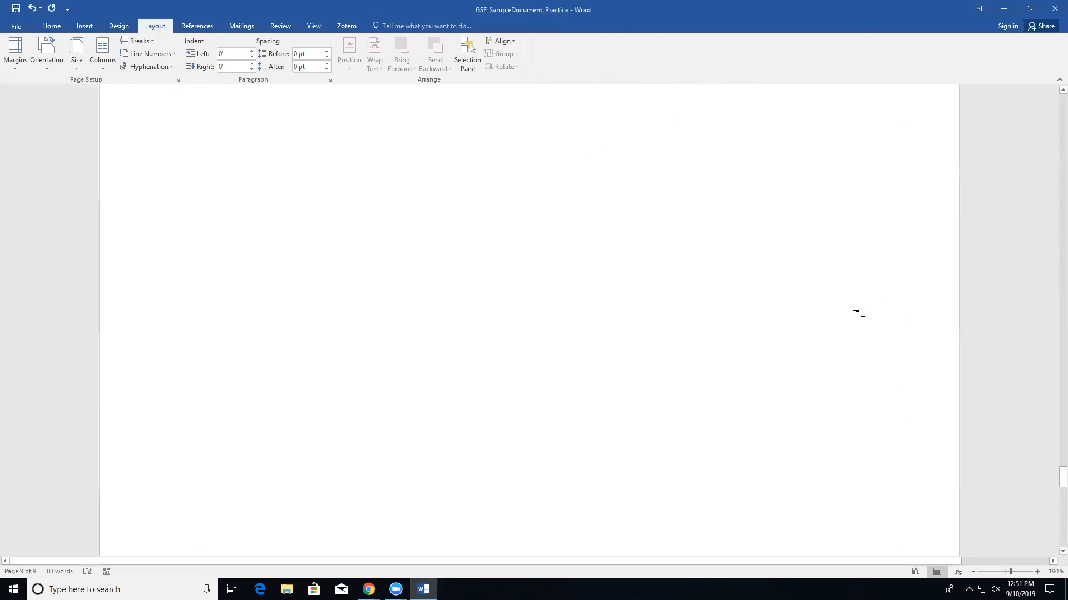
pyautogui.scroll(15, 848, 328)
pyautogui.scroll(-4, 812, 354)
pyautogui.click(156, 359)
pyautogui.press('Return')
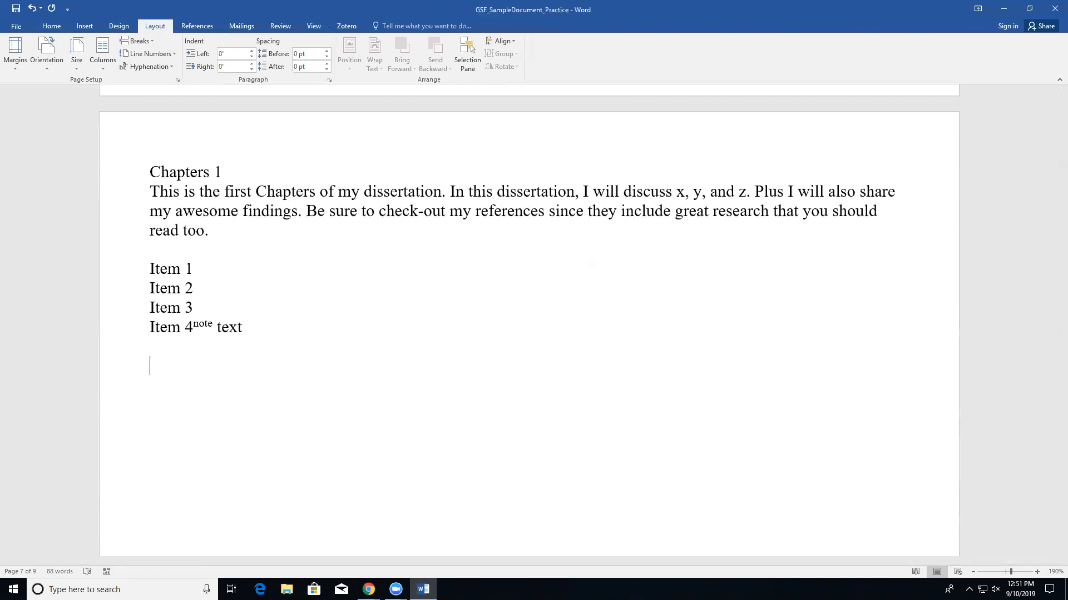
pyautogui.scroll(-2, 166, 340)
pyautogui.scroll(1, 166, 340)
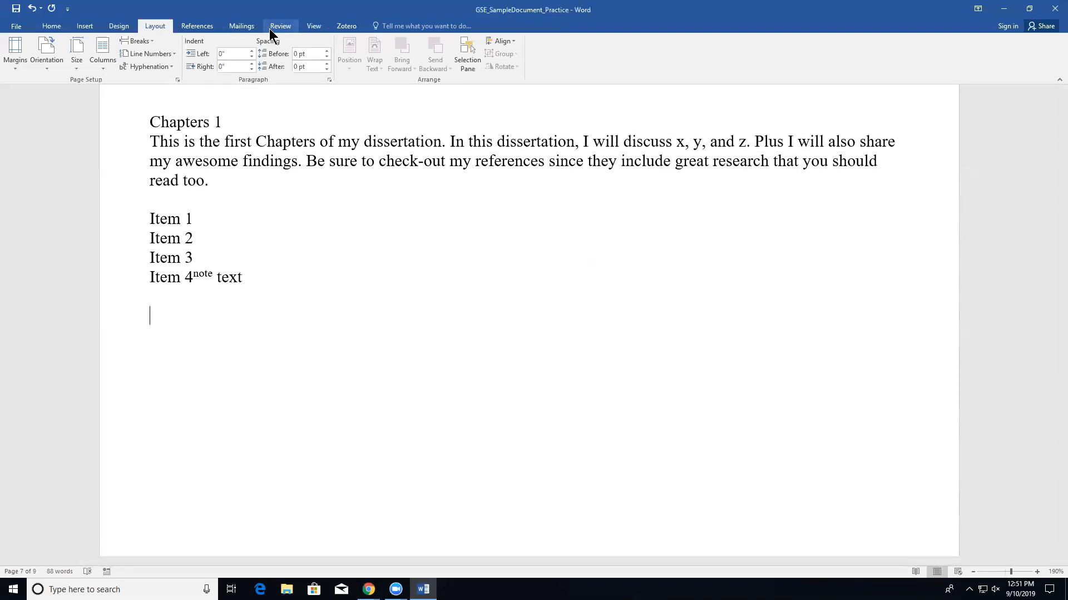
# Step: Examine the watermark choices and the custom text watermark settings, leaving the document without a watermark
pyautogui.click(117, 25)
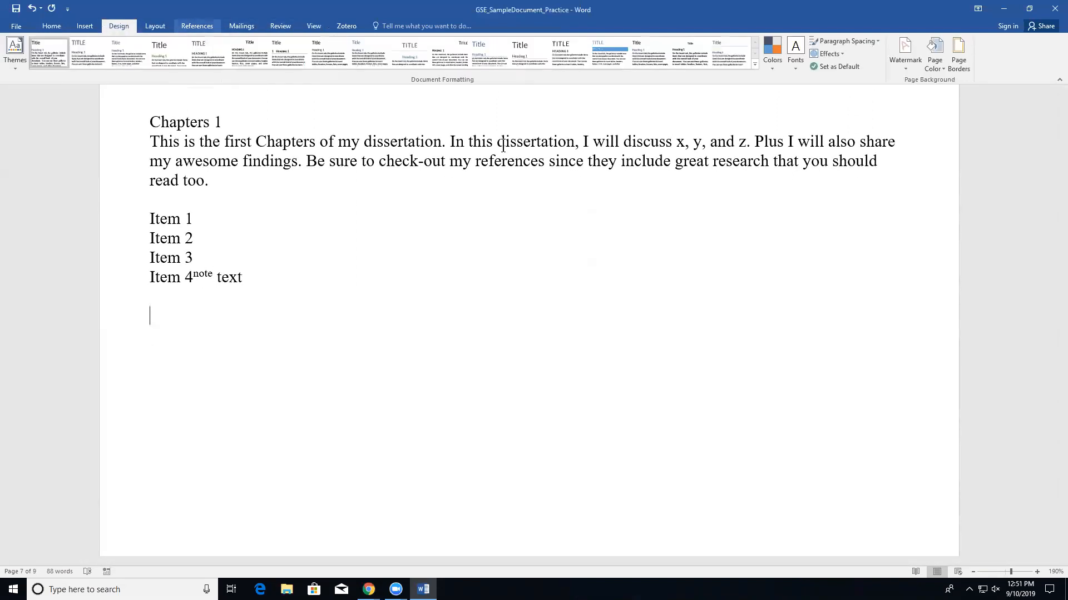
pyautogui.click(899, 61)
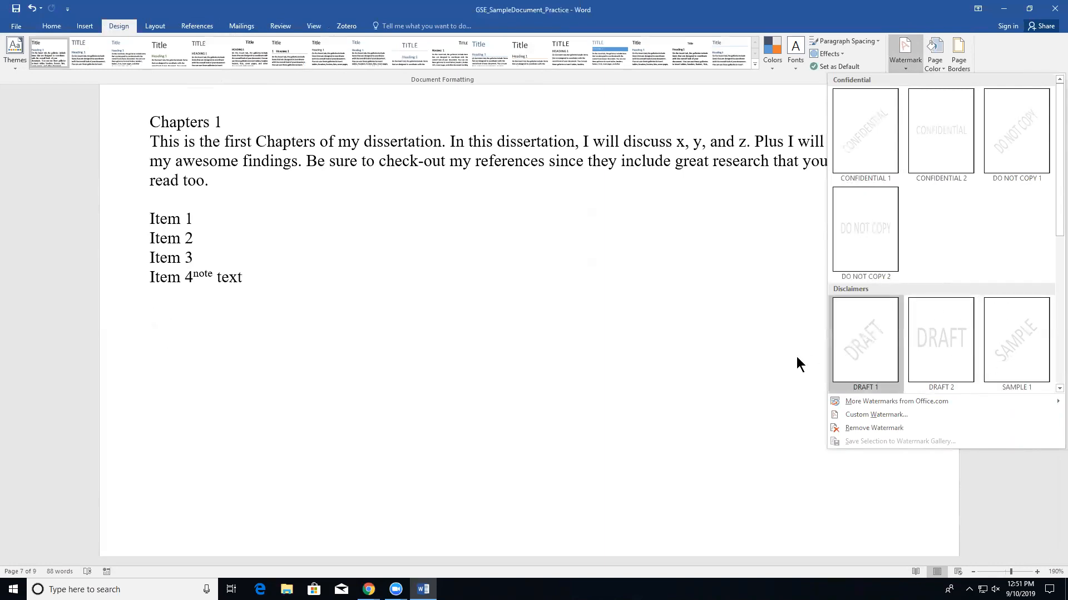
pyautogui.click(865, 416)
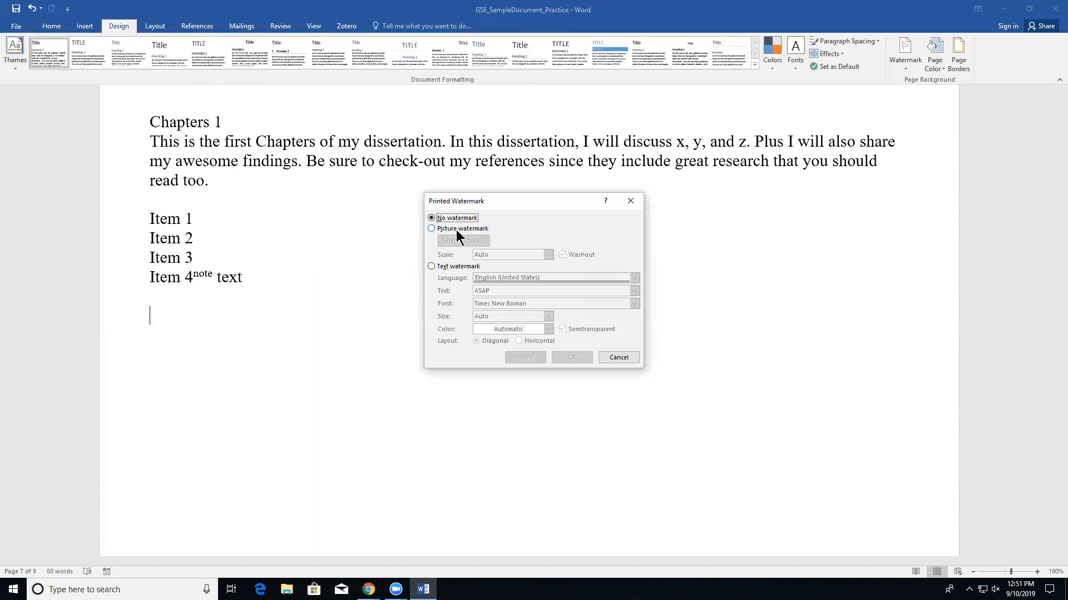
pyautogui.click(446, 267)
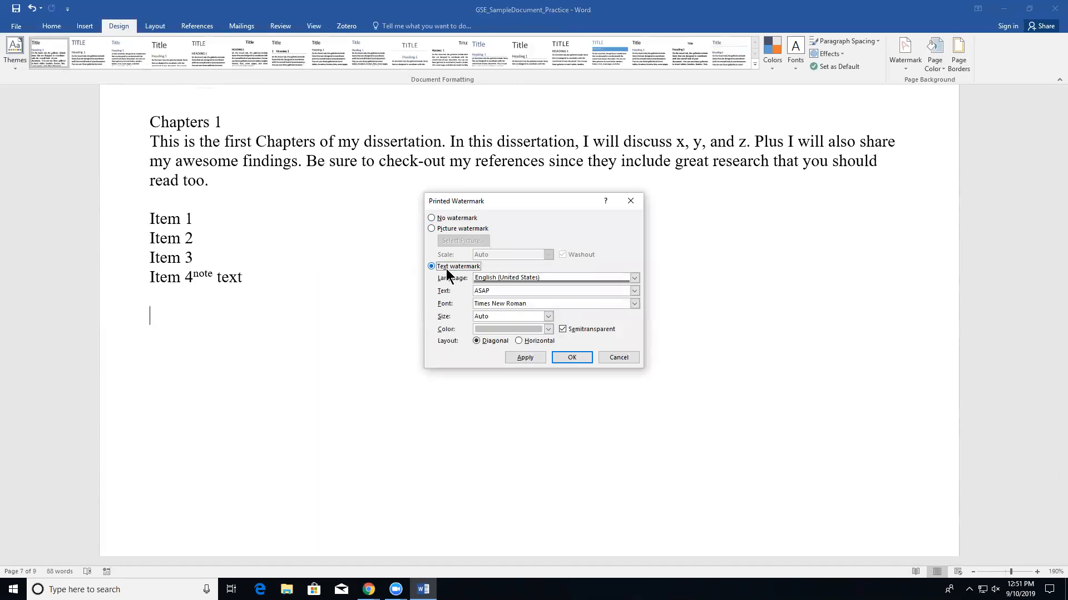
pyautogui.click(618, 358)
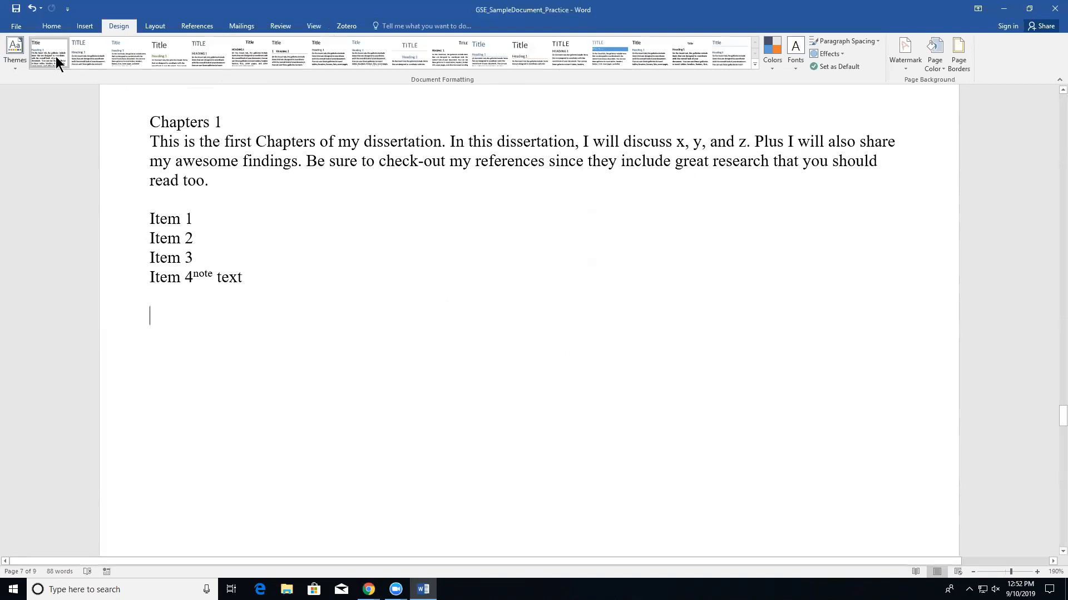
# Step: Examine the options for protecting the document, such as marking it final, encrypting it or restricting editing
pyautogui.click(20, 26)
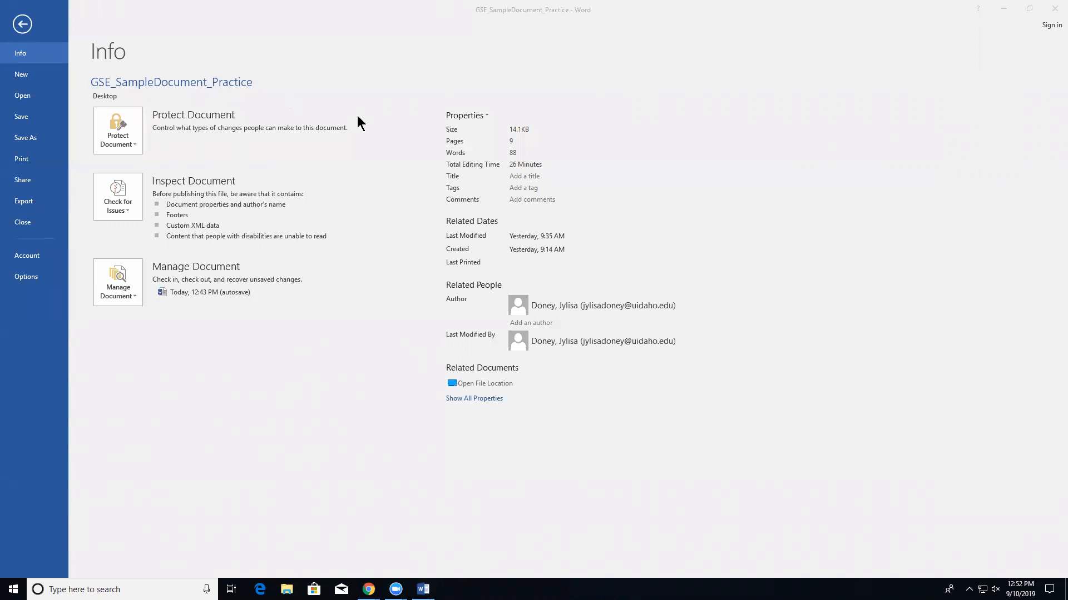
pyautogui.click(122, 135)
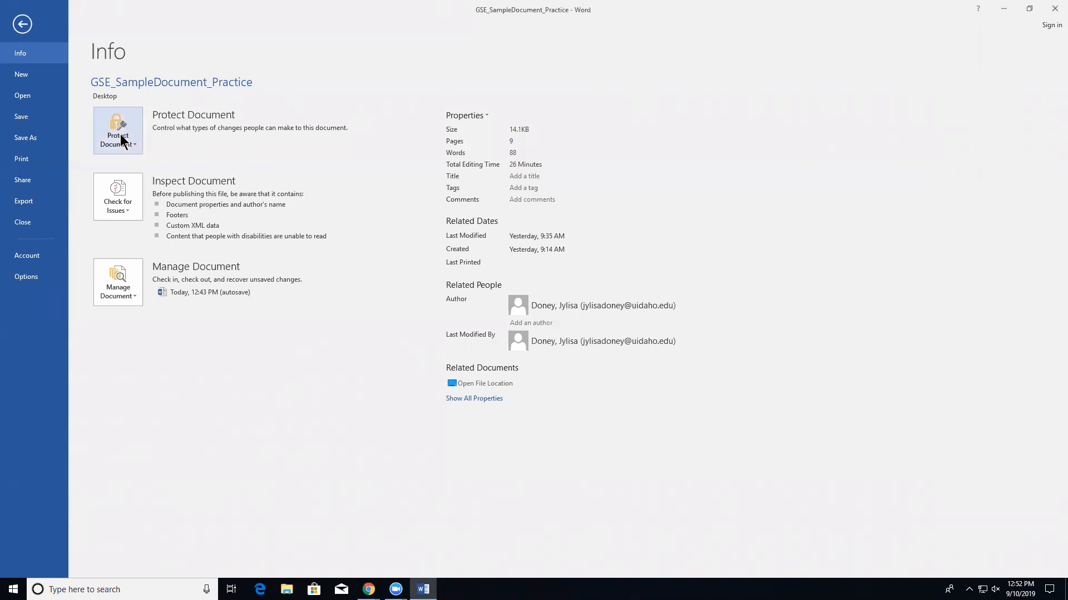
pyautogui.click(127, 148)
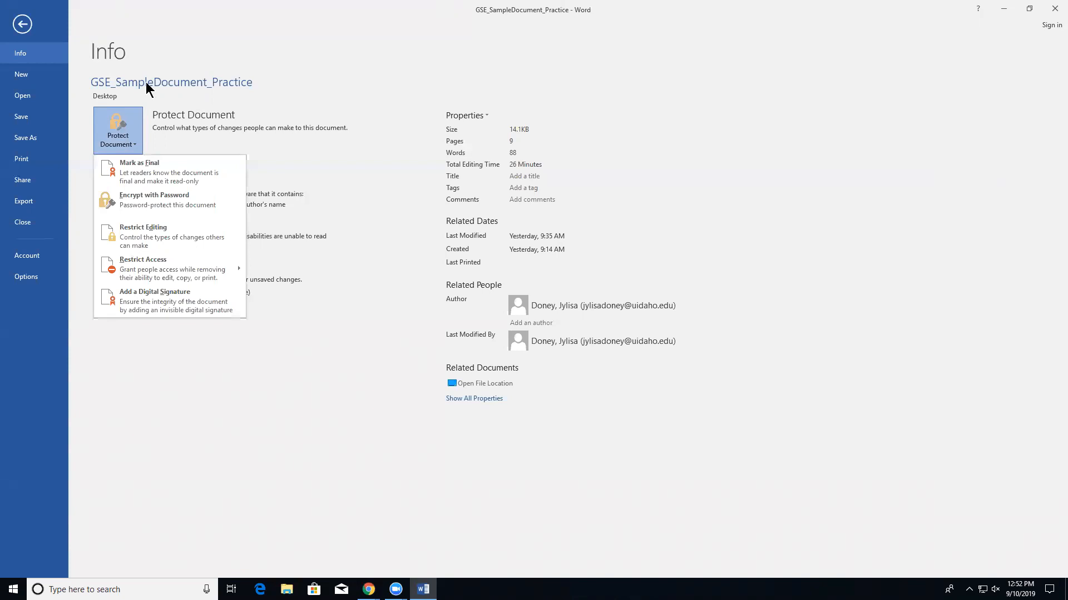
pyautogui.click(215, 14)
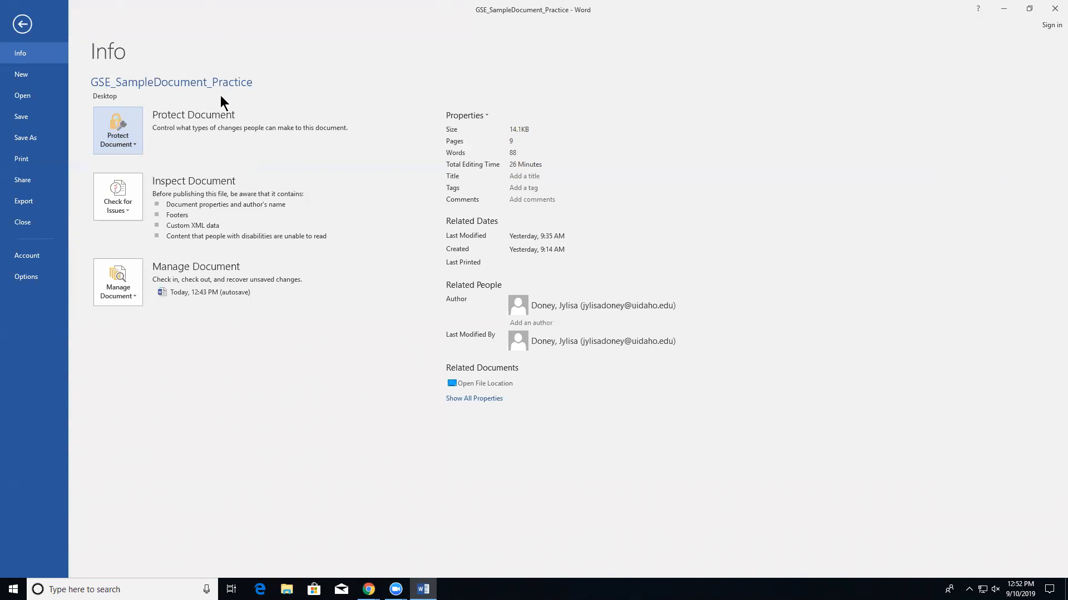
# Step: Save the document, run the Document Inspector on all content types, and remove all document properties and personal information
pyautogui.click(129, 210)
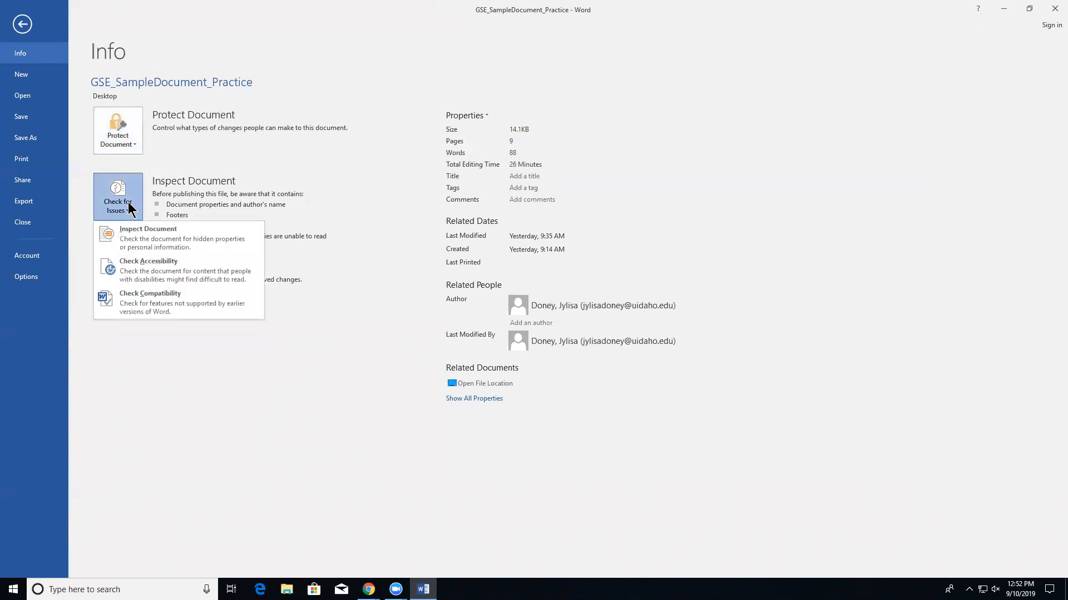
pyautogui.click(216, 245)
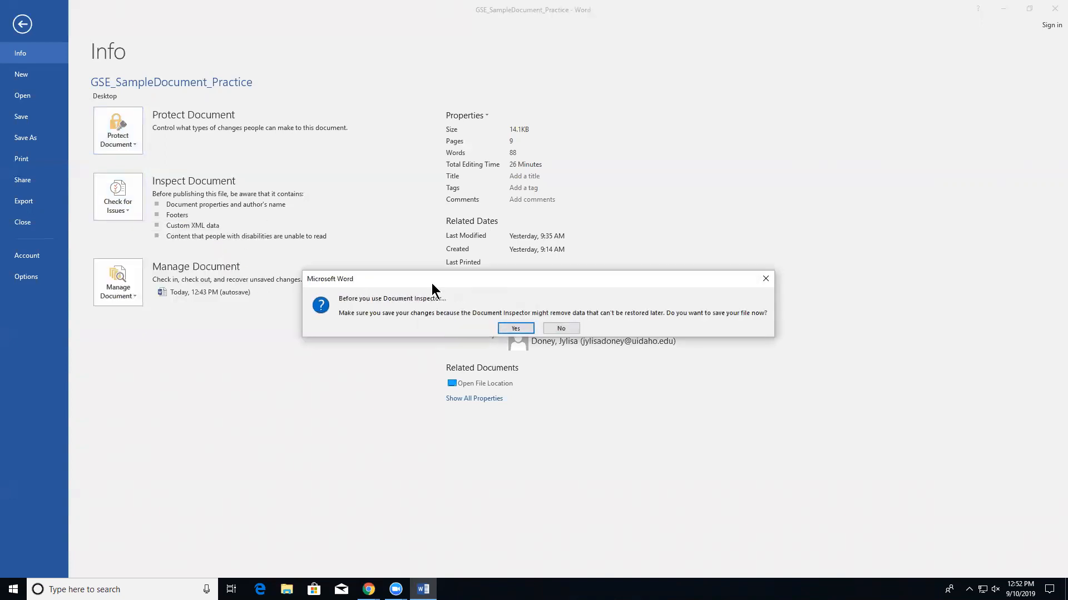
pyautogui.click(517, 327)
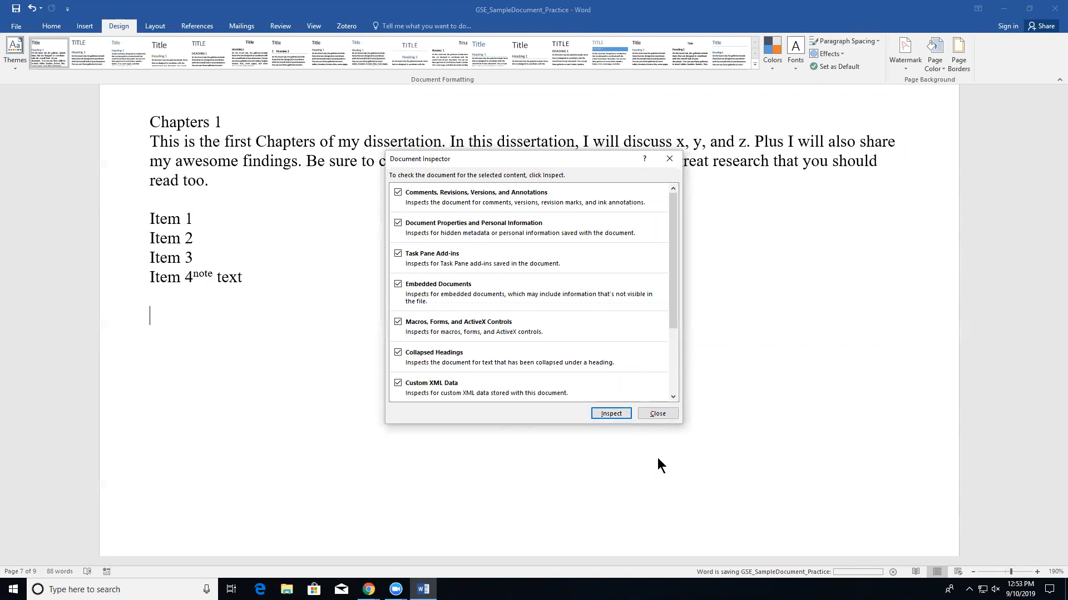
pyautogui.click(609, 415)
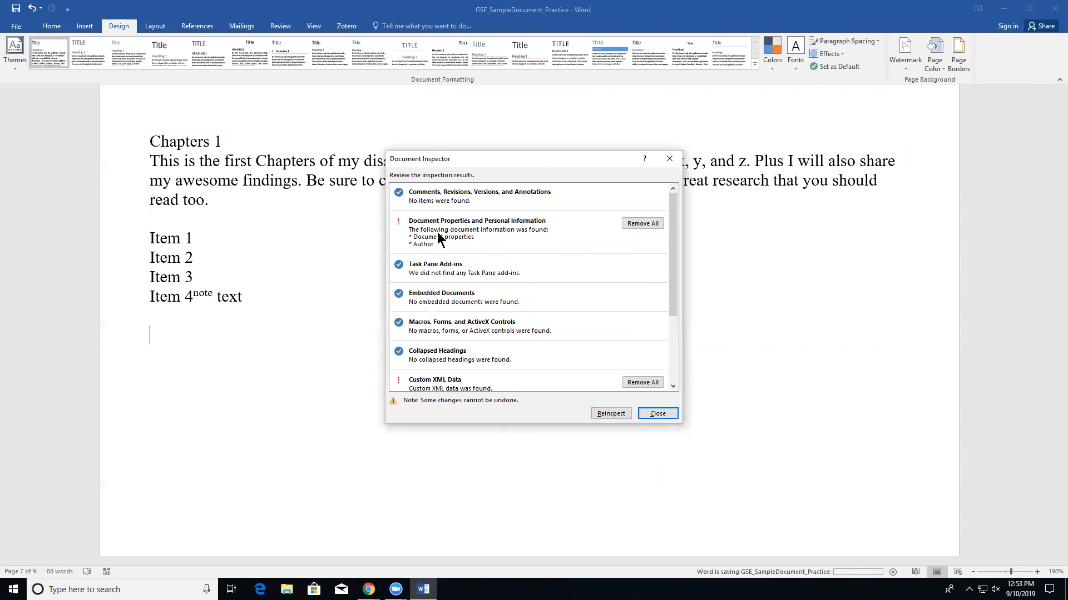
pyautogui.click(646, 225)
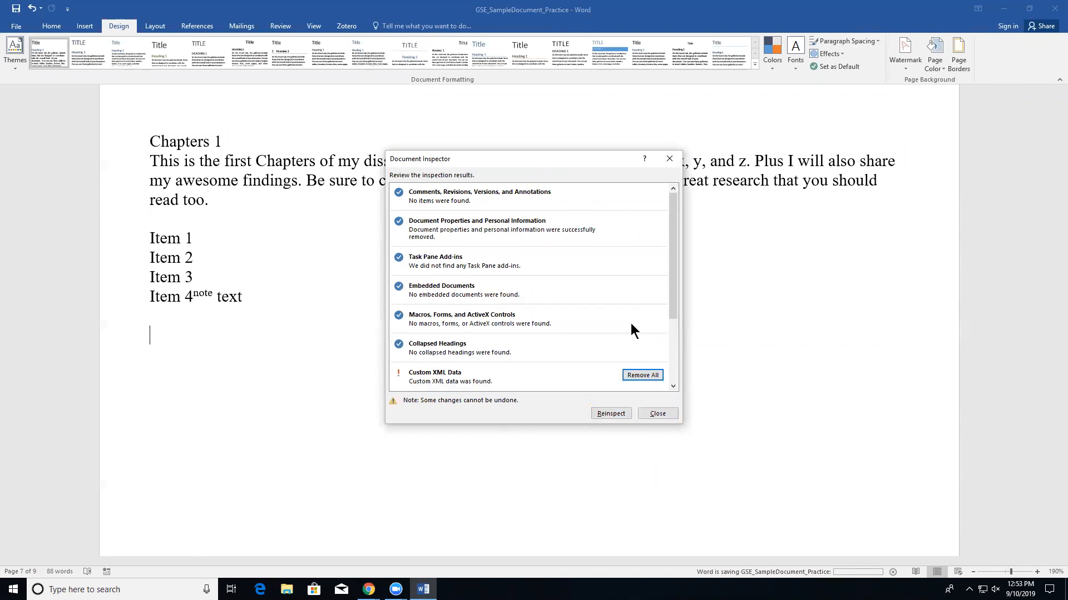
pyautogui.click(606, 414)
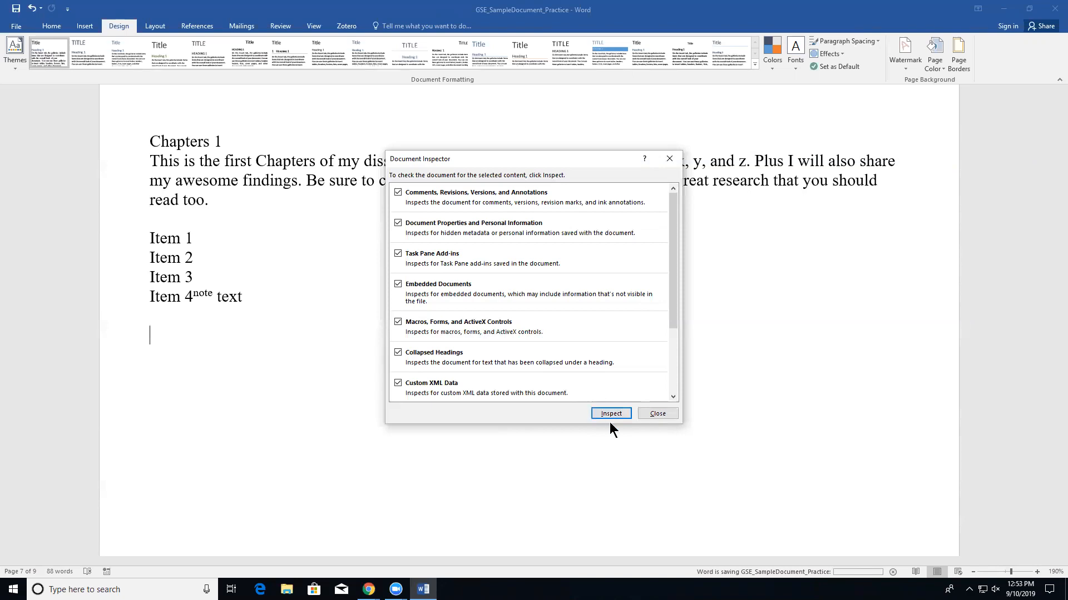
pyautogui.click(660, 412)
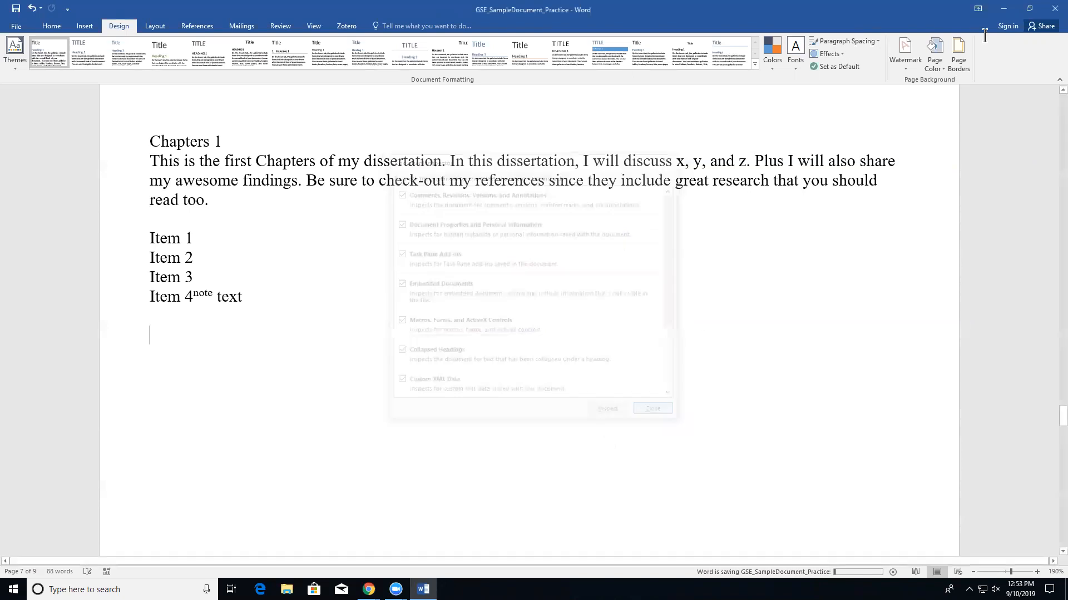
# Step: Close the Word document and switch to the GSE_SampleWorkbook_Practice workbook in Excel
pyautogui.click(1055, 8)
pyautogui.click(533, 316)
pyautogui.doubleClick(105, 28)
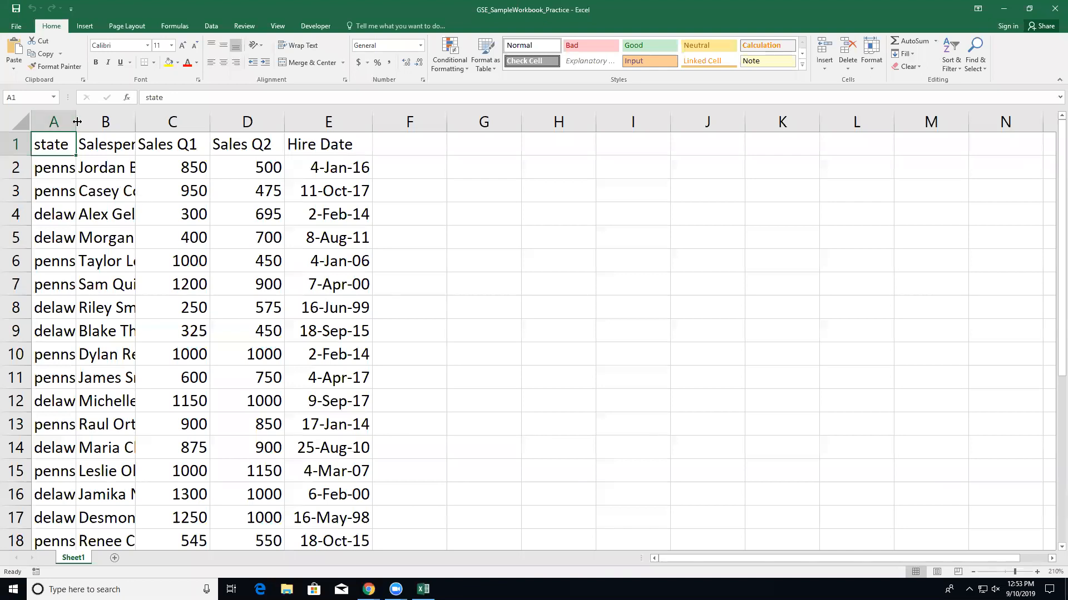
# Step: Widen columns A and B so the state and Salesperson entries show in full
pyautogui.moveTo(78, 121); pyautogui.dragTo(233, 122)
pyautogui.moveTo(167, 123); pyautogui.dragTo(376, 119)
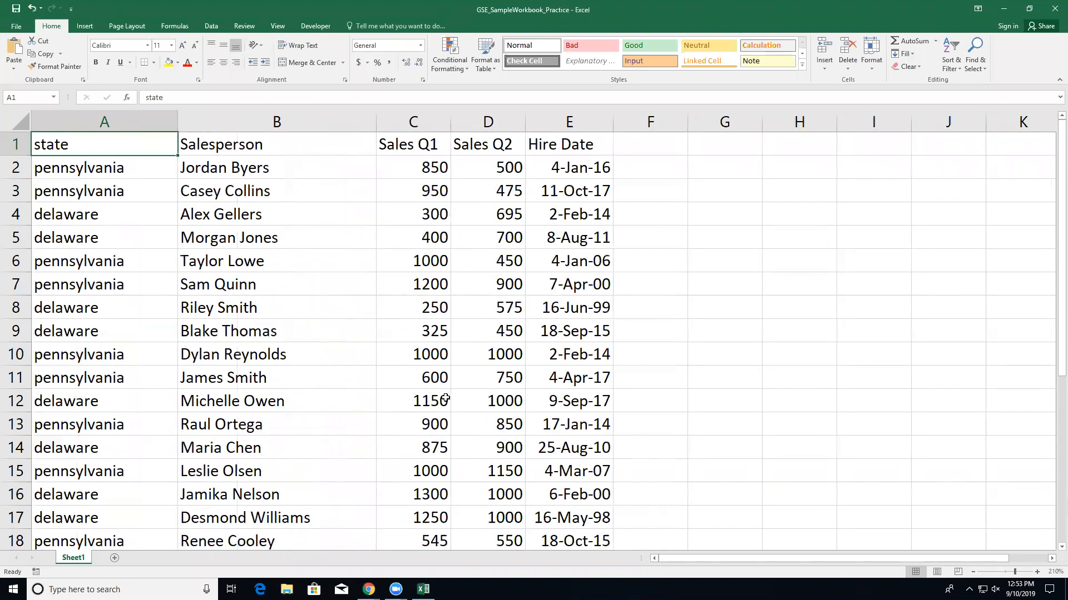
# Step: Total the Sales Q1 values C2:C28 in cell C29 with AutoSum
pyautogui.scroll(-4, 445, 400)
pyautogui.scroll(-2, 445, 400)
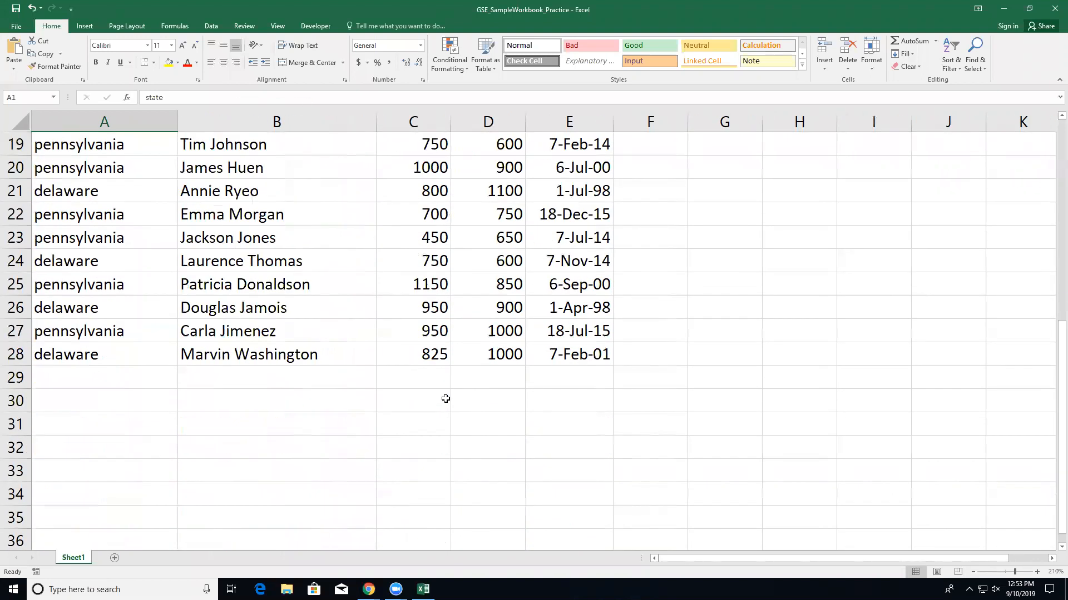
pyautogui.click(422, 378)
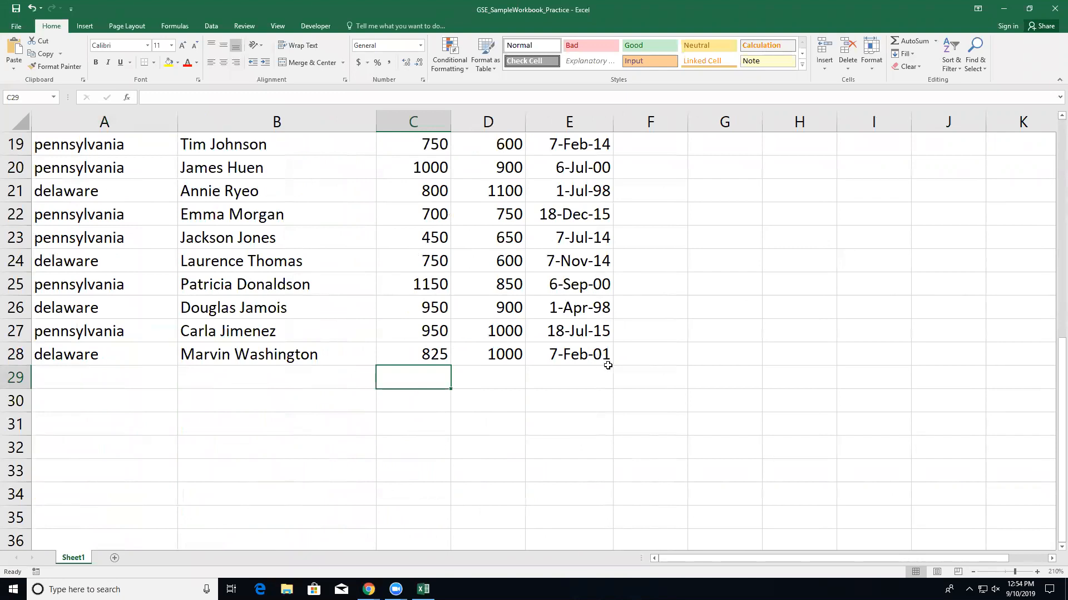
pyautogui.click(912, 39)
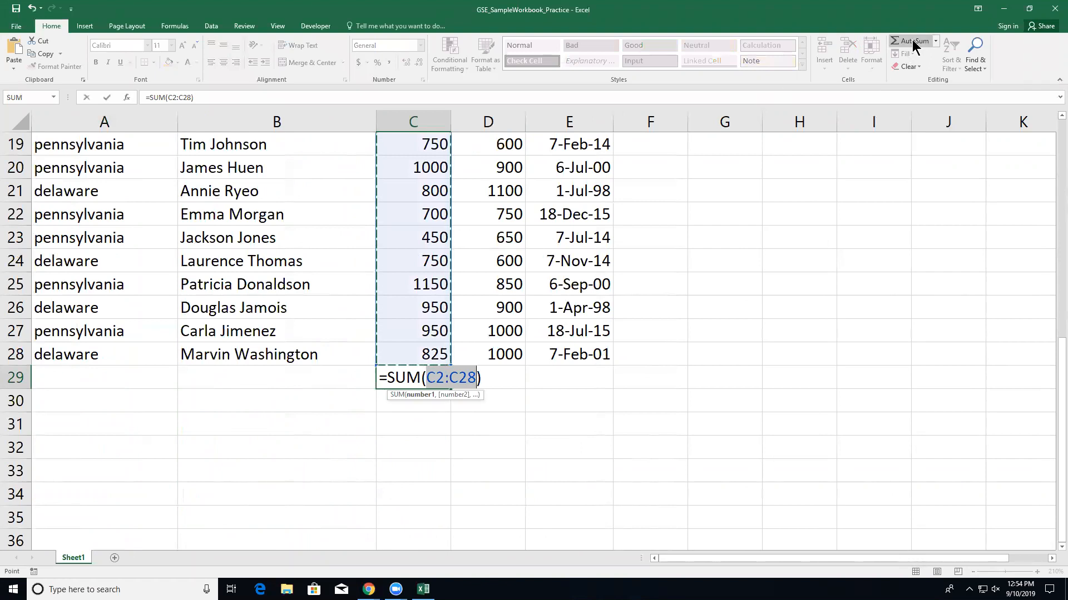
pyautogui.press('Return')
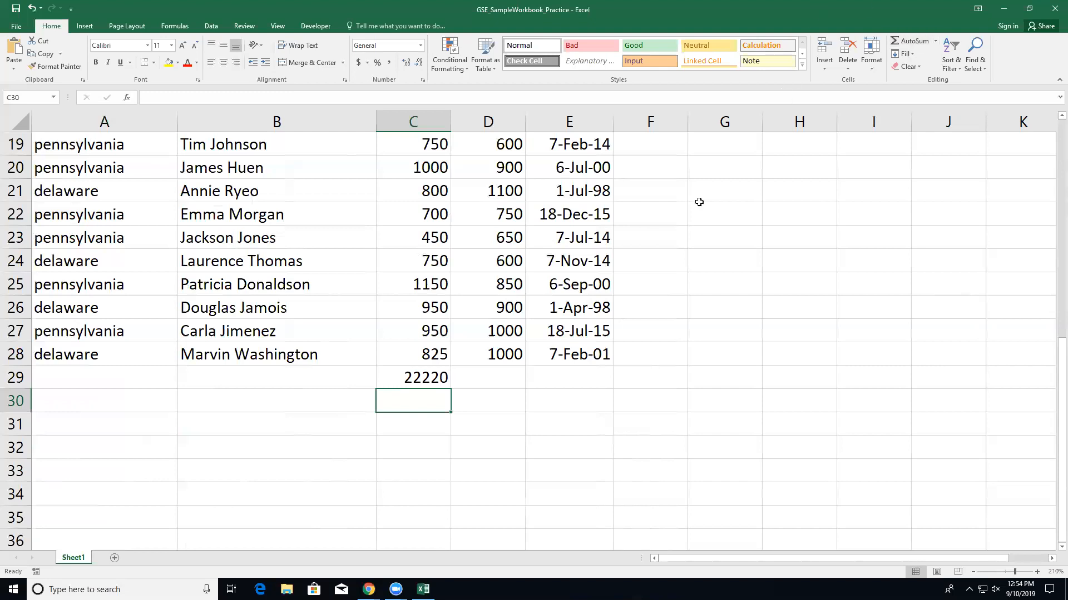
# Step: Total the Sales Q2 values D2:D28 in cell D29 with AutoSum, and view the other AutoSum functions
pyautogui.click(500, 378)
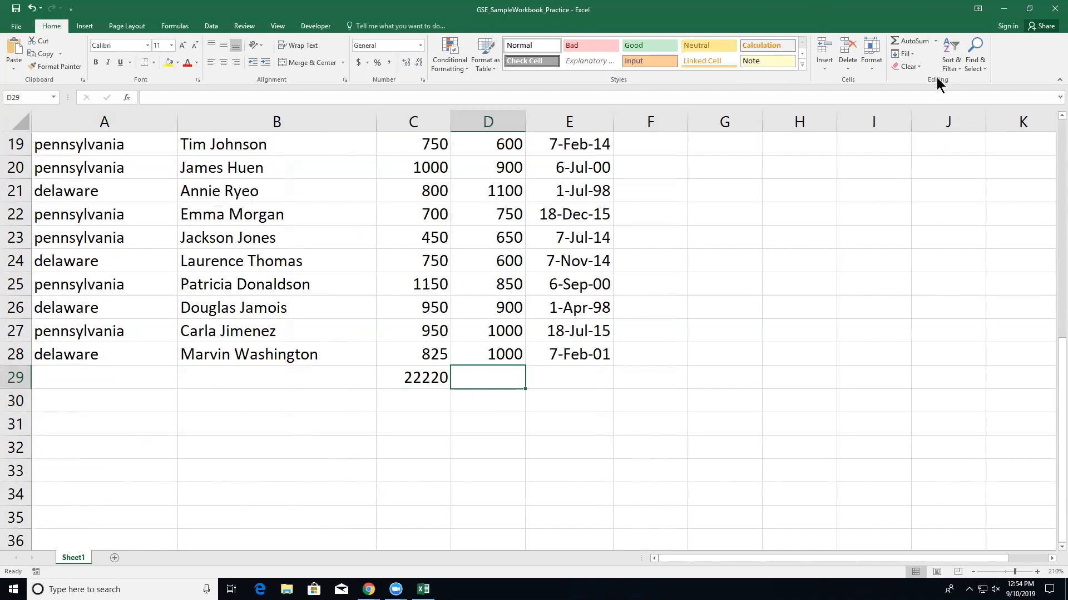
pyautogui.click(911, 40)
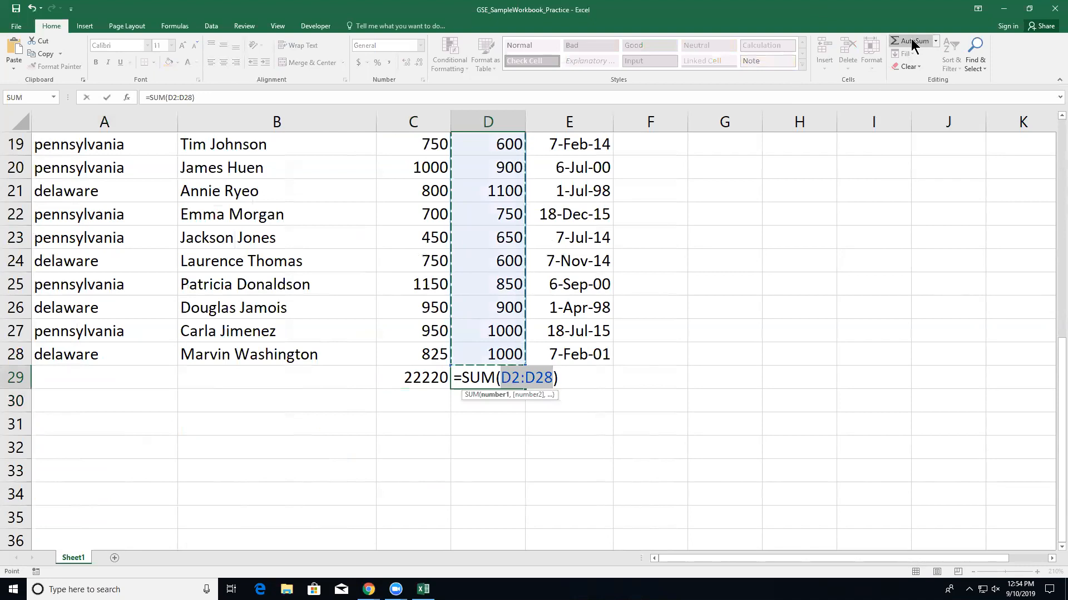
pyautogui.press('Return')
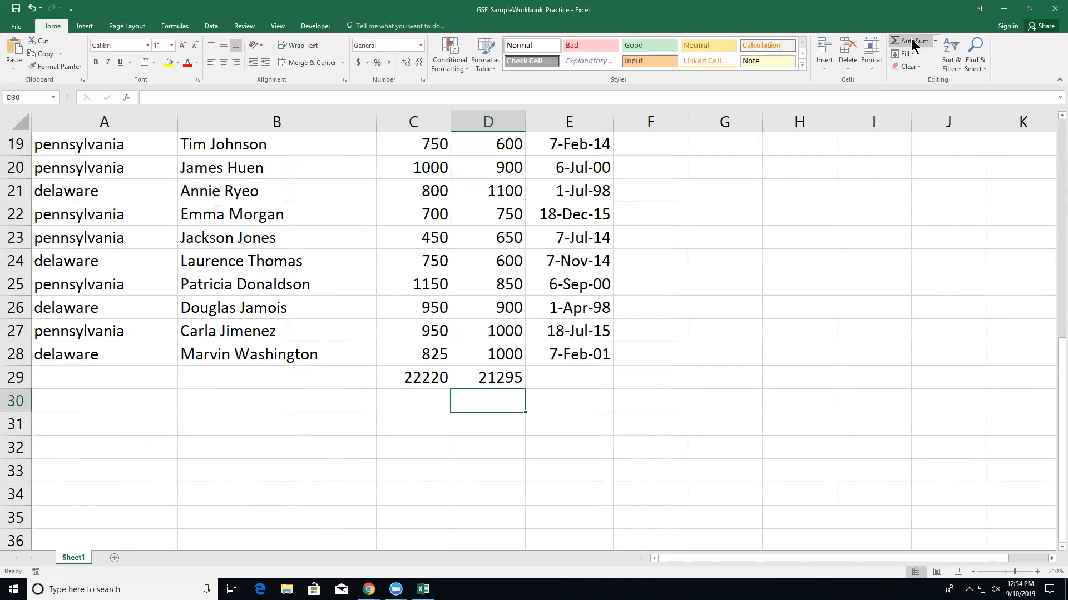
pyautogui.click(935, 41)
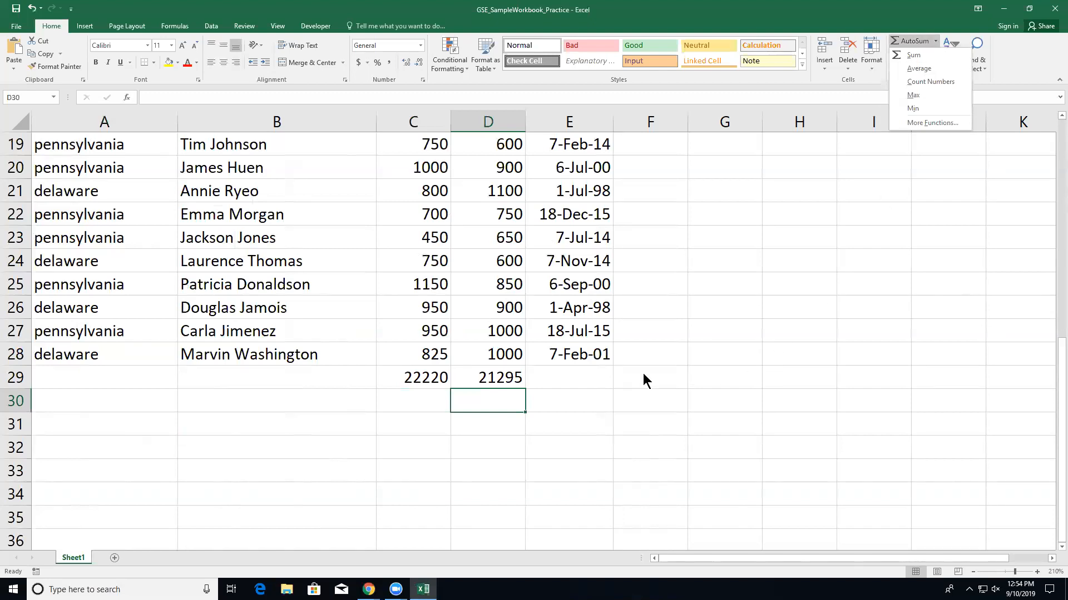
pyautogui.click(599, 388)
# Step: Count the delaware entries in the state column in cell A29 with =countif(A2:A28,"delaware")
pyautogui.click(145, 383)
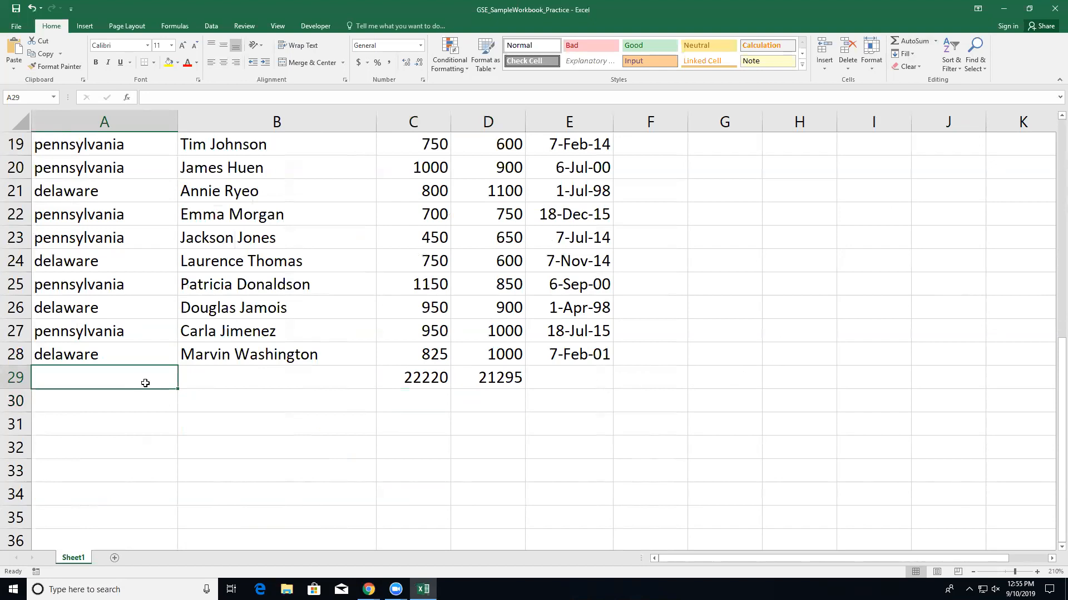
pyautogui.write('=countif')
pyautogui.press('BackSpace')
pyautogui.press('BackSpace')
pyautogui.press('BackSpace')
pyautogui.write('ntif(')
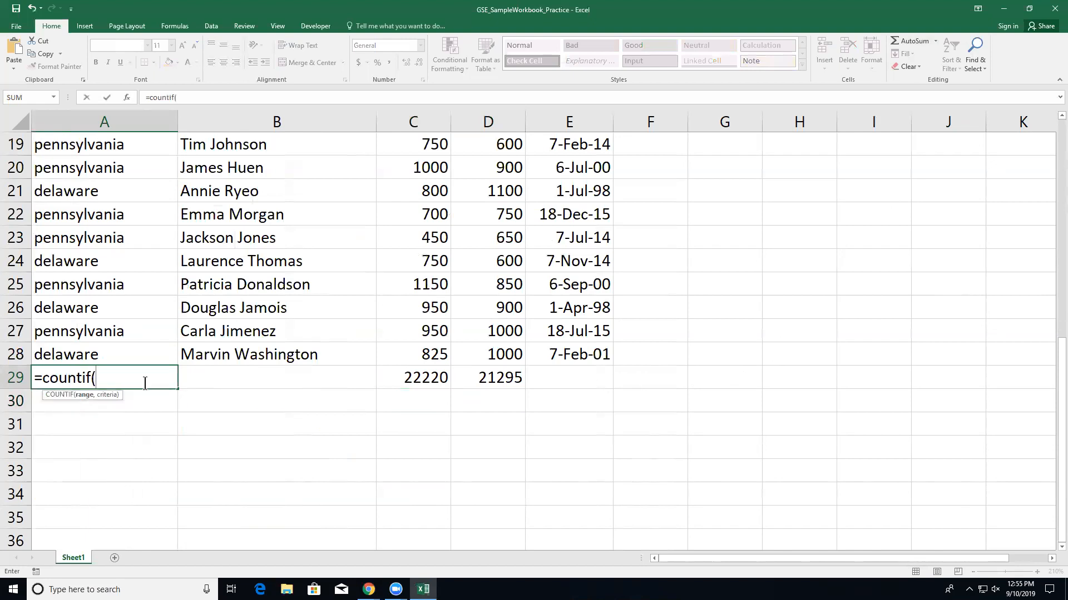
pyautogui.write('A2:A28')
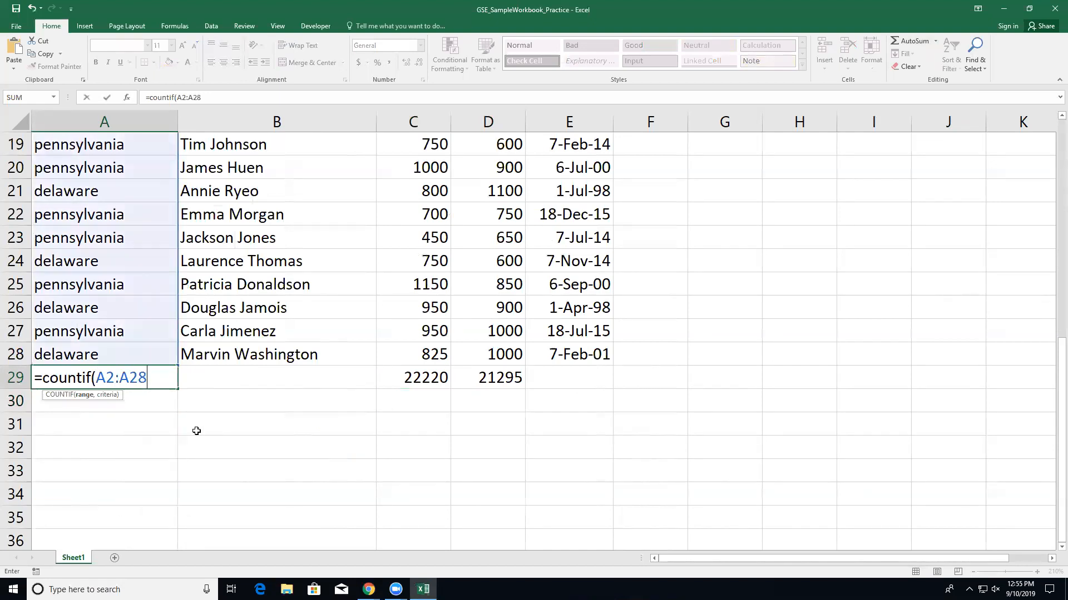
pyautogui.write(',"delaware')
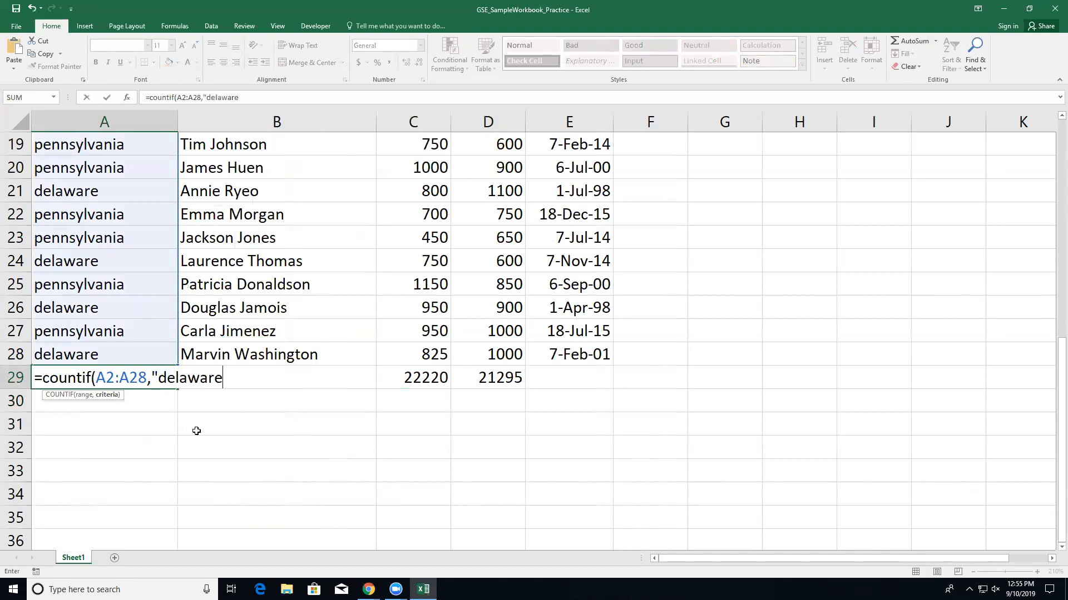
pyautogui.write('")')
pyautogui.press('Return')
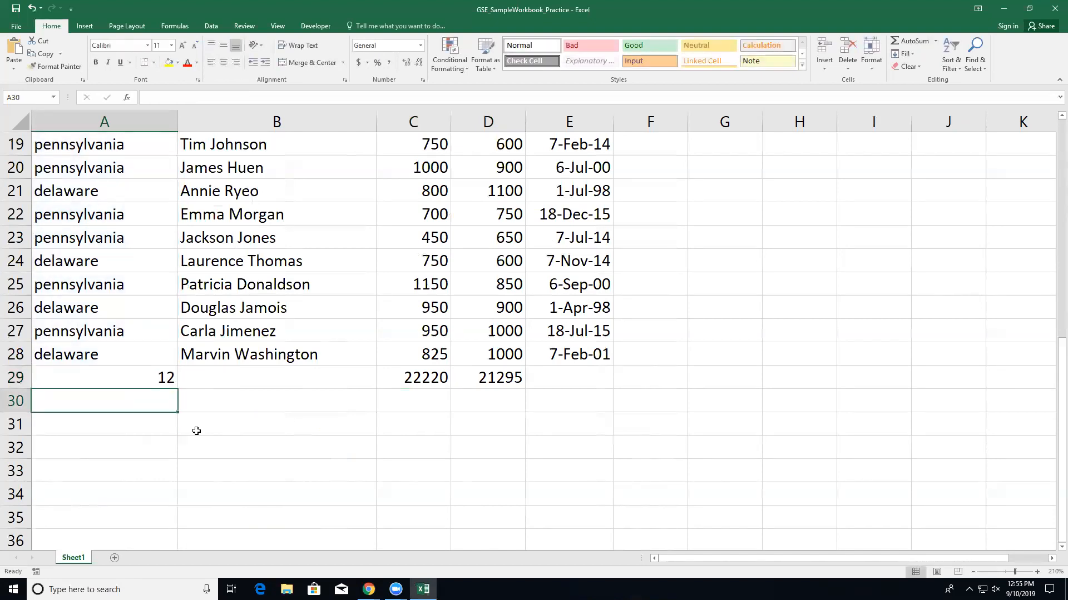
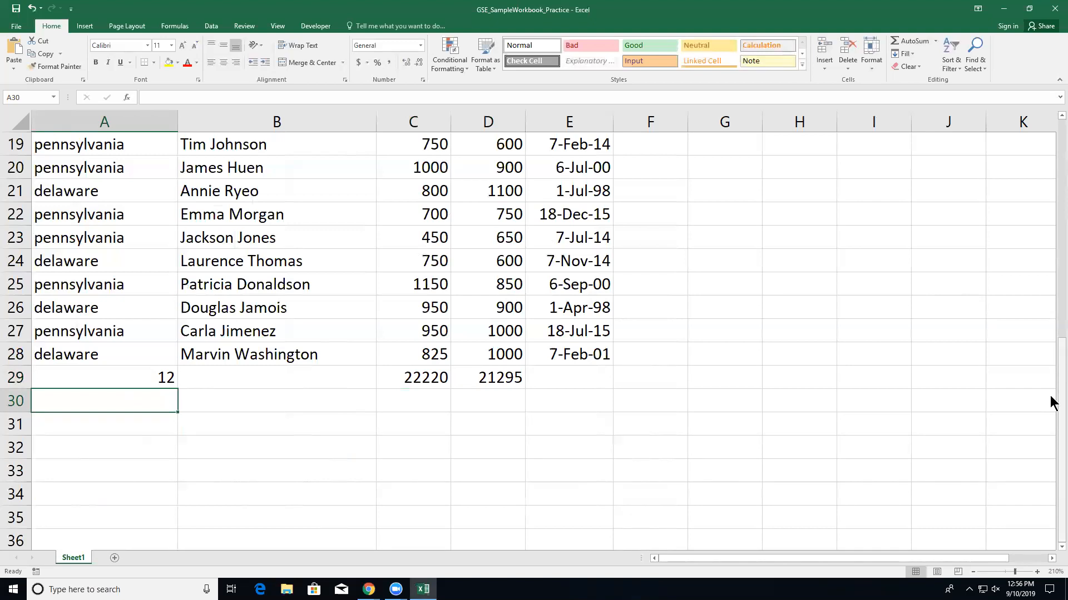
# Step: Search the sheet for "delaware", going to the next match and listing all matches, and close the search
pyautogui.hotkey('ctrl', 'f')
pyautogui.write('delaware')
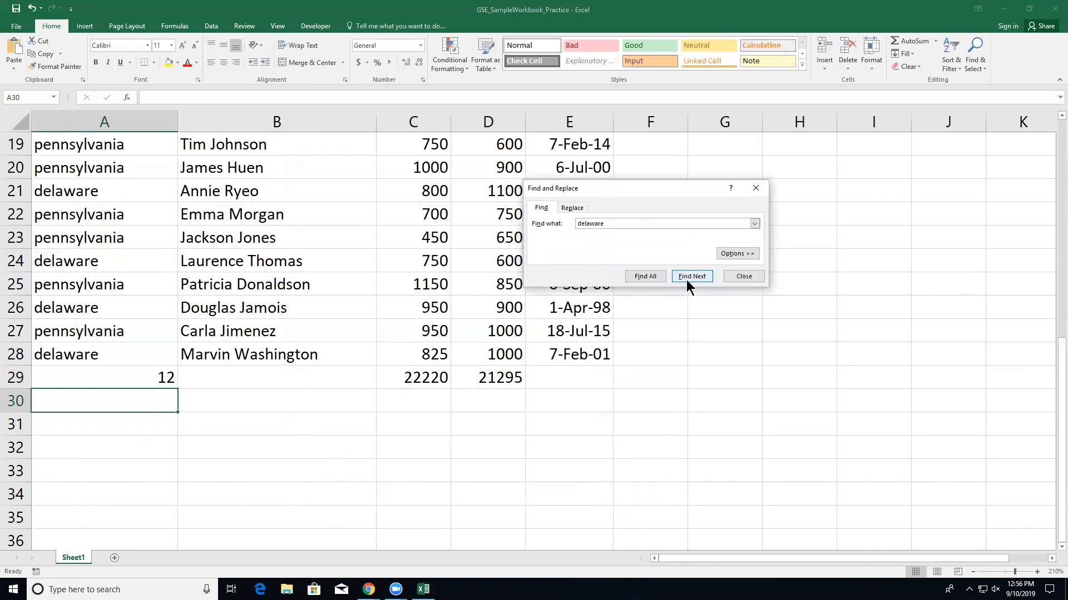
pyautogui.click(687, 281)
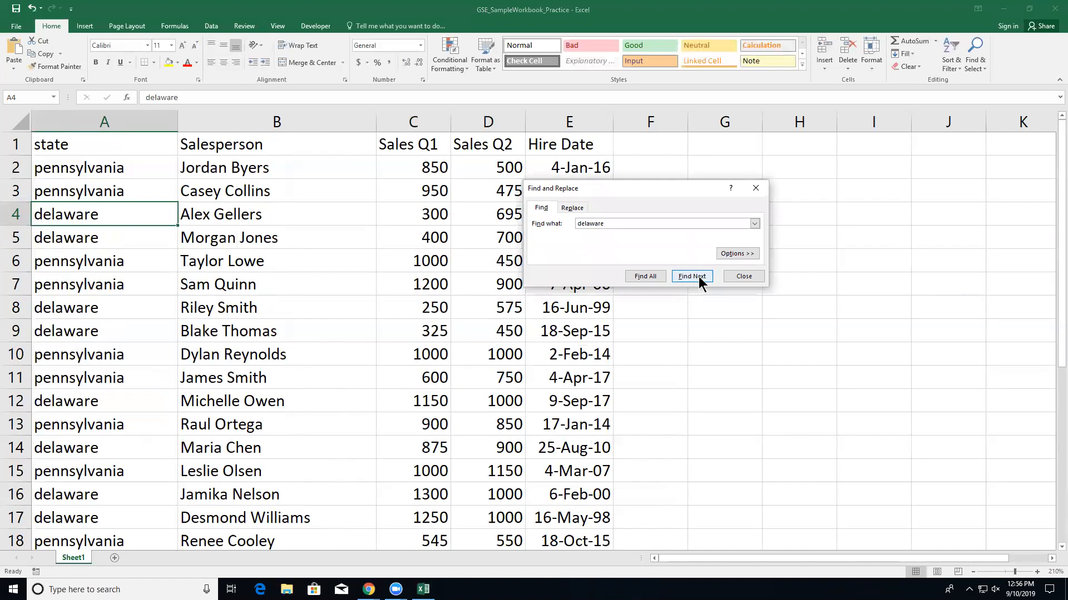
pyautogui.click(656, 278)
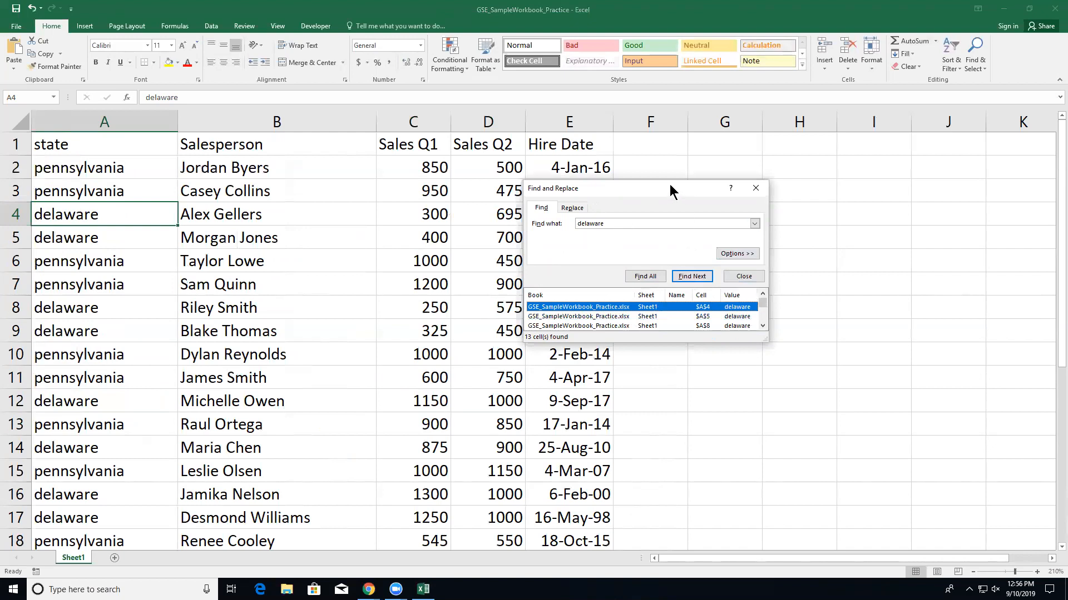
pyautogui.click(740, 276)
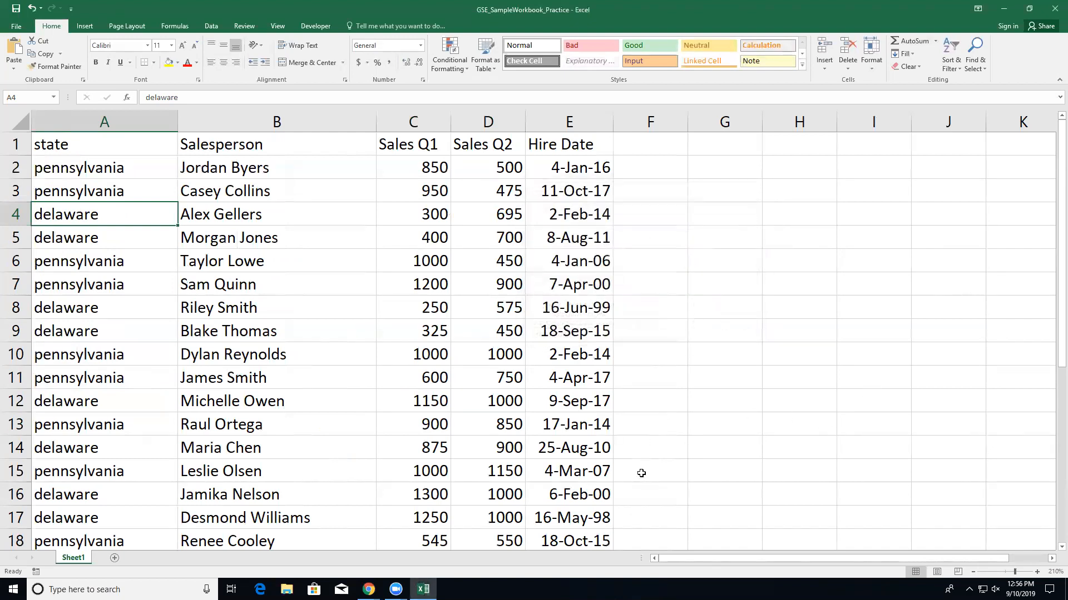
pyautogui.click(83, 147)
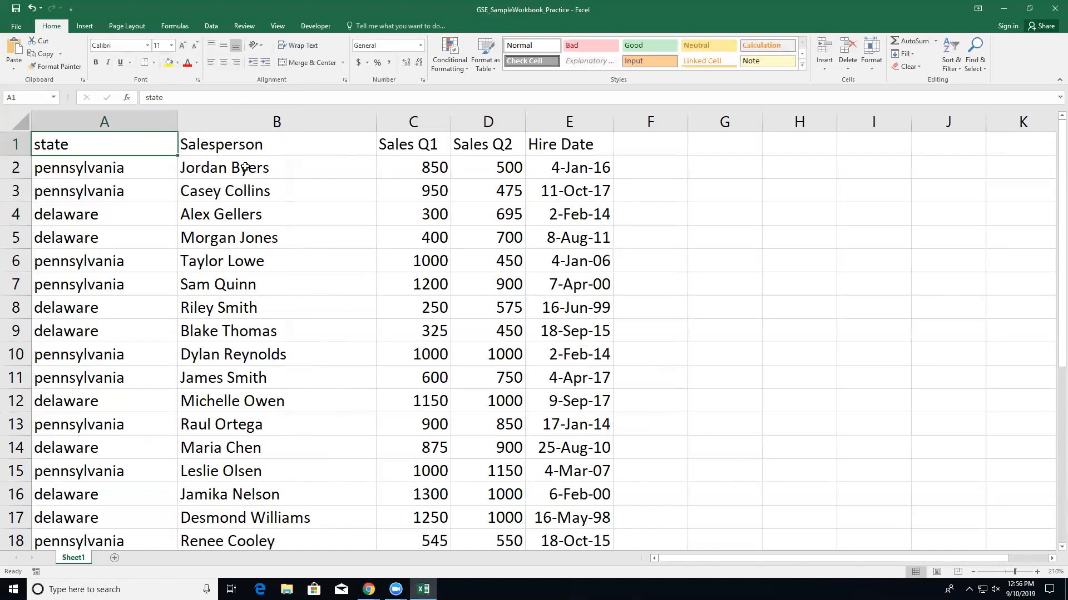
pyautogui.click(127, 27)
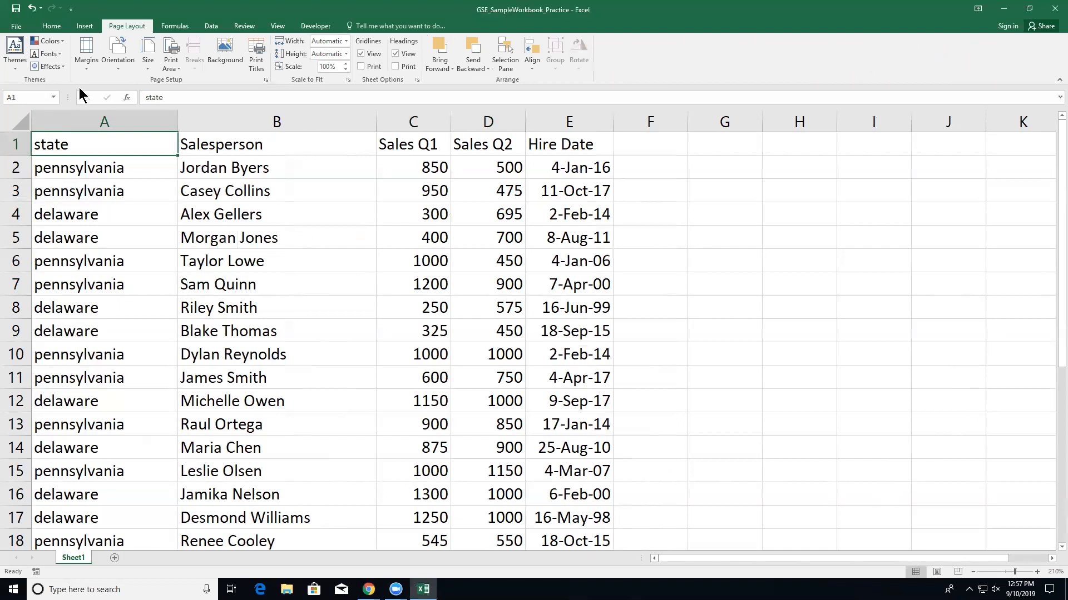
pyautogui.click(53, 25)
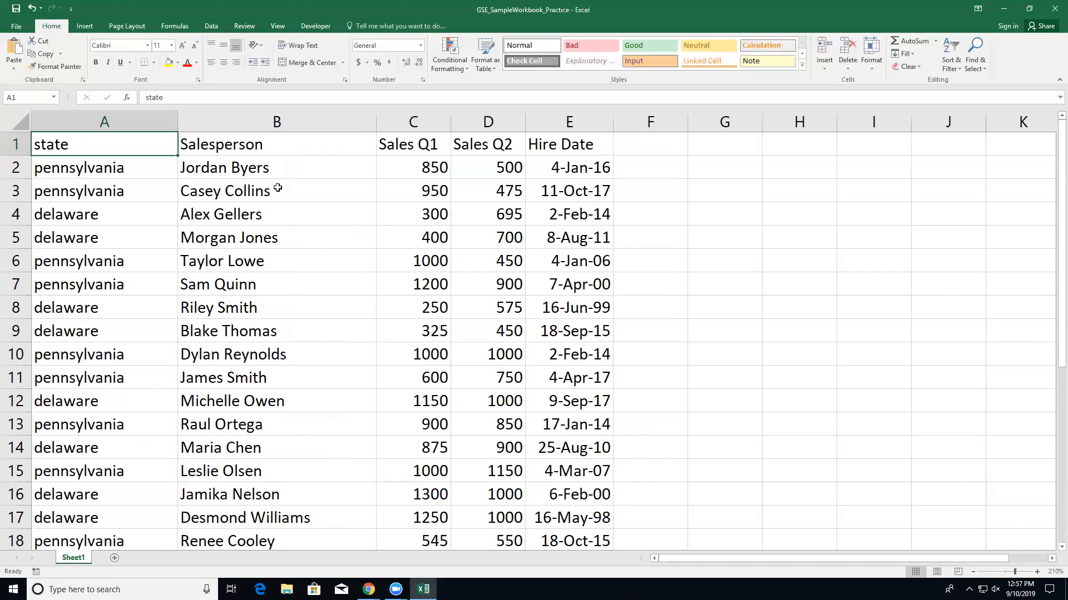
pyautogui.click(460, 71)
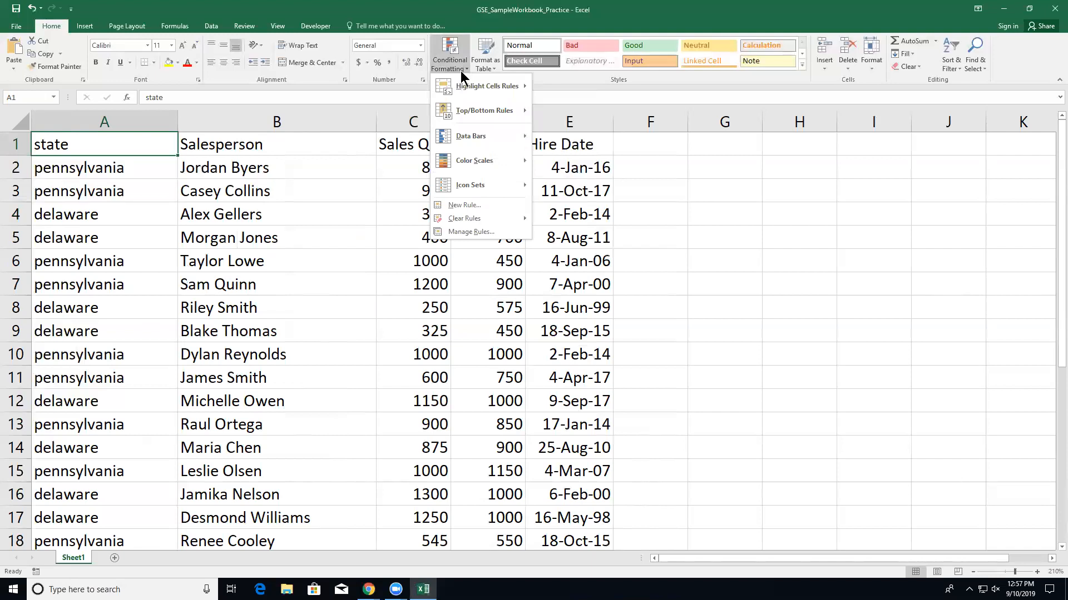
pyautogui.press('Escape')
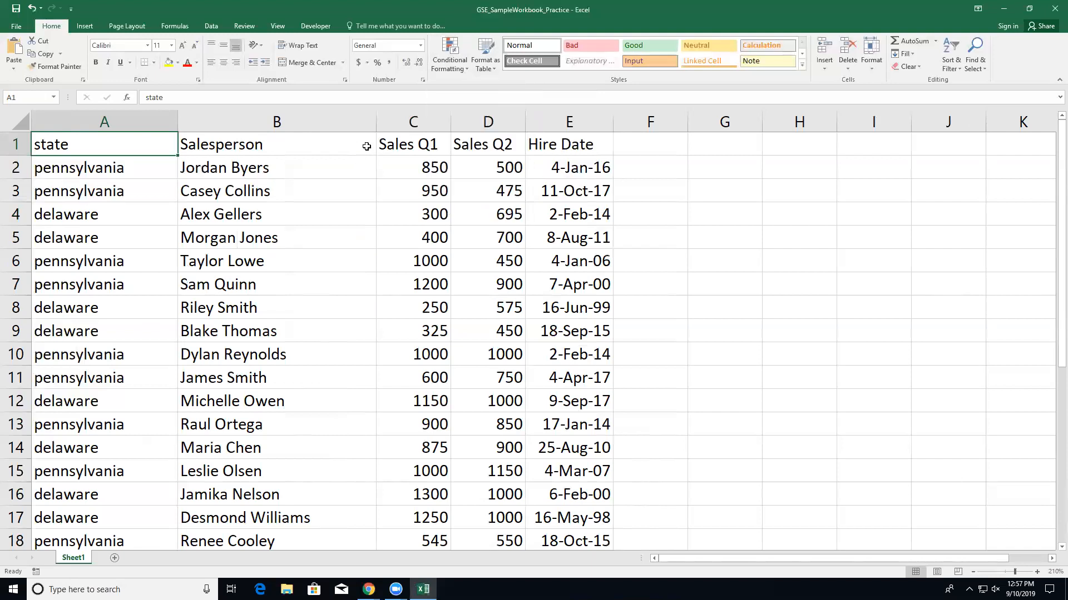
# Step: Format the sales data A1:E28 as a table with headers, using the light style with a black header row
pyautogui.click(487, 68)
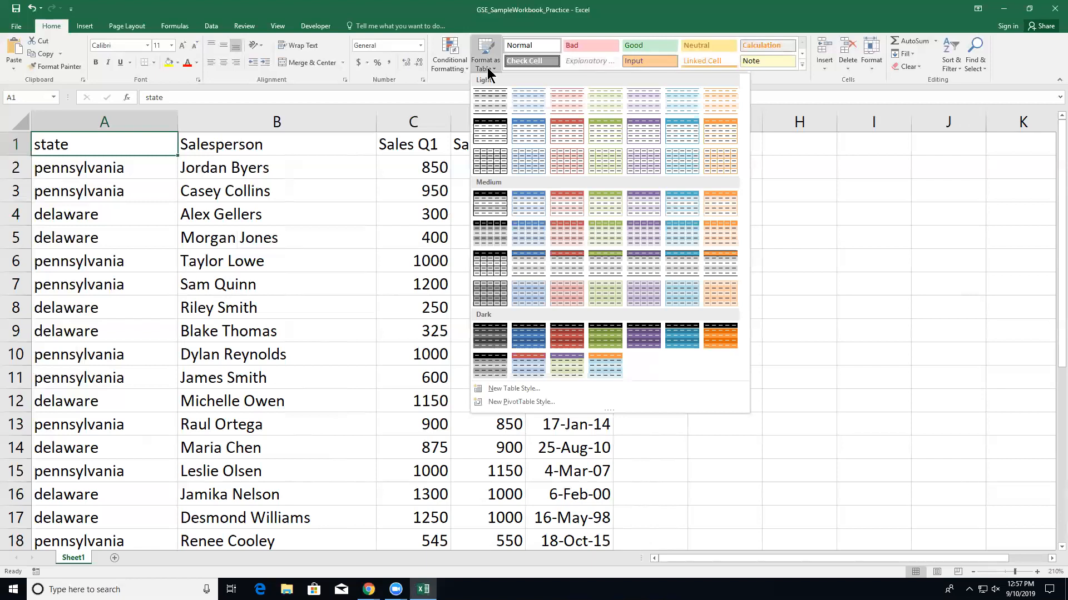
pyautogui.click(520, 28)
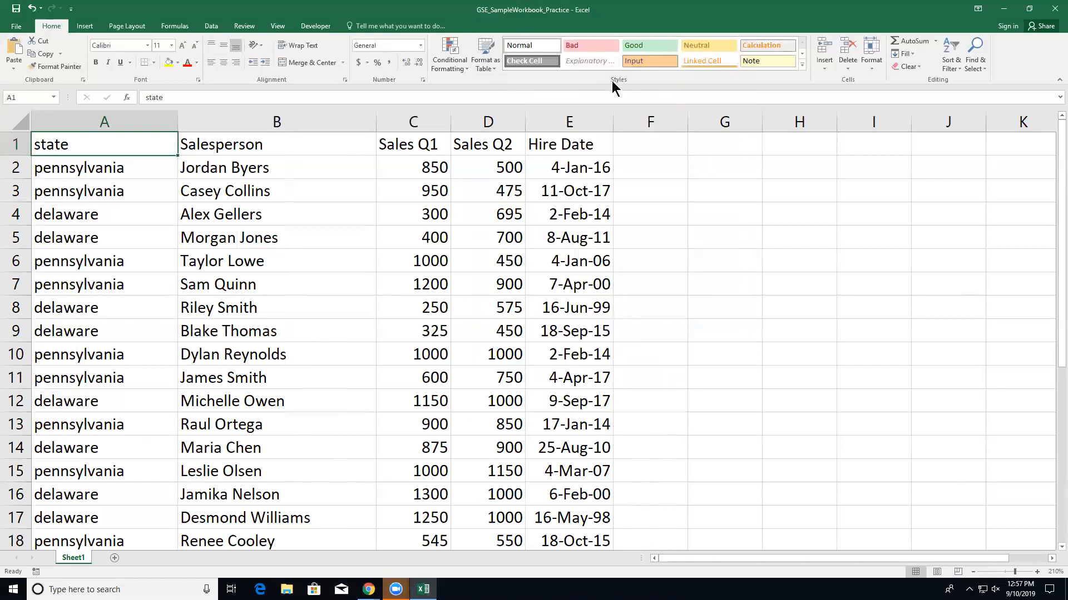
pyautogui.click(482, 70)
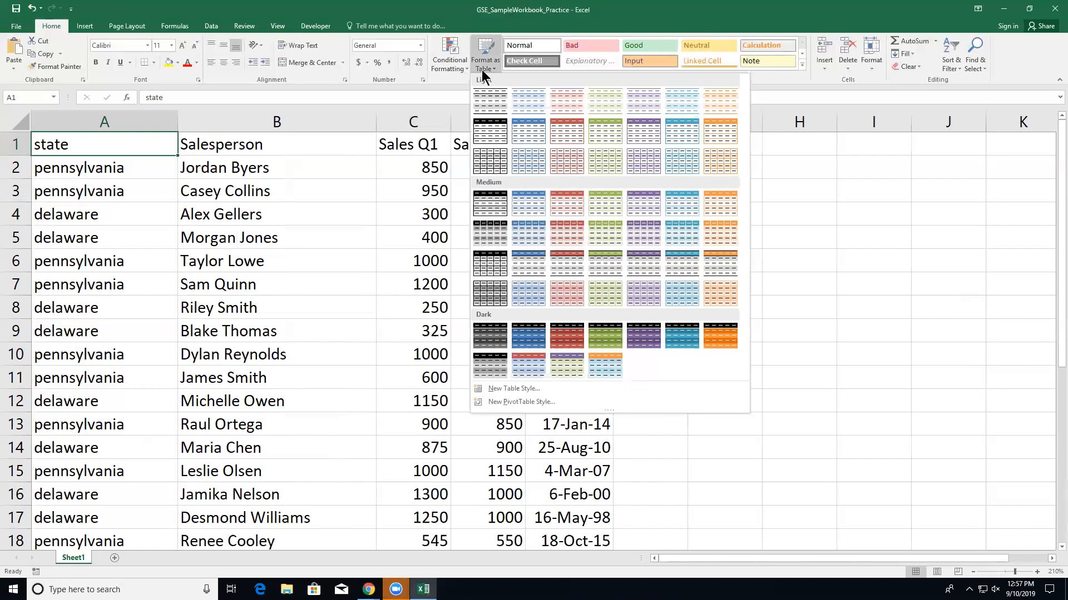
pyautogui.click(493, 138)
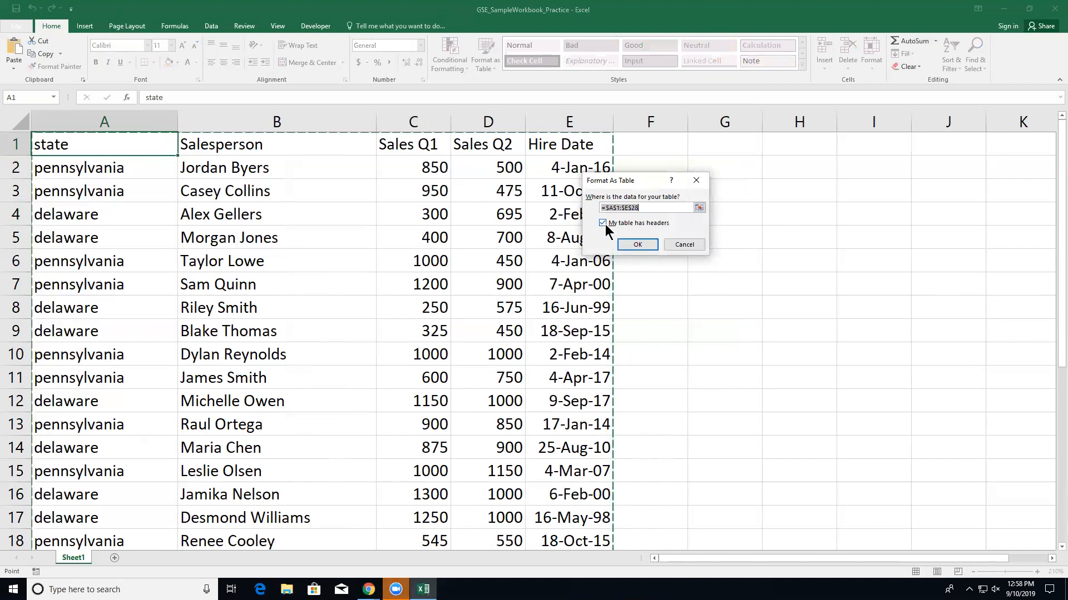
pyautogui.click(634, 245)
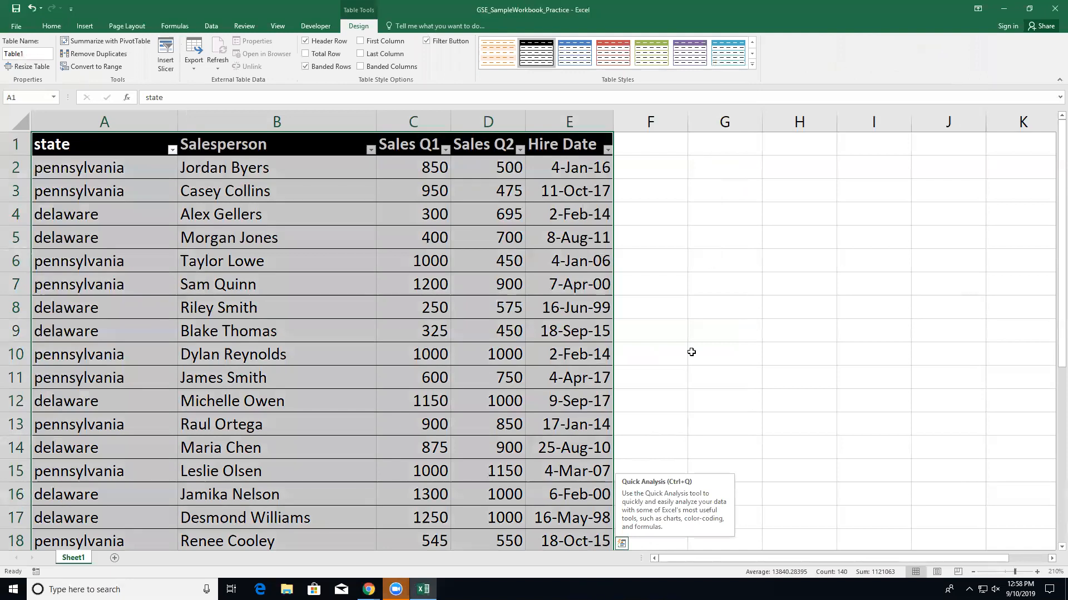
pyautogui.click(69, 169)
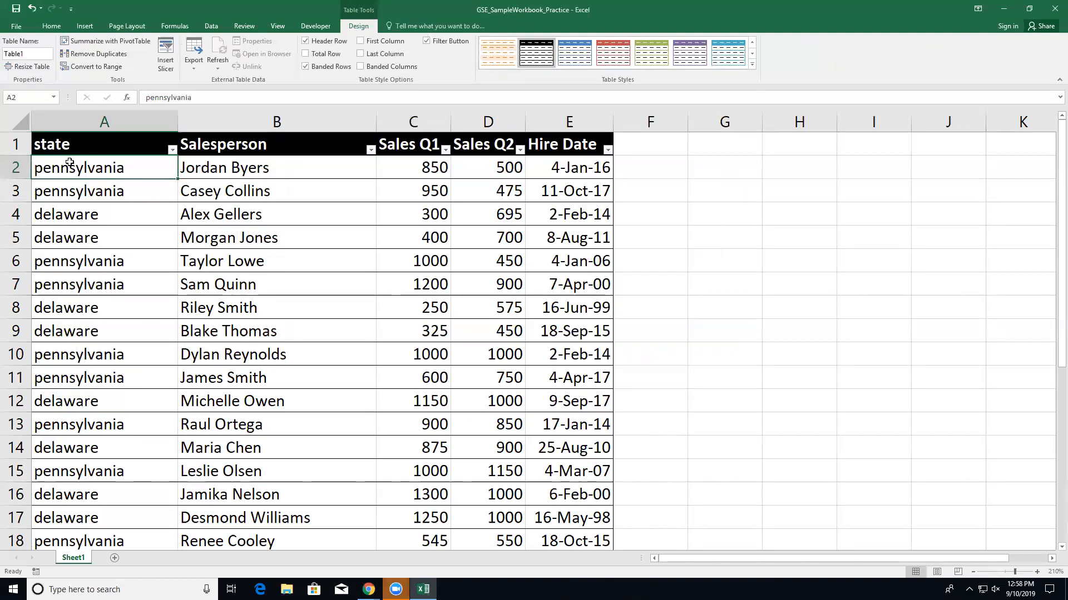
# Step: Filter the table's state column to show only the delaware rows, and undo the filter
pyautogui.click(173, 150)
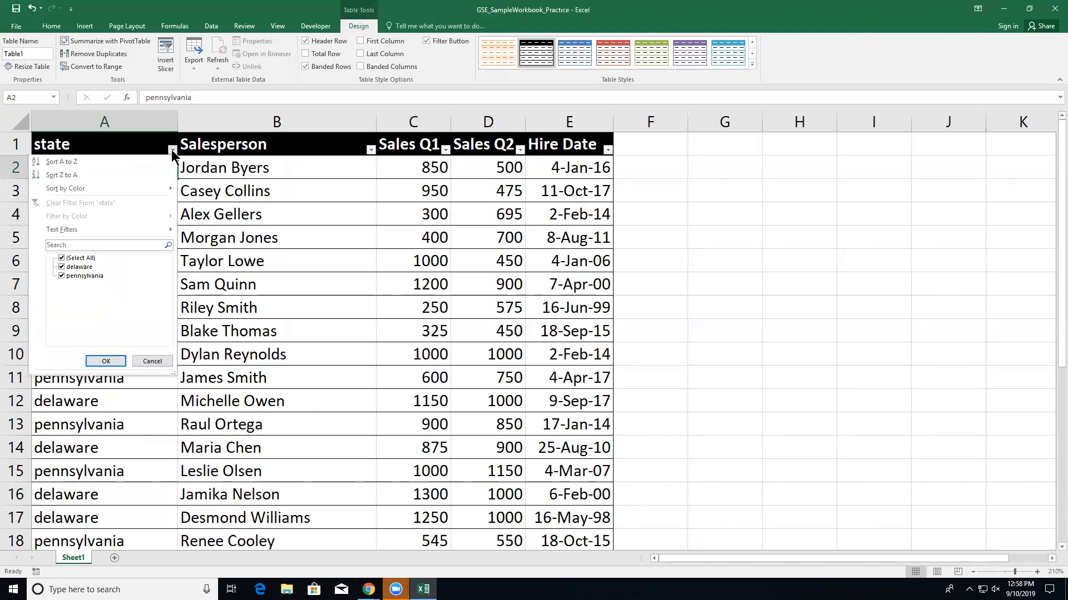
pyautogui.click(61, 258)
pyautogui.click(61, 268)
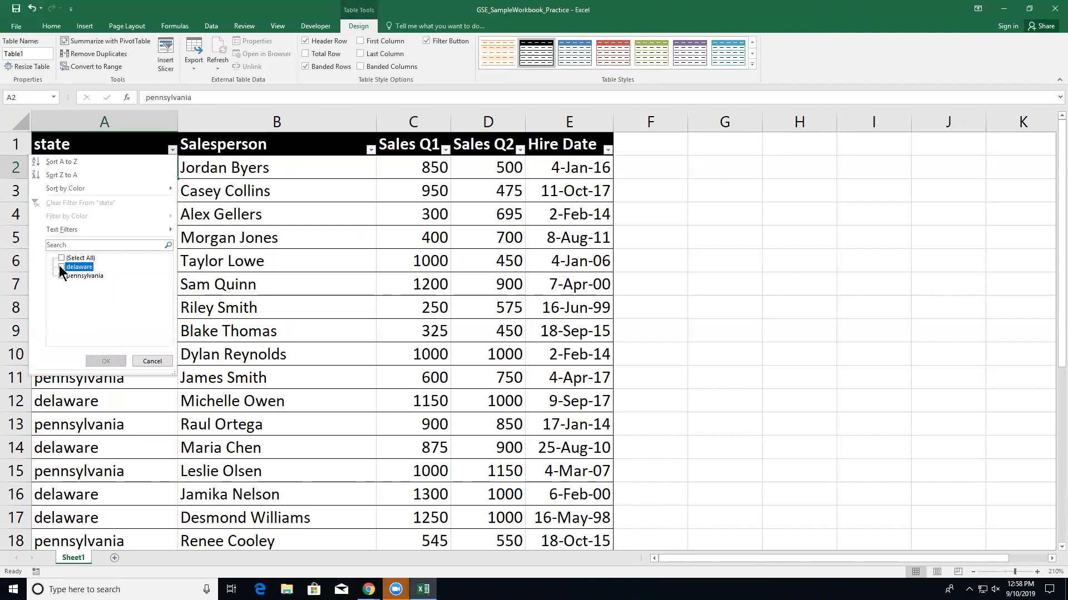
pyautogui.click(105, 361)
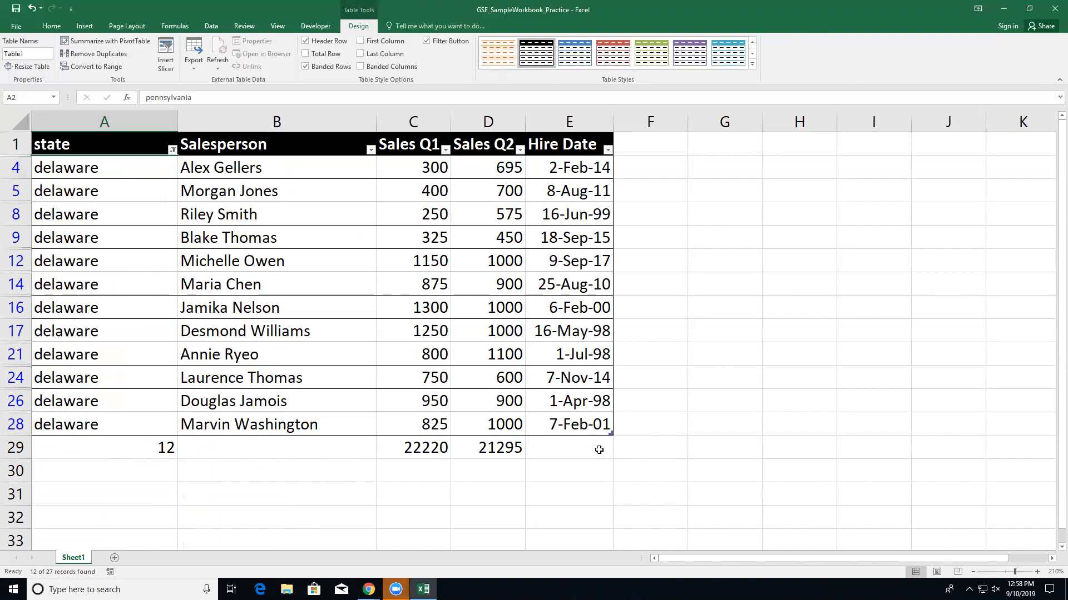
pyautogui.hotkey('ctrl', 'z')
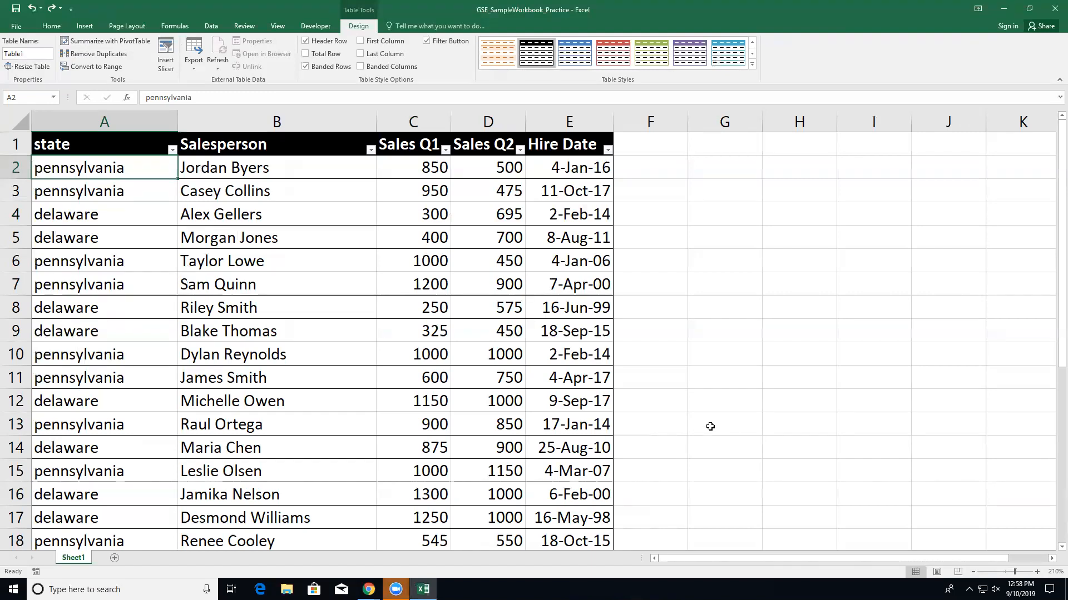
# Step: Freeze the panes at cell A2 so the table's header row stays in view
pyautogui.scroll(-6, 639, 436)
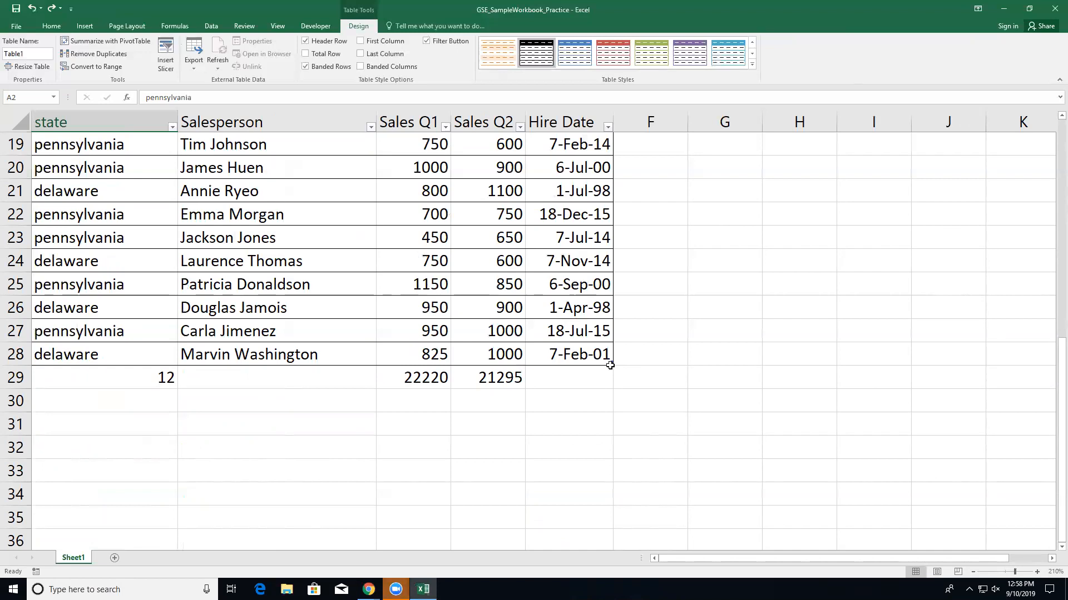
pyautogui.scroll(6, 612, 373)
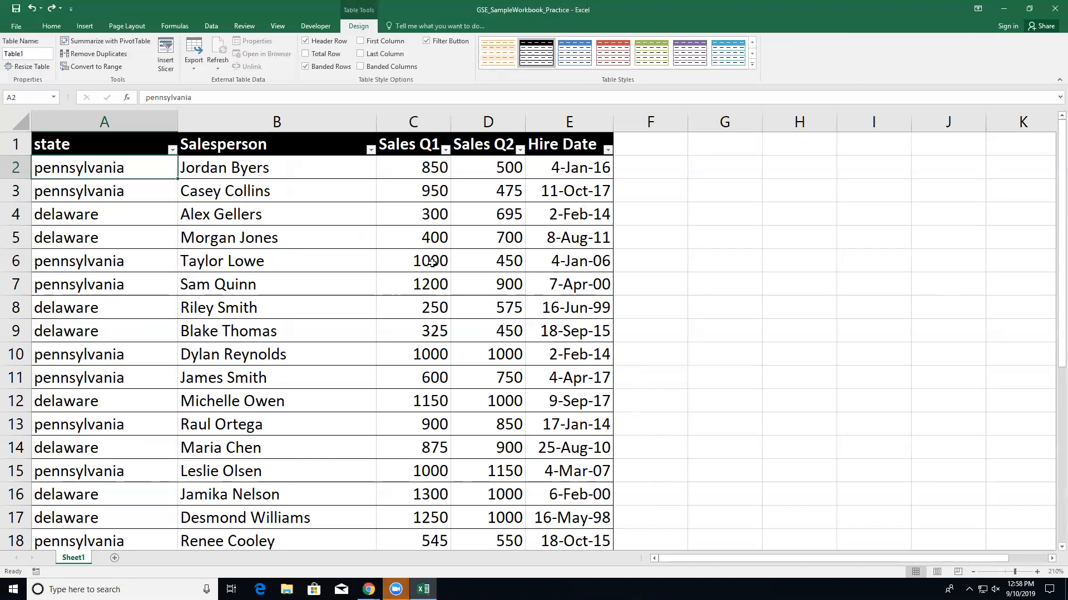
pyautogui.click(278, 26)
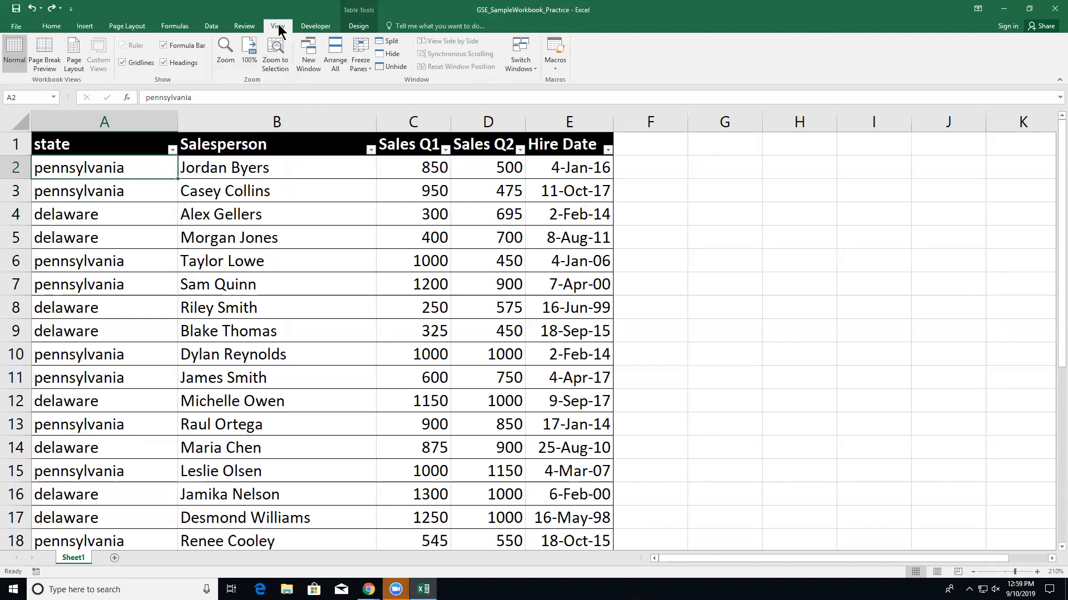
pyautogui.click(361, 68)
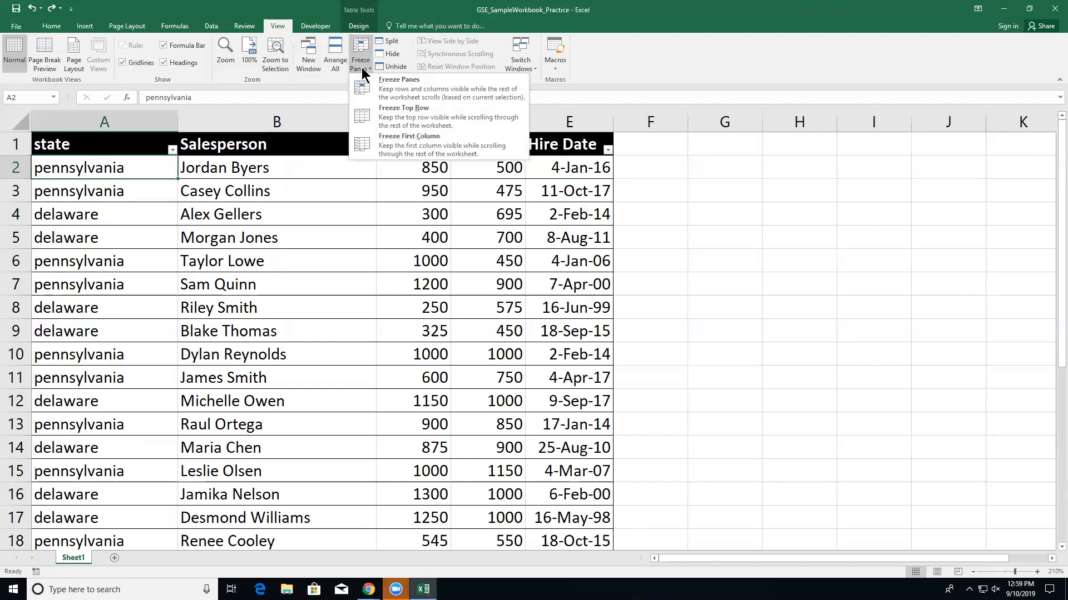
pyautogui.click(385, 94)
pyautogui.scroll(-7, 321, 238)
pyautogui.scroll(-2, 321, 238)
pyautogui.scroll(9, 322, 238)
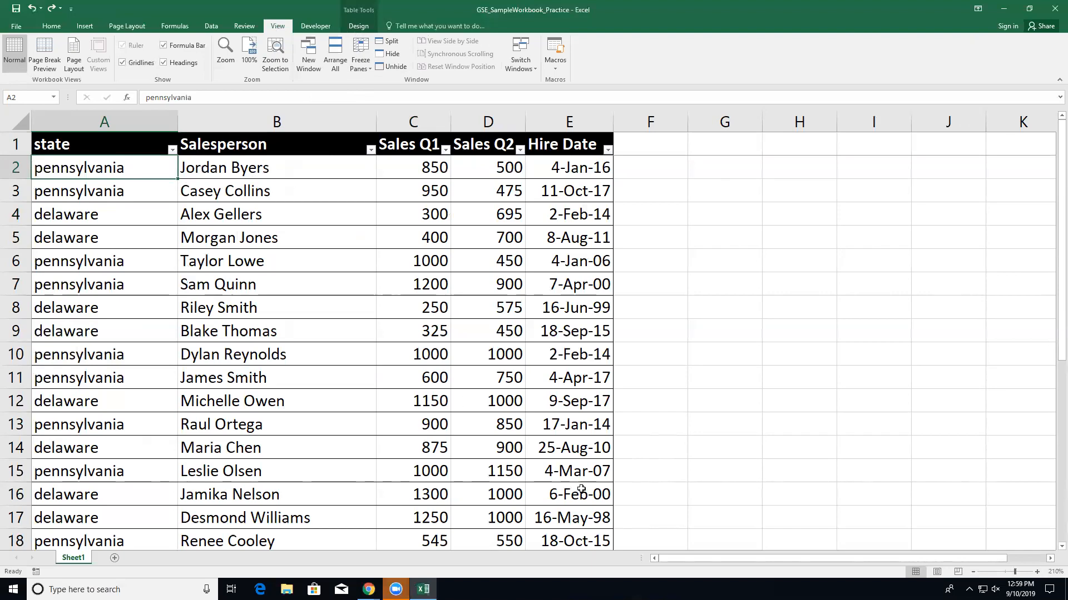
pyautogui.click(1050, 558)
pyautogui.moveTo(1014, 563); pyautogui.dragTo(913, 565)
# Step: Unfreeze the panes and freeze them at cell B2 to keep both the header row and the state column in view
pyautogui.click(221, 162)
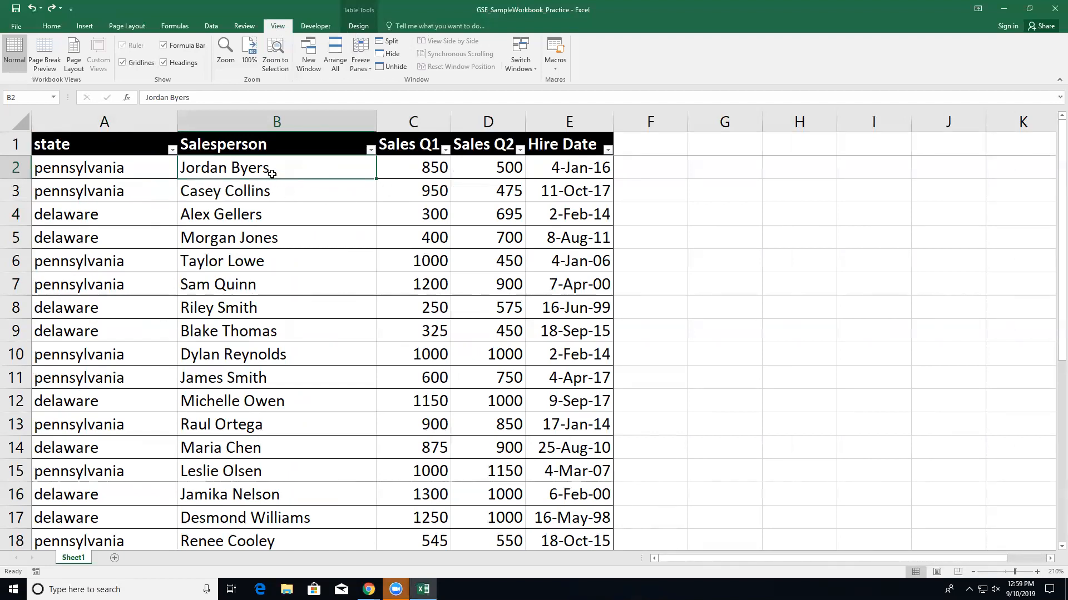
pyautogui.click(361, 66)
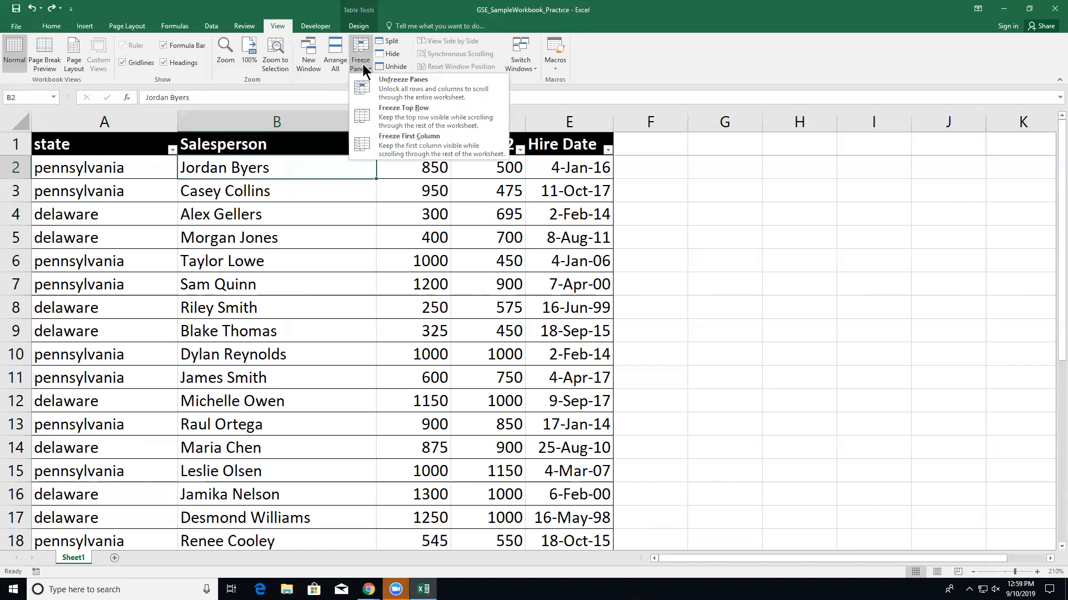
pyautogui.click(398, 89)
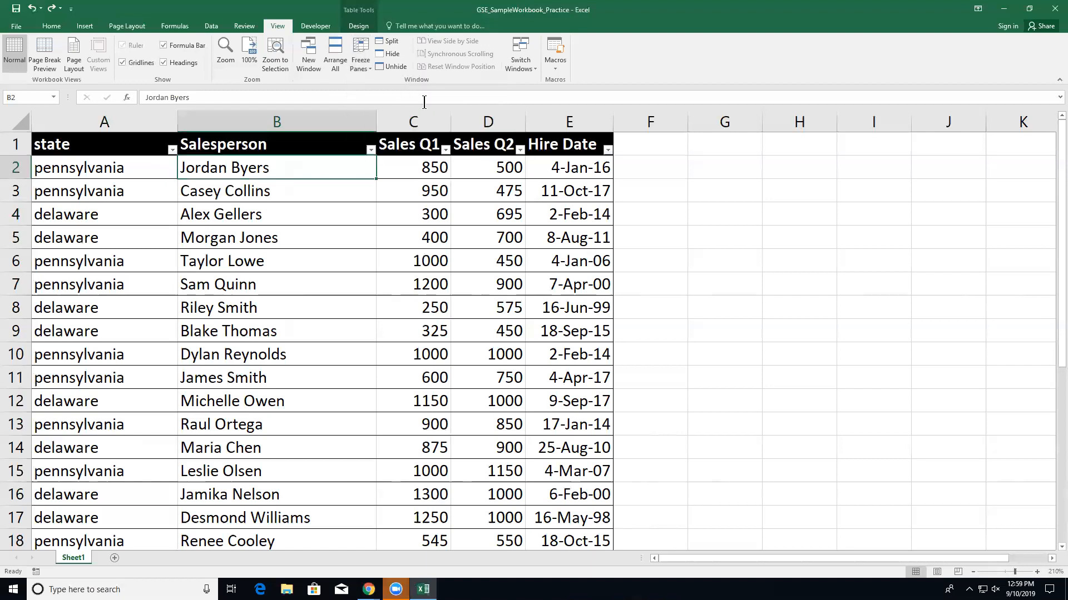
pyautogui.click(362, 67)
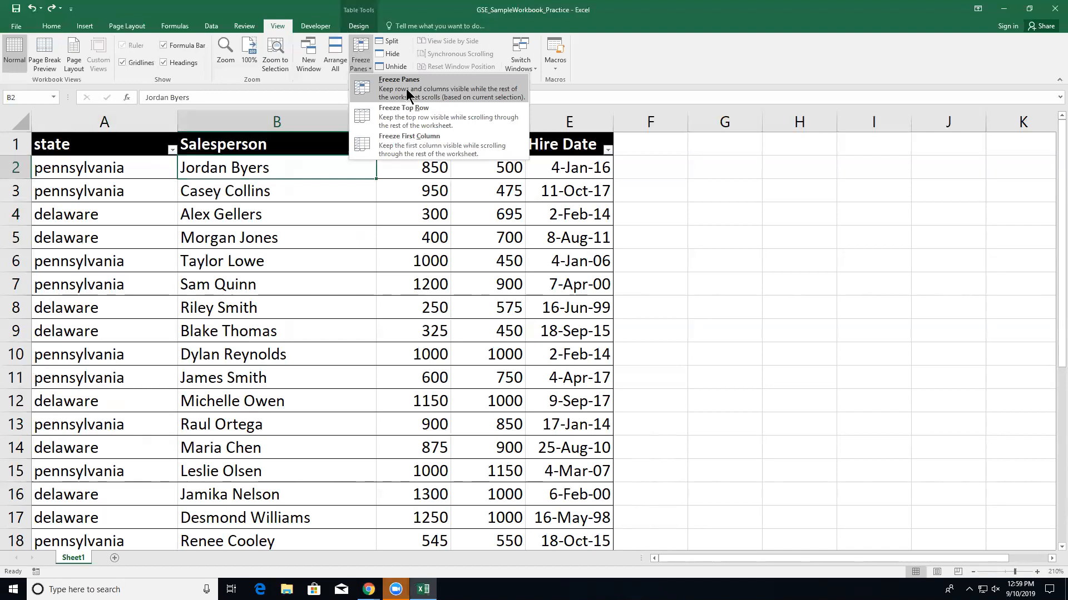
pyautogui.click(406, 88)
pyautogui.scroll(-2, 330, 277)
pyautogui.scroll(-5, 329, 278)
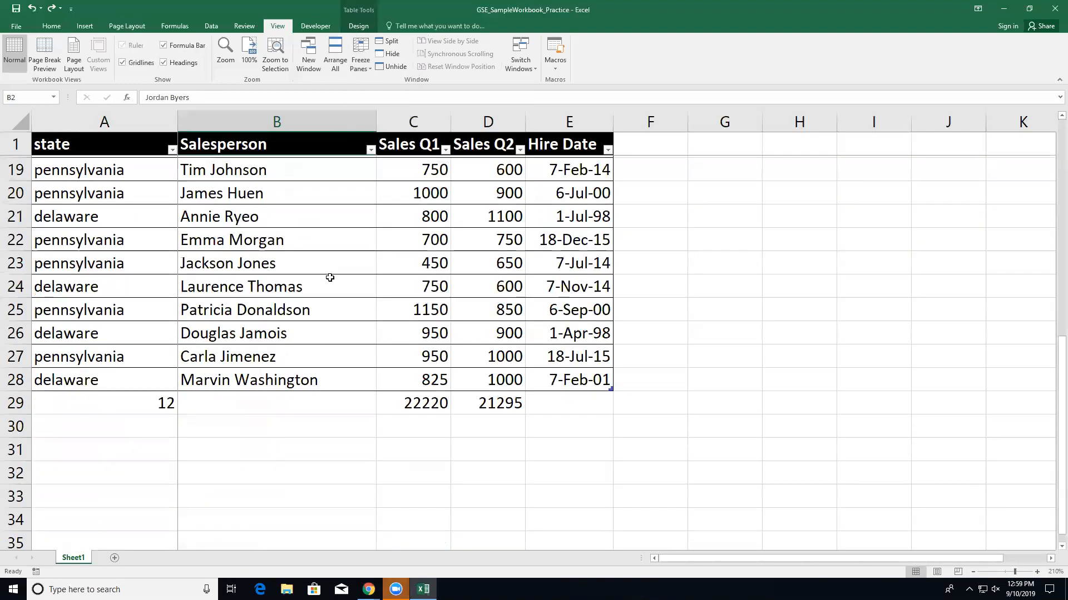
# Step: Check that the header row and state column stay in view across the sheet's far columns
pyautogui.scroll(6, 330, 277)
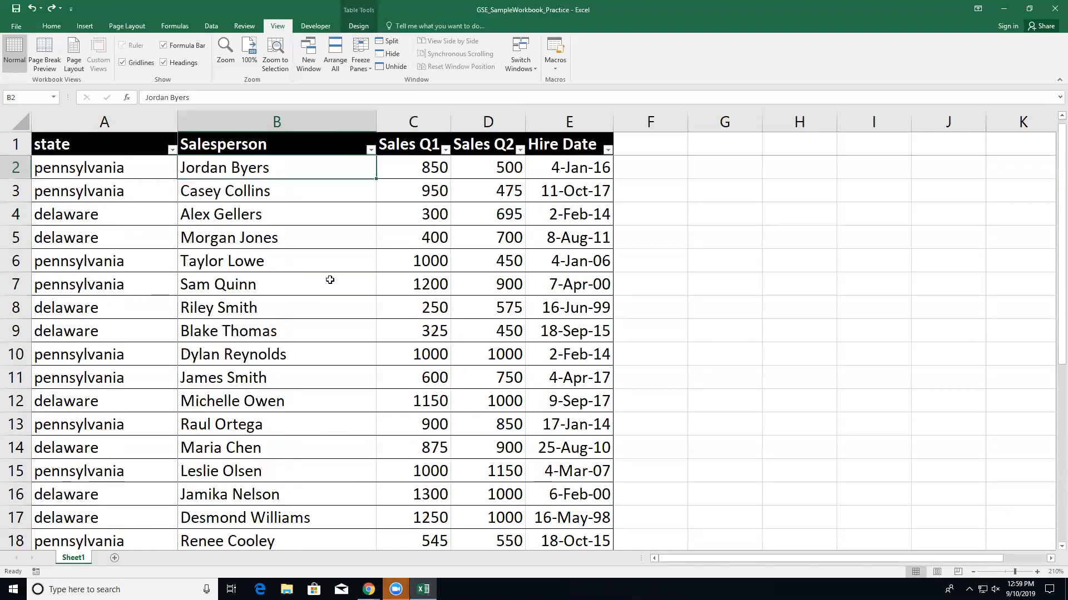
pyautogui.click(1050, 559)
pyautogui.click(1050, 559)
pyautogui.click(1050, 559)
pyautogui.click(1050, 559)
pyautogui.click(1050, 559)
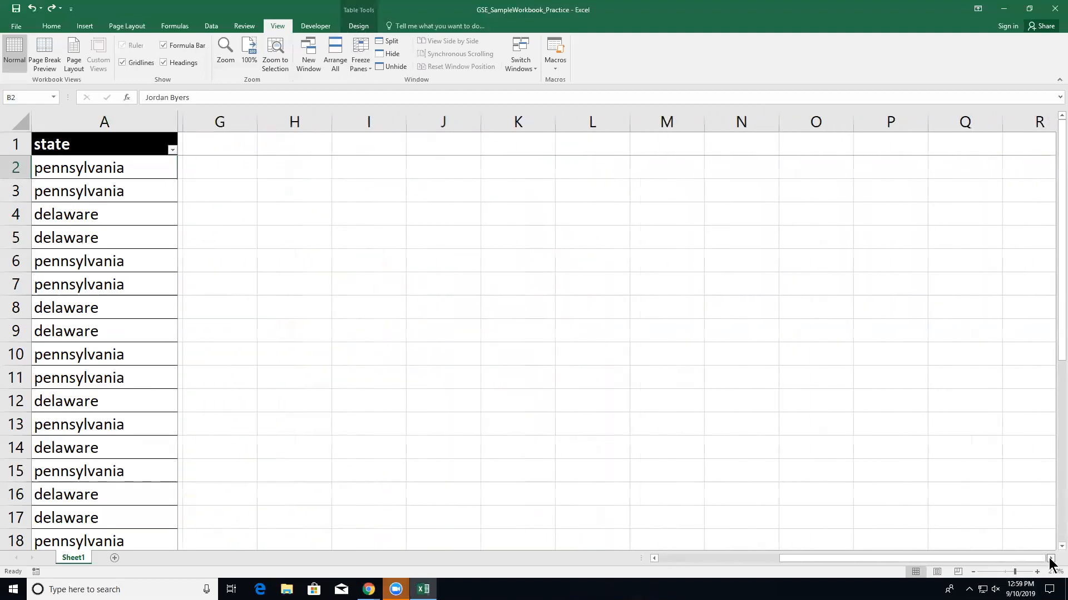
pyautogui.moveTo(993, 559); pyautogui.dragTo(793, 563)
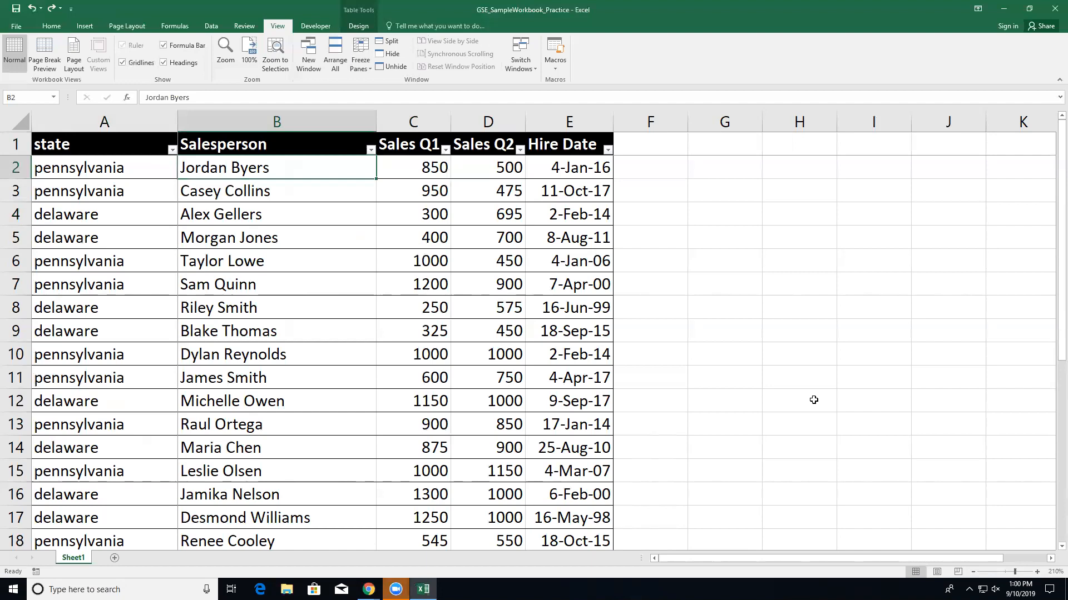
# Step: Add a new worksheet named SheetA and return to Sheet1
pyautogui.click(114, 559)
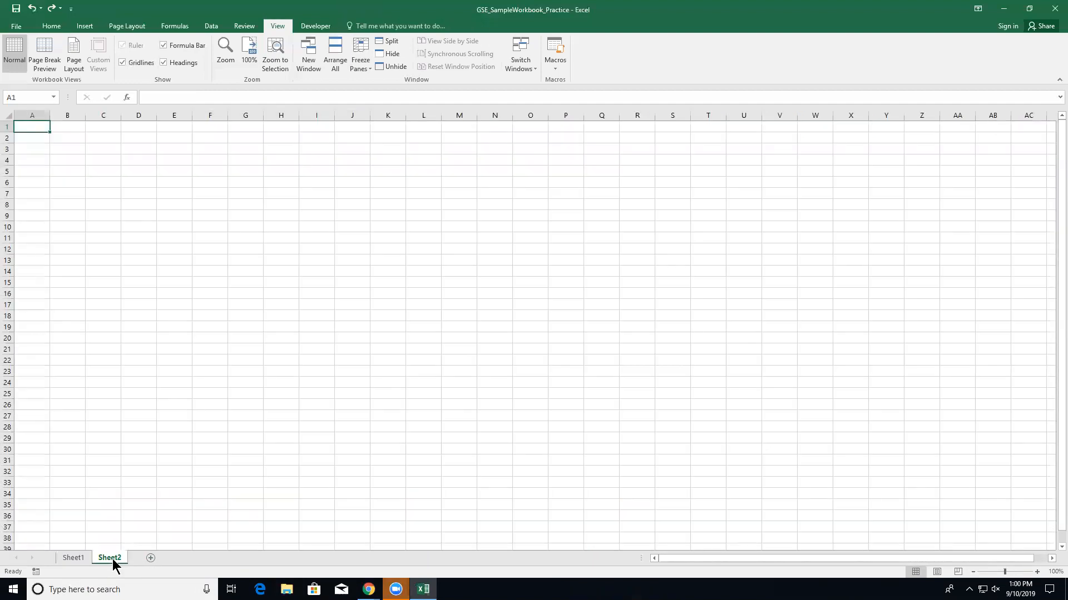
pyautogui.rightClick(112, 559)
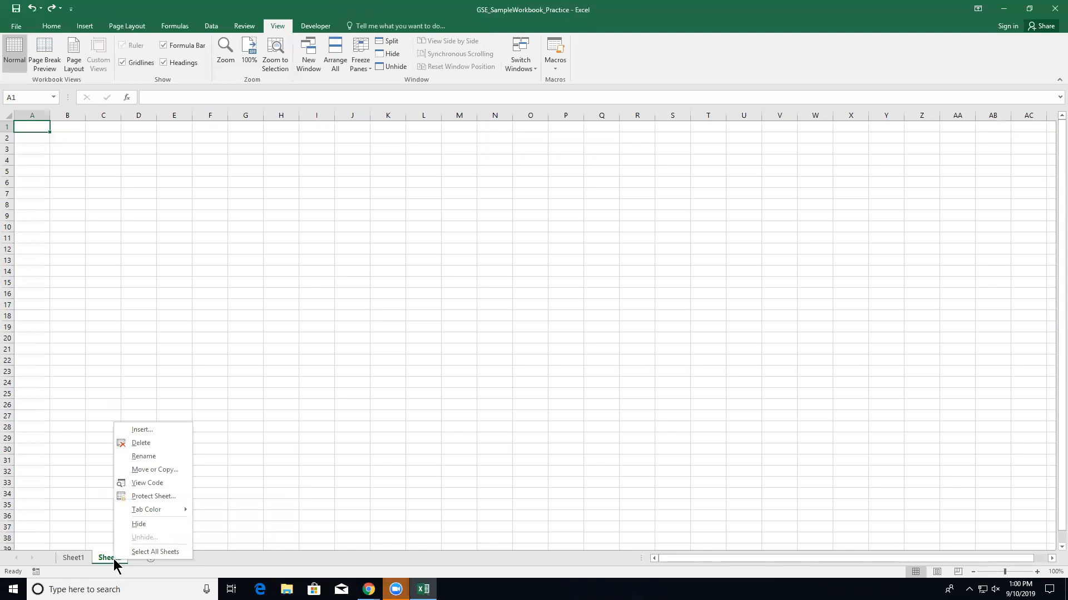
pyautogui.click(145, 457)
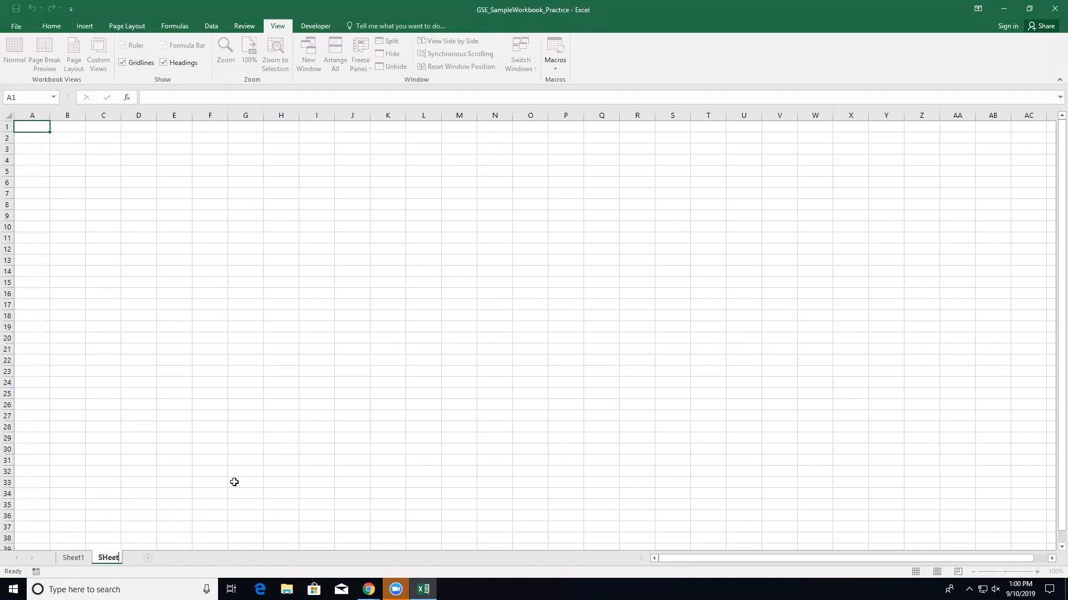
pyautogui.write('SheetA')
pyautogui.press('Return')
pyautogui.click(80, 562)
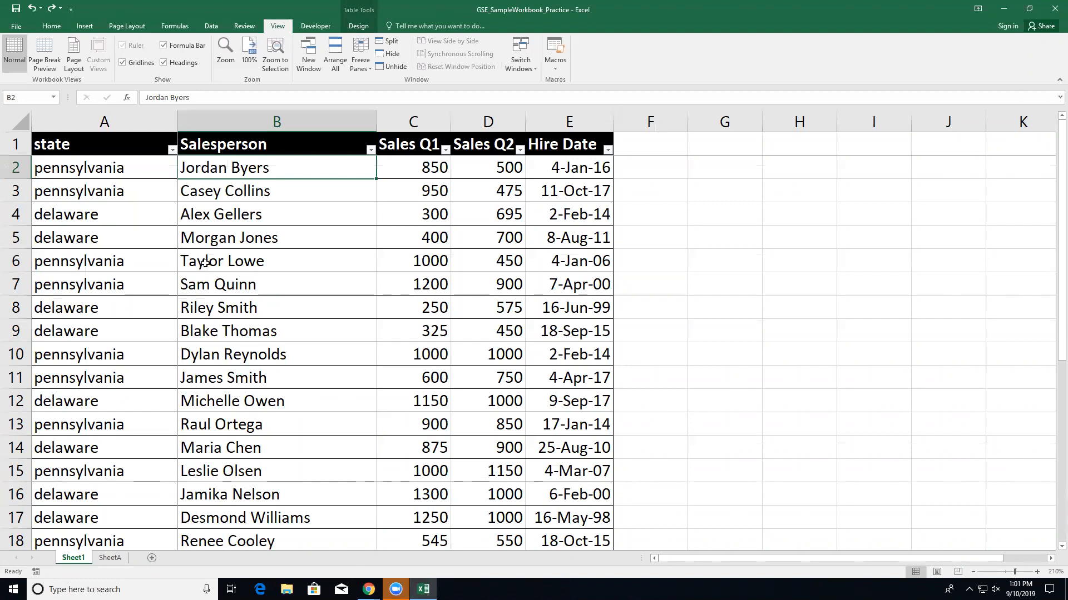
# Step: Insert two blank columns between the Salesperson and Sales Q1 columns
pyautogui.click(96, 167)
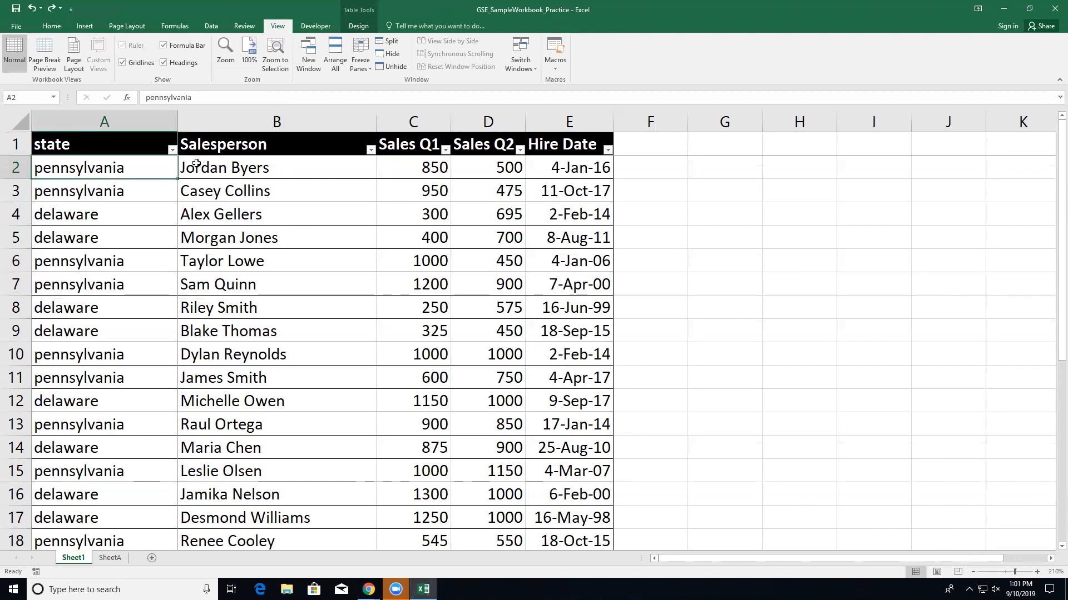
pyautogui.click(205, 26)
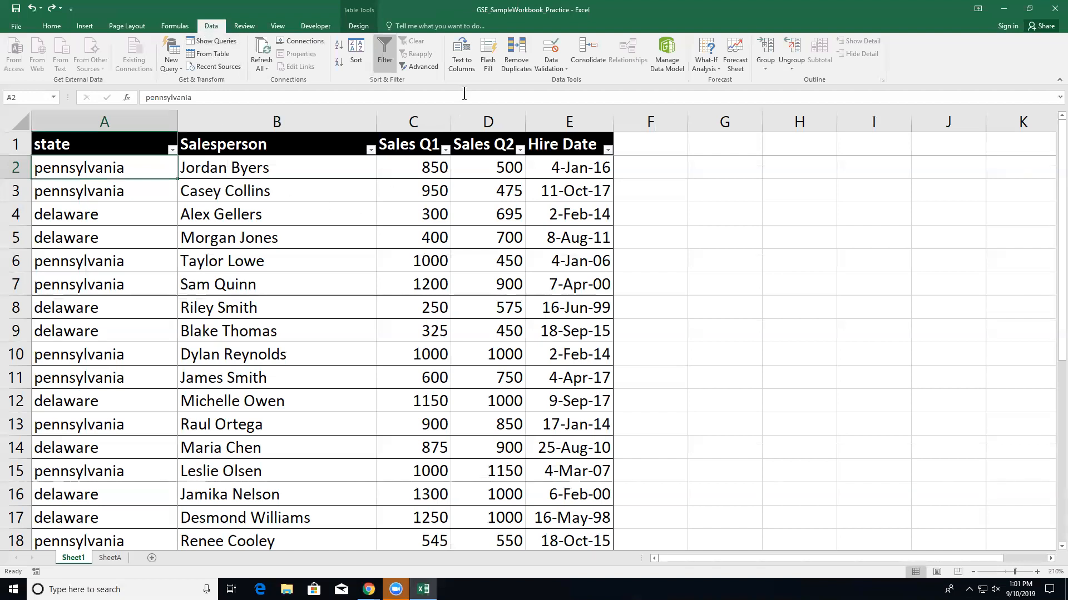
pyautogui.click(415, 122)
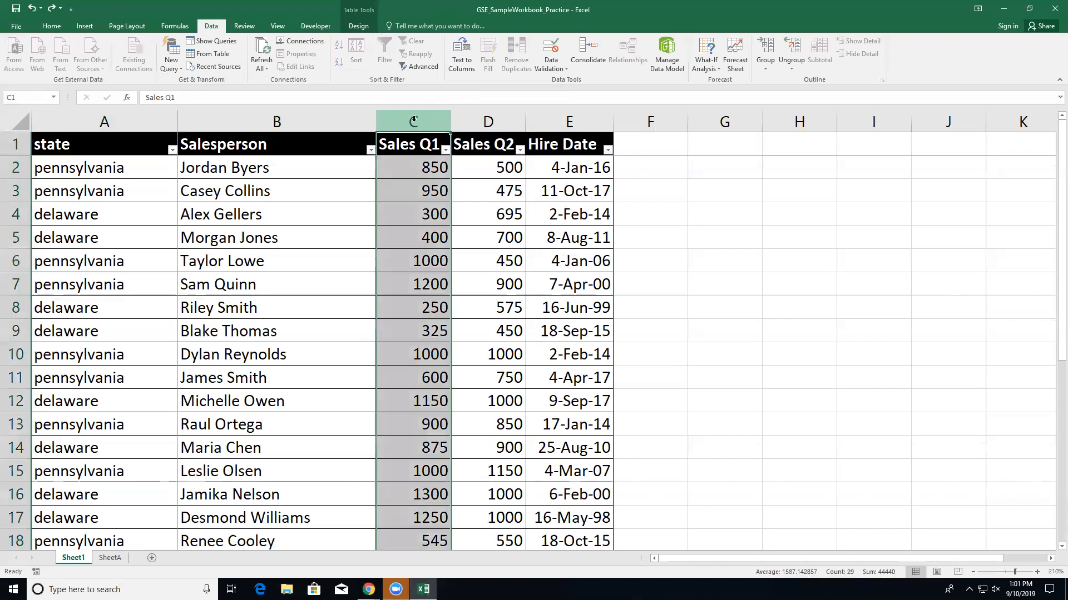
pyautogui.rightClick(416, 126)
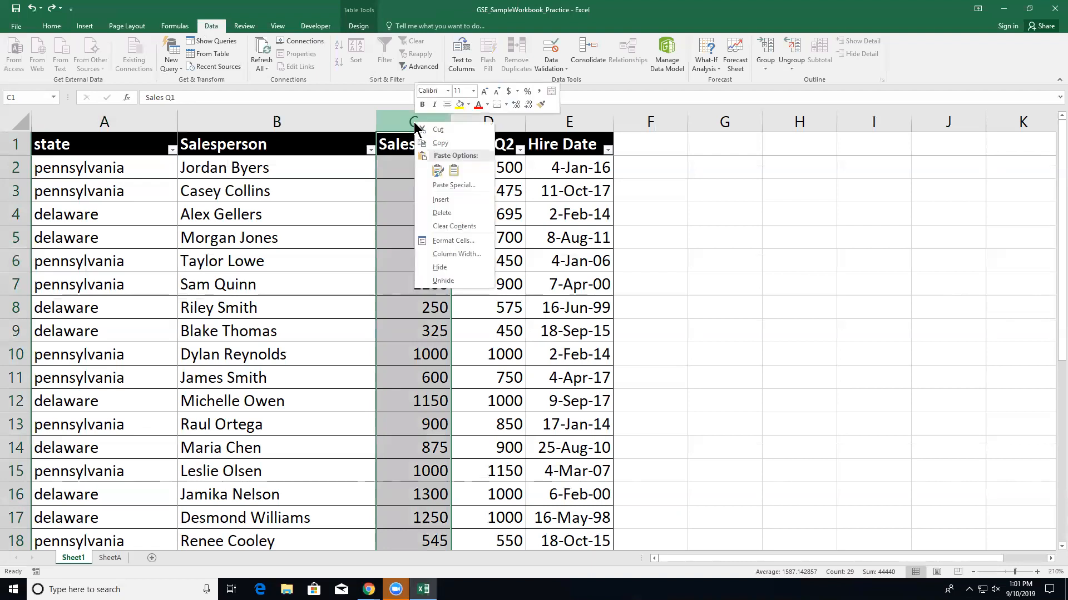
pyautogui.click(463, 203)
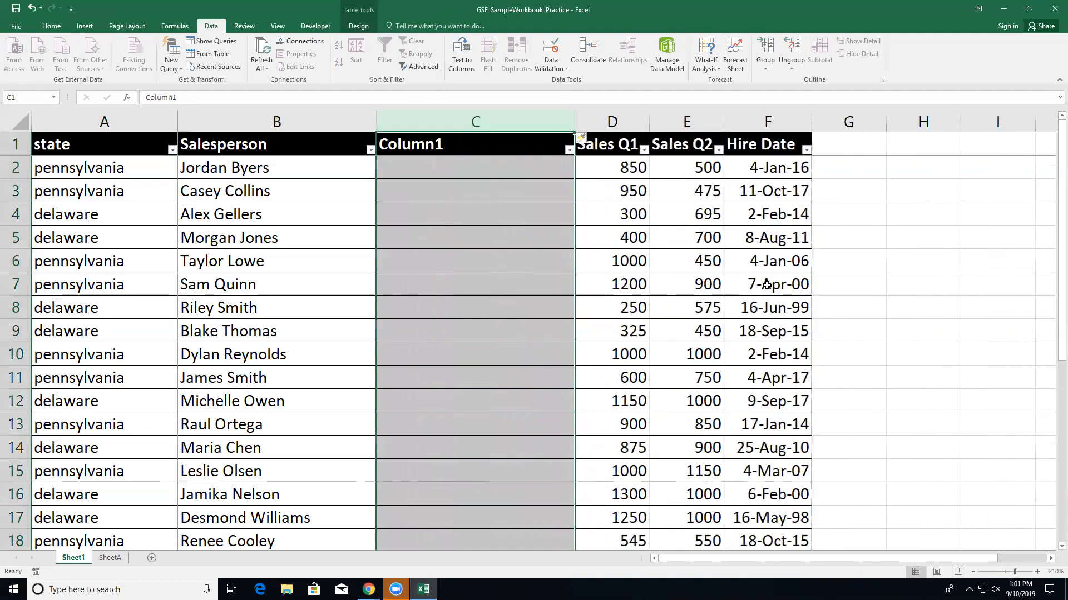
pyautogui.rightClick(482, 120)
pyautogui.click(511, 200)
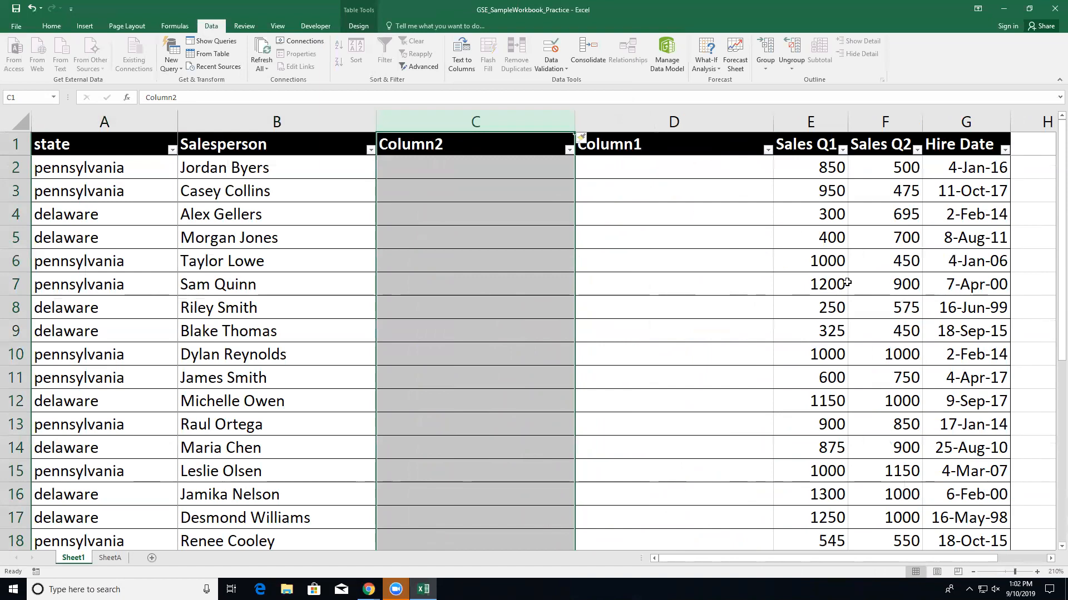
# Step: Split the Salesperson column with Text to Columns as delimited data, adding Space as a delimiter and keeping the General format and destination $B$1
pyautogui.click(247, 121)
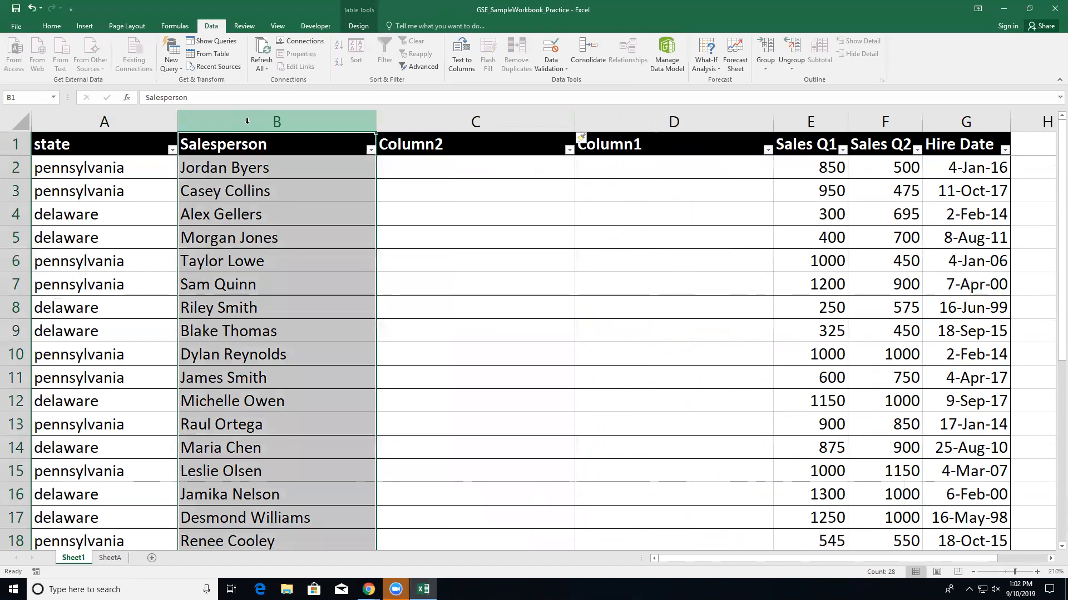
pyautogui.click(466, 68)
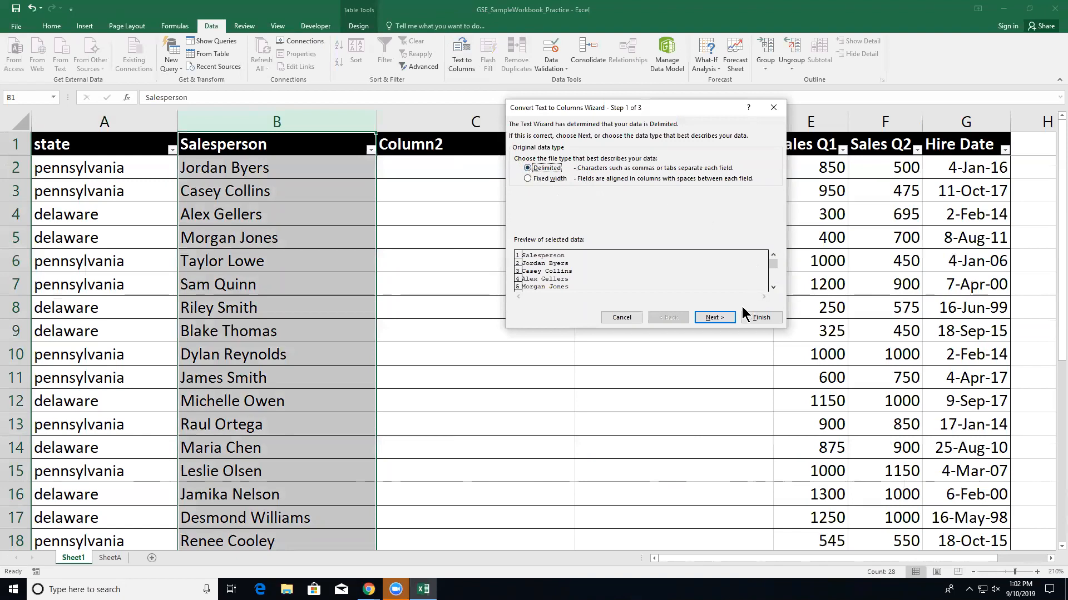
pyautogui.click(728, 318)
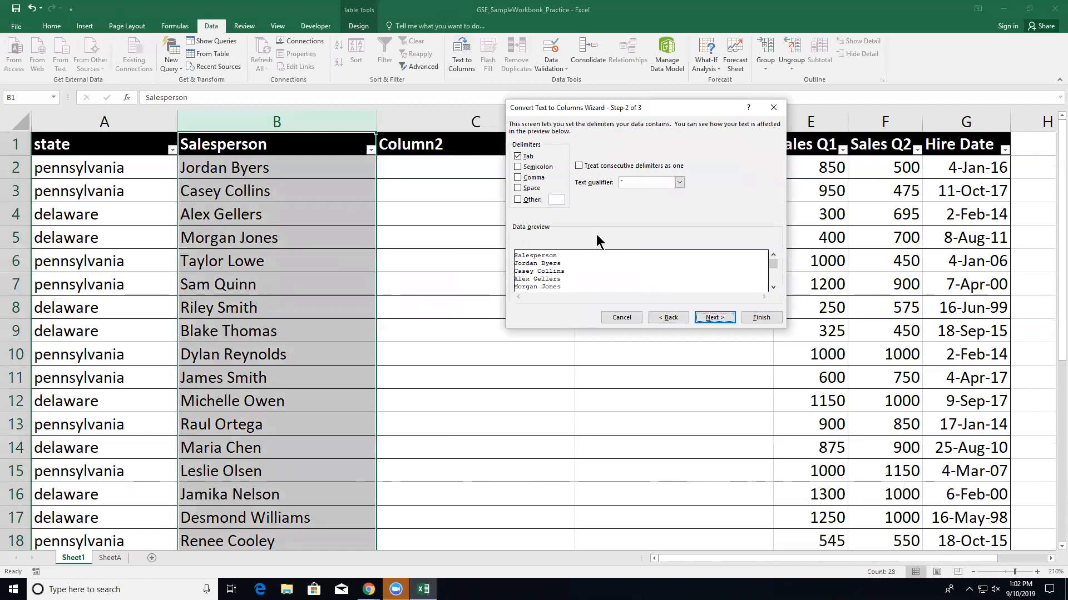
pyautogui.click(517, 189)
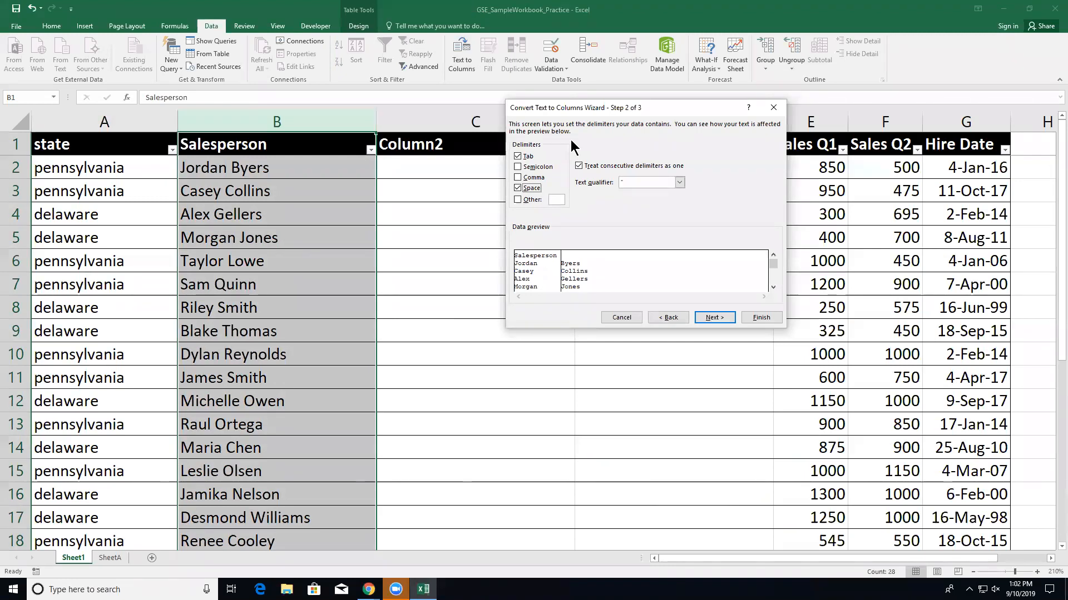
pyautogui.click(517, 200)
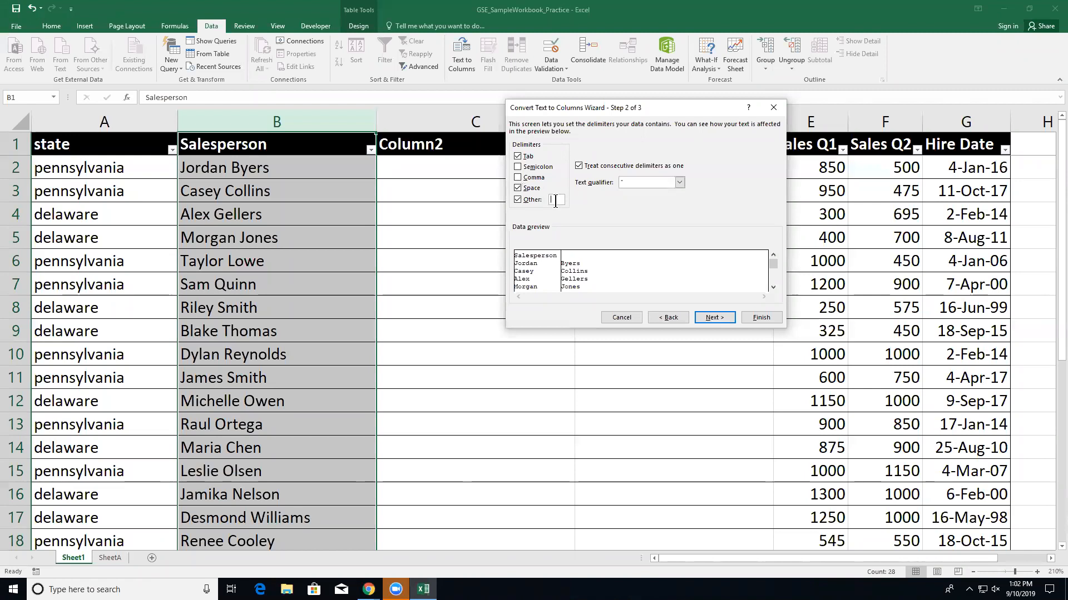
pyautogui.click(518, 200)
pyautogui.click(723, 317)
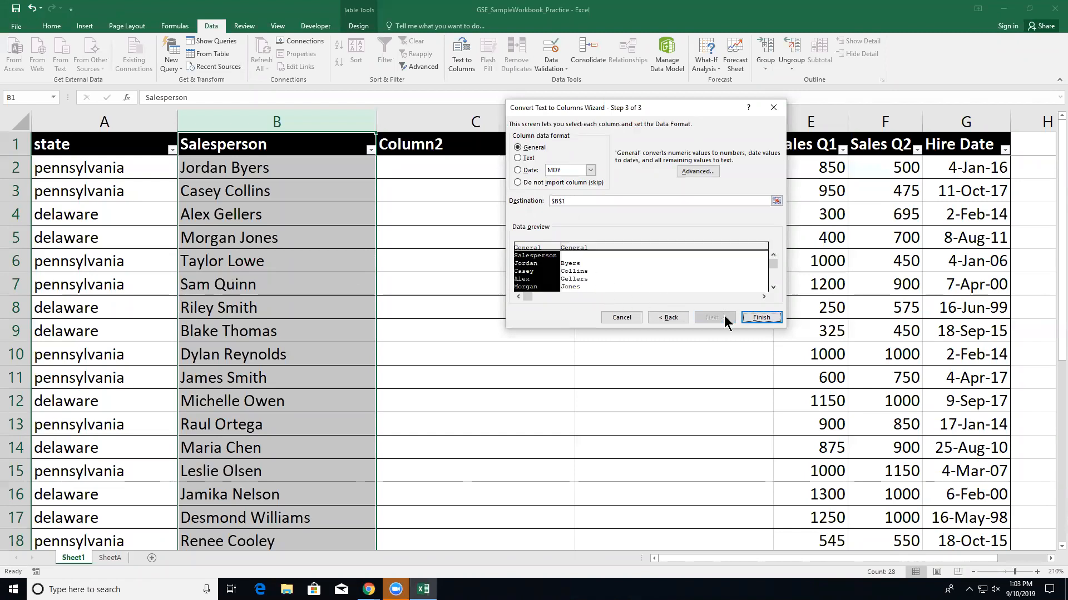
pyautogui.click(761, 318)
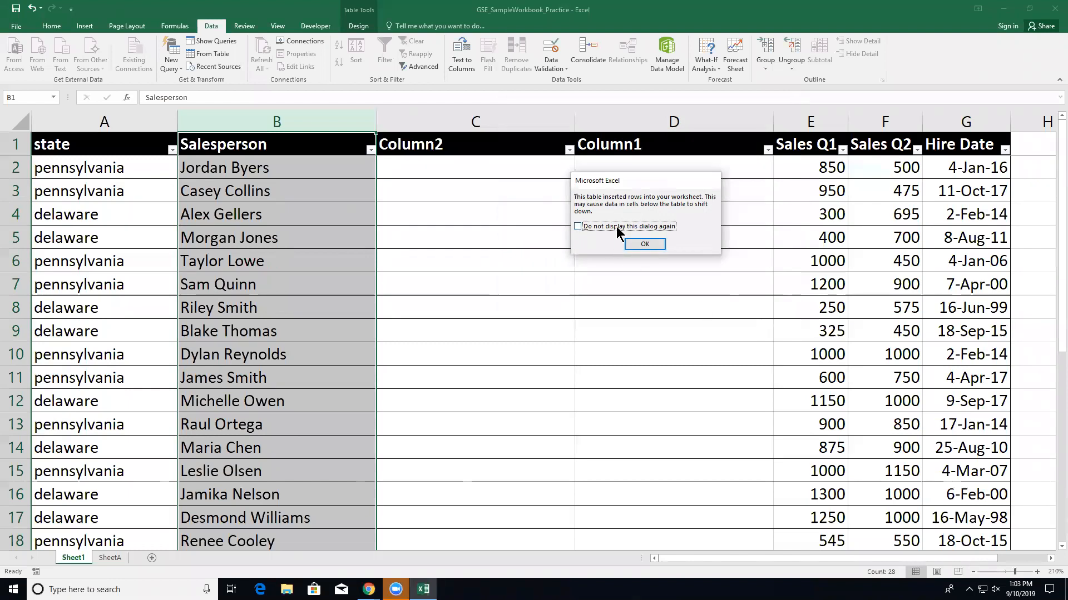
pyautogui.click(645, 244)
pyautogui.click(505, 325)
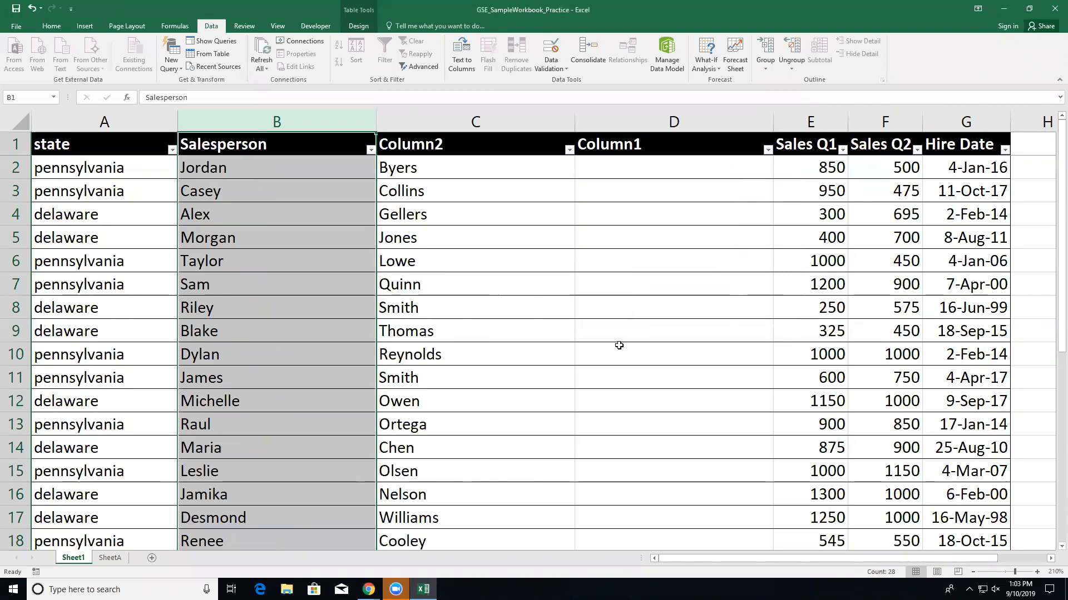
# Step: Delete the empty Column1 column between Column2 and Sales Q1
pyautogui.click(673, 123)
pyautogui.rightClick(673, 124)
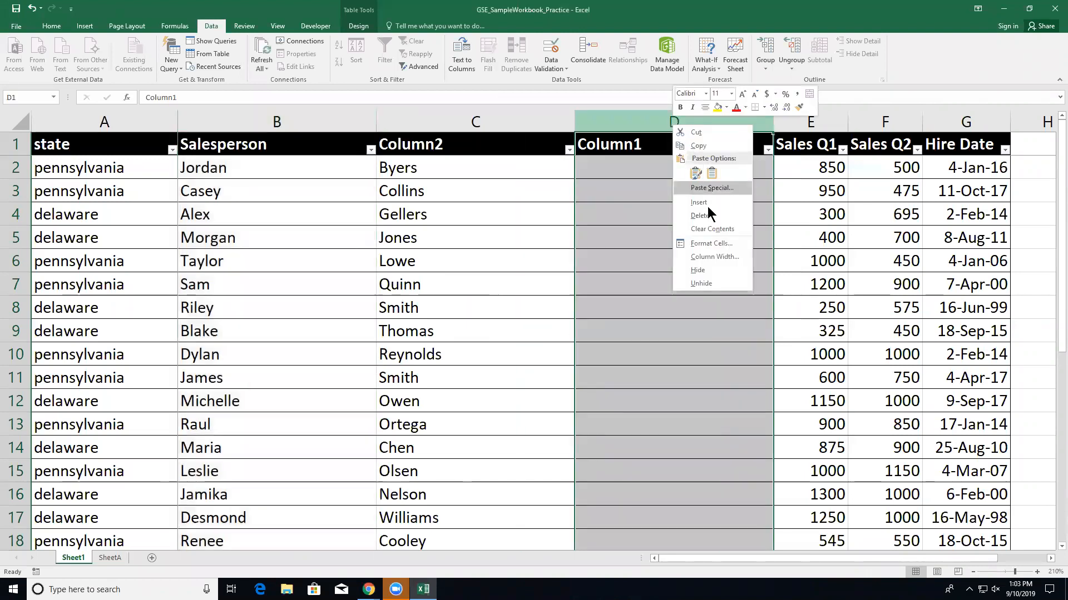
pyautogui.click(702, 217)
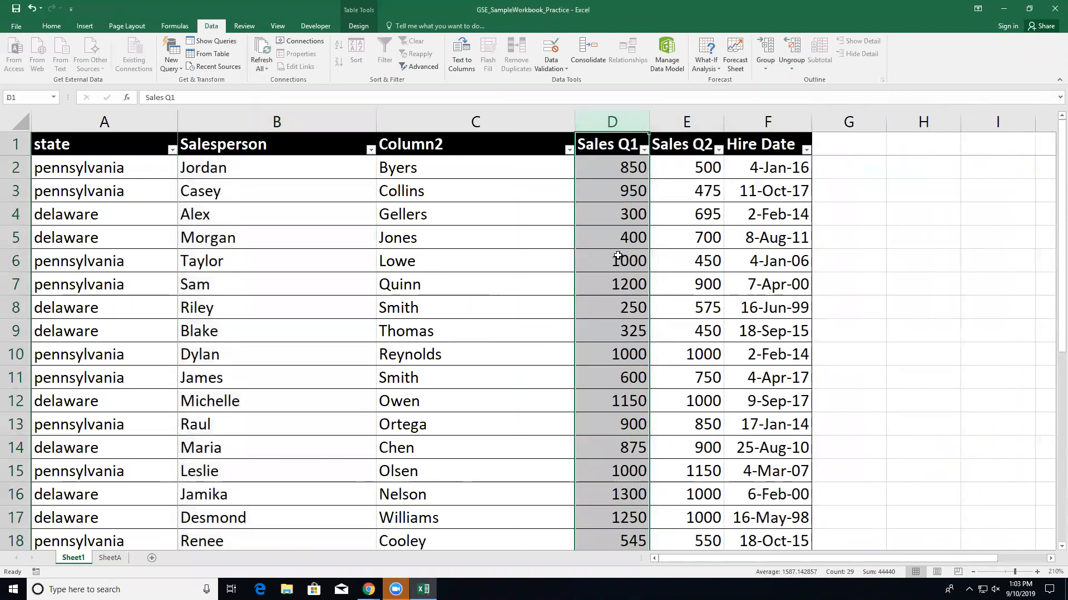
# Step: Sort the table by the last names in Column2 from A to Z
pyautogui.click(569, 150)
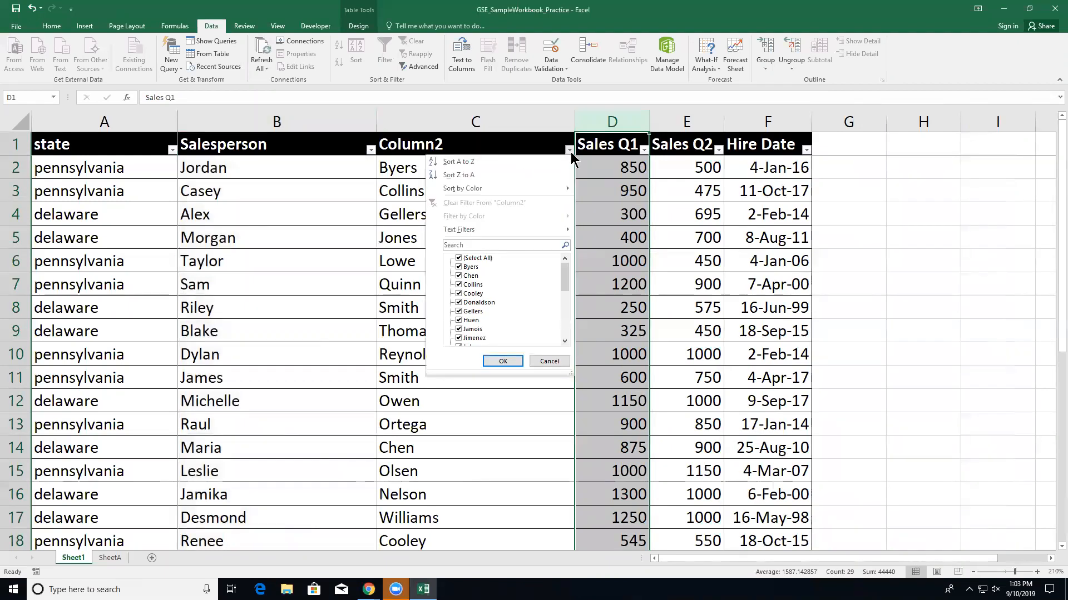
pyautogui.click(536, 146)
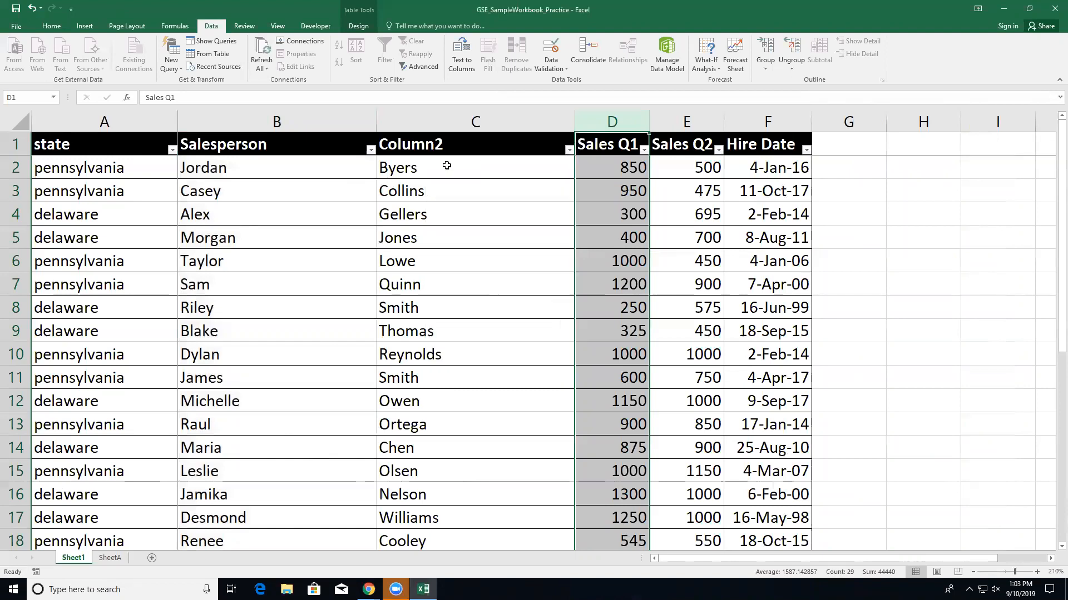
pyautogui.click(553, 153)
pyautogui.click(570, 150)
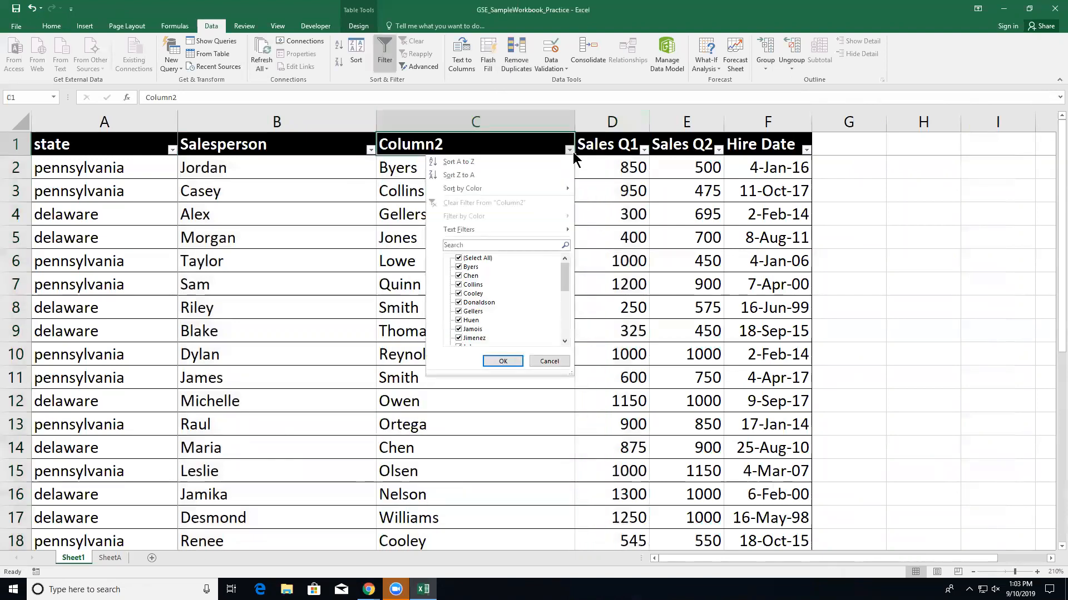
pyautogui.click(500, 161)
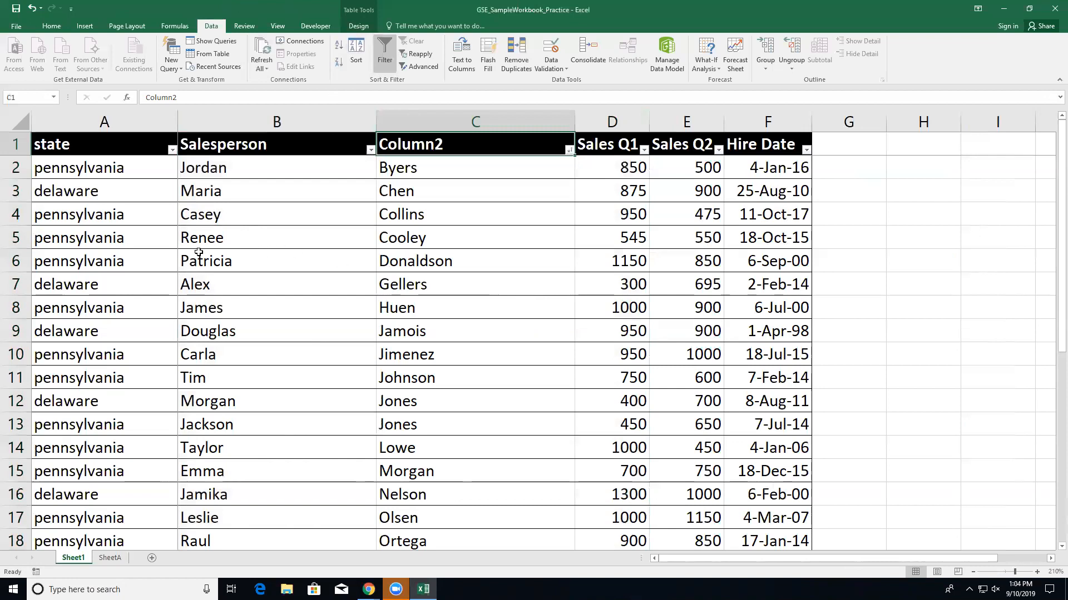
# Step: Select the whole sales table, including its header row, and clear the conditional formatting rules from this table
pyautogui.click(95, 149)
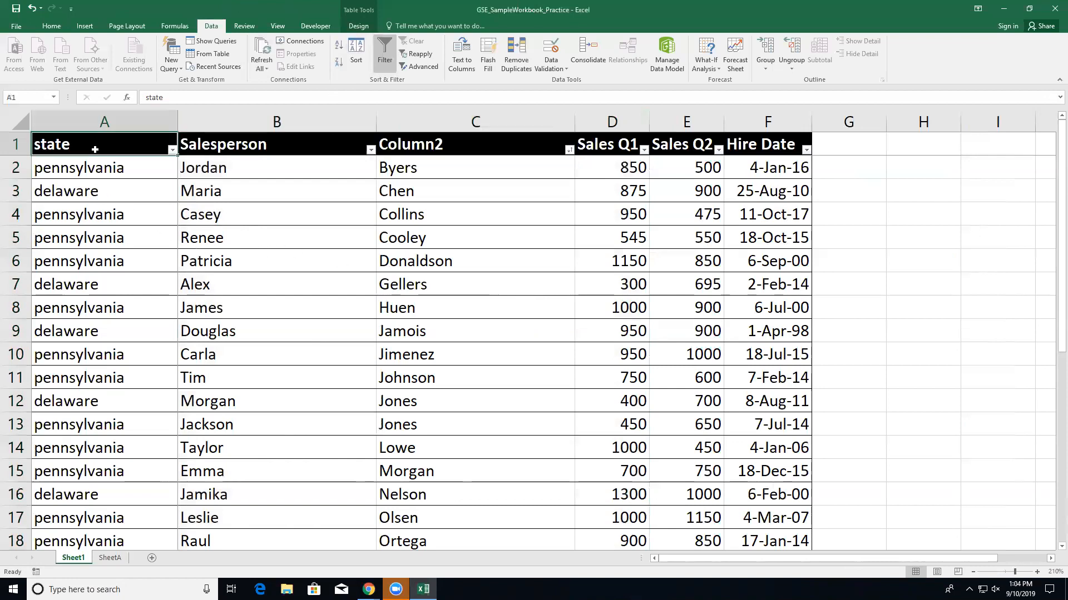
pyautogui.click(55, 28)
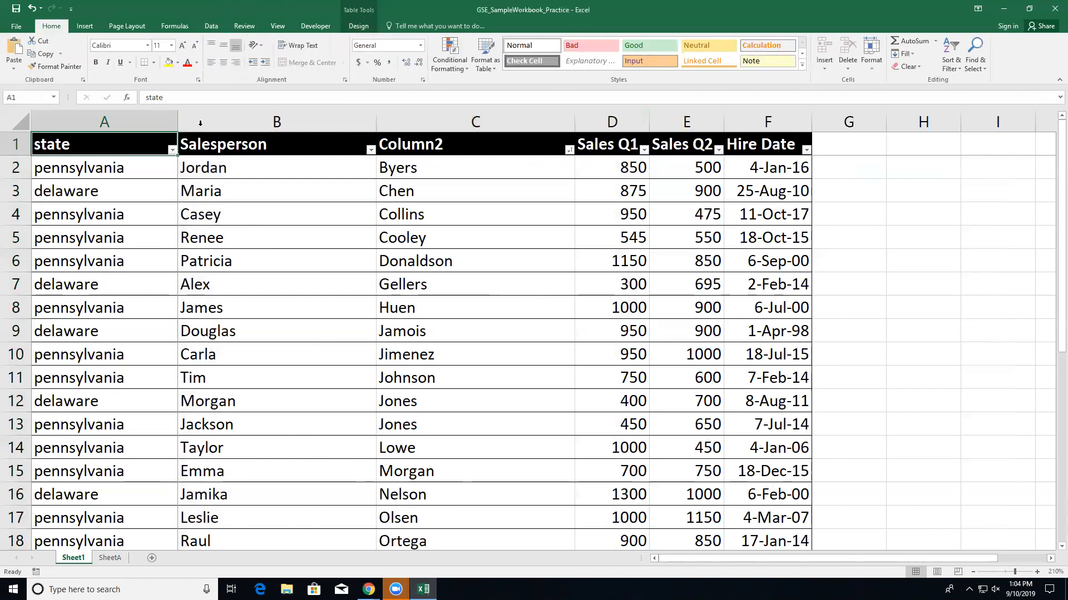
pyautogui.click(486, 66)
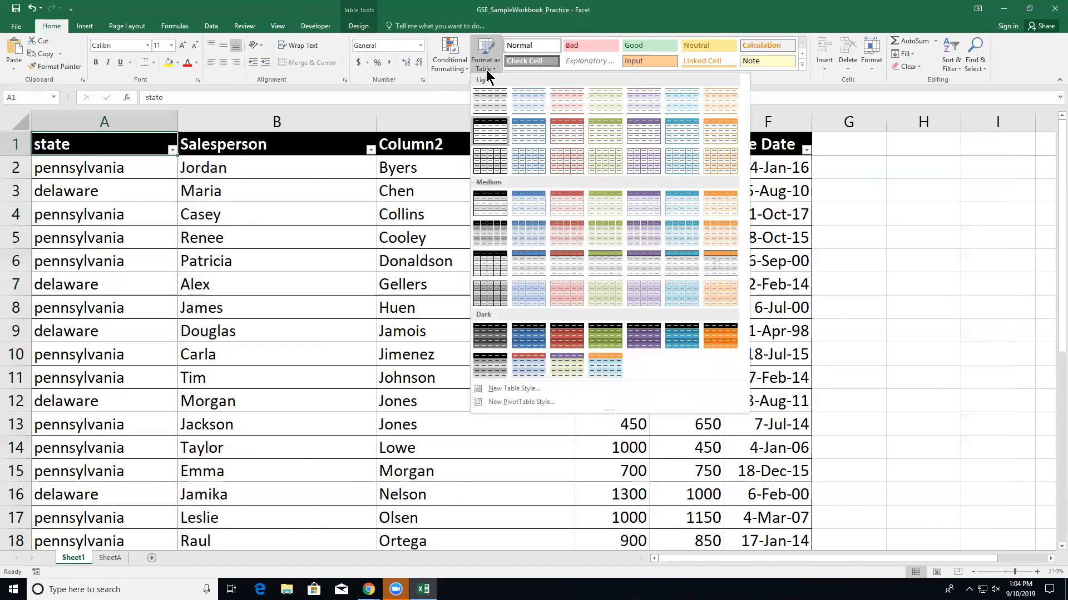
pyautogui.click(486, 65)
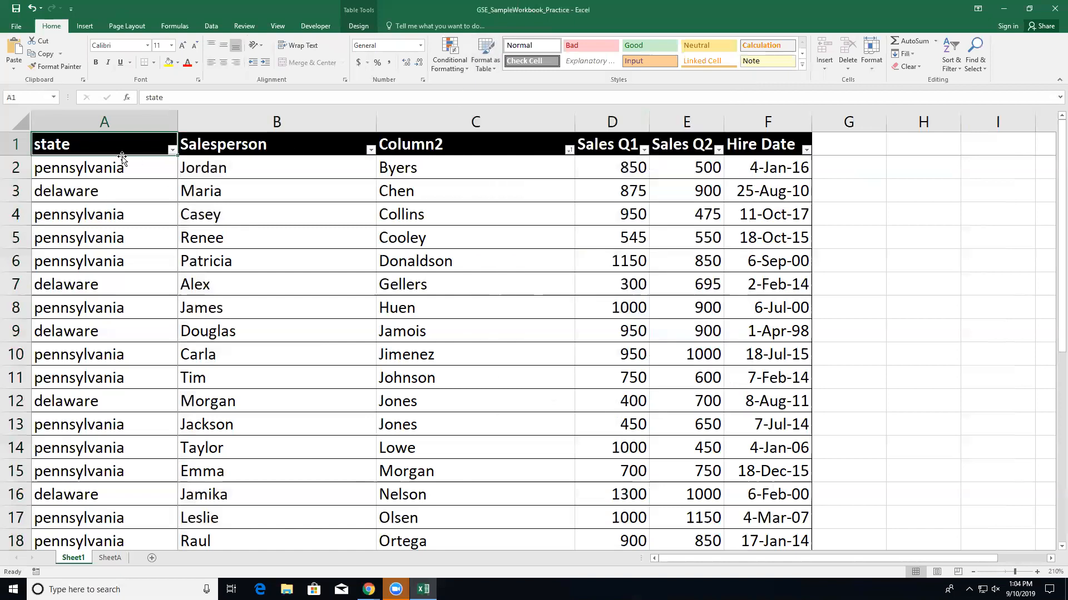
pyautogui.moveTo(611, 305); pyautogui.dragTo(774, 489)
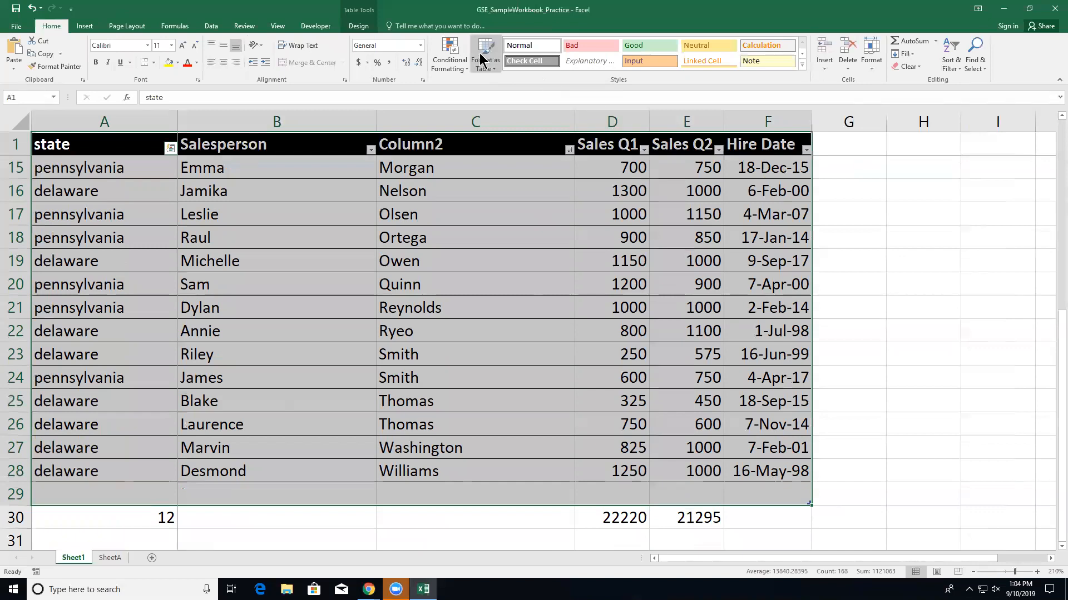
pyautogui.click(483, 65)
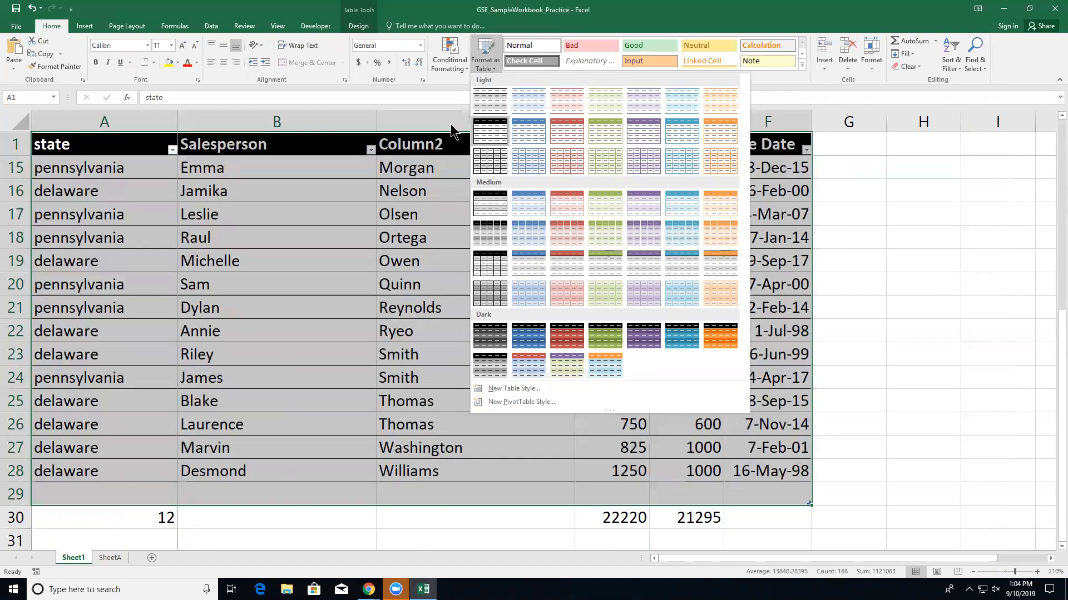
pyautogui.click(454, 69)
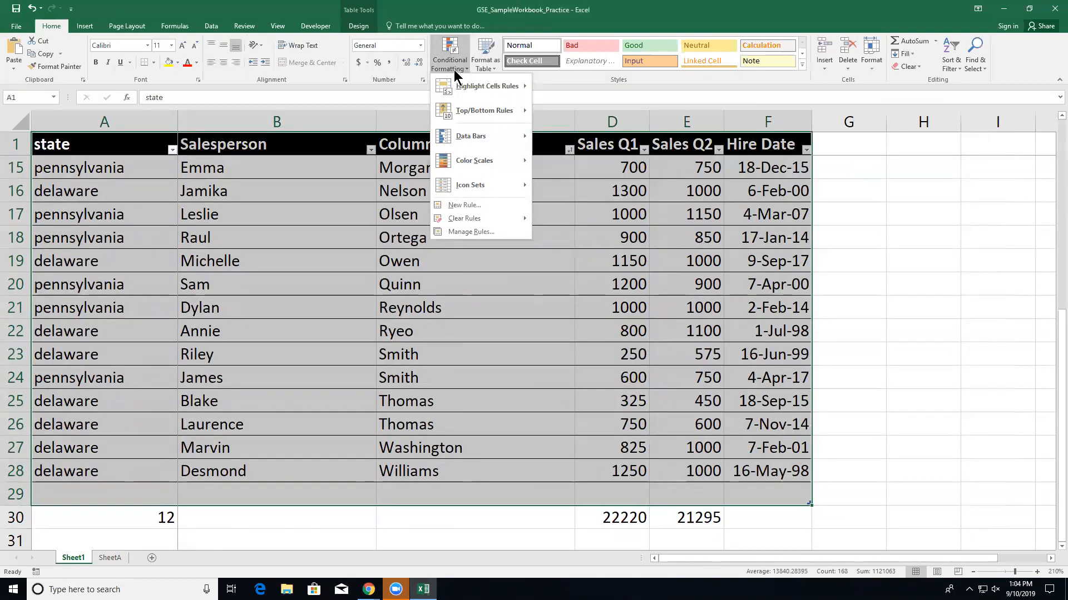
pyautogui.moveTo(487, 222)
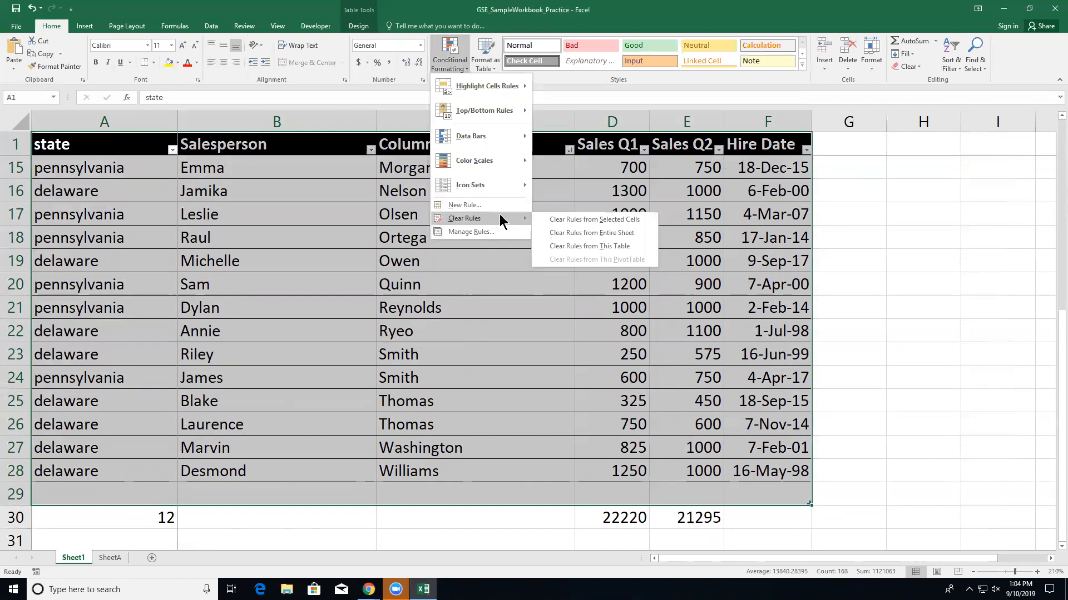
pyautogui.click(573, 247)
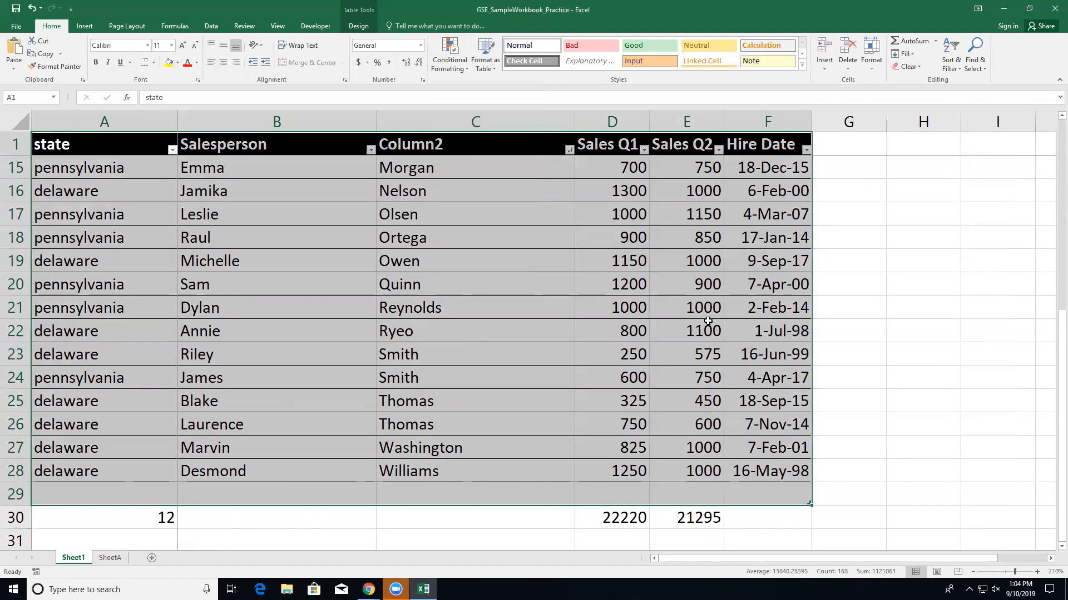
# Step: Select the table from A1 through its last row and insert the recommended Clustered Column chart
pyautogui.scroll(5, 706, 317)
pyautogui.click(56, 154)
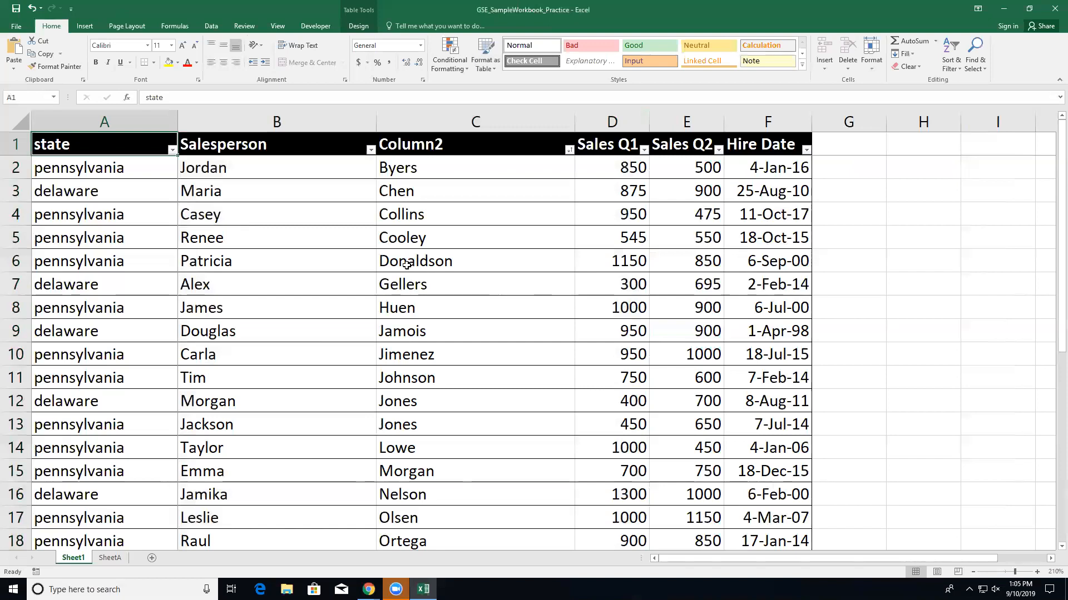
pyautogui.scroll(-5, 570, 333)
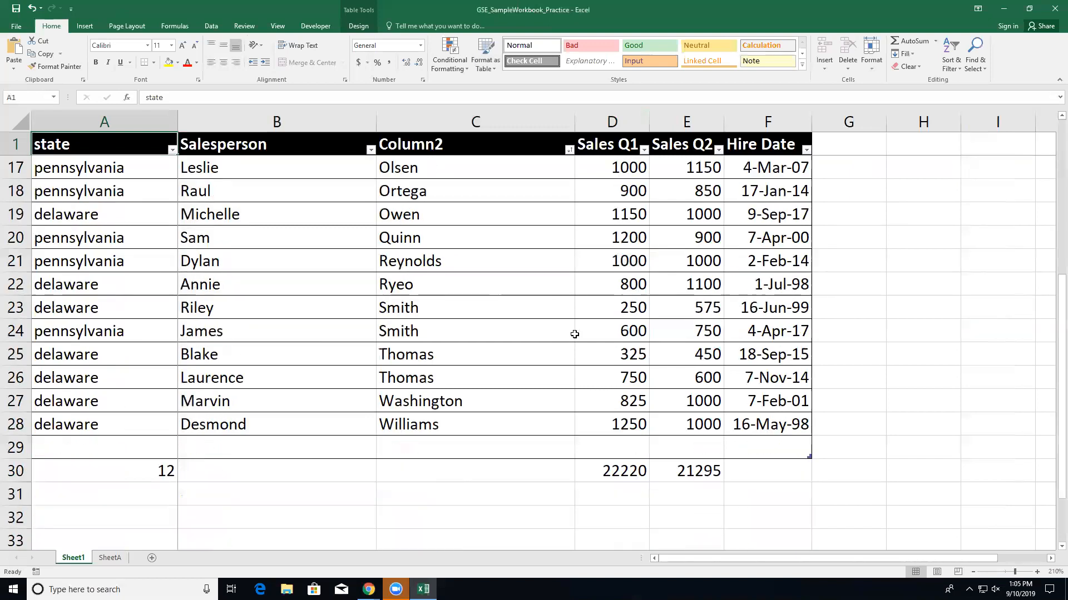
pyautogui.keyDown('shift'); pyautogui.click(800, 432); pyautogui.keyUp('shift')
pyautogui.scroll(5, 556, 306)
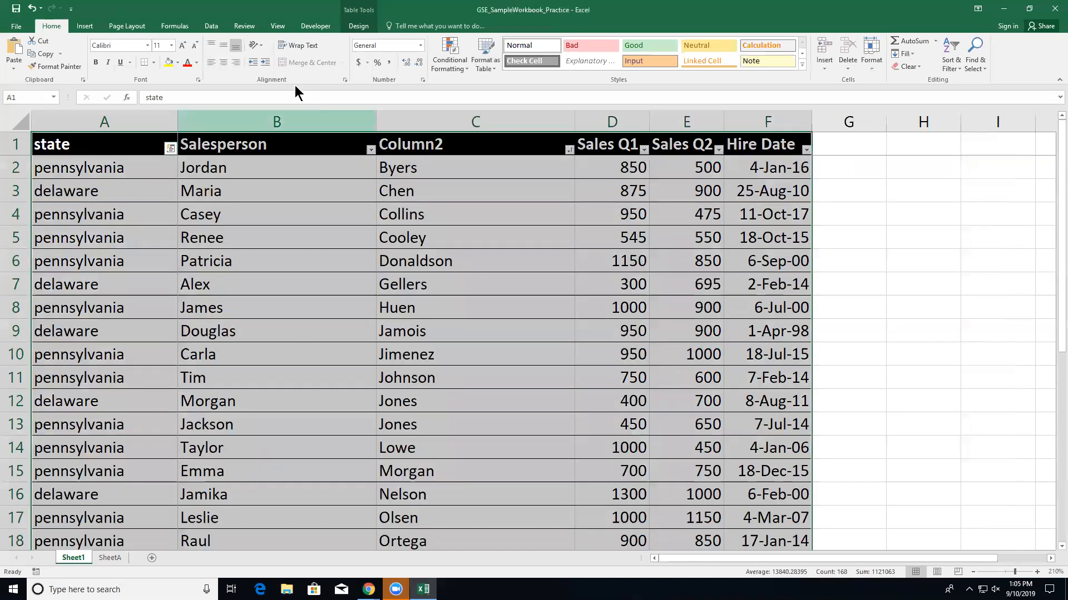
pyautogui.click(84, 26)
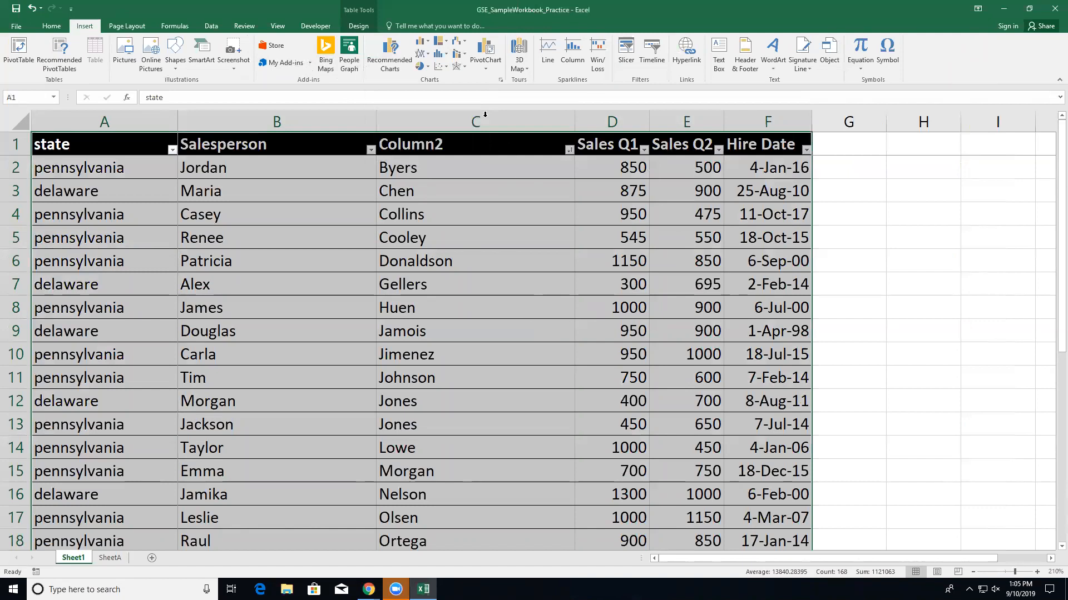
pyautogui.click(394, 67)
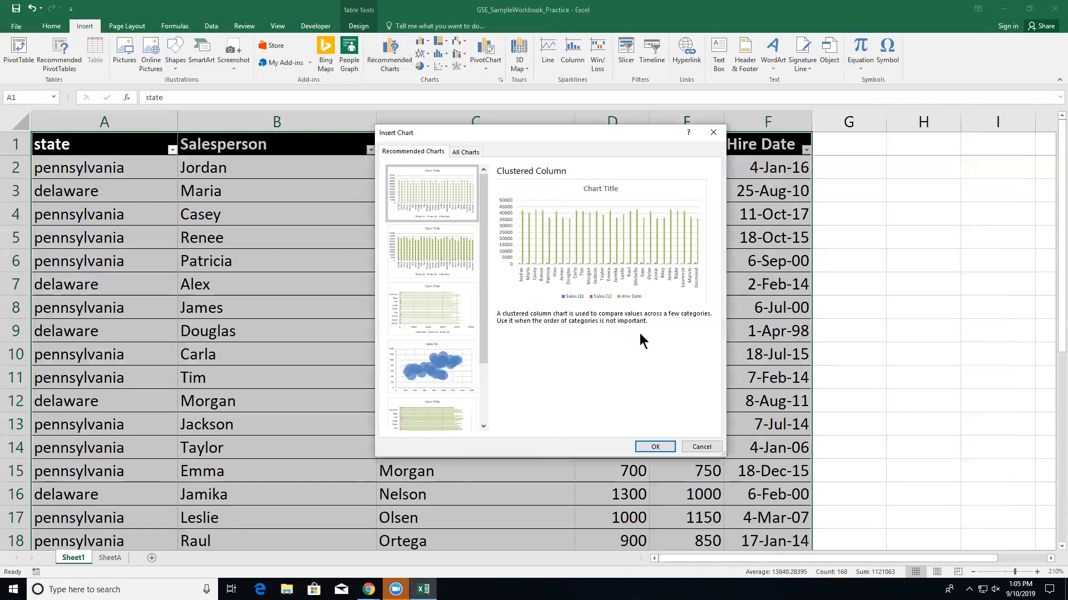
pyautogui.click(701, 448)
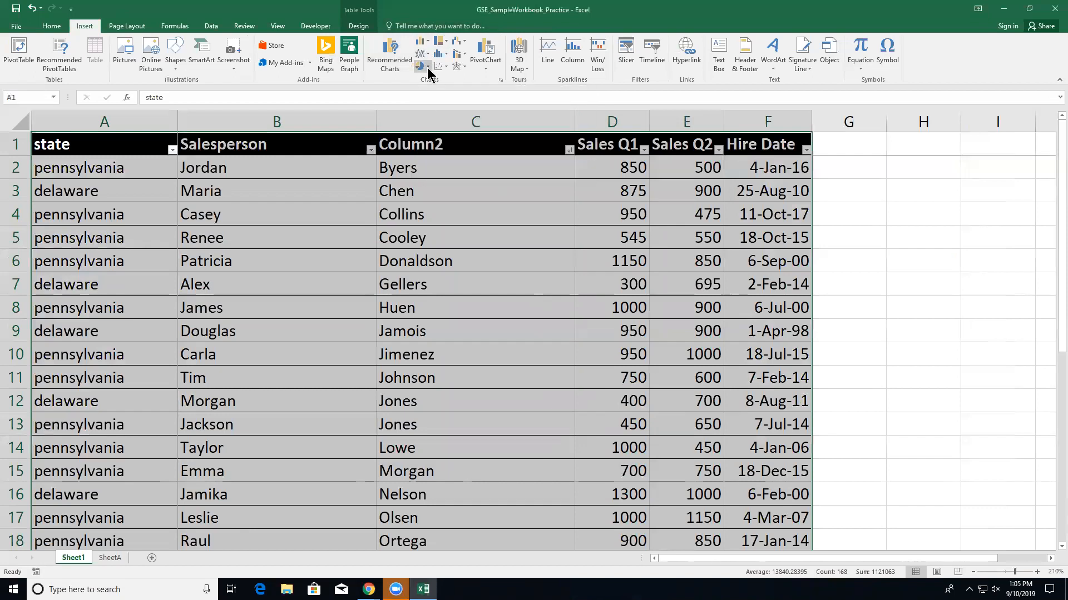
pyautogui.click(390, 53)
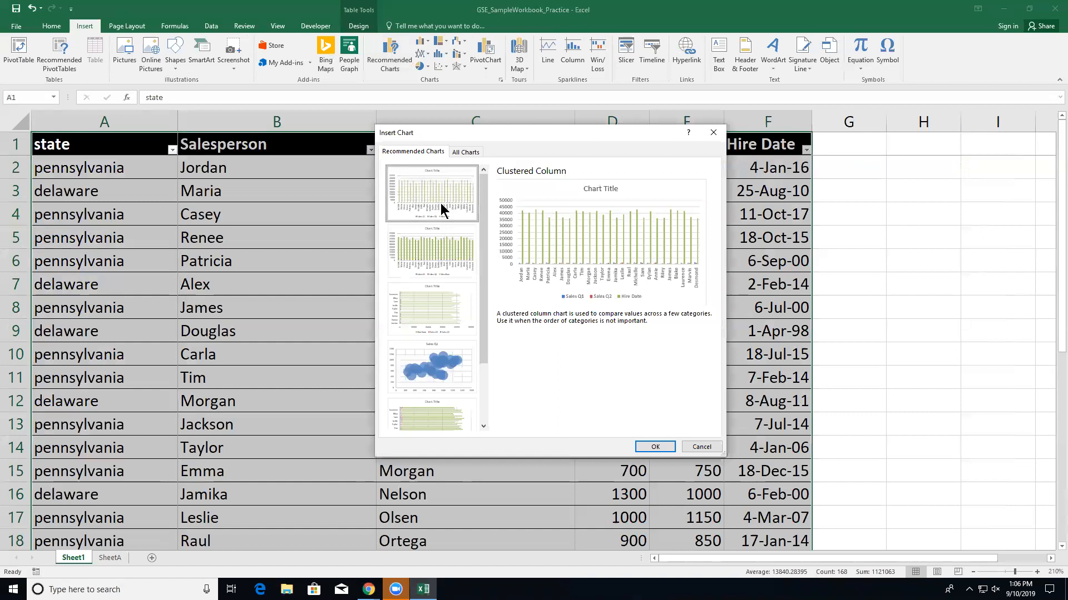
pyautogui.click(651, 447)
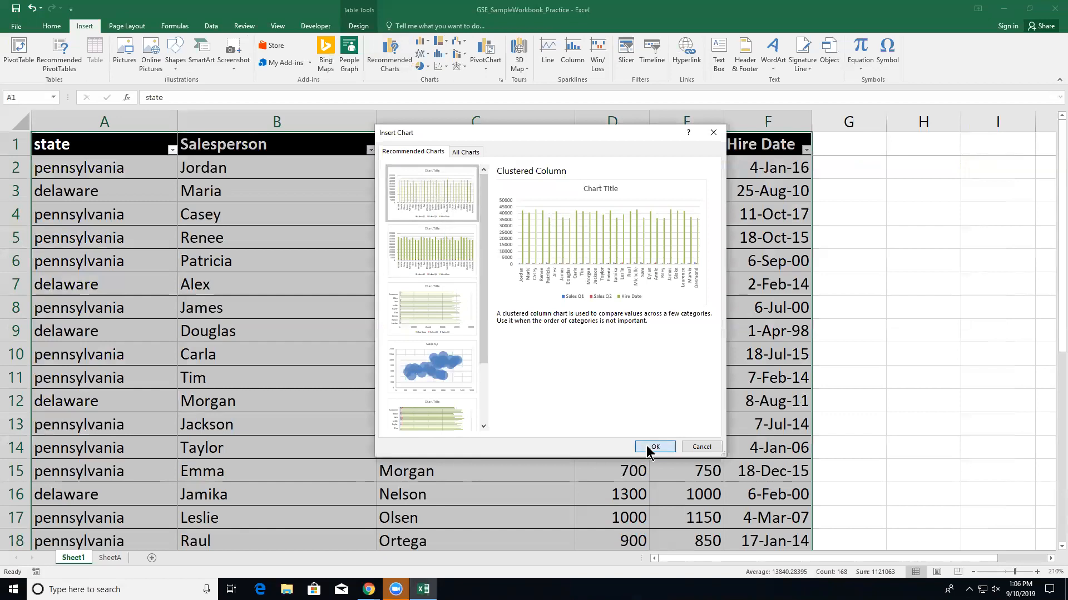
# Step: Reduce the chart's height and place it over the table, spanning about rows 4 to 17
pyautogui.moveTo(336, 185); pyautogui.dragTo(142, 73)
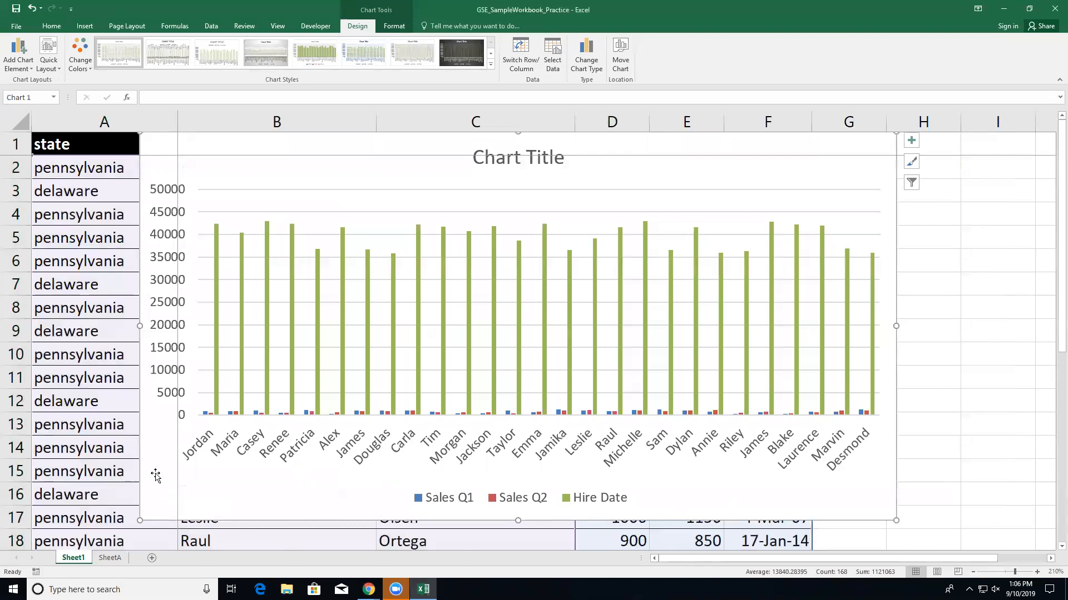
pyautogui.click(615, 498)
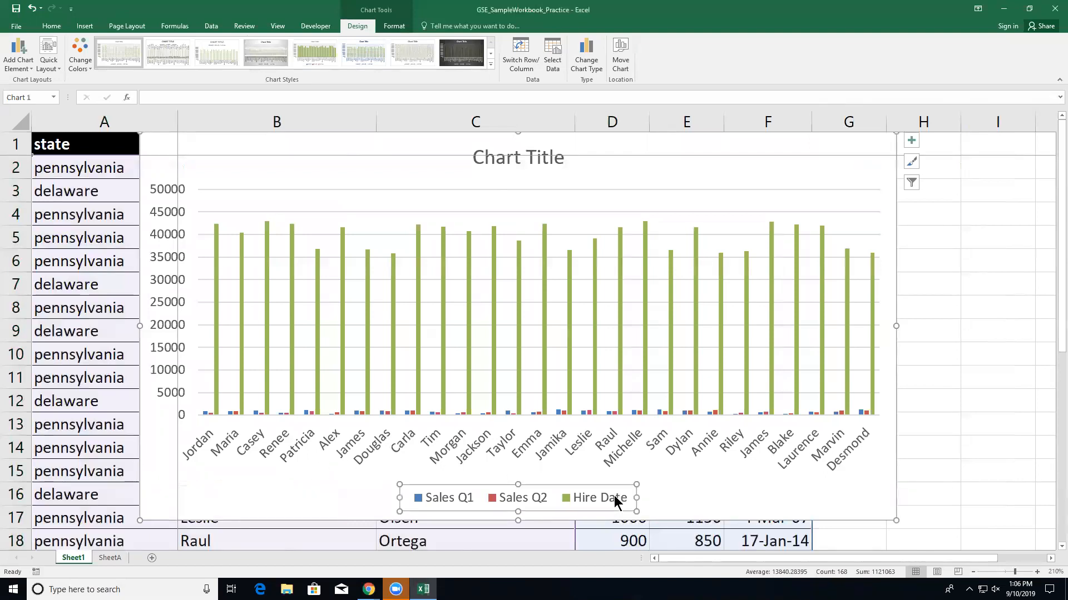
pyautogui.moveTo(891, 521); pyautogui.dragTo(866, 388)
pyautogui.moveTo(670, 340); pyautogui.dragTo(698, 398)
pyautogui.moveTo(529, 154); pyautogui.dragTo(544, 143)
pyautogui.moveTo(677, 422); pyautogui.dragTo(694, 502)
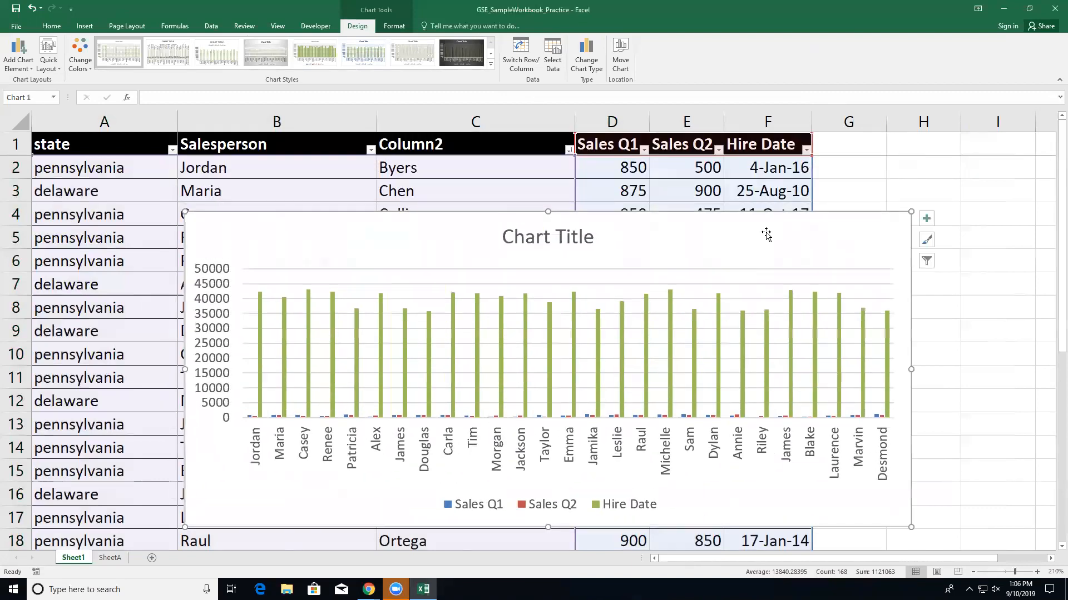
# Step: Filter the Hire Date series out of the chart, keeping Sales Q1 and Sales Q2
pyautogui.click(926, 261)
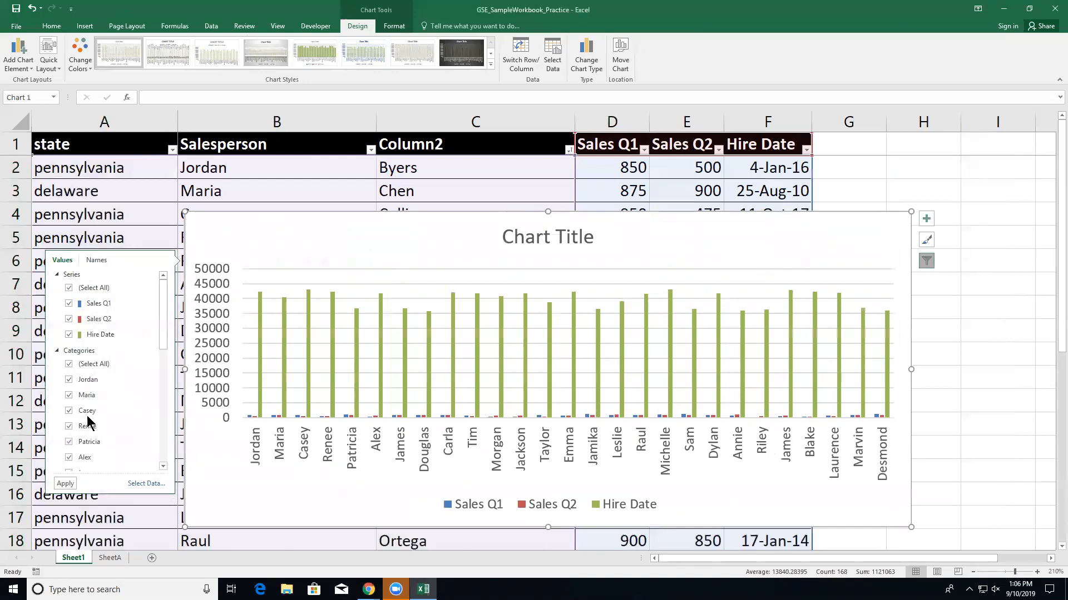
pyautogui.click(69, 334)
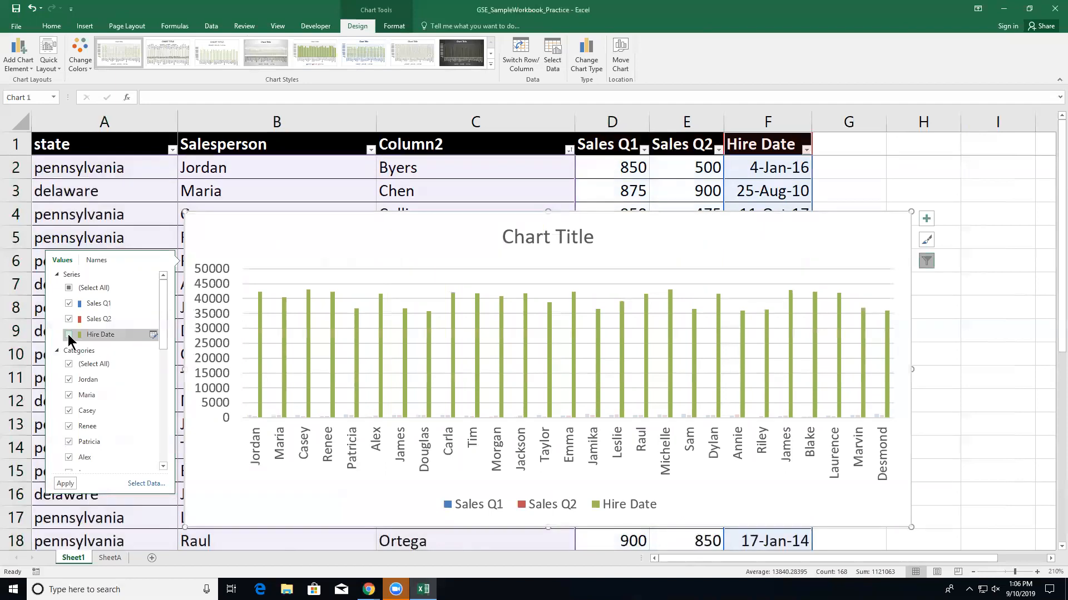
pyautogui.click(65, 484)
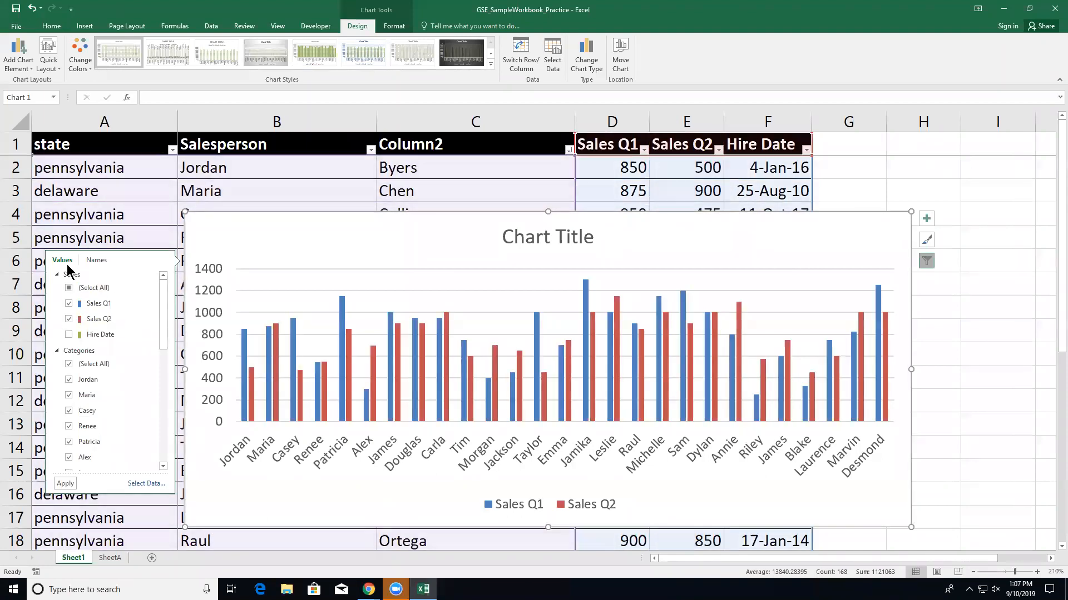
pyautogui.moveTo(162, 303); pyautogui.dragTo(157, 266)
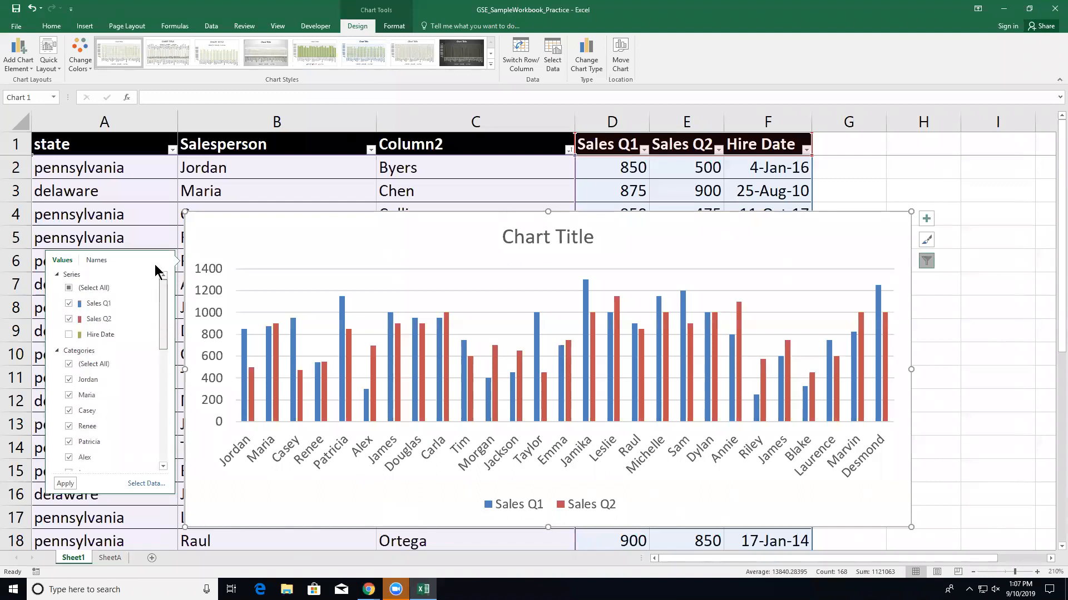
# Step: Try Column A as the chart's category names and restore Column B
pyautogui.click(96, 260)
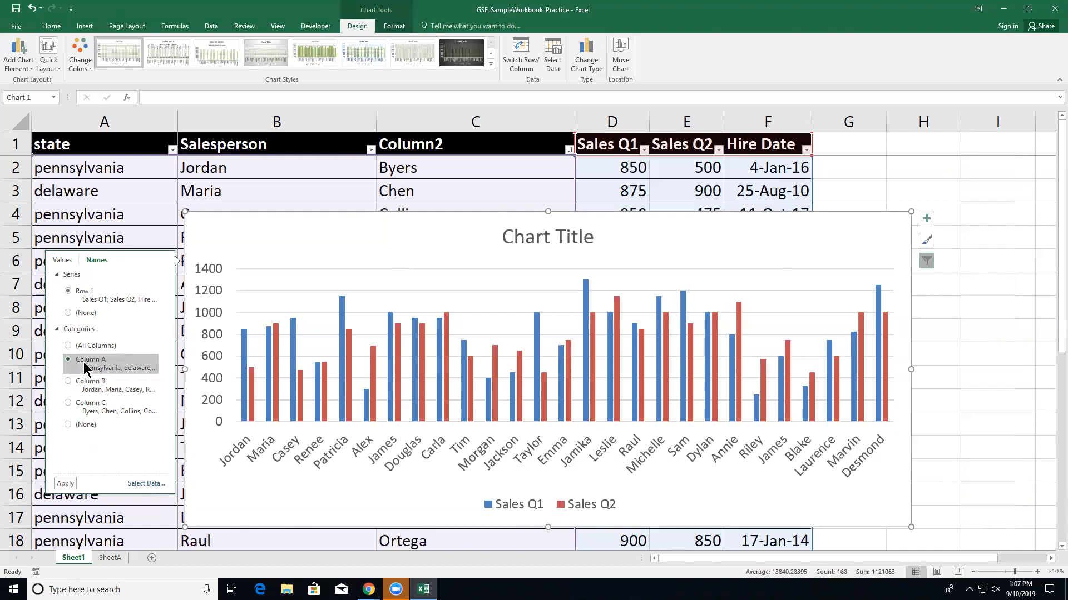
pyautogui.click(66, 484)
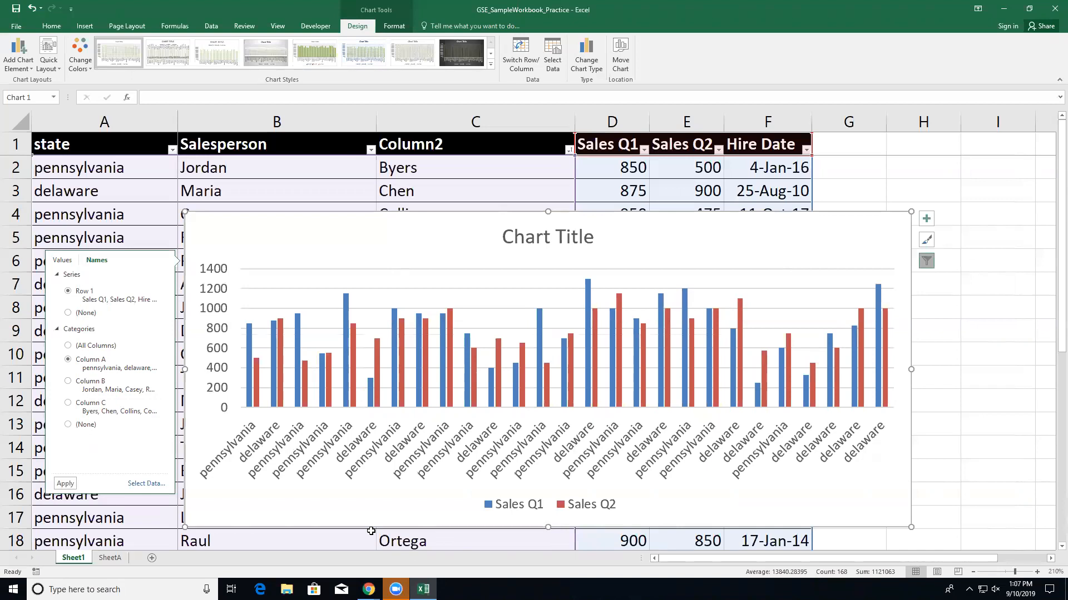
pyautogui.click(124, 382)
pyautogui.click(72, 482)
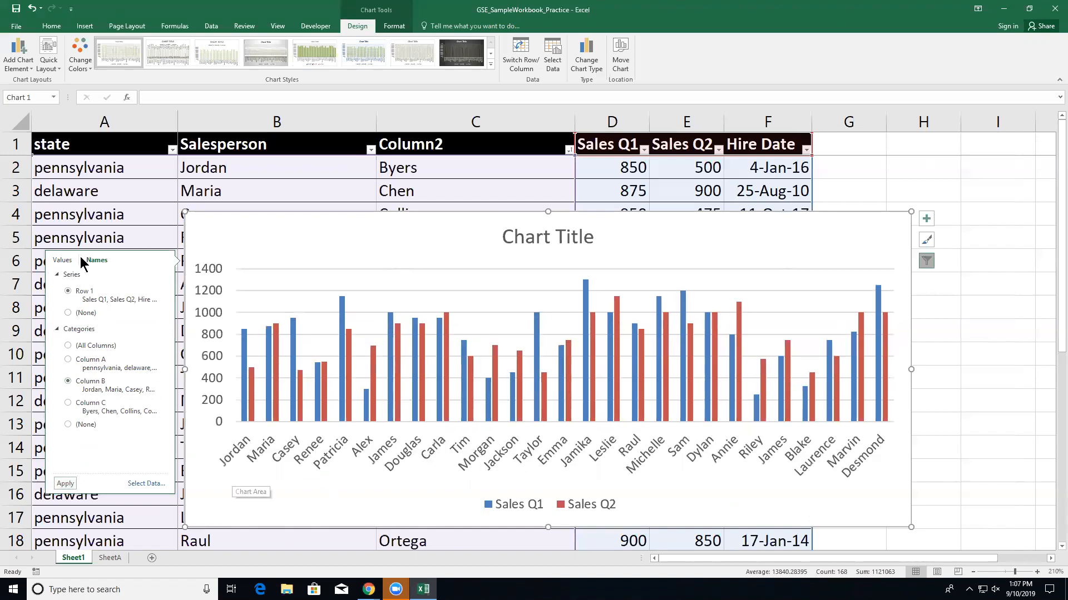
# Step: Close the chart filter, swap the chart's rows and columns, and swap them back
pyautogui.click(640, 246)
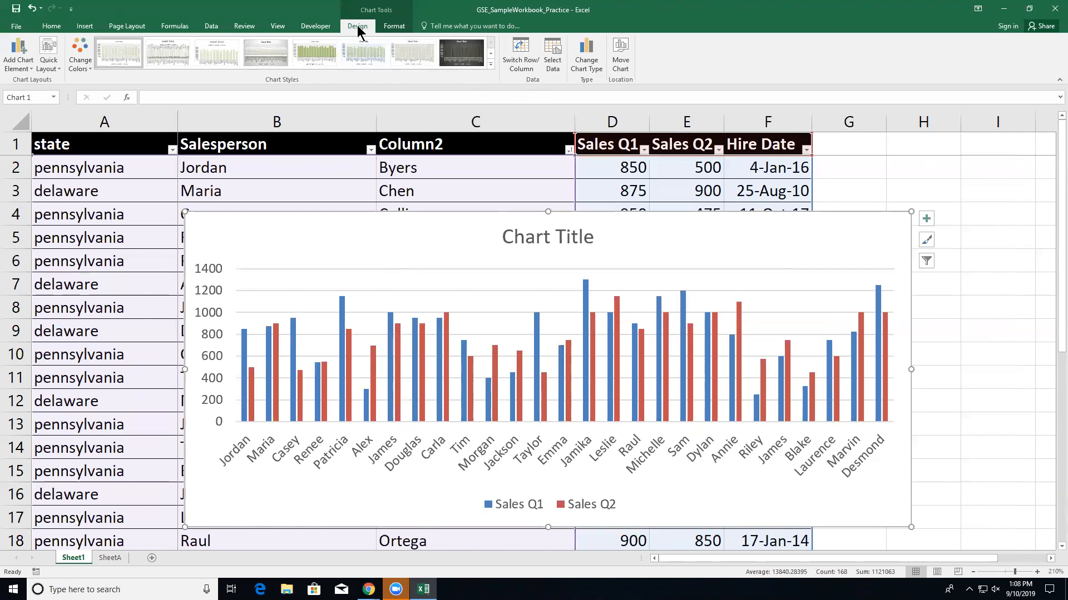
pyautogui.click(510, 62)
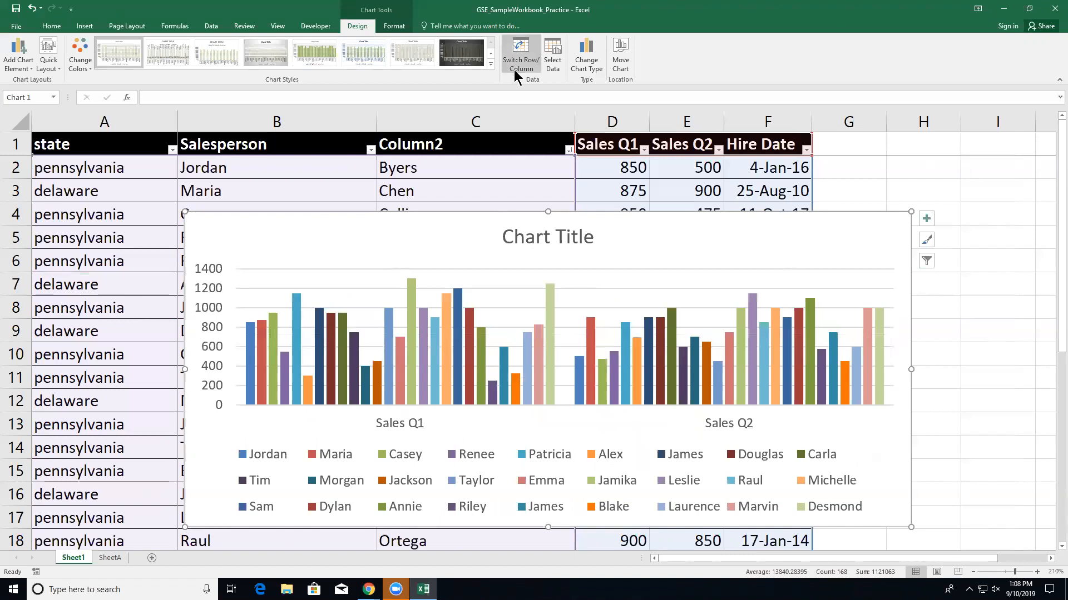
pyautogui.click(518, 65)
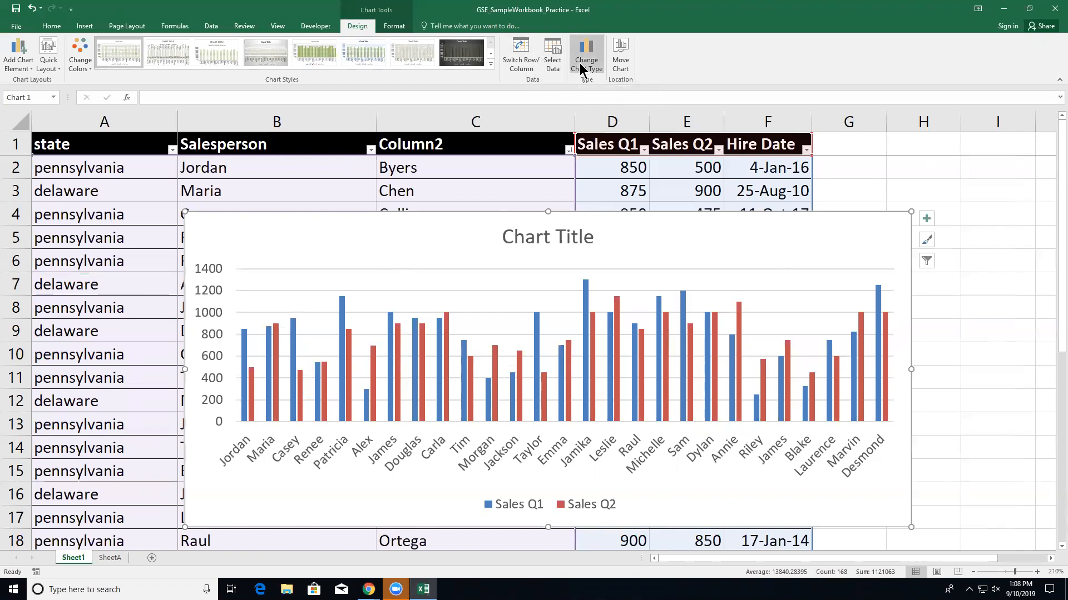
pyautogui.click(17, 70)
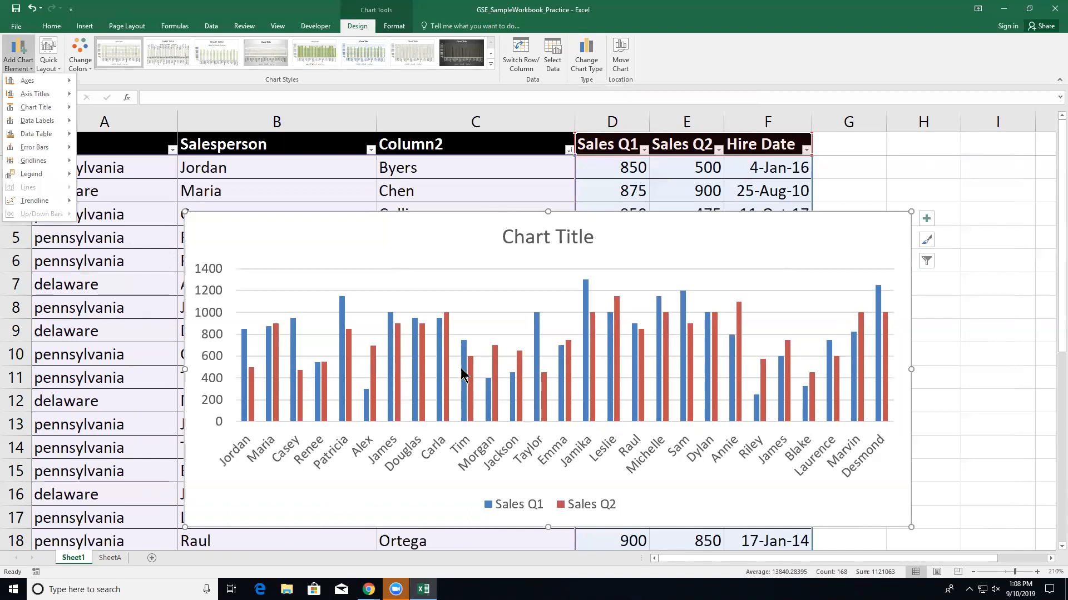
pyautogui.click(671, 500)
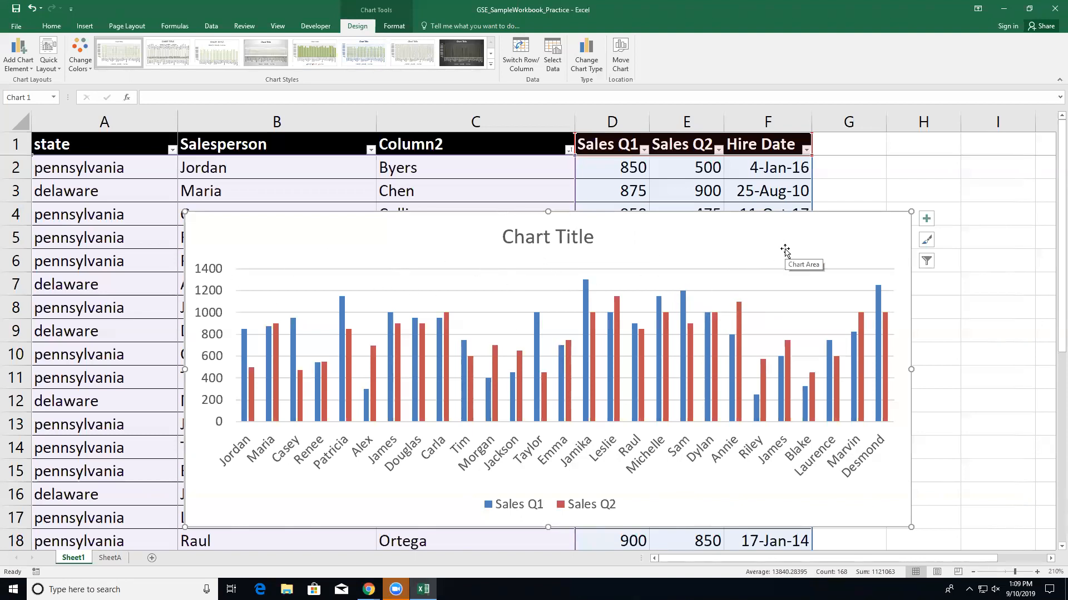
pyautogui.rightClick(754, 248)
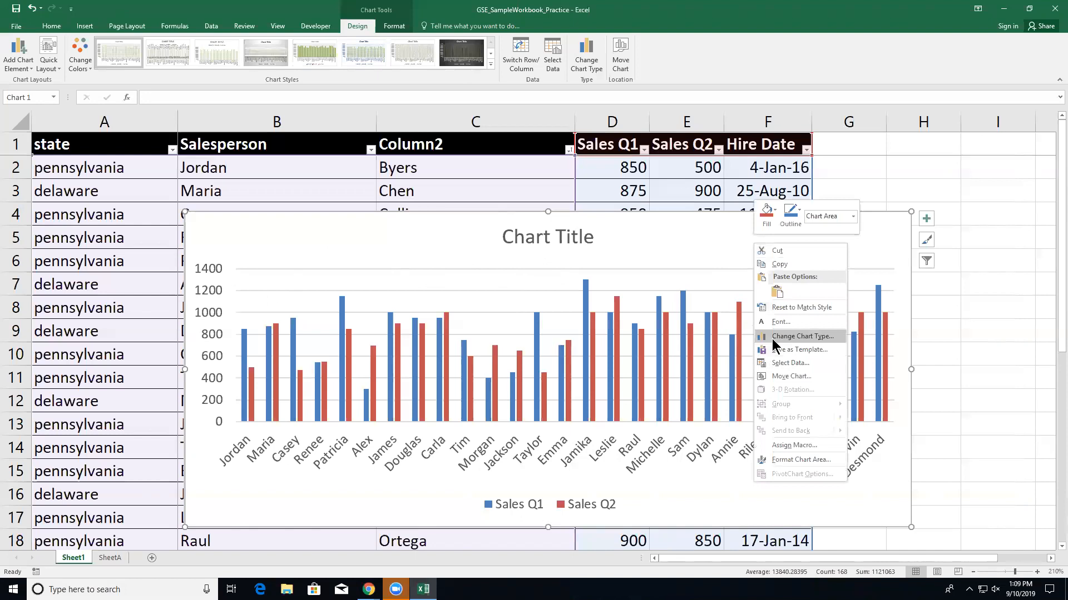
pyautogui.click(687, 237)
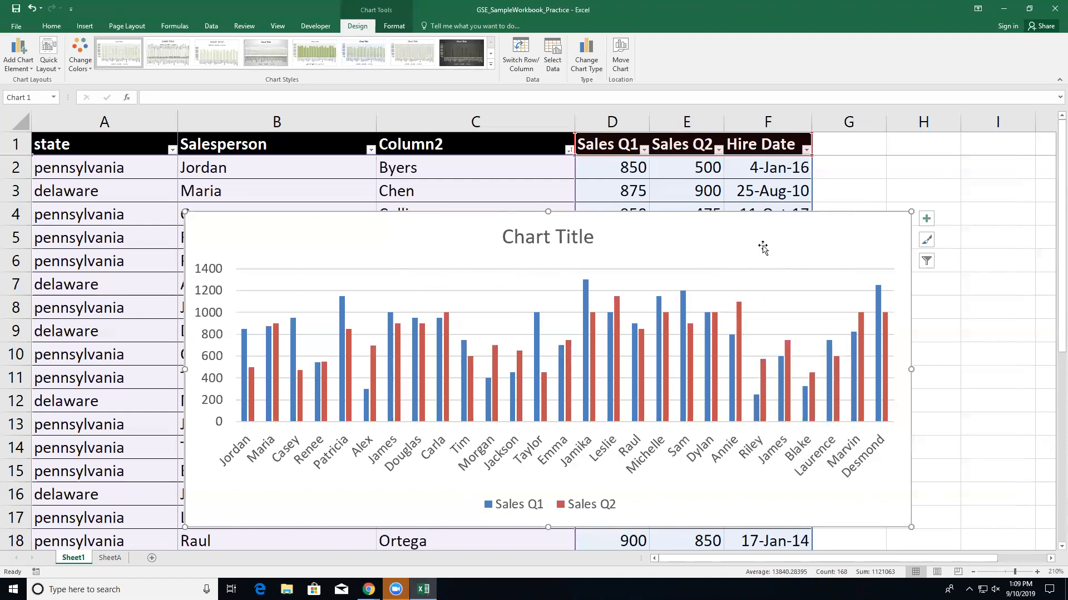
pyautogui.click(14, 589)
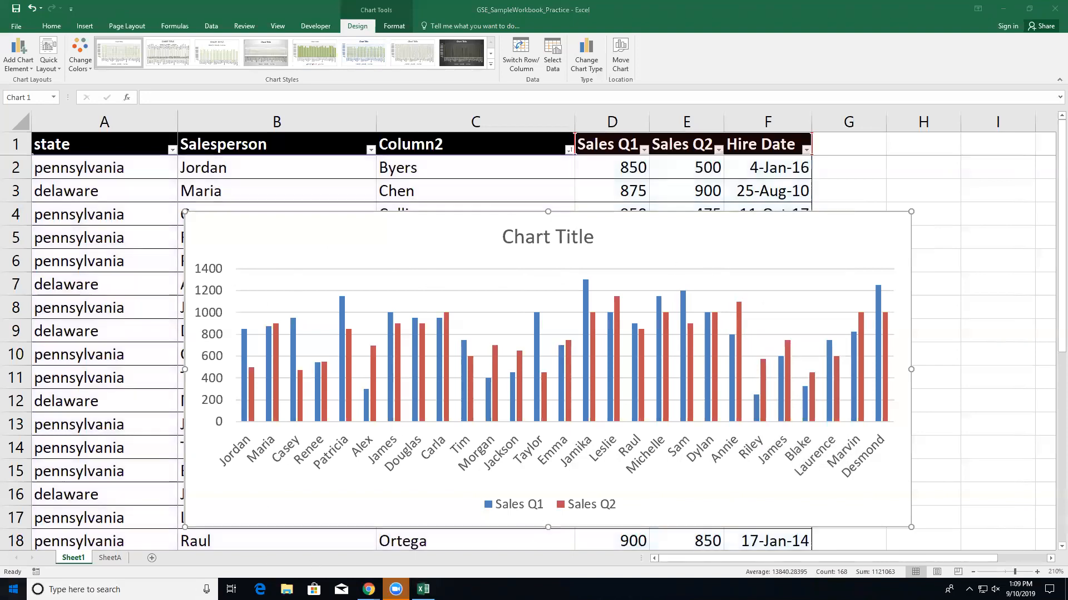
# Step: Switch to the GSE_SamplePresentation_Practice presentation in PowerPoint, paste the copied Excel chart onto slide 2 and enlarge it
pyautogui.click(984, 10)
pyautogui.click(1003, 8)
pyautogui.doubleClick(147, 26)
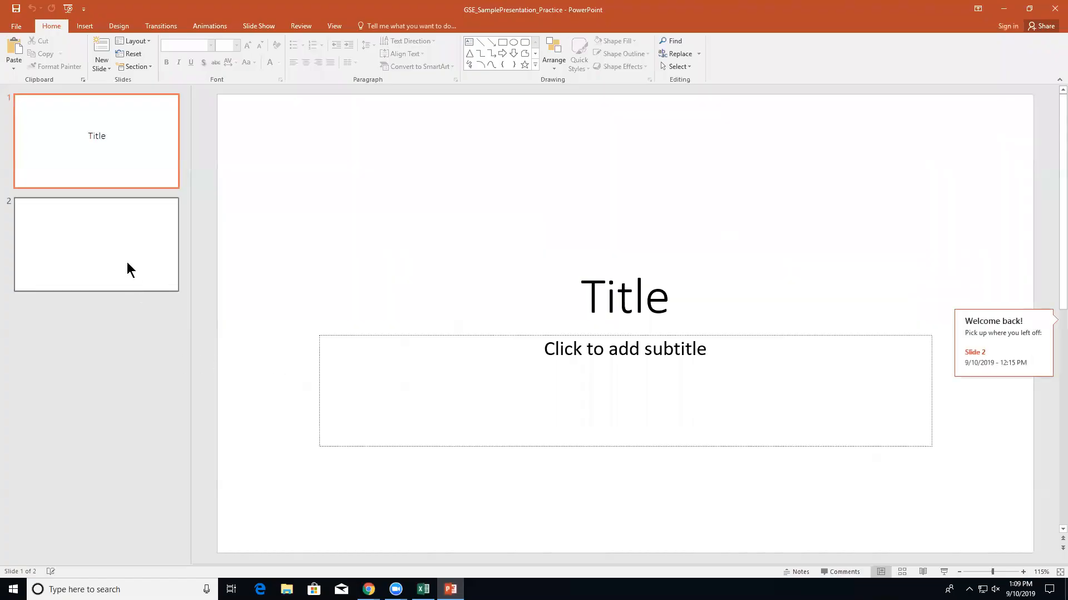
pyautogui.click(125, 259)
pyautogui.click(244, 312)
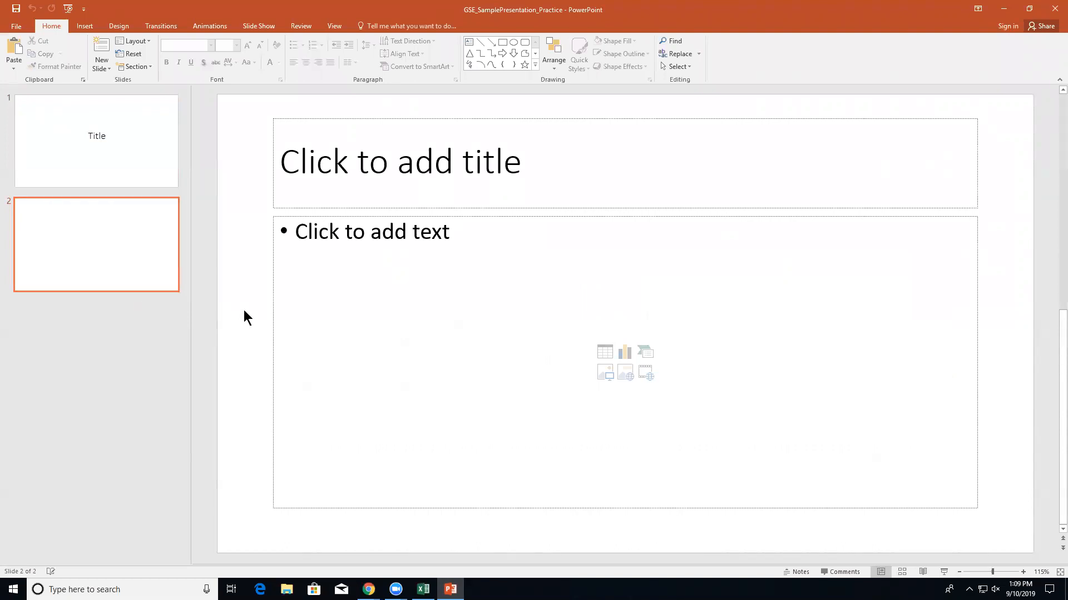
pyautogui.hotkey('ctrl', 'v')
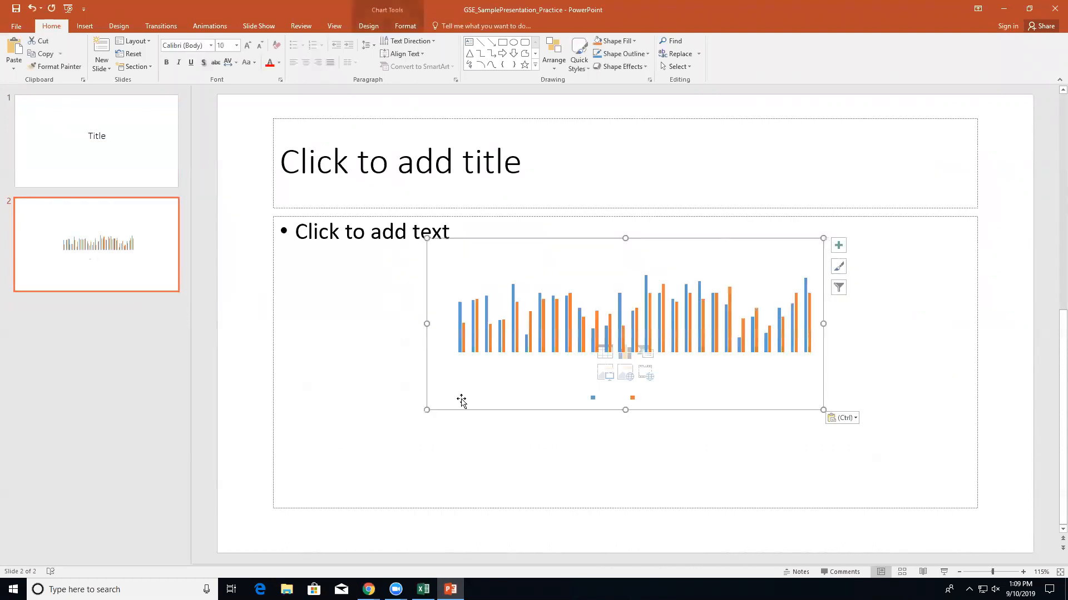
pyautogui.moveTo(427, 410); pyautogui.dragTo(245, 529)
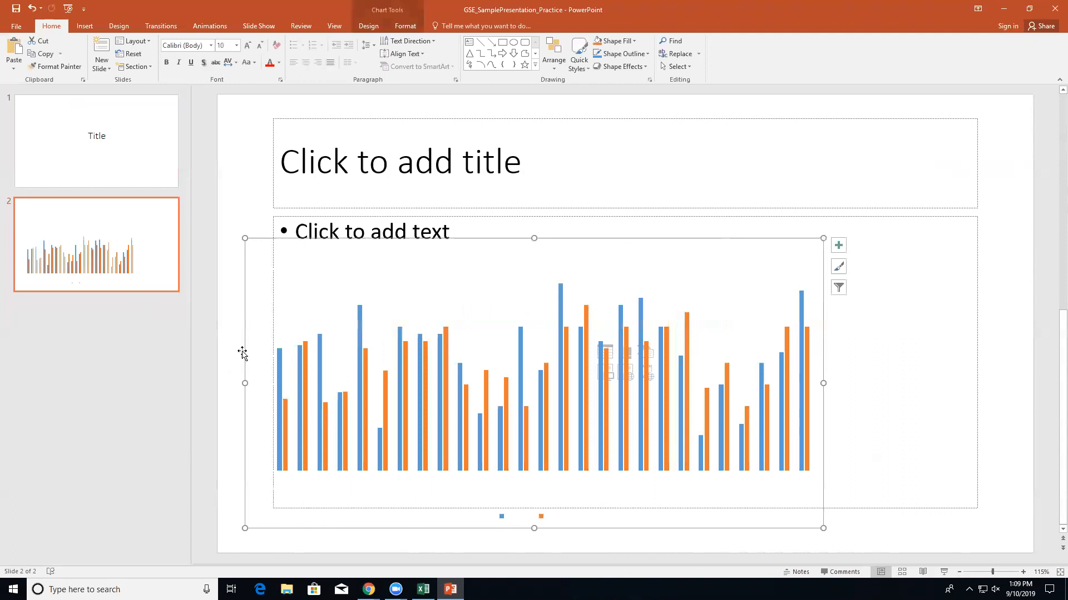
# Step: Delete the pasted chart from slide 2, and return to the Excel workbook to delete the original chart from Sheet1
pyautogui.press('Delete')
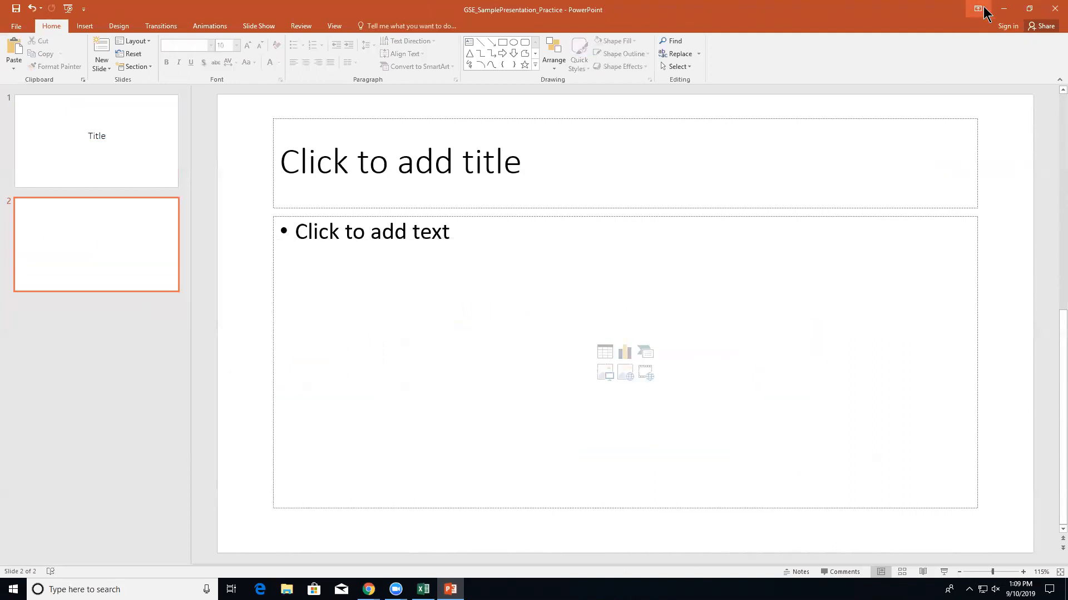
pyautogui.click(1000, 8)
pyautogui.click(423, 589)
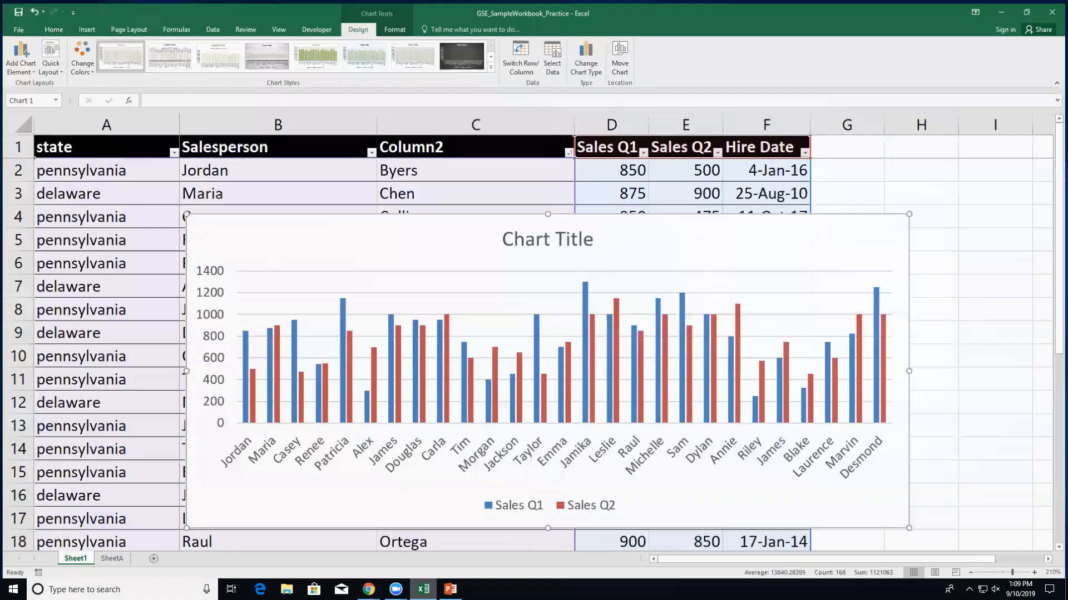
pyautogui.press('Delete')
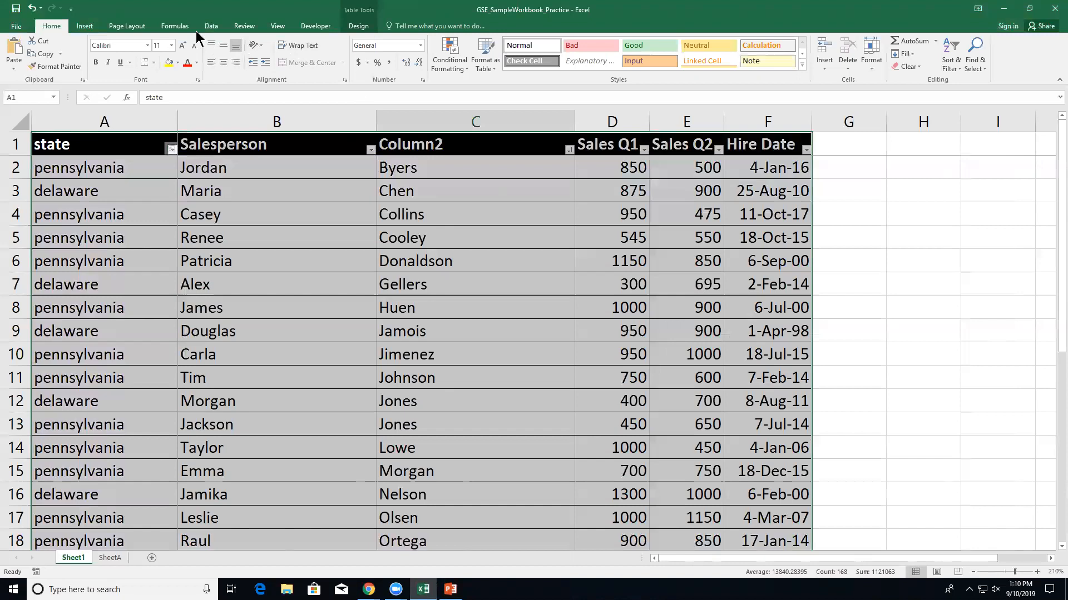
# Step: Create a PivotTable from Table1 on a new worksheet
pyautogui.click(217, 26)
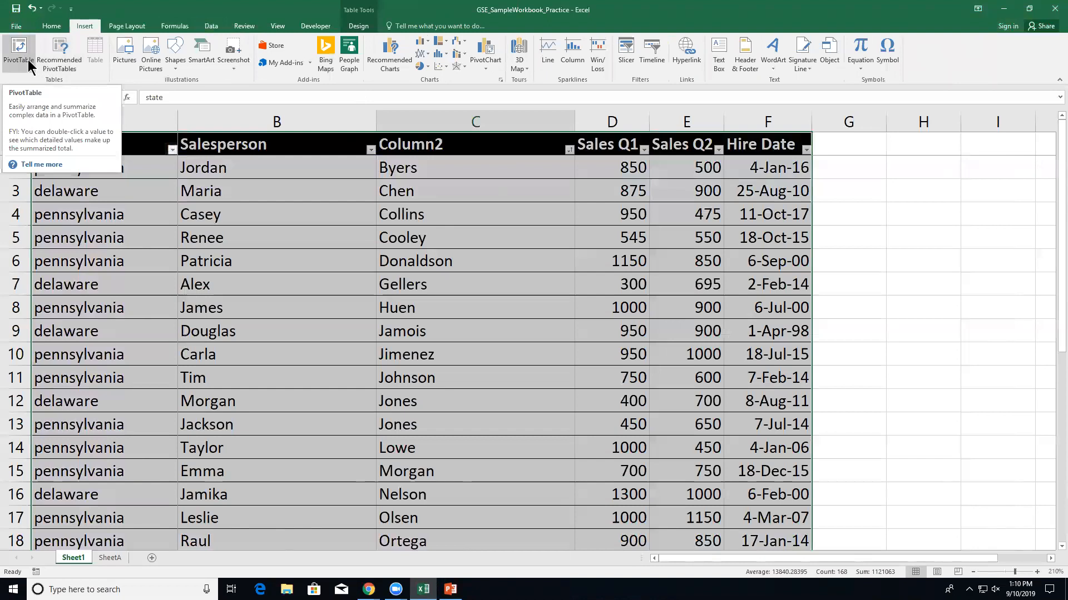
pyautogui.click(18, 53)
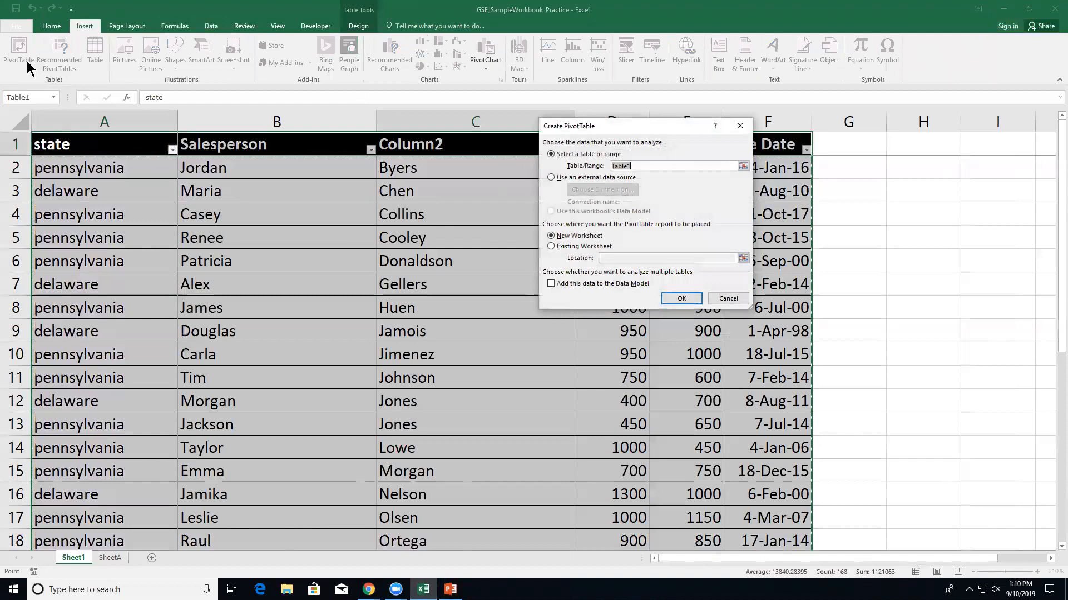
pyautogui.click(553, 236)
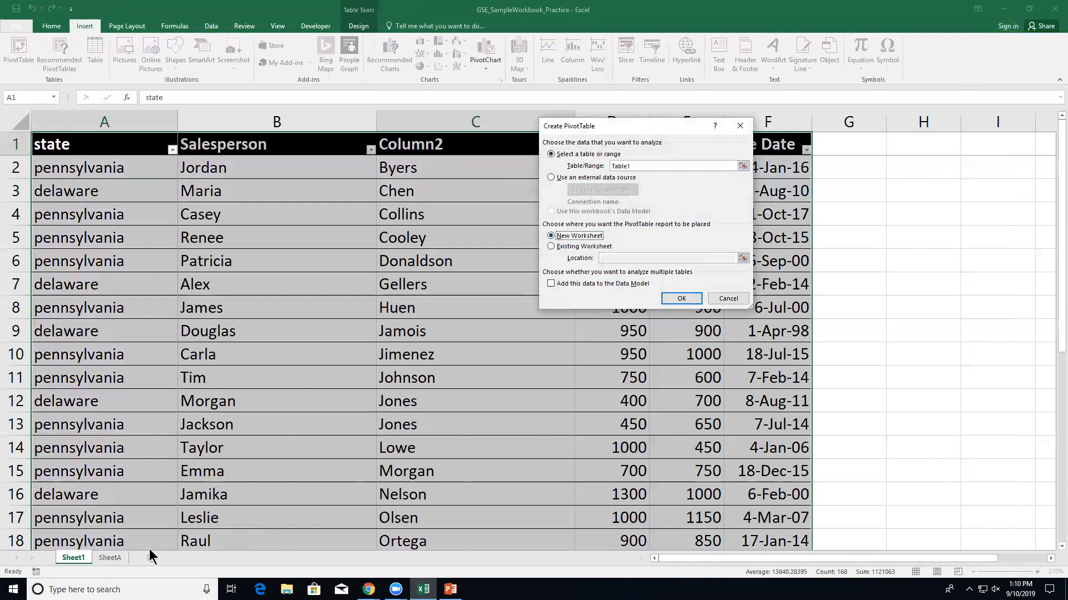
pyautogui.click(681, 299)
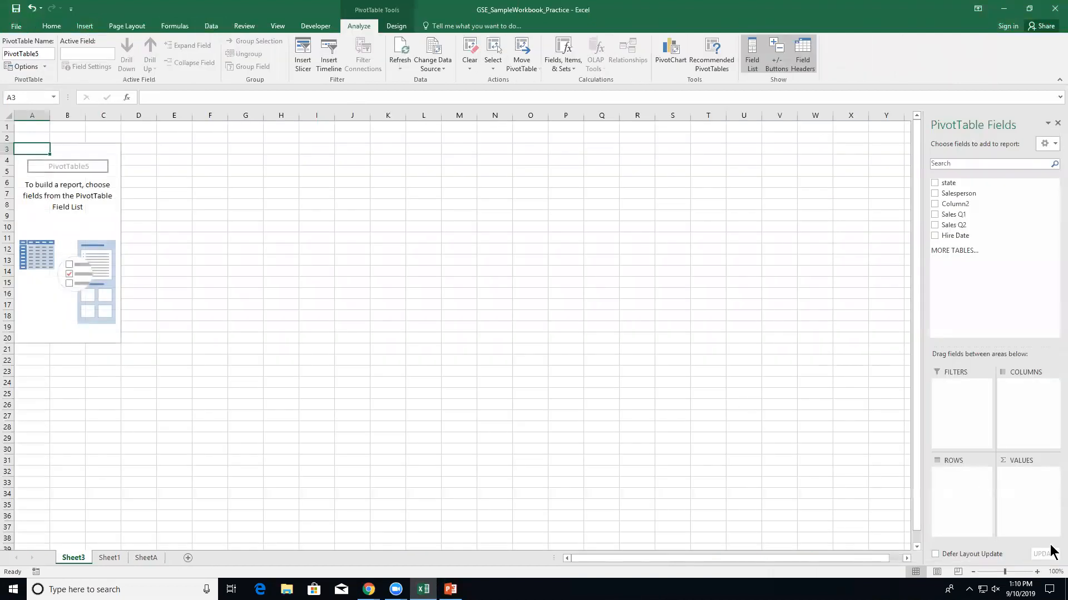
# Step: Place the state field in the PivotTable's columns and Sales Q1 in its rows
pyautogui.click(1036, 572)
pyautogui.click(1037, 572)
pyautogui.click(1036, 573)
pyautogui.click(1036, 573)
pyautogui.click(1037, 572)
pyautogui.click(1036, 572)
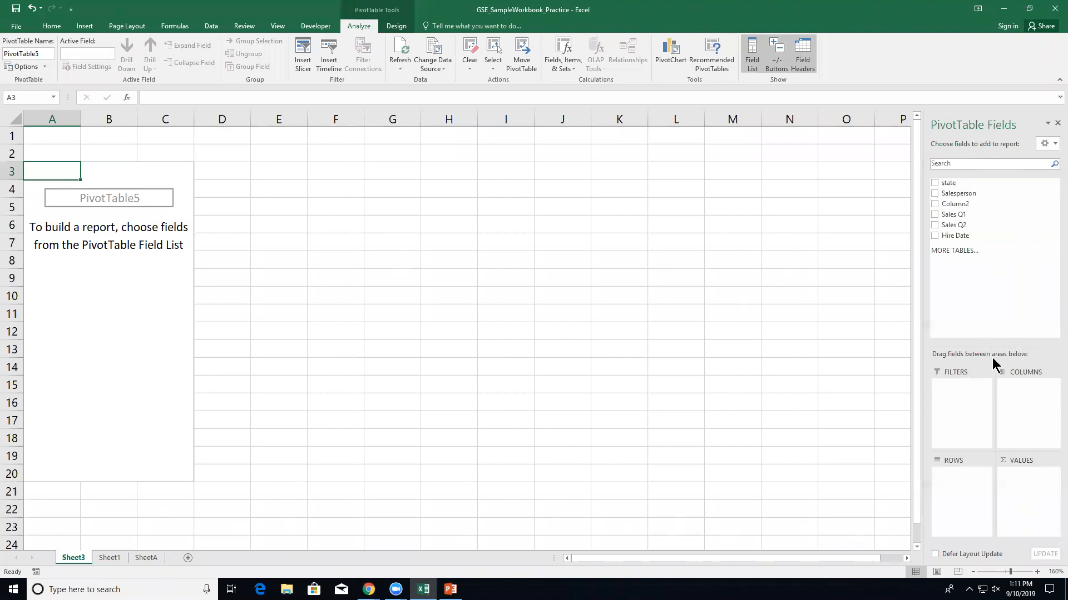
pyautogui.moveTo(952, 183); pyautogui.dragTo(1017, 393)
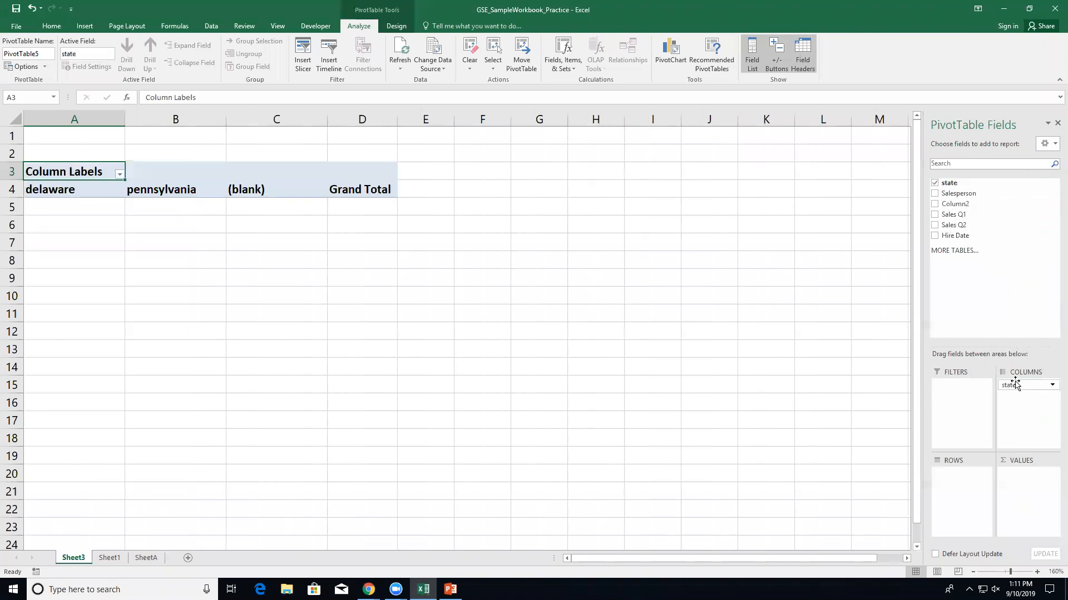
pyautogui.moveTo(955, 206); pyautogui.dragTo(960, 488)
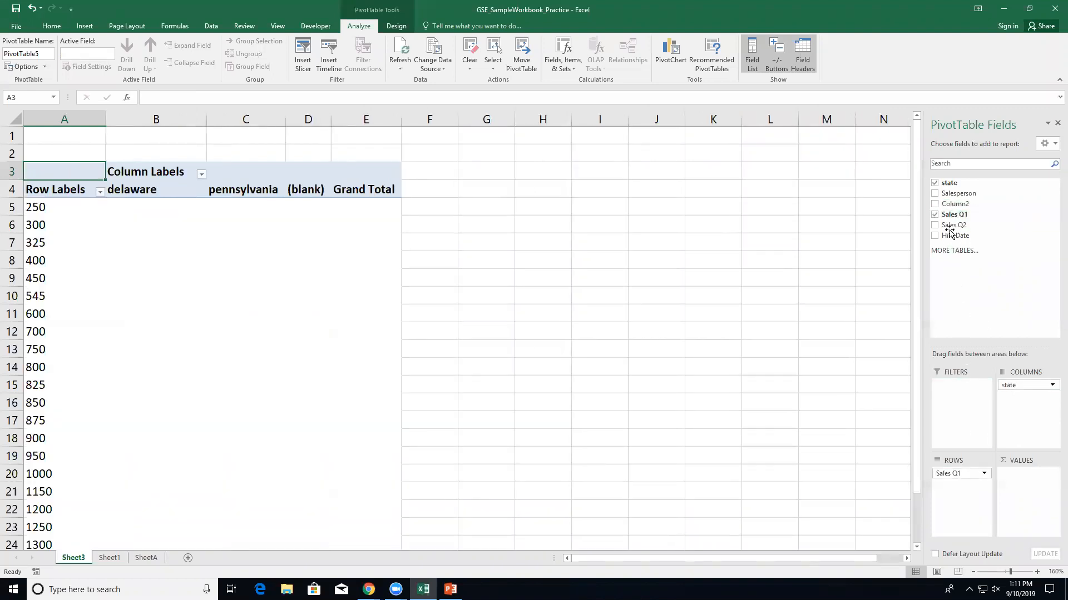
# Step: Try Sales Q2 as a second row field in the PivotTable and remove it
pyautogui.moveTo(951, 227); pyautogui.dragTo(971, 500)
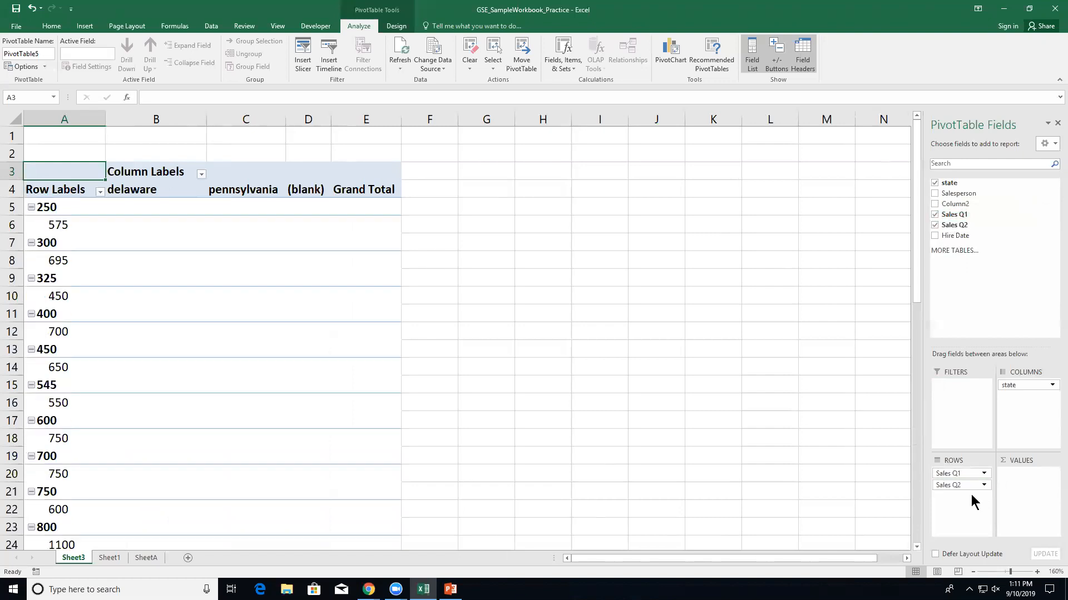
pyautogui.click(983, 485)
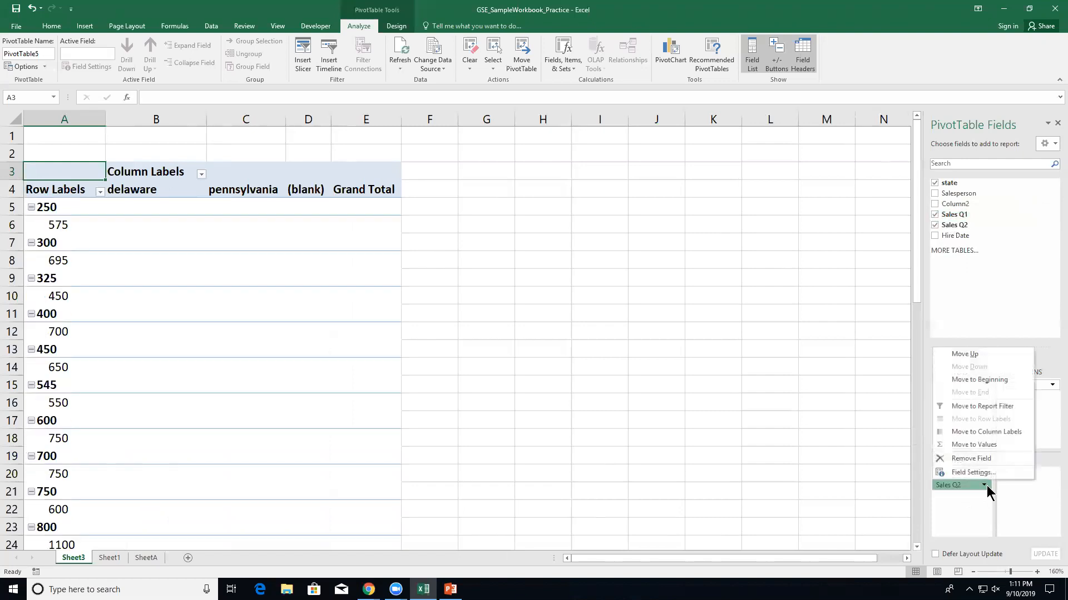
pyautogui.click(975, 458)
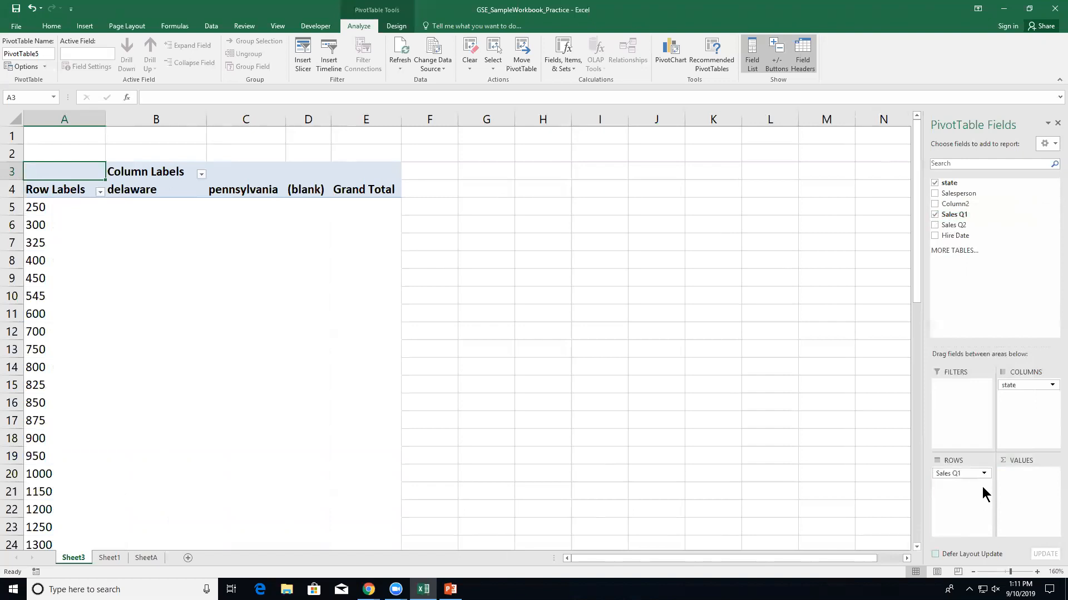
# Step: Move Sales Q1 from the PivotTable's rows to its values and summarize it by Average
pyautogui.moveTo(951, 474); pyautogui.dragTo(1008, 477)
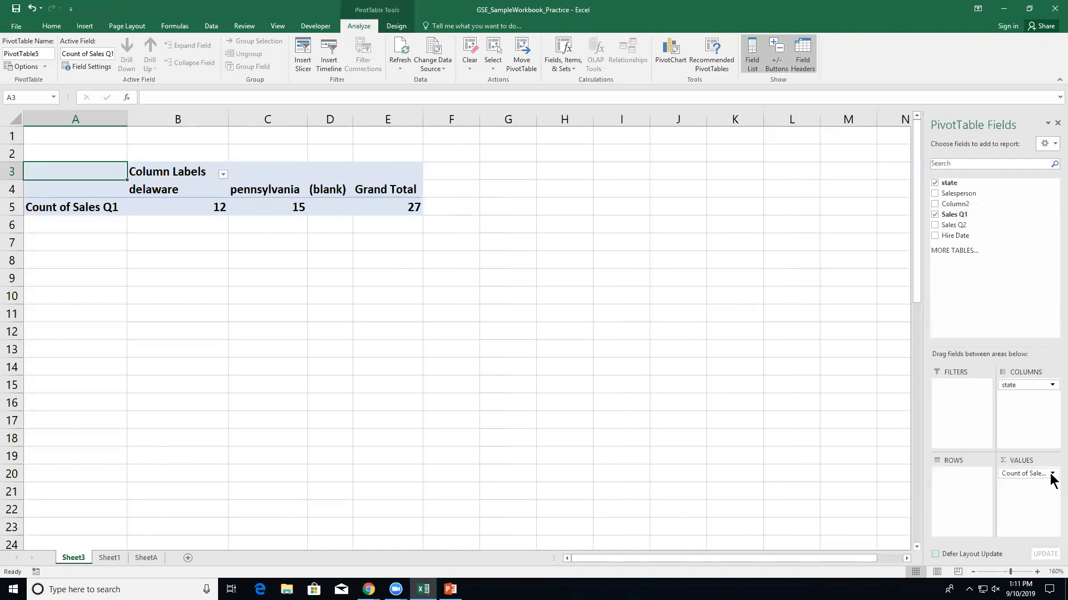
pyautogui.click(1030, 473)
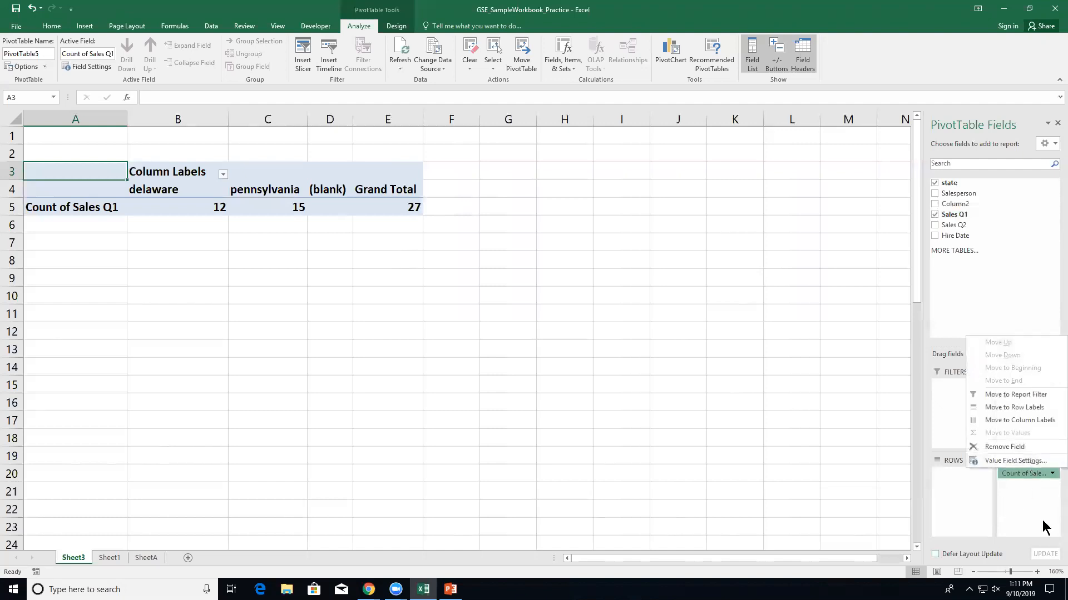
pyautogui.click(1015, 460)
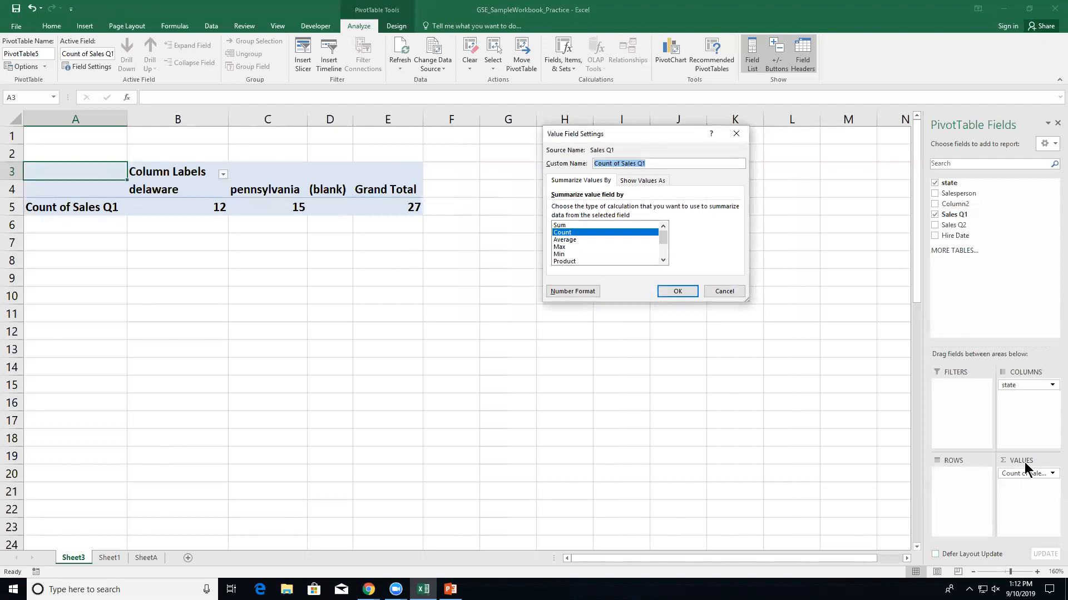
pyautogui.click(584, 241)
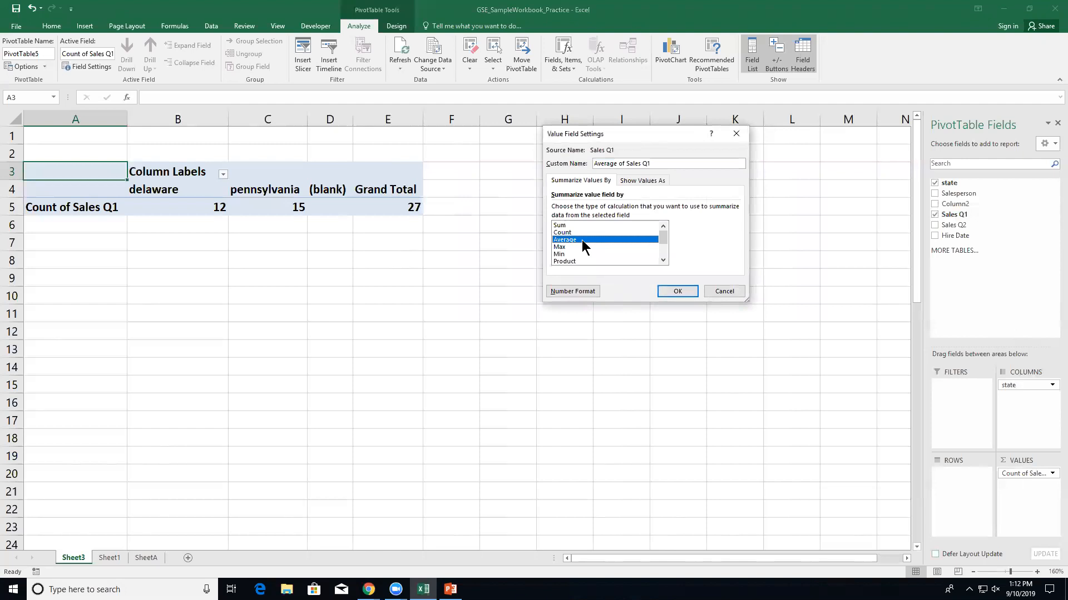
pyautogui.click(678, 291)
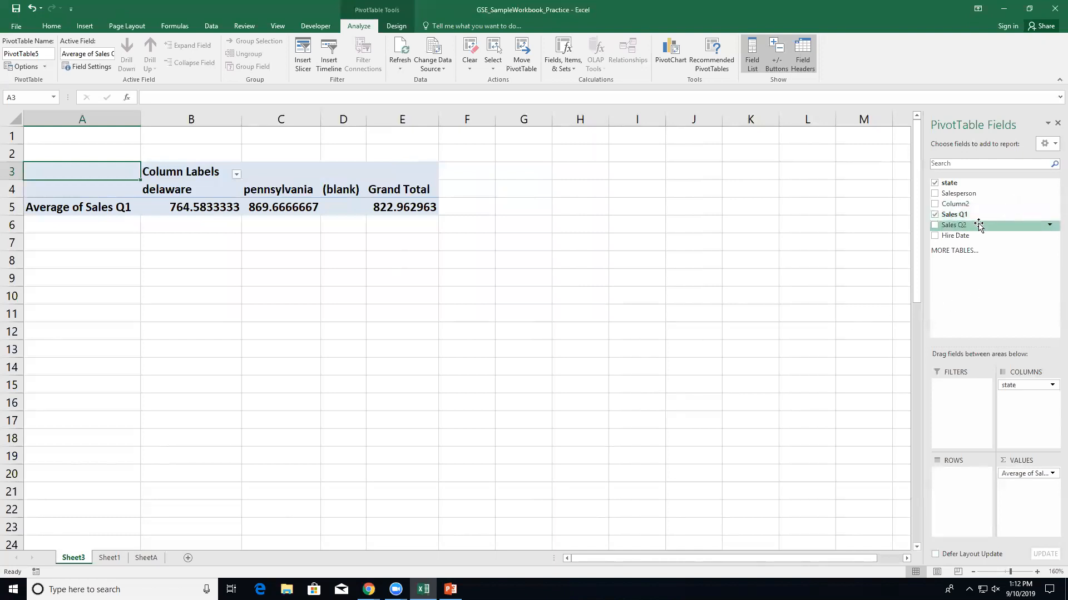
# Step: Add Sales Q2 to the PivotTable's values and summarize it by Average
pyautogui.moveTo(977, 226); pyautogui.dragTo(1026, 506)
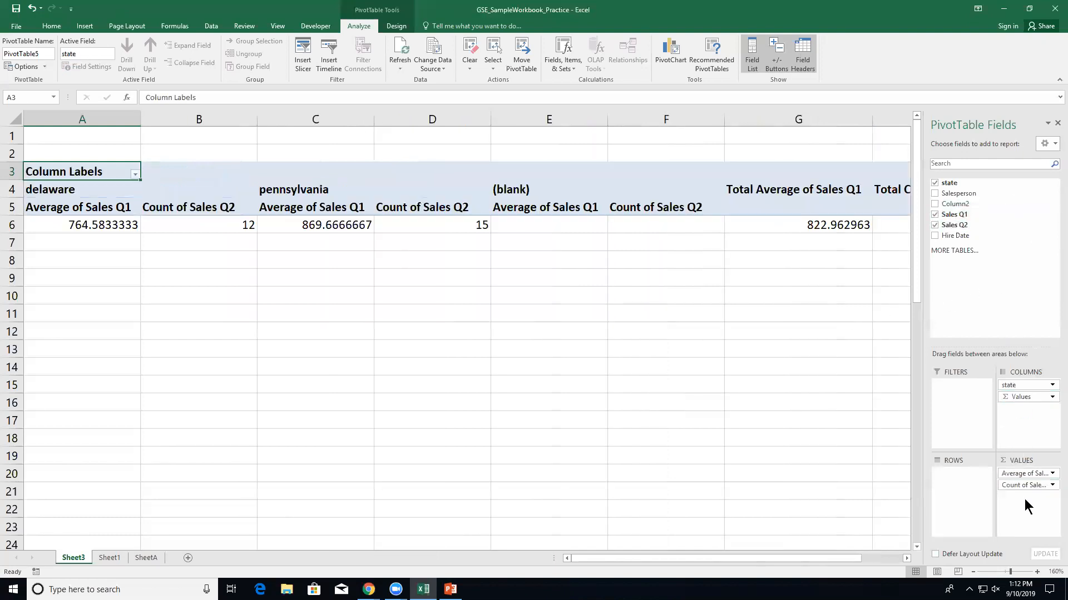
pyautogui.click(1051, 486)
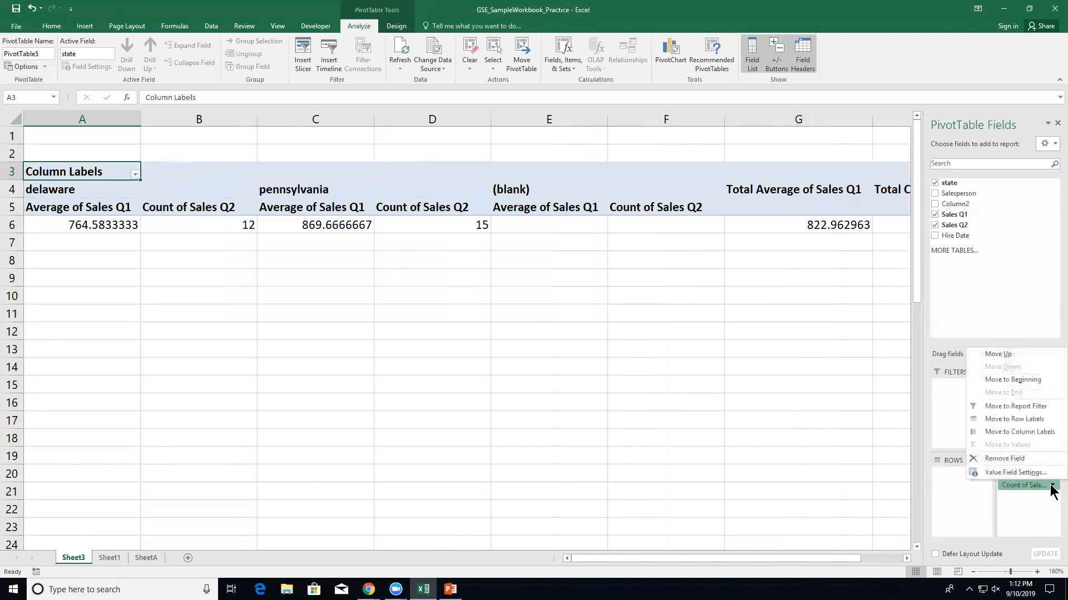
pyautogui.click(1023, 473)
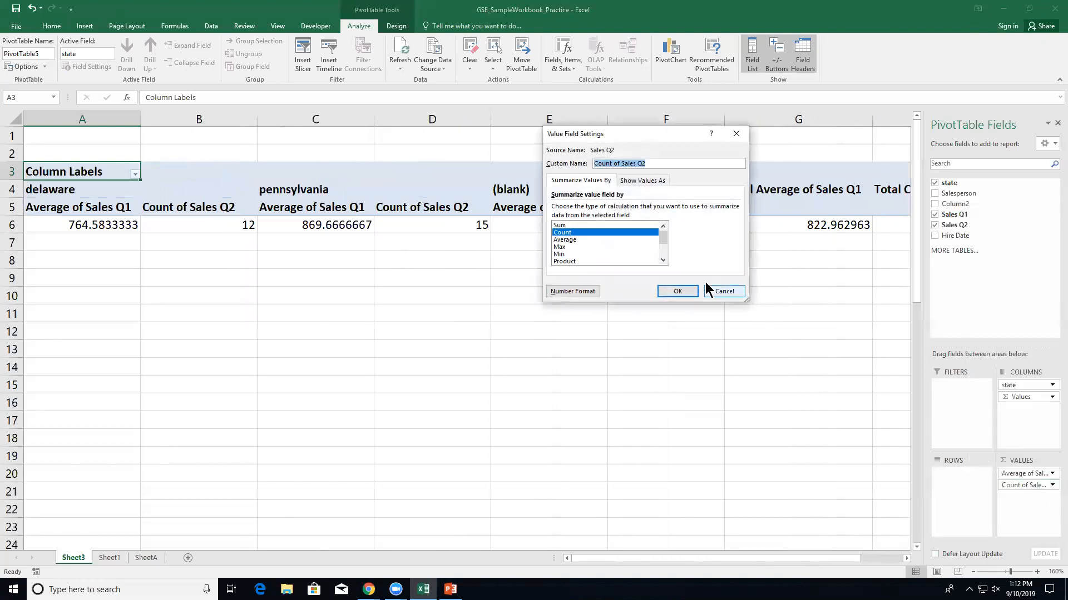
pyautogui.click(564, 240)
pyautogui.click(670, 290)
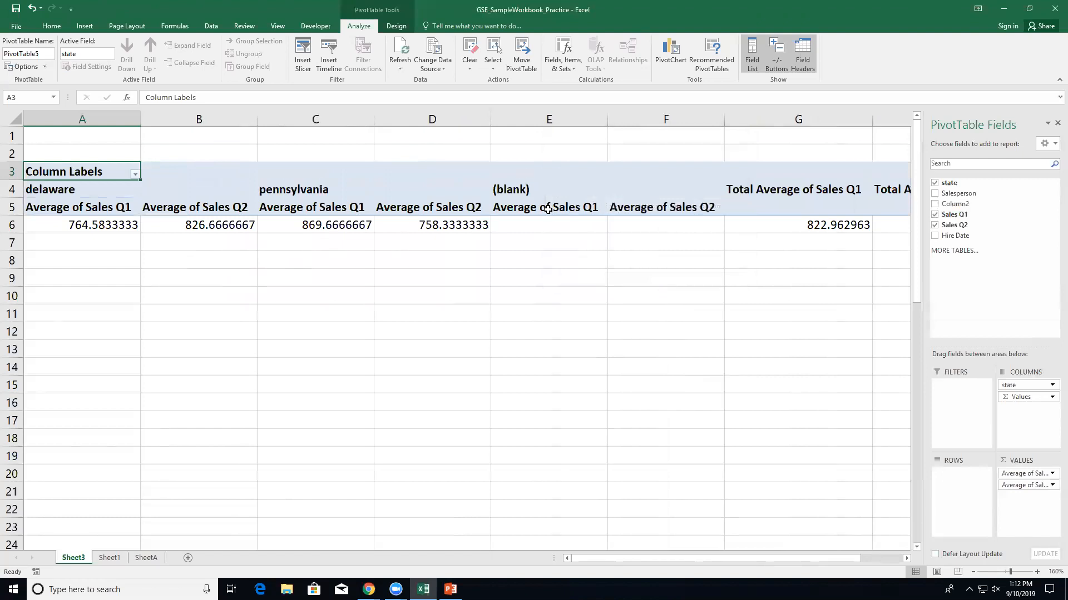
# Step: Check the Delaware and Pennsylvania sales averages for both quarters, and remove Sales Q2 from the PivotTable's values
pyautogui.click(62, 225)
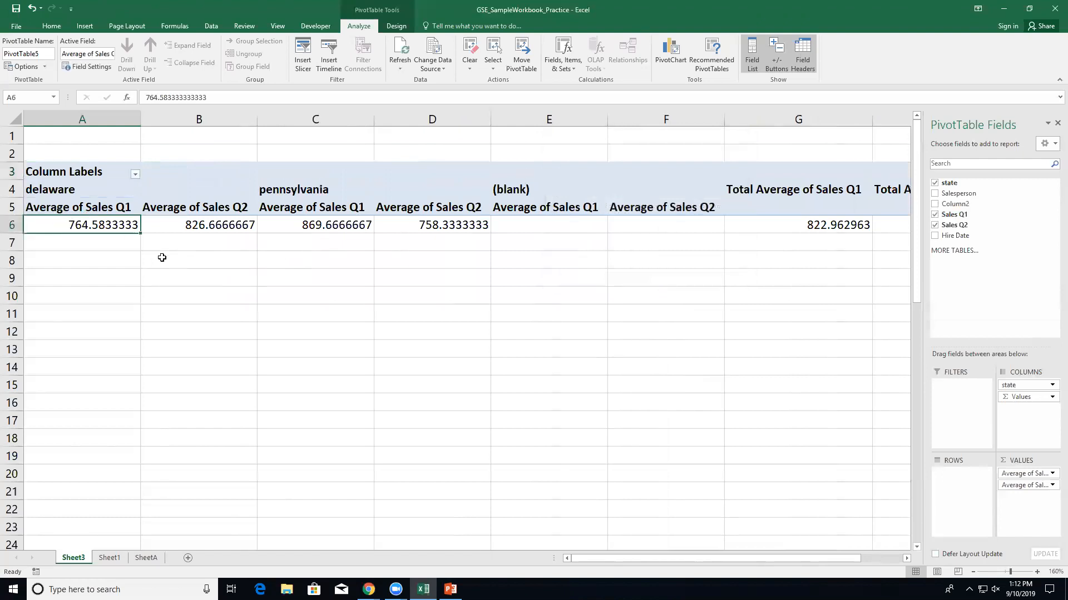
pyautogui.click(203, 235)
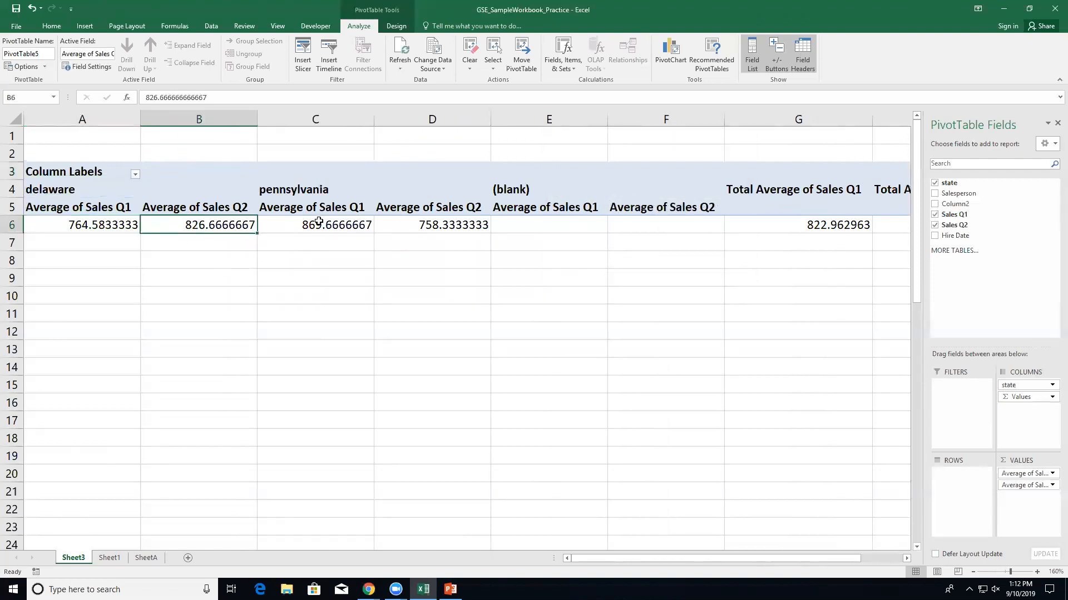
pyautogui.click(318, 222)
pyautogui.click(415, 226)
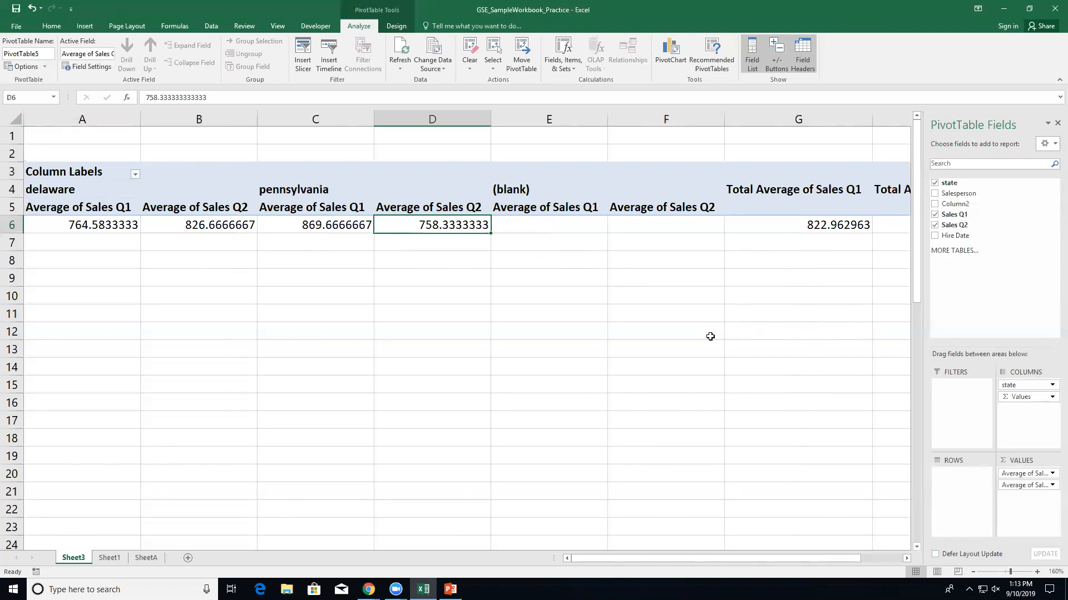
pyautogui.click(1052, 485)
pyautogui.click(1021, 459)
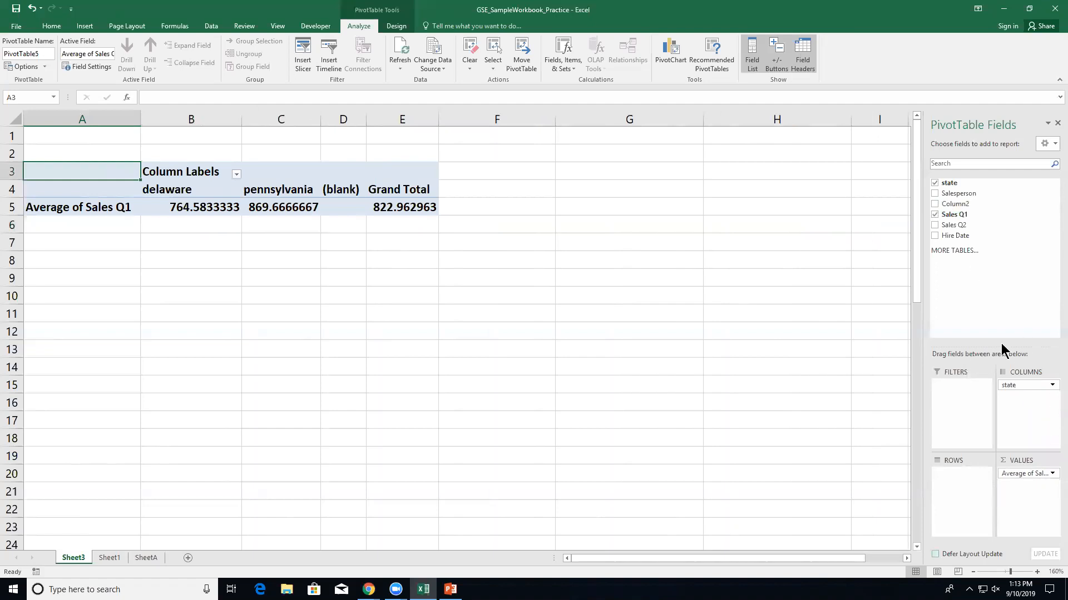
# Step: Add Hire Date as a PivotTable filter and limit it to 4/1/1998, 5/16/1998 and 7/1/1998
pyautogui.moveTo(956, 237); pyautogui.dragTo(965, 398)
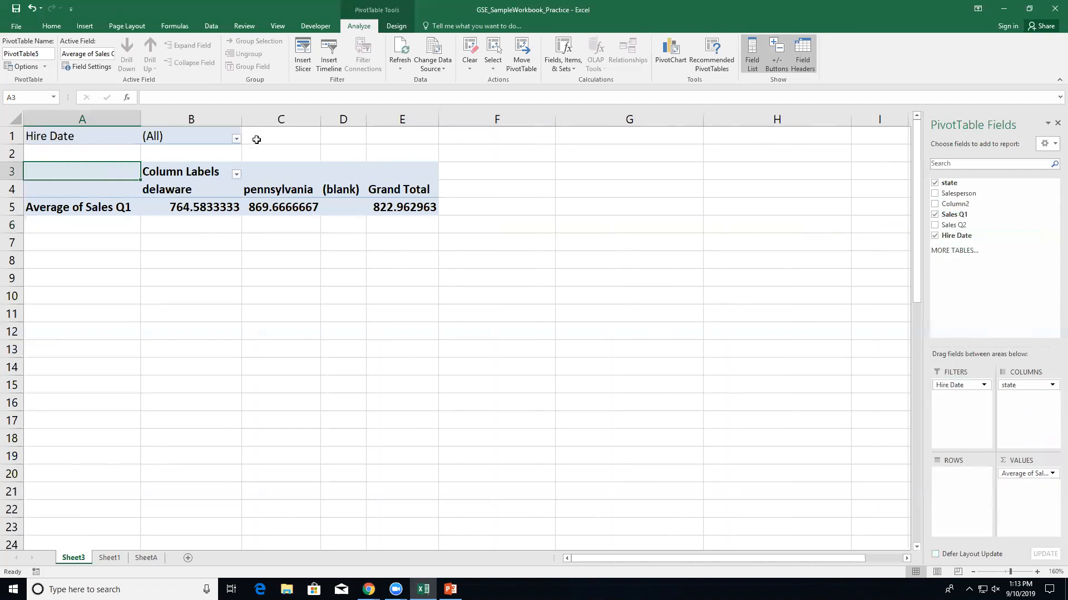
pyautogui.click(237, 139)
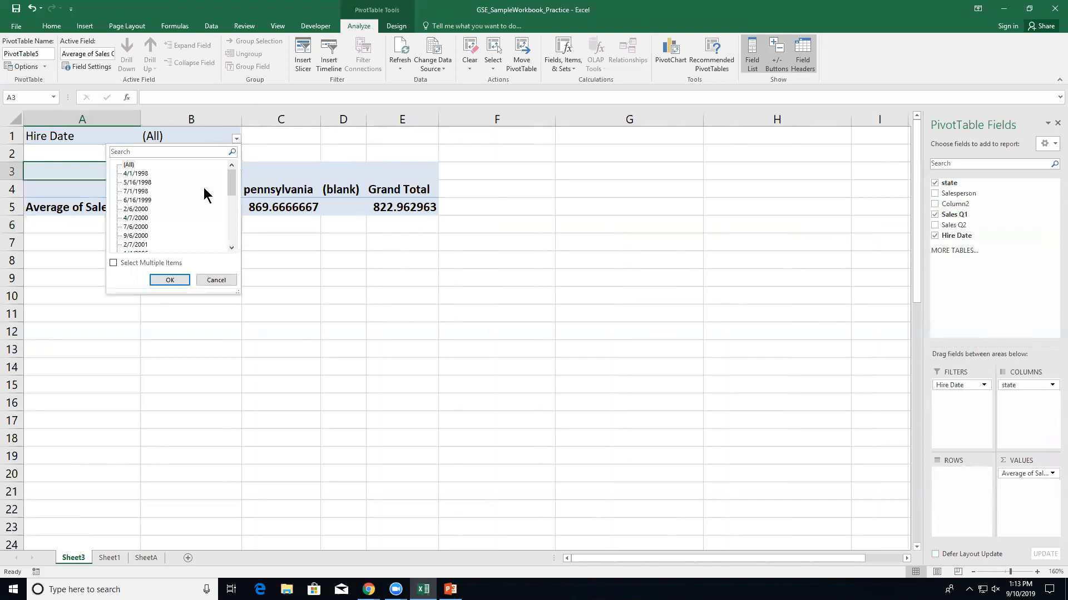
pyautogui.click(114, 262)
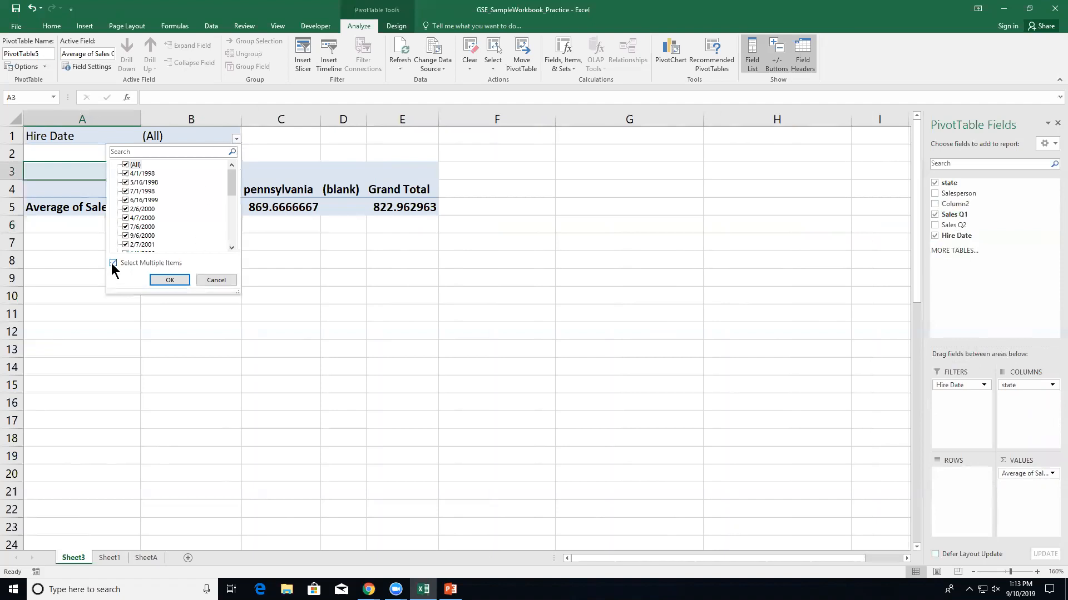
pyautogui.click(125, 165)
pyautogui.click(125, 174)
pyautogui.click(125, 181)
pyautogui.click(124, 190)
pyautogui.click(169, 281)
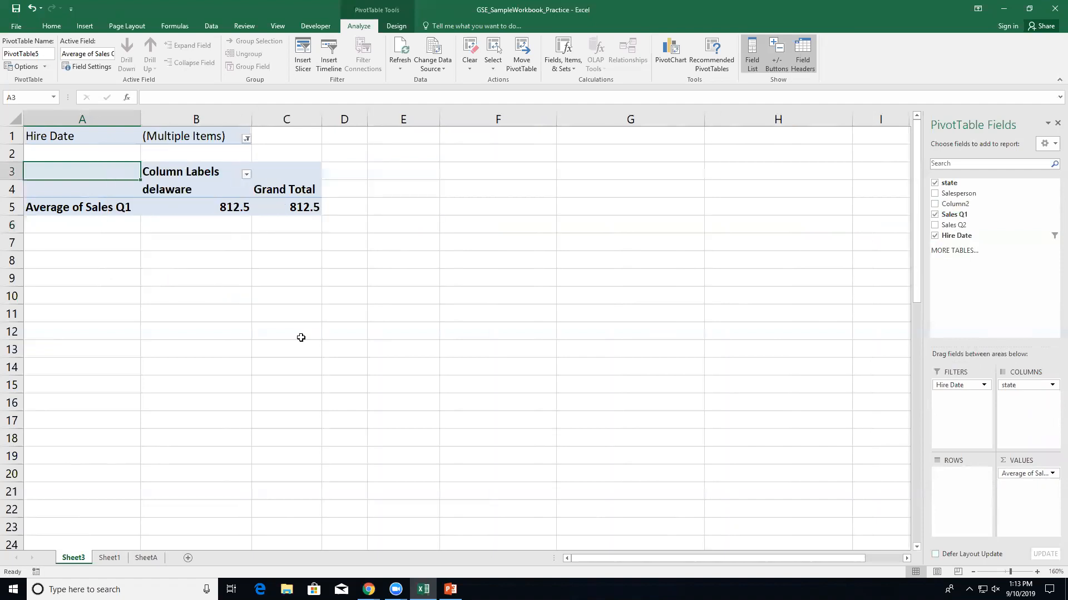
# Step: Clear the PivotTable's Hire Date filter to include all hire dates
pyautogui.click(683, 56)
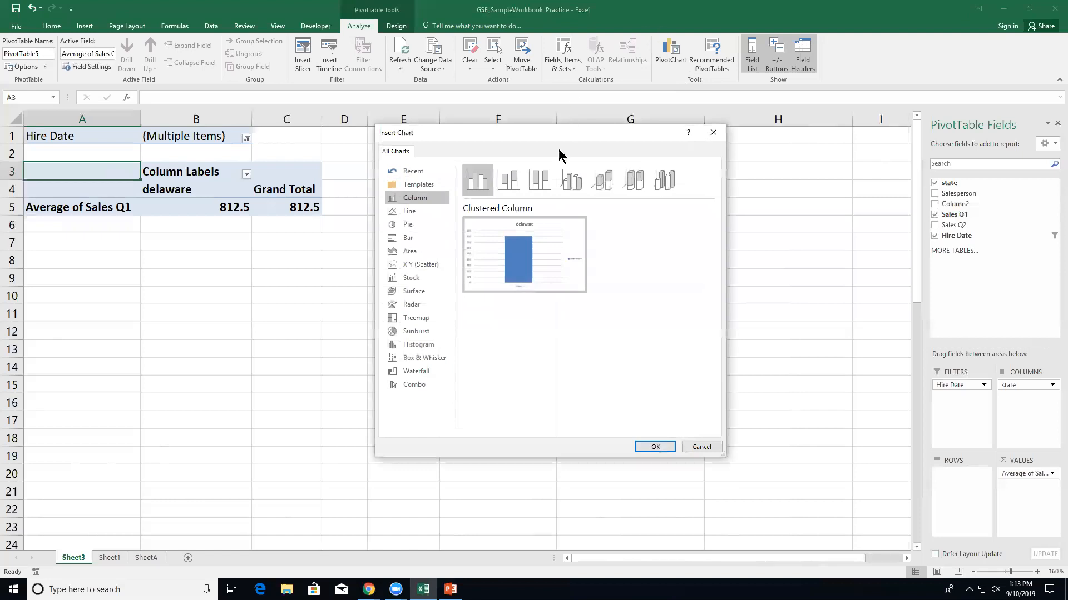
pyautogui.click(702, 447)
pyautogui.click(244, 139)
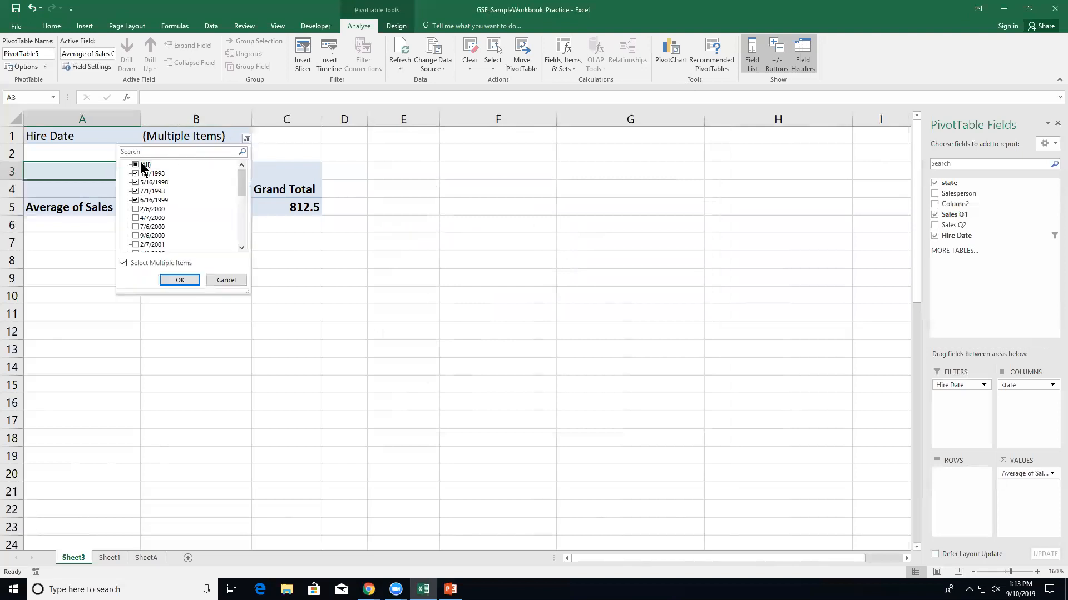
pyautogui.click(135, 165)
pyautogui.click(179, 281)
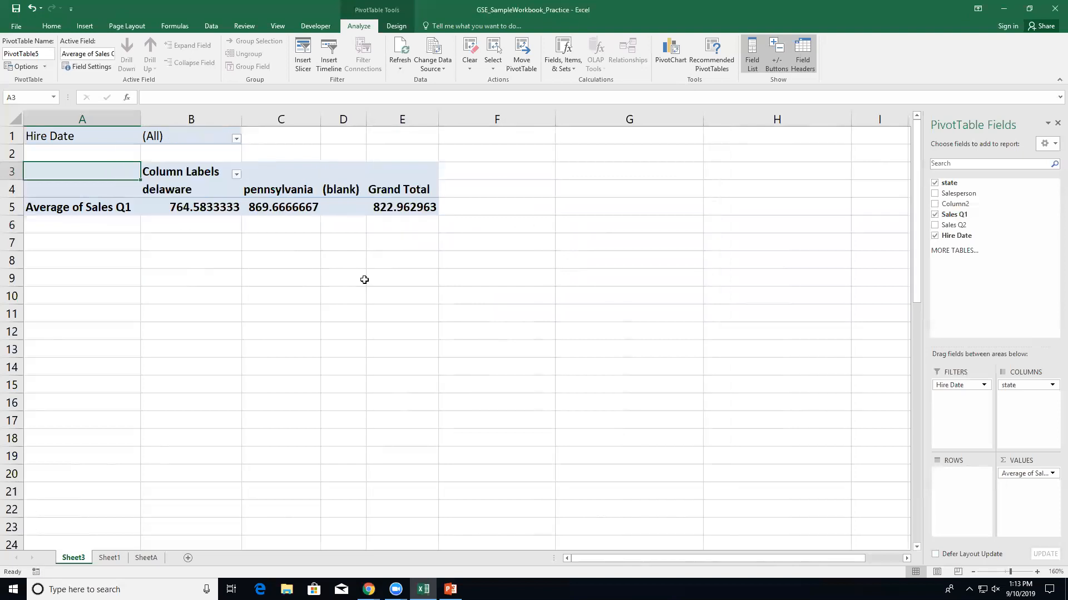
# Step: Preview stacked, 100% stacked and 3-D column variants for a PivotChart of average Q1 sales by state, without inserting one
pyautogui.click(679, 57)
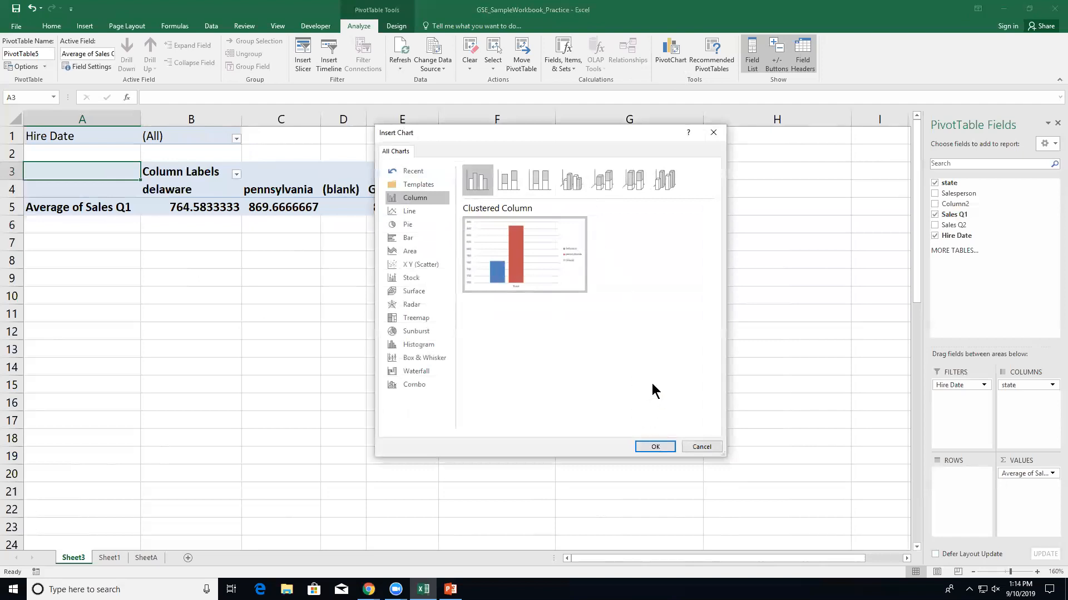
pyautogui.click(505, 182)
pyautogui.click(540, 182)
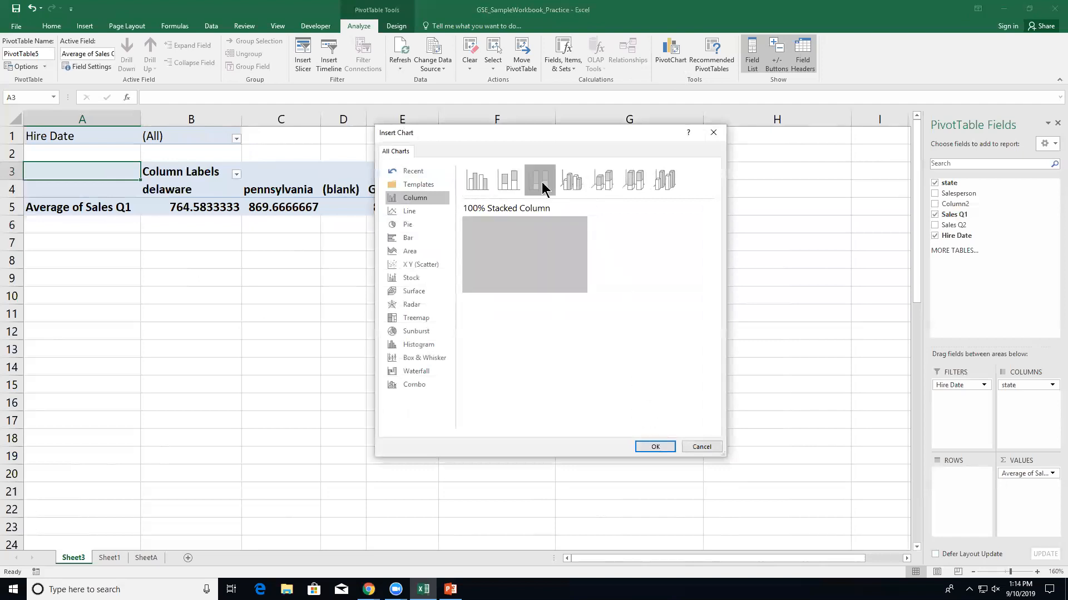
pyautogui.click(602, 181)
pyautogui.click(634, 182)
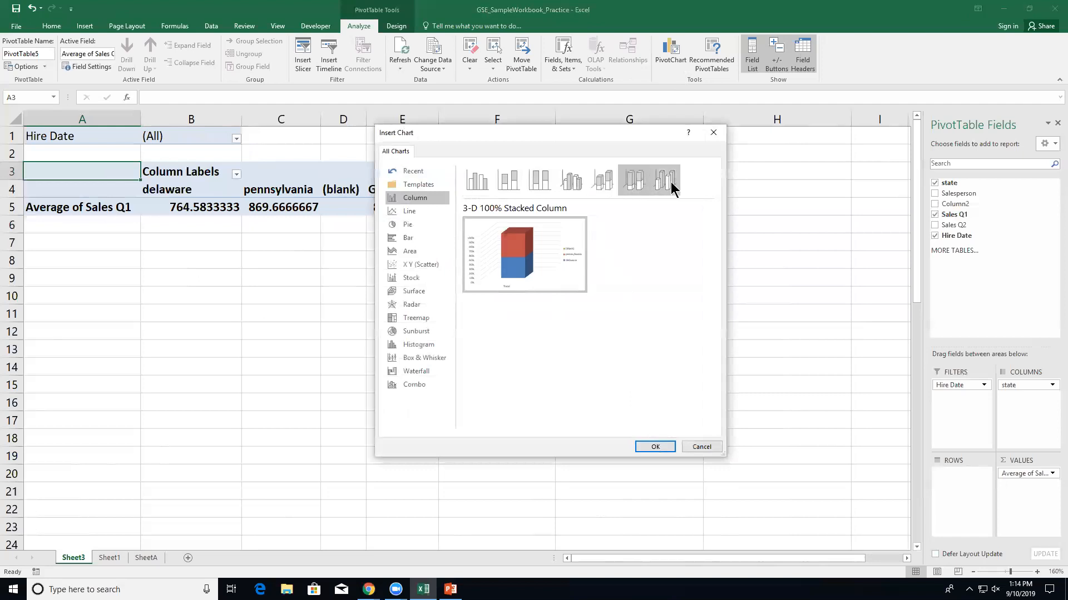
pyautogui.click(664, 181)
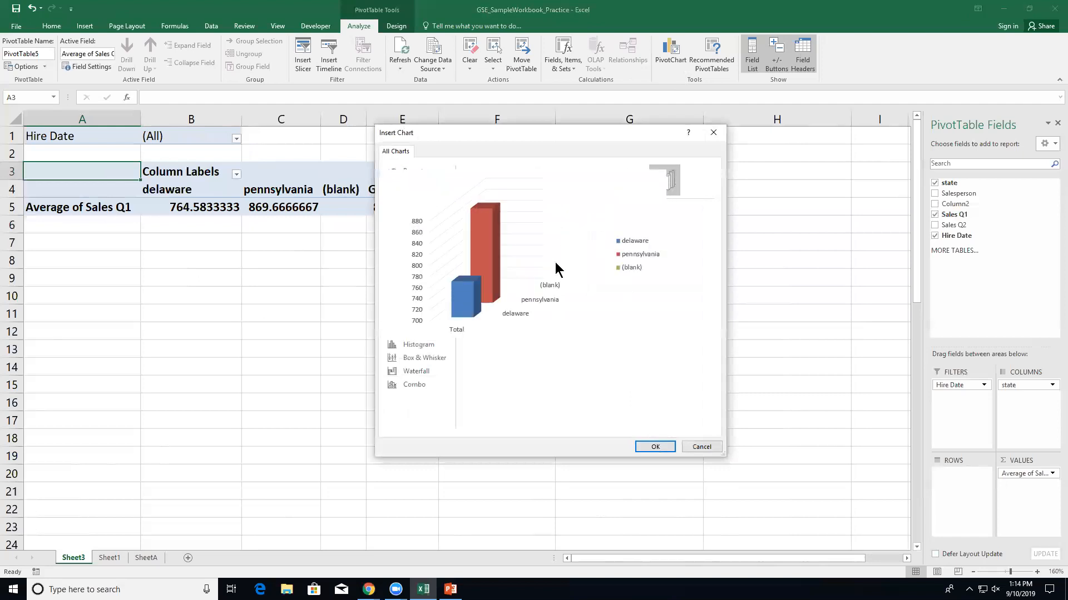
pyautogui.click(701, 447)
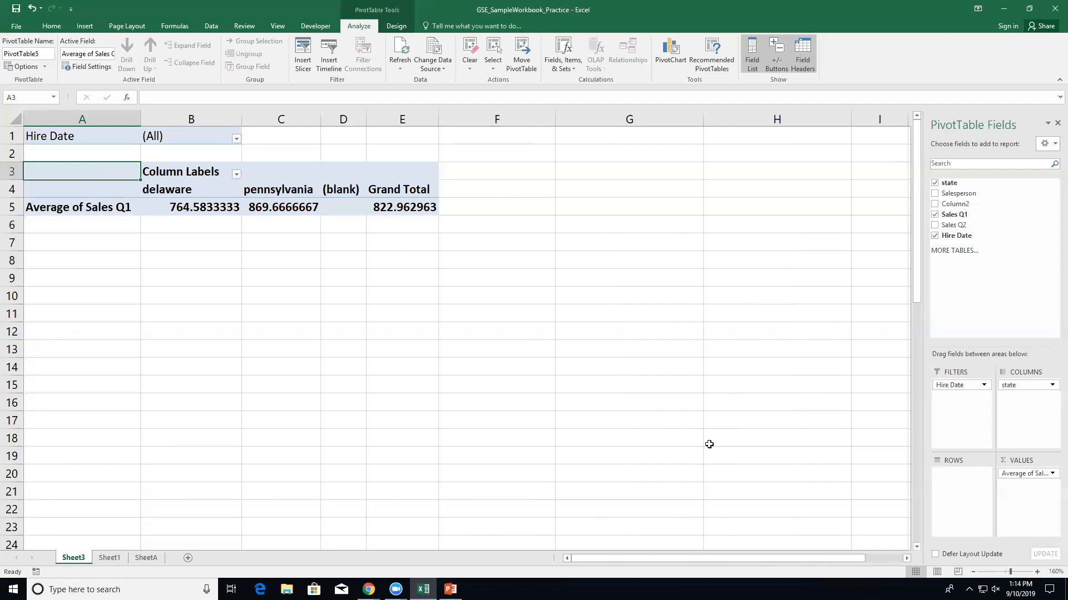
# Step: Close the workbook without saving and open the GSE_SamplePresentation_Practice presentation from the desktop at its title slide
pyautogui.click(1054, 8)
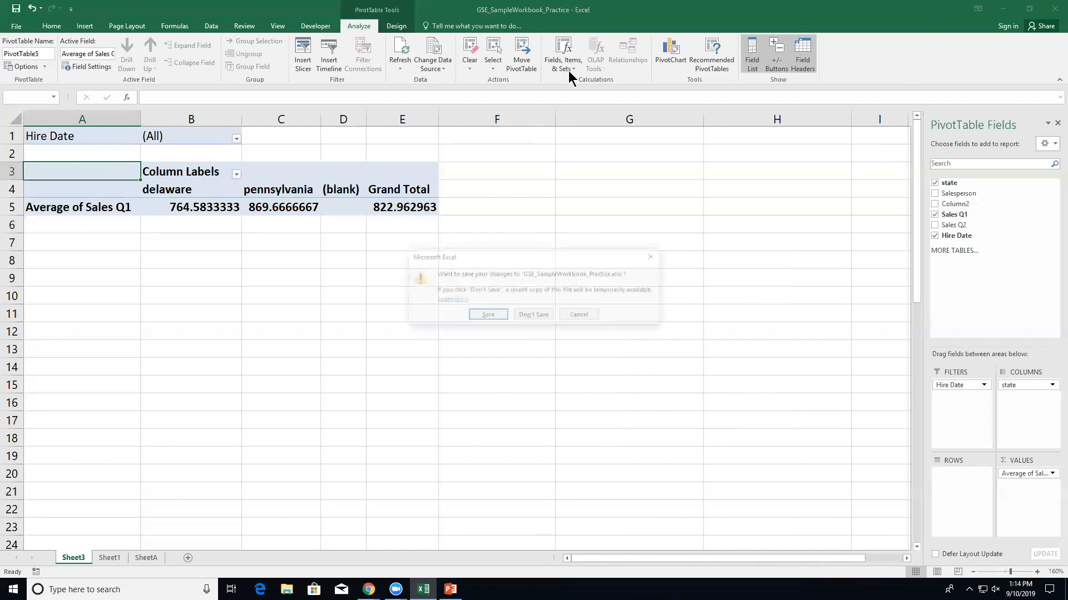
pyautogui.click(538, 314)
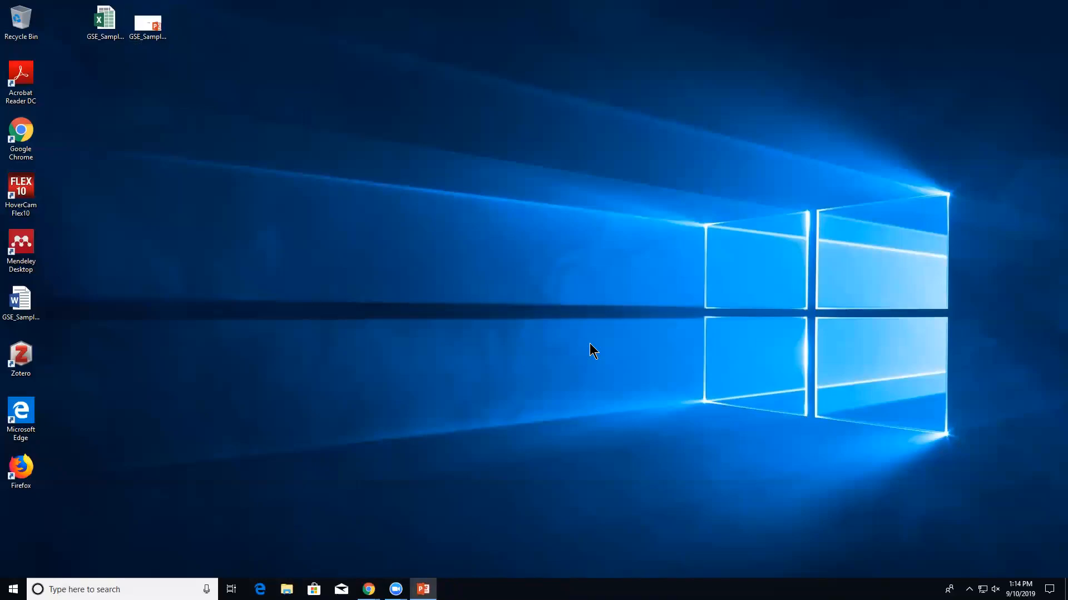
pyautogui.doubleClick(149, 28)
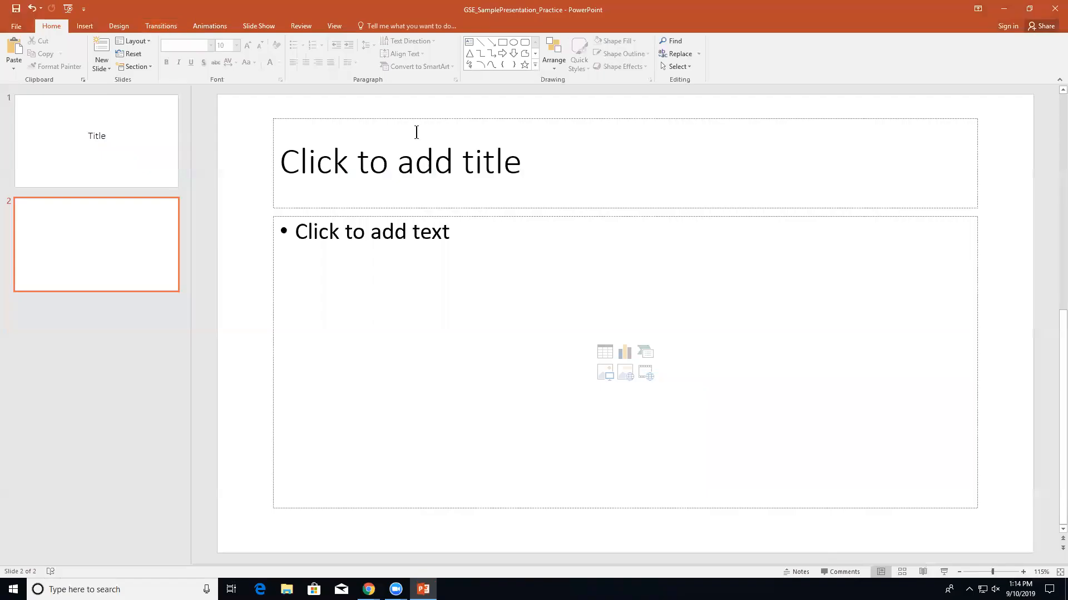
pyautogui.click(176, 151)
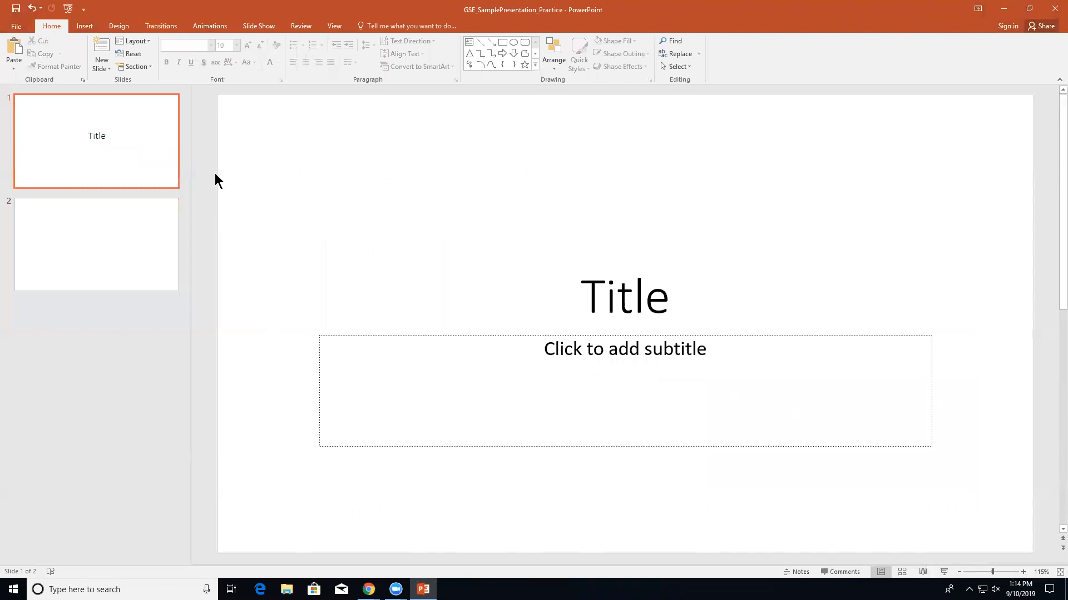
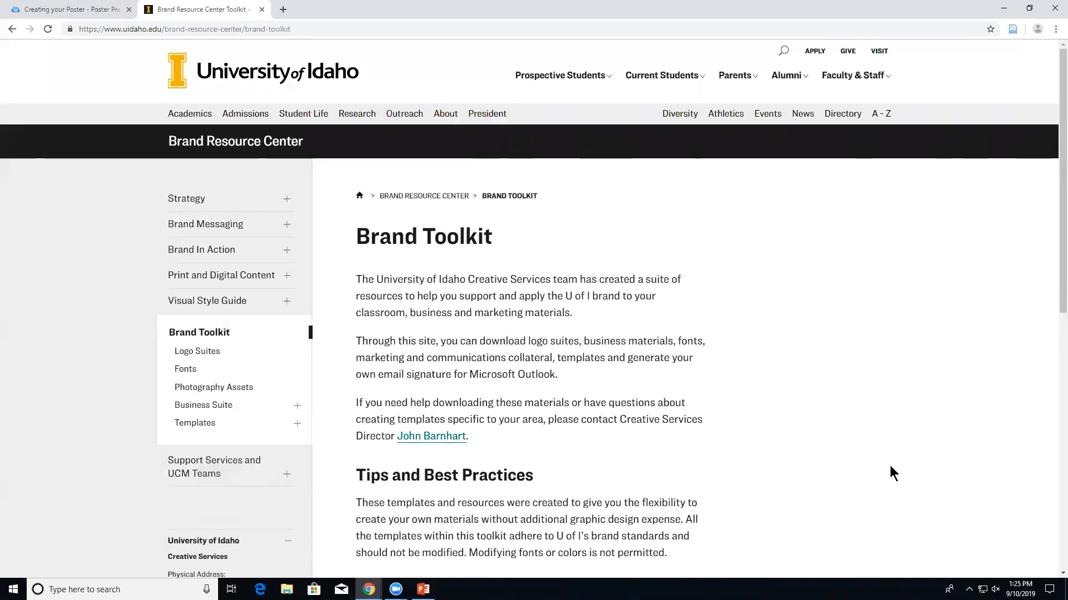
# Step: Switch back to PowerPoint and examine the file types available for exporting the presentation, including JPEG File Interchange Format
pyautogui.click(423, 590)
pyautogui.click(222, 296)
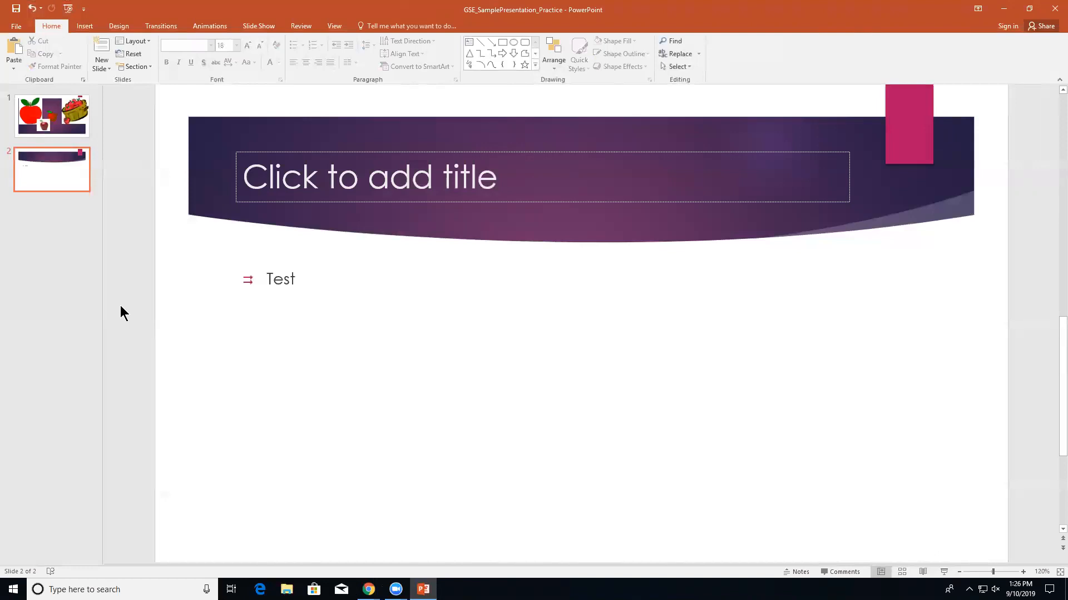
pyautogui.click(17, 26)
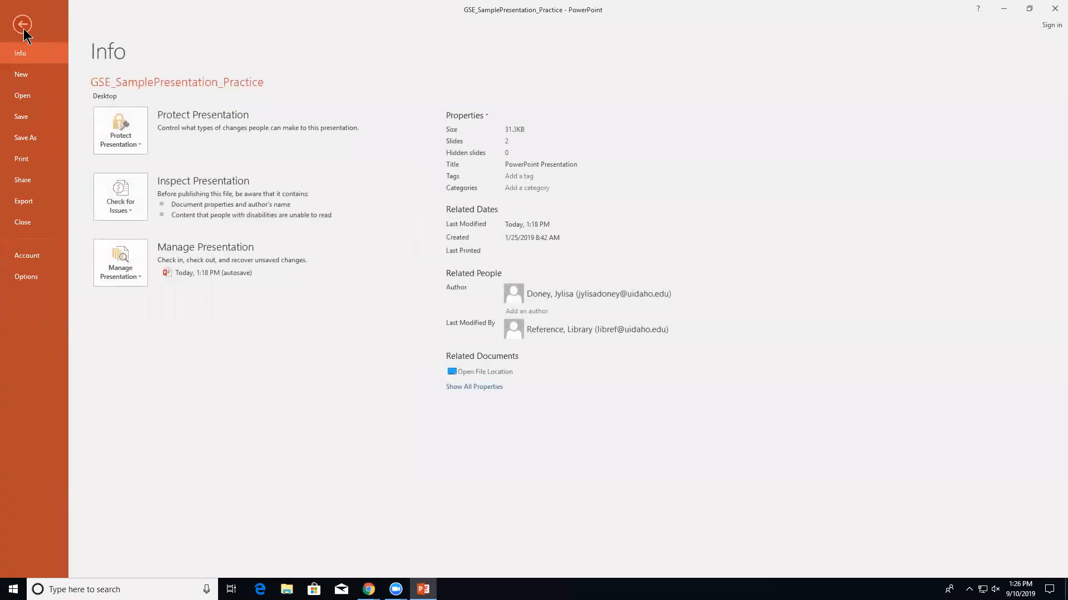
pyautogui.click(44, 209)
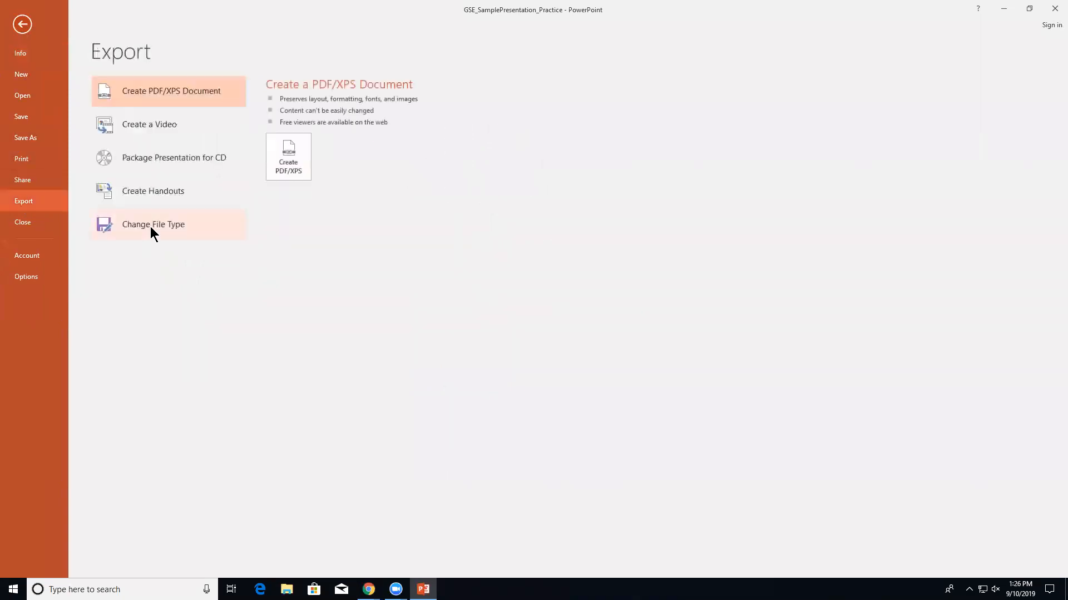
pyautogui.click(210, 229)
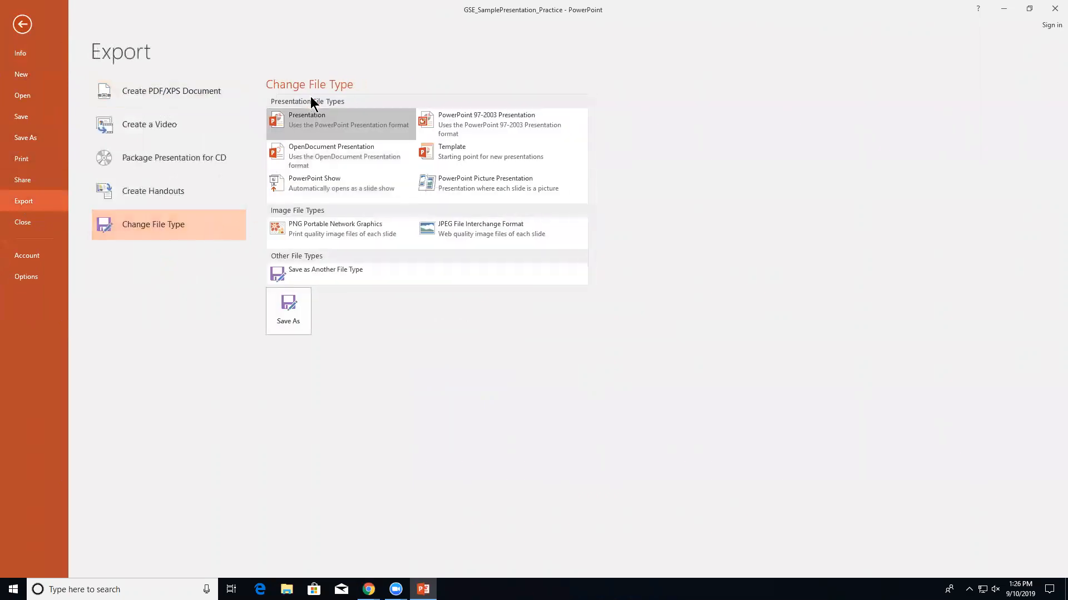
pyautogui.click(451, 239)
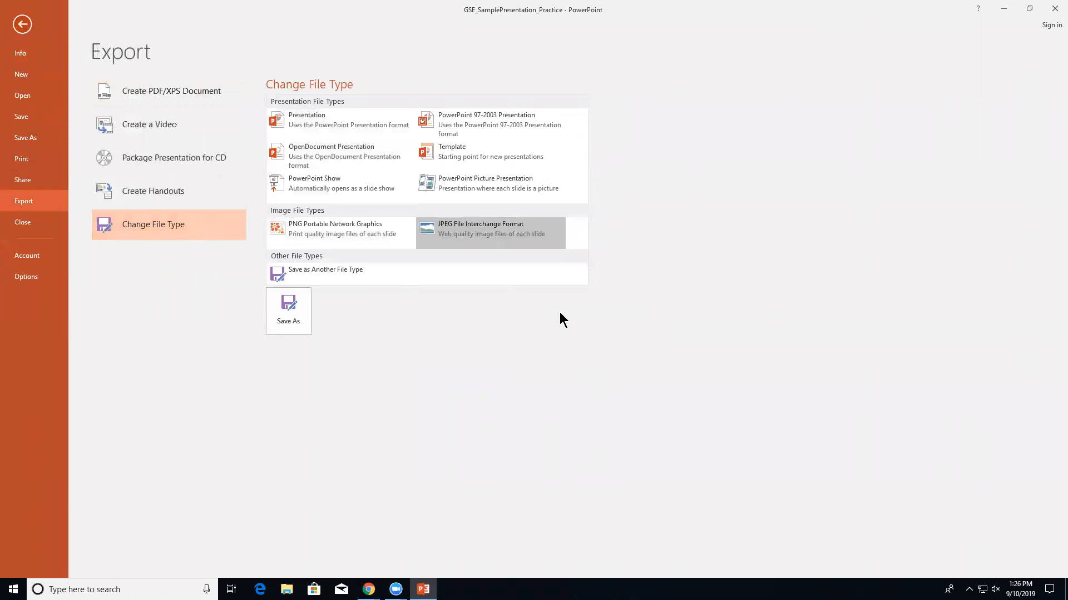
# Step: Save the presentation to the Desktop as a PowerPoint Show named GSE_SamplePresentation_Practice
pyautogui.click(34, 138)
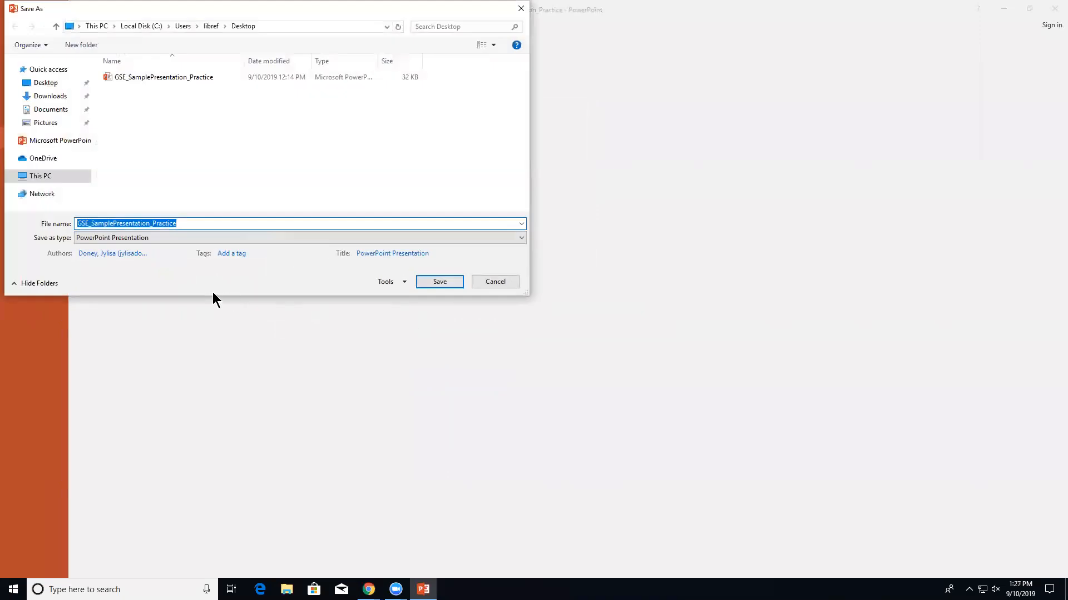
pyautogui.click(190, 235)
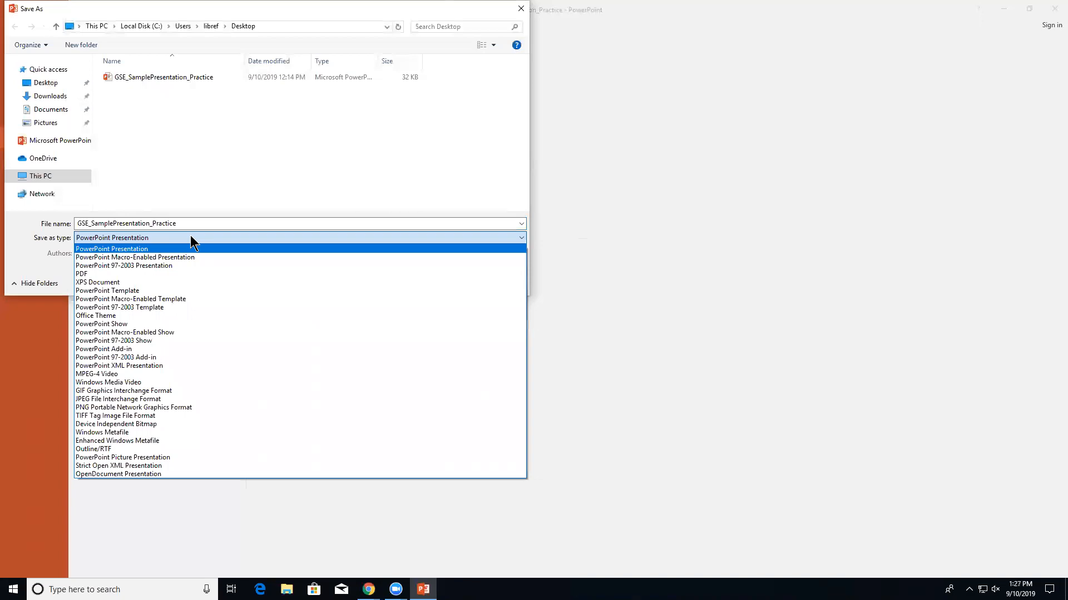
pyautogui.click(185, 324)
pyautogui.click(46, 82)
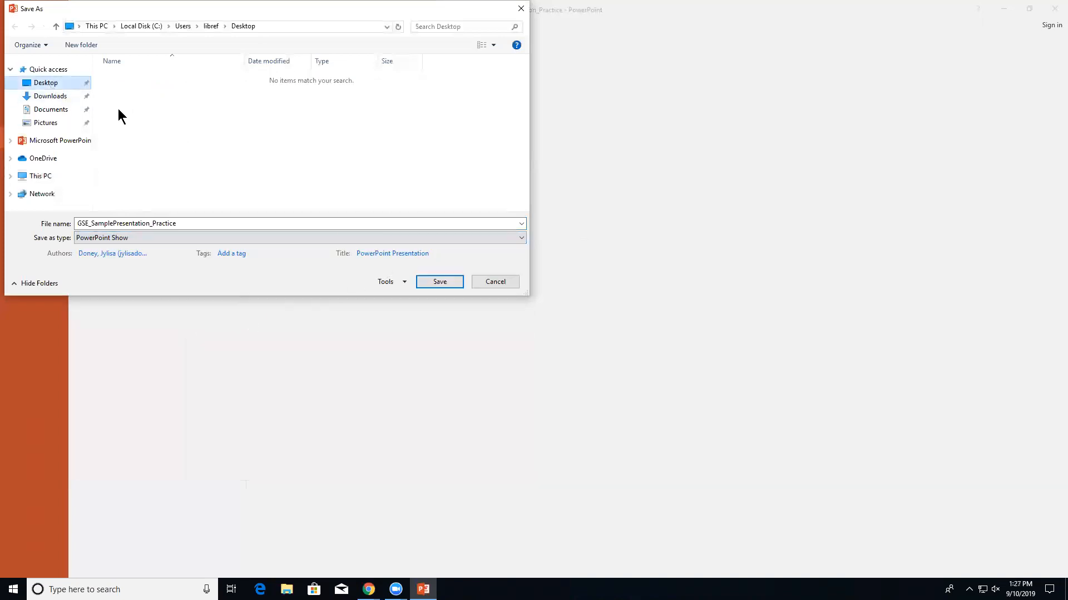
pyautogui.click(438, 282)
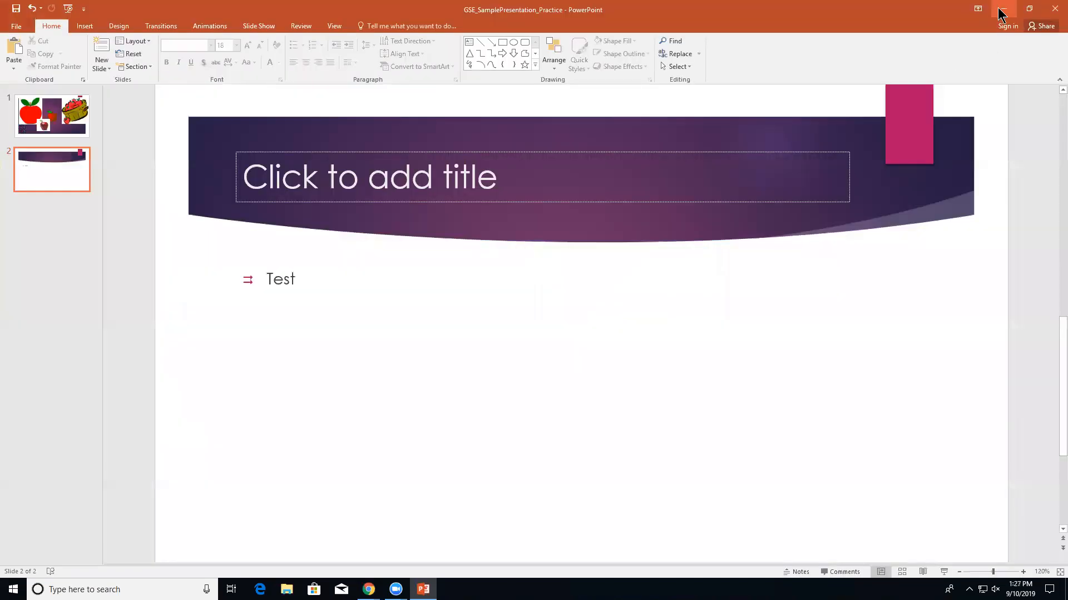
# Step: Play the saved PowerPoint Show from the desktop, paging forward and back, and place its icon below the Excel workbook's icon
pyautogui.click(1003, 8)
pyautogui.click(1001, 6)
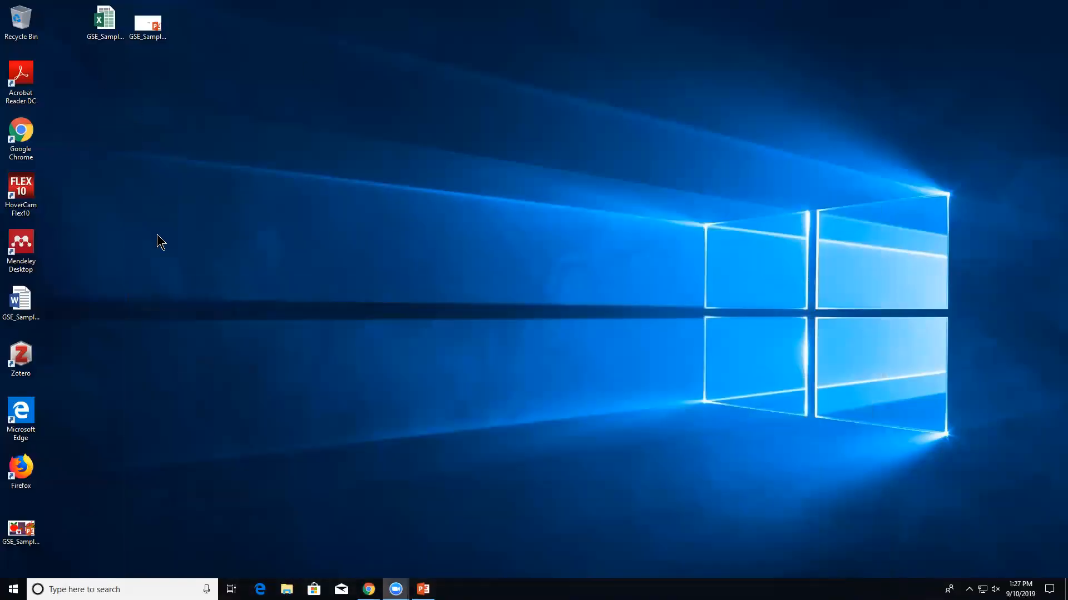
pyautogui.moveTo(29, 530); pyautogui.dragTo(202, 382)
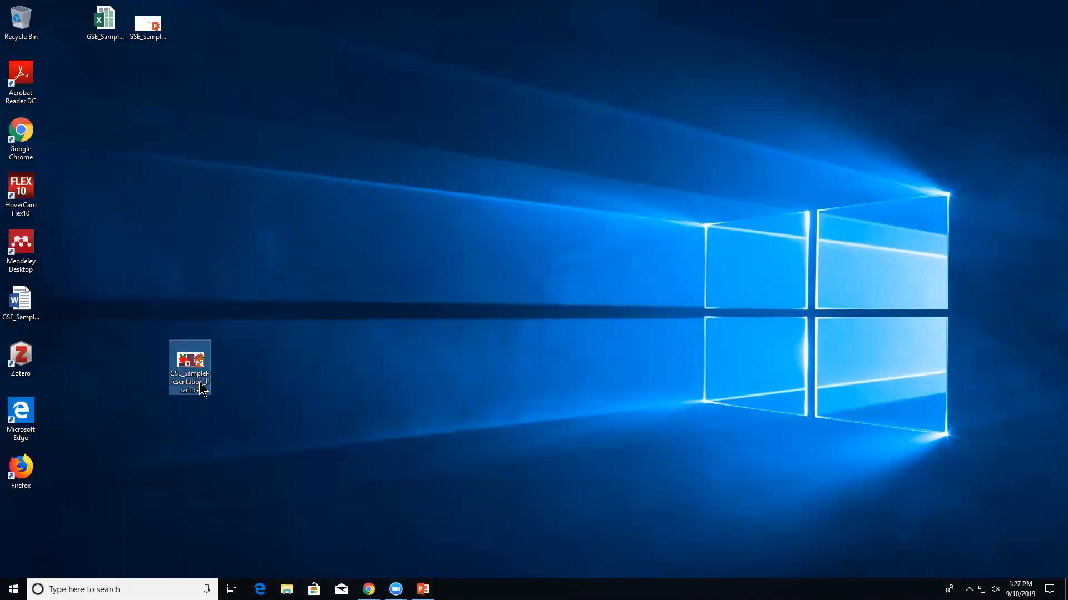
pyautogui.doubleClick(200, 379)
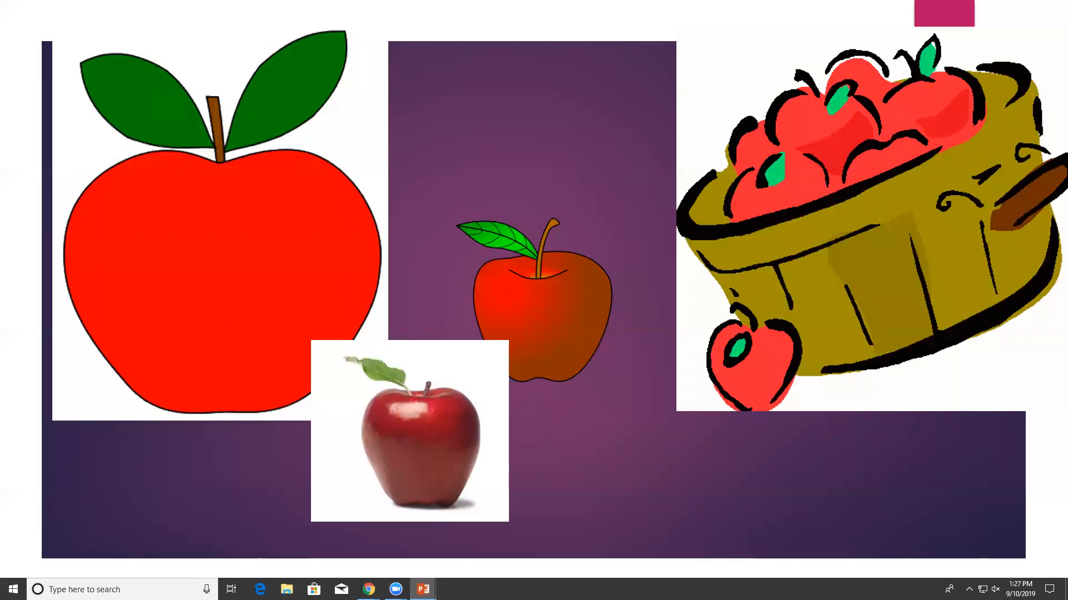
pyautogui.press('Right')
pyautogui.press('Left')
pyautogui.press('Escape')
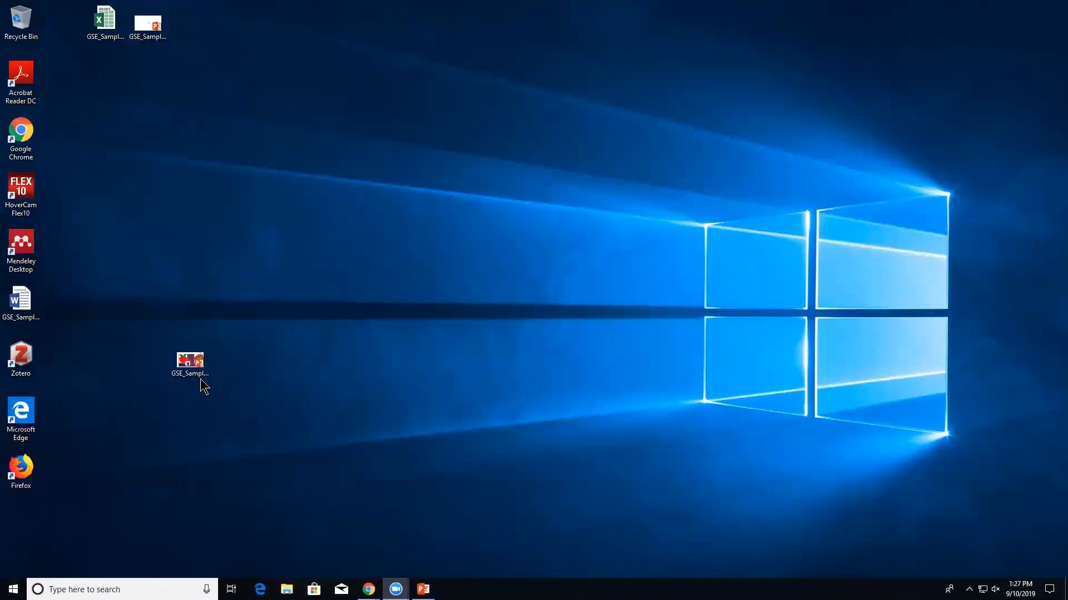
pyautogui.moveTo(193, 372); pyautogui.dragTo(107, 92)
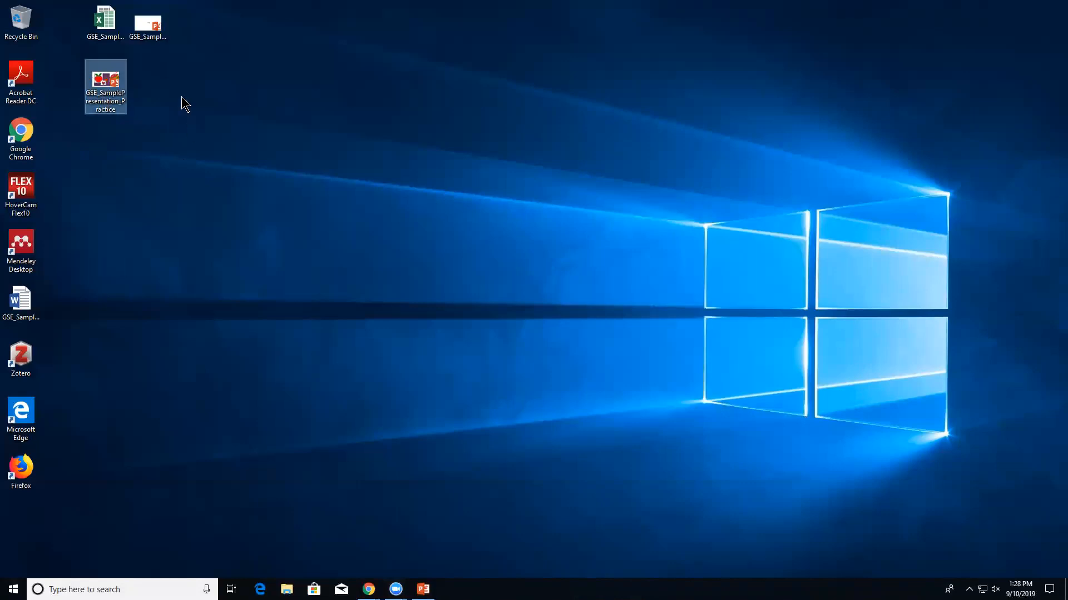
# Step: Return to the presentation in PowerPoint and review its export options for changing the file type
pyautogui.click(422, 590)
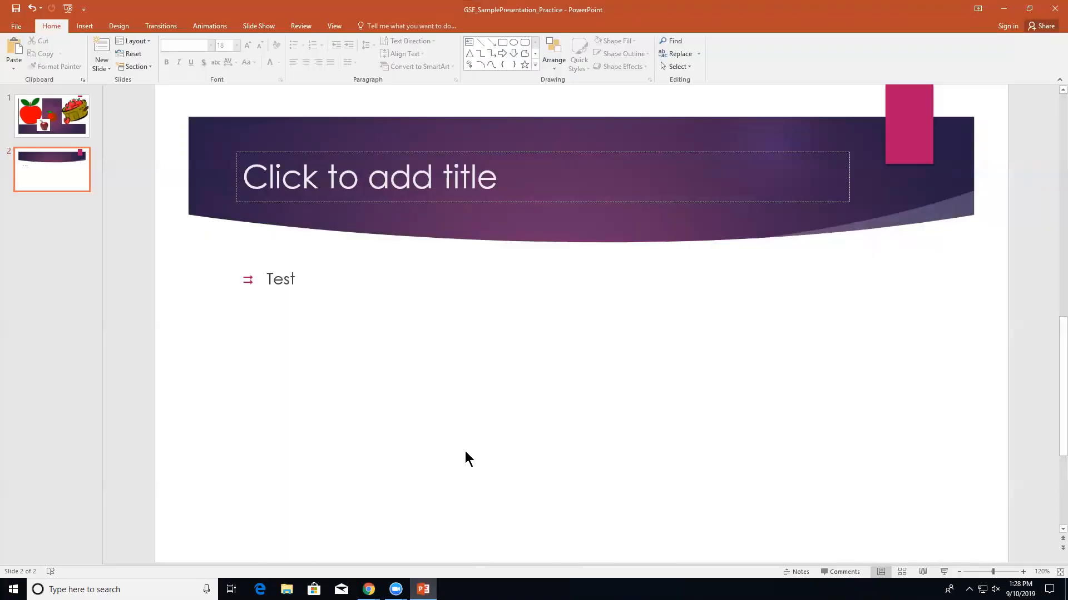
pyautogui.click(15, 29)
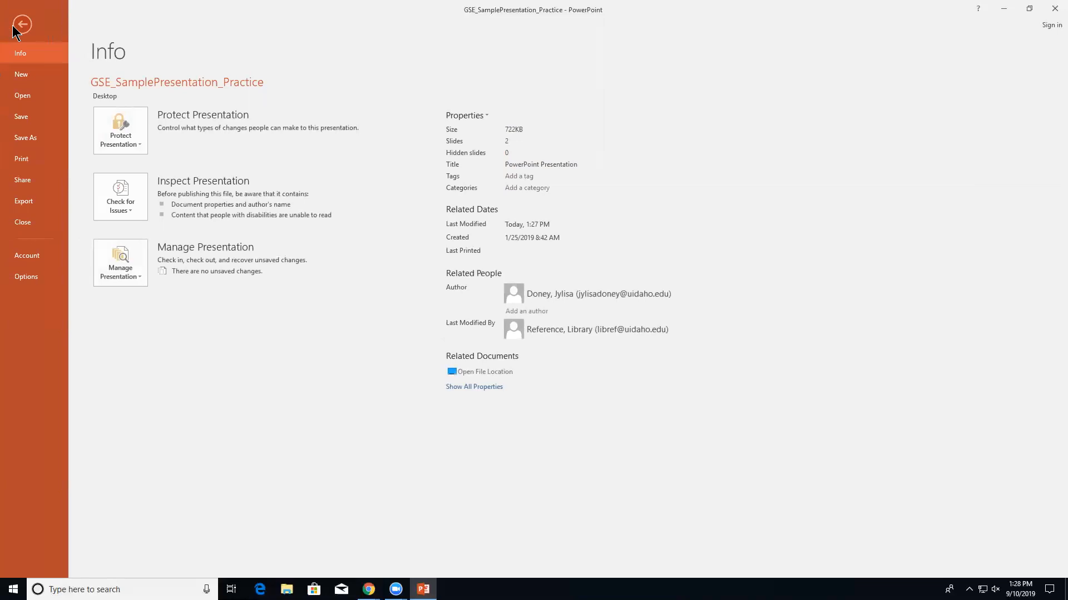
pyautogui.click(18, 26)
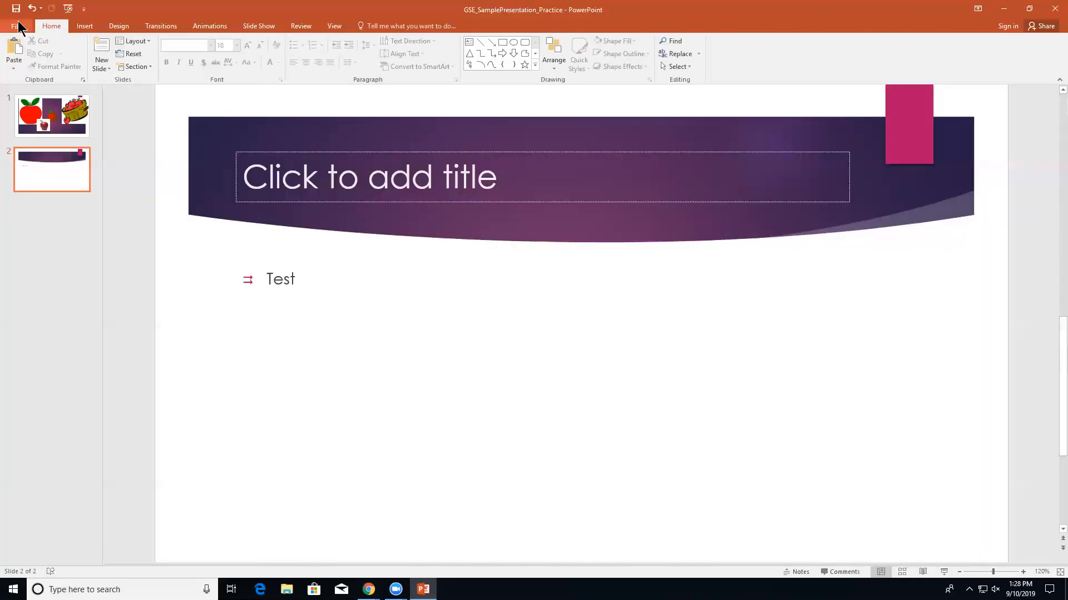
pyautogui.click(19, 26)
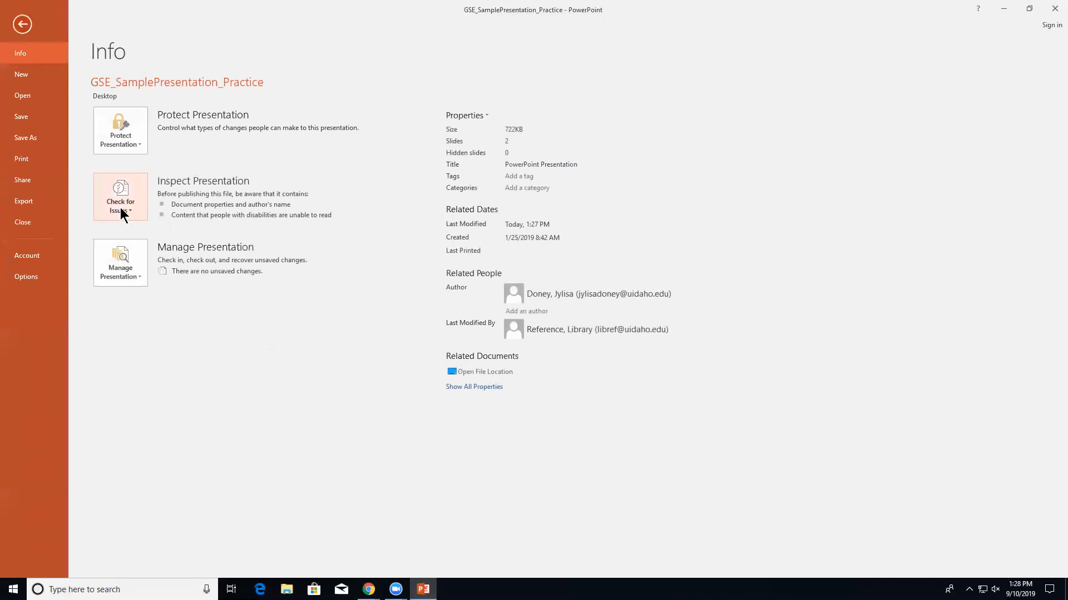
pyautogui.click(25, 201)
pyautogui.click(145, 223)
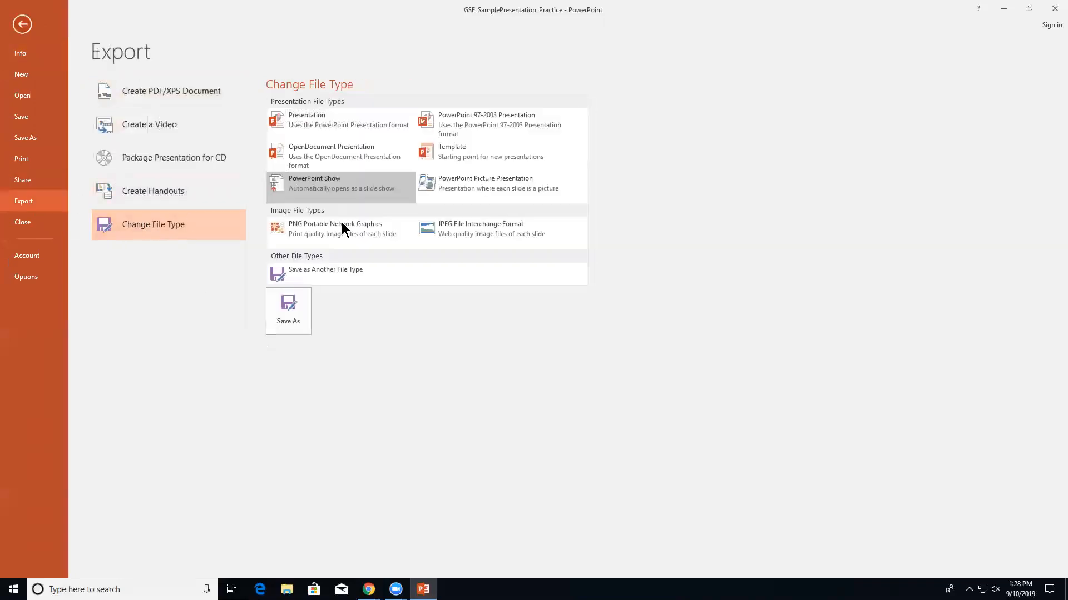
# Step: Review the Save As file types, choosing PowerPoint Presentation as an example, and return to the slides without saving
pyautogui.click(25, 138)
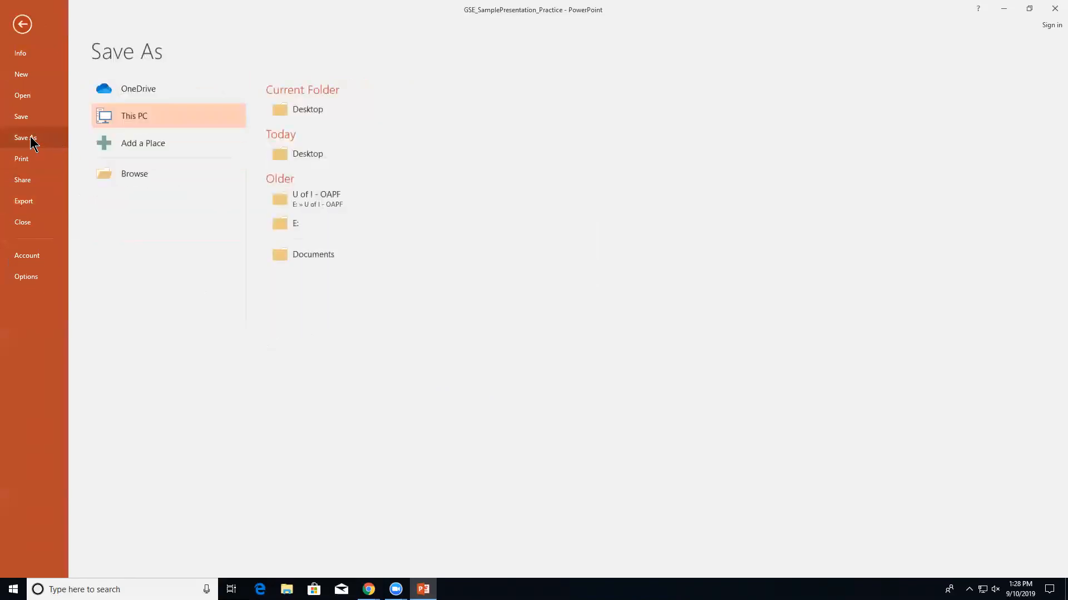
pyautogui.click(135, 169)
pyautogui.click(144, 238)
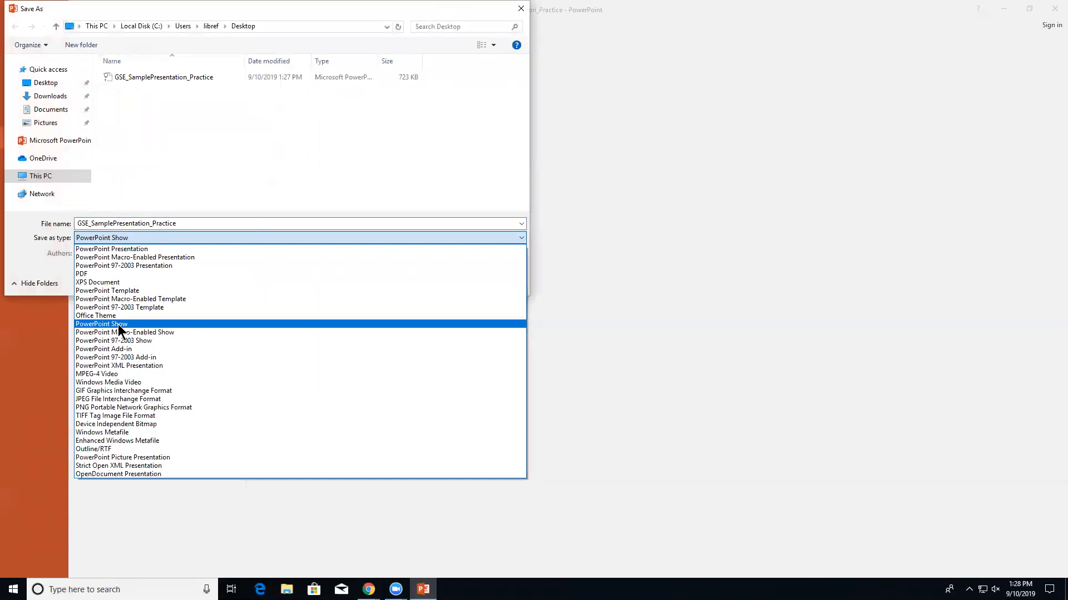
pyautogui.click(207, 249)
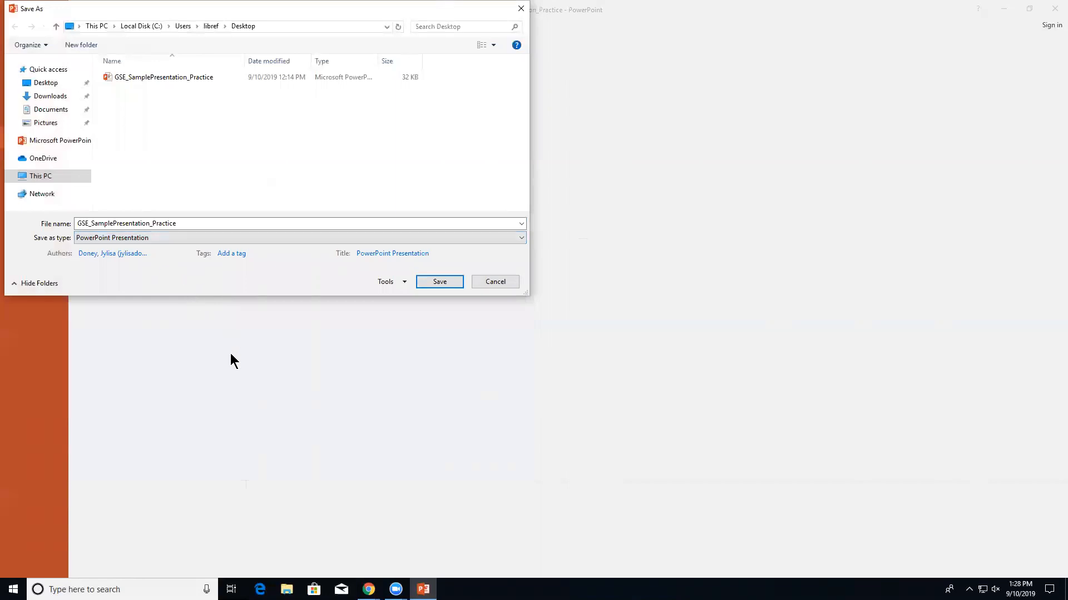
pyautogui.click(490, 282)
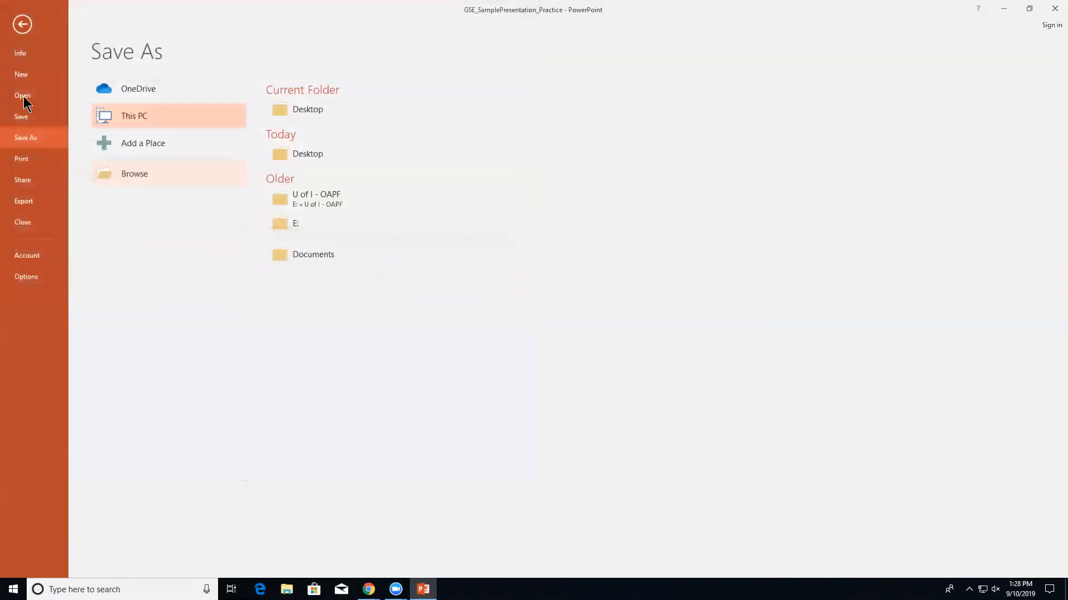
pyautogui.click(21, 28)
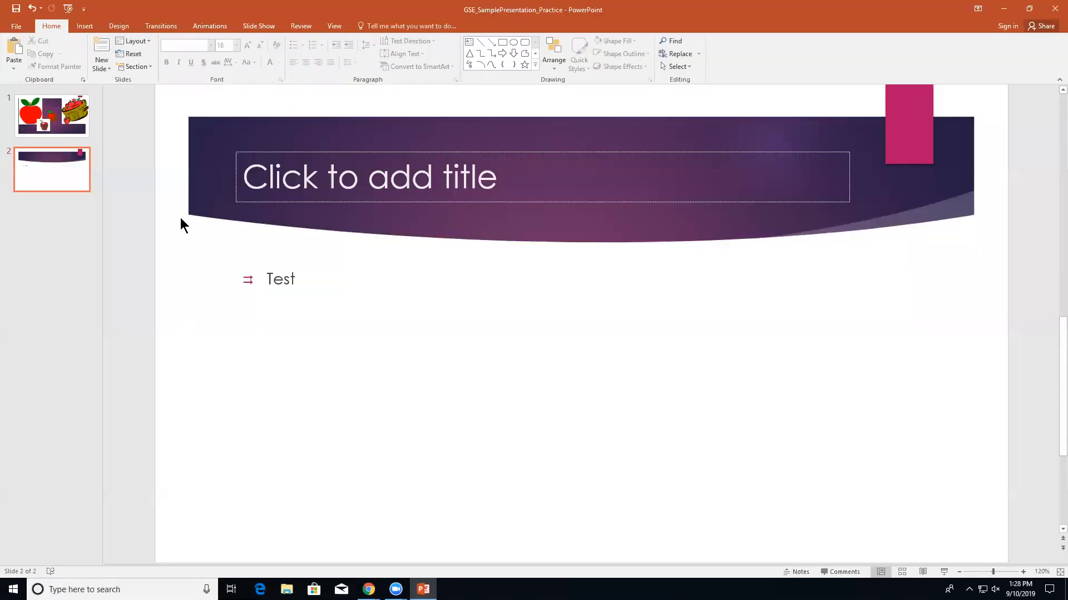
# Step: Switch to the GSE_TipsandTricks-Microsoft_Slides deck in Google Slides and present it from slide 3, Graduate Student Essentials
pyautogui.click(297, 24)
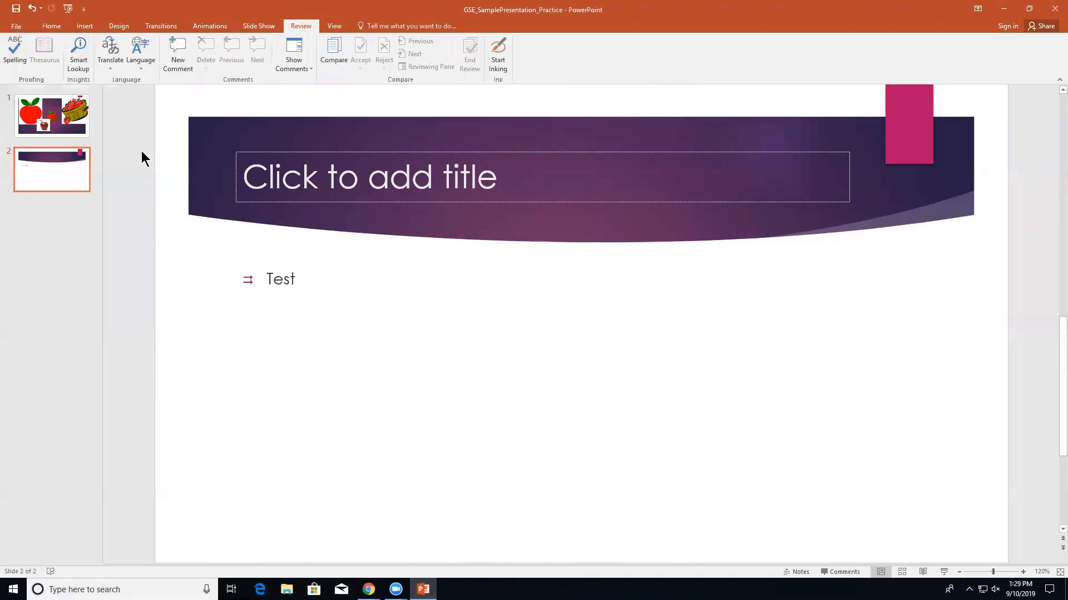
pyautogui.click(369, 589)
pyautogui.click(355, 545)
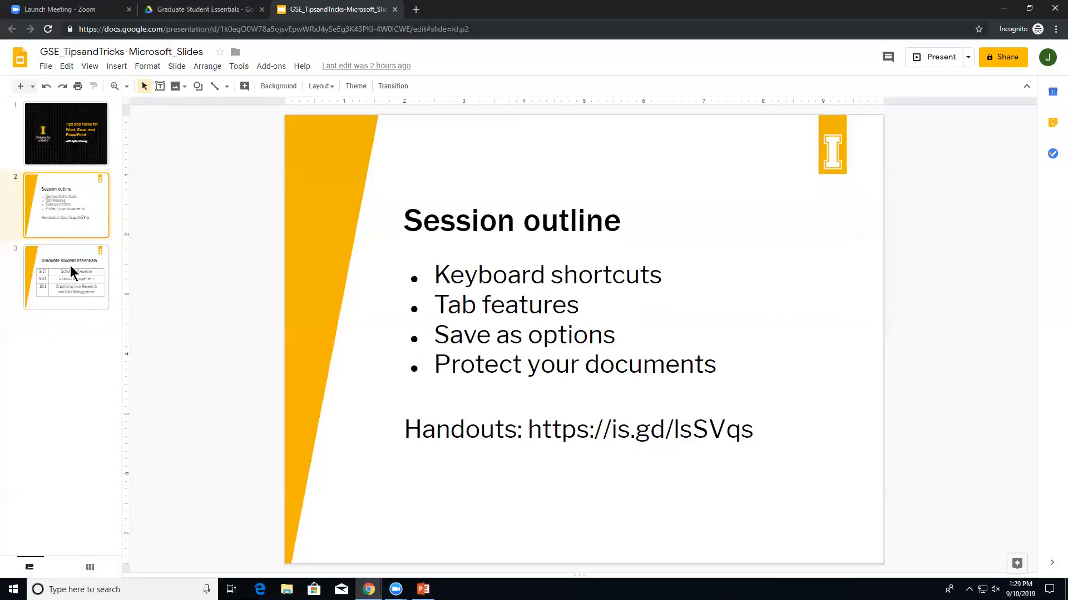
pyautogui.click(70, 271)
pyautogui.click(931, 61)
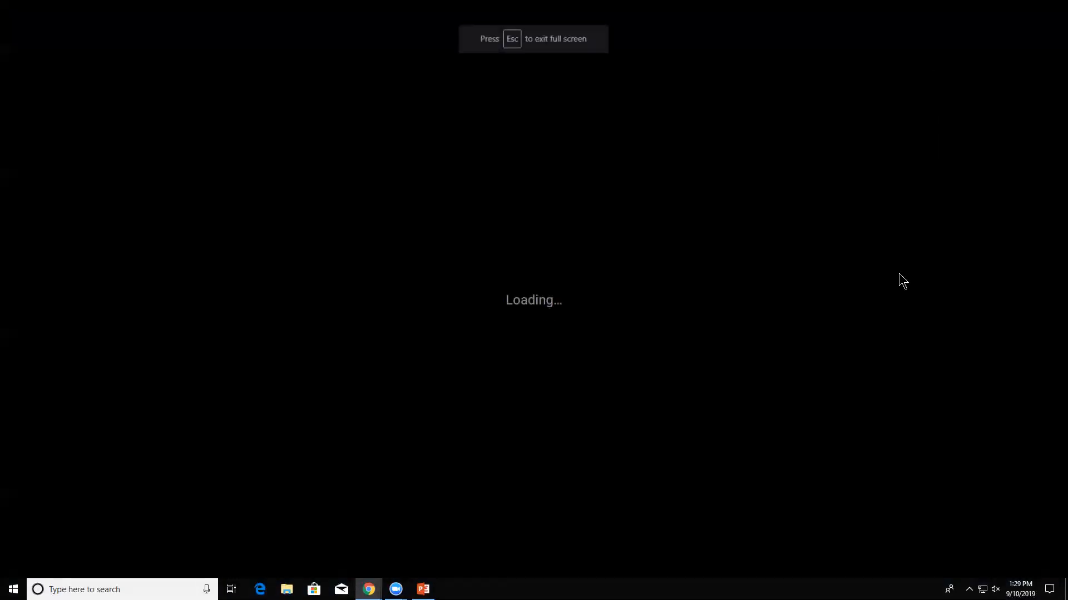